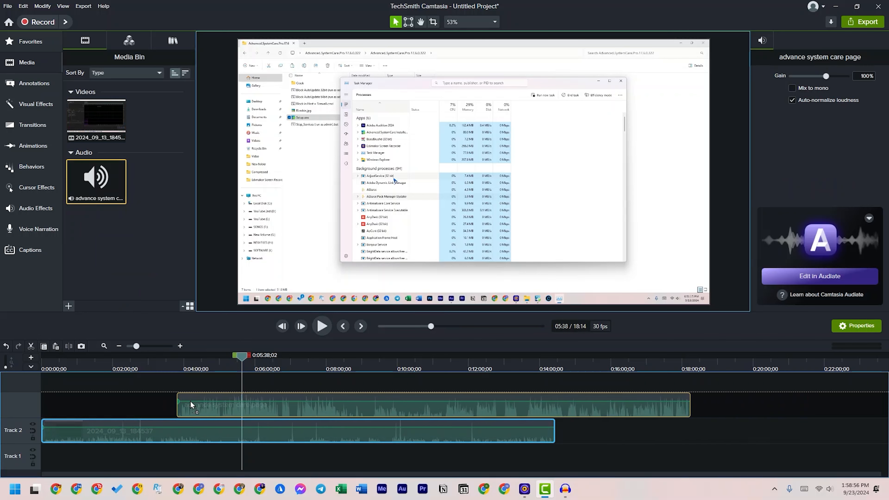
Move the advance system care page audio clip to the start of Track 1, beneath the screen recording
left_click_drag(233, 414, 72, 464)
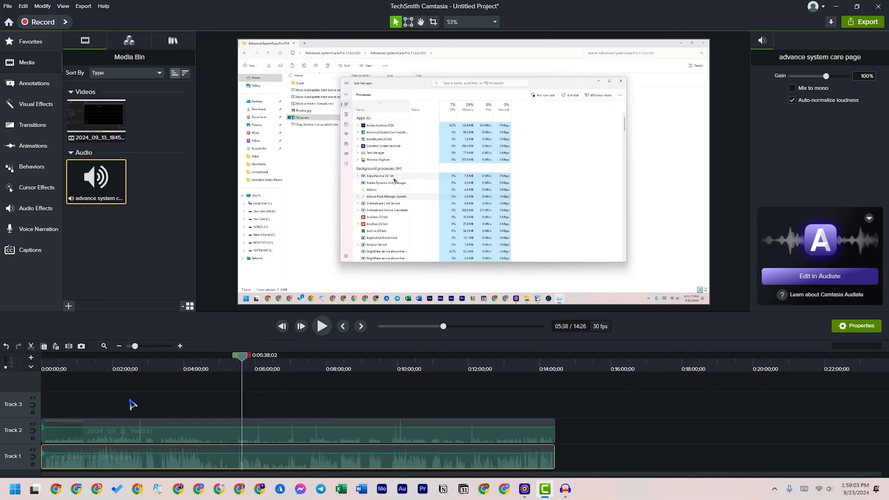
left_click(279, 439)
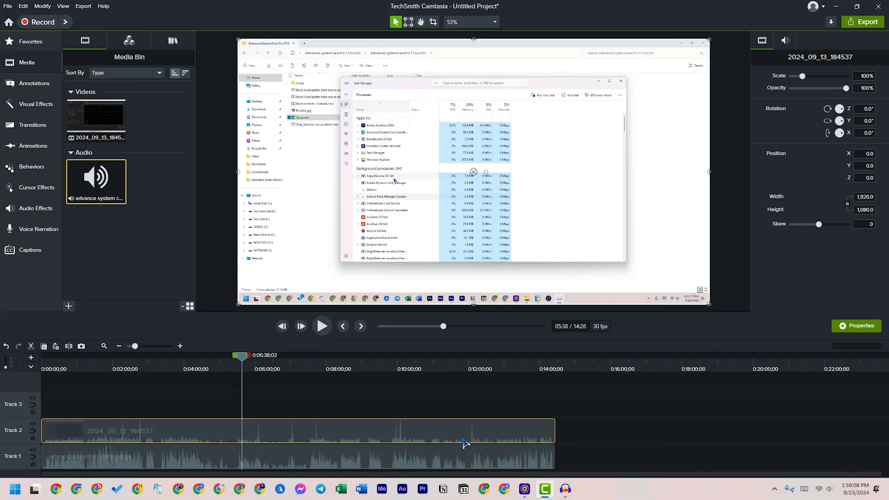
left_click(293, 413)
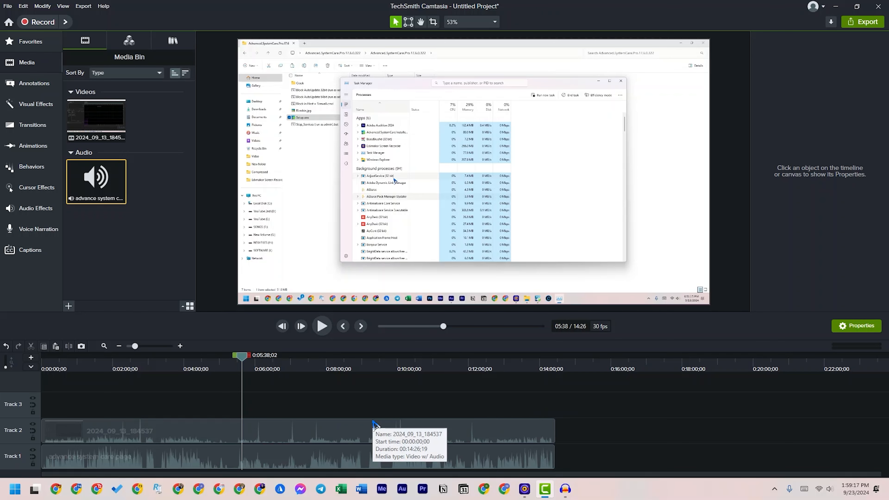
Open the screen recorder to view its capture sources and close it without recording
left_click(42, 24)
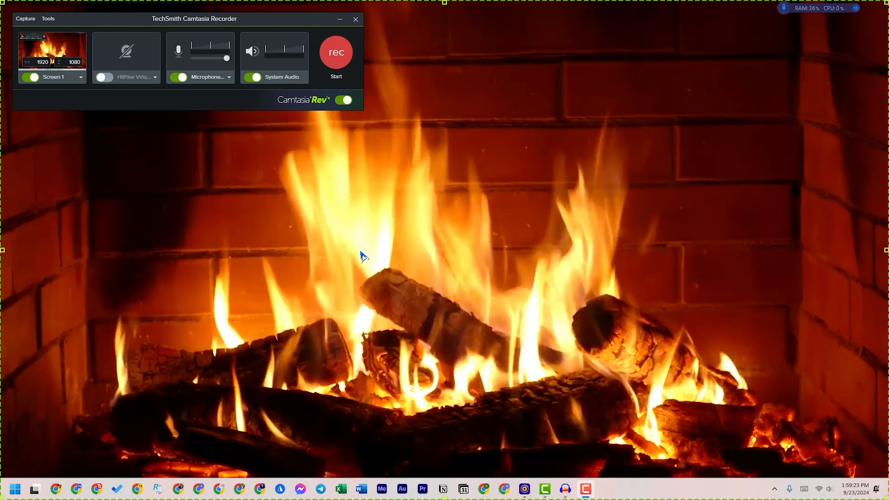
left_click(355, 19)
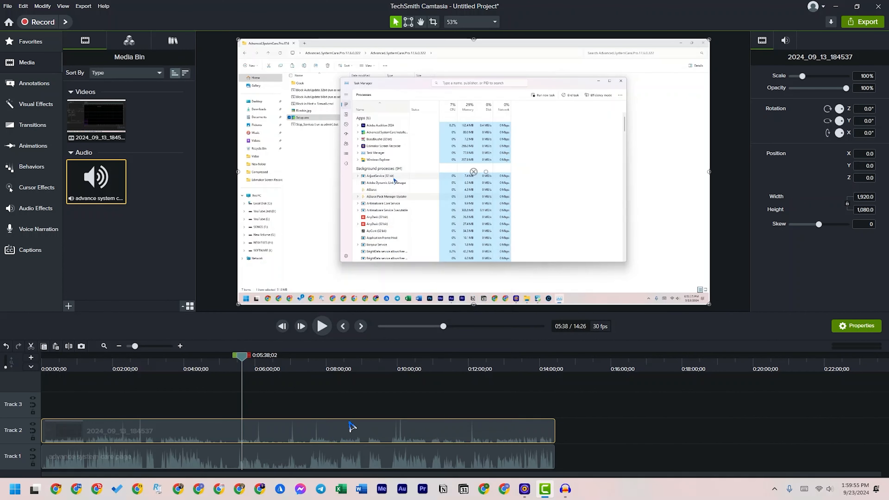
Open the Track 2 screen recording's audio for editing and raise its volume for a larger waveform
right_click(359, 437)
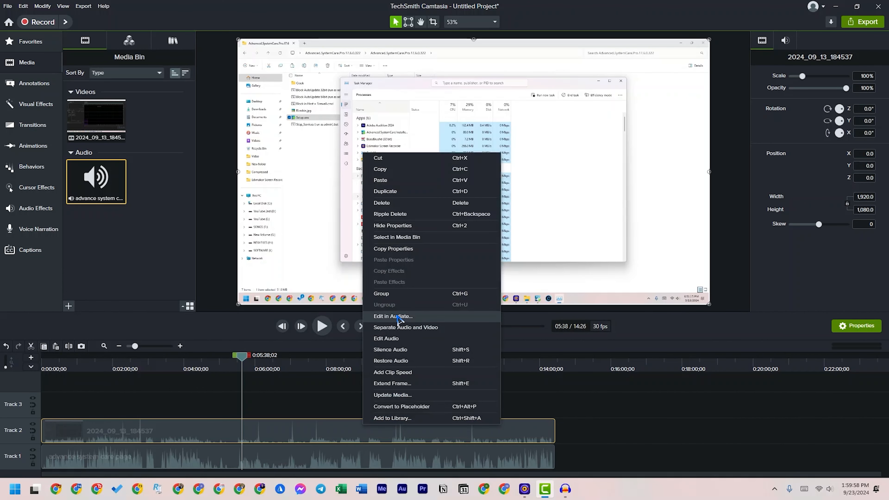
left_click(399, 339)
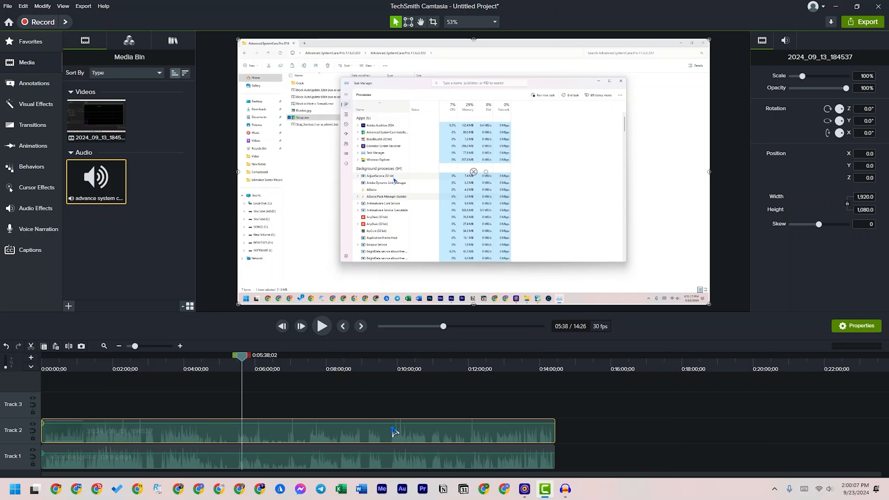
left_click(367, 401)
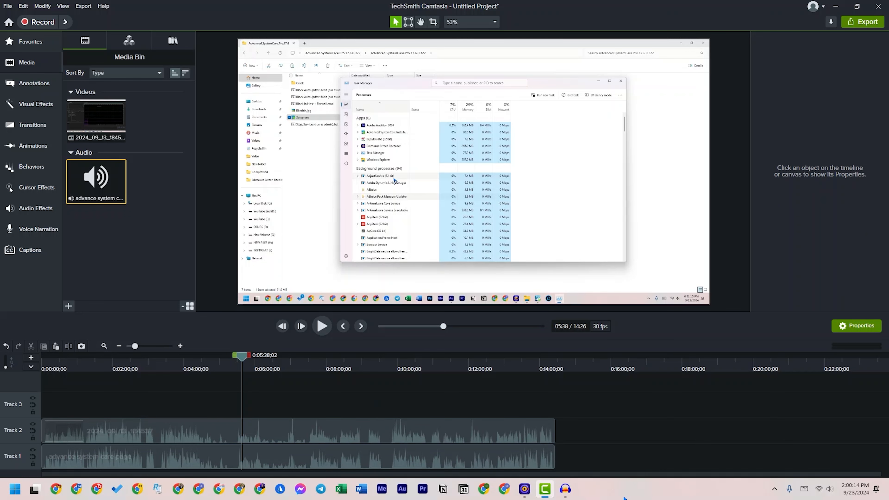
Switch to Audacity to look at the recording in progress, and return to Camtasia
left_click(565, 489)
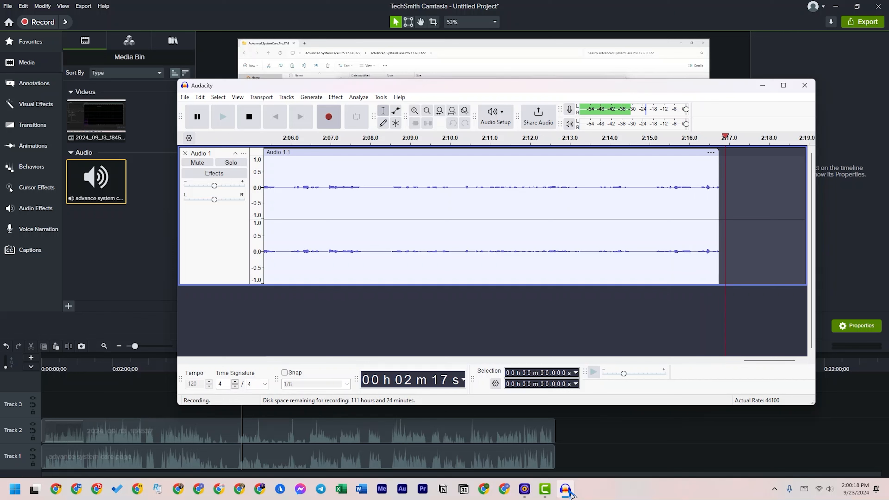
left_click(569, 492)
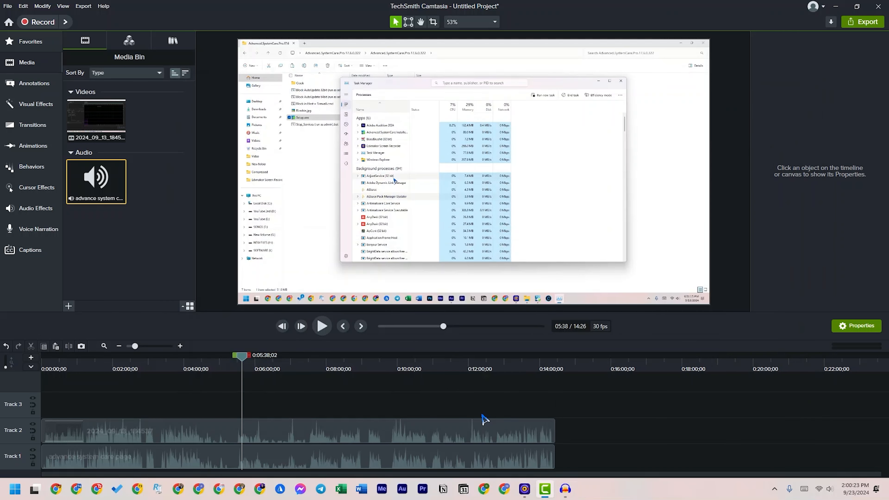
left_click(566, 489)
left_click(282, 432)
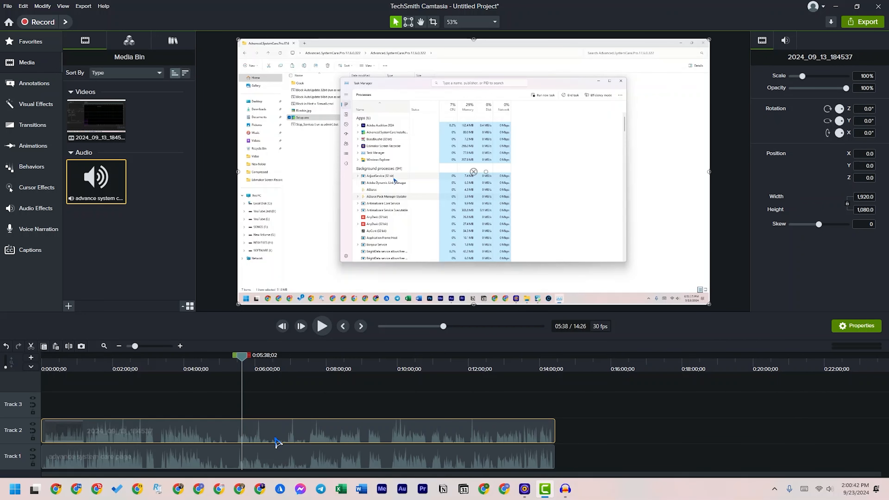
left_click(270, 463)
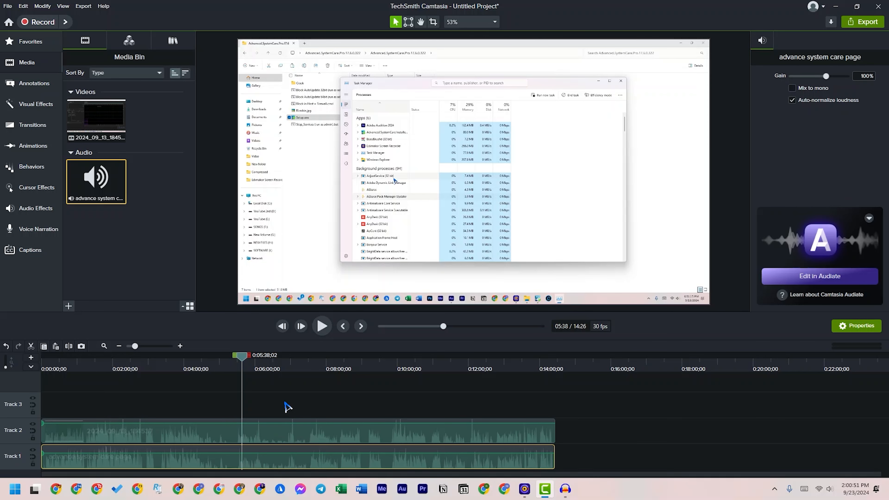
left_click(321, 433)
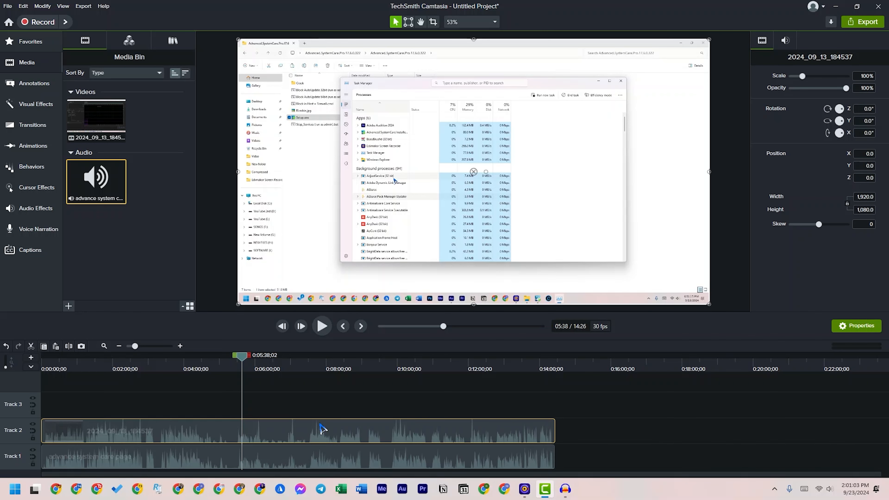
left_click(318, 411)
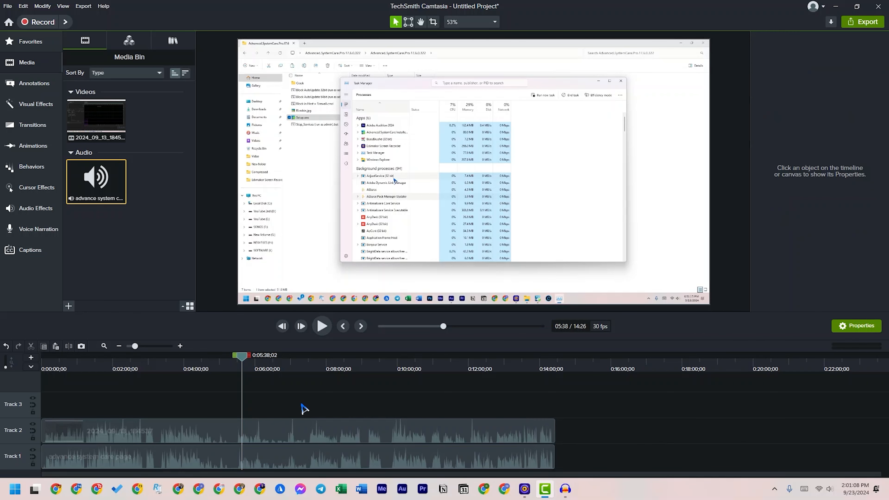
left_click_drag(250, 368, 280, 366)
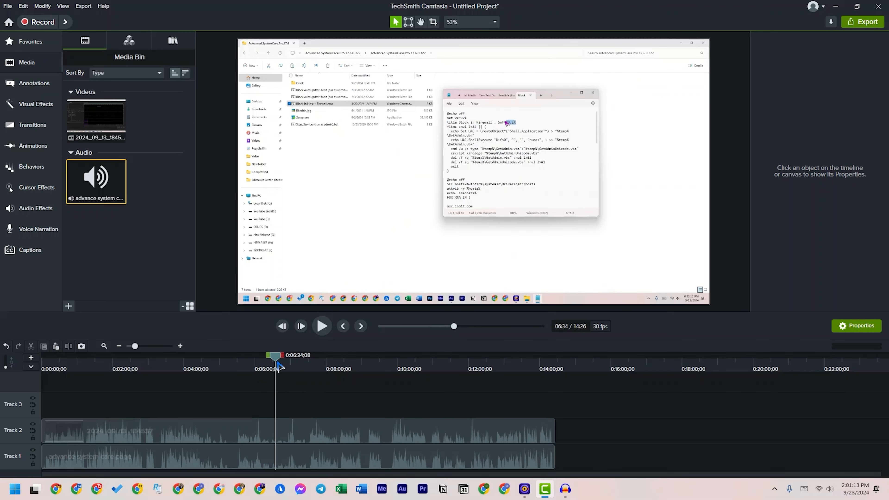
left_click(228, 436)
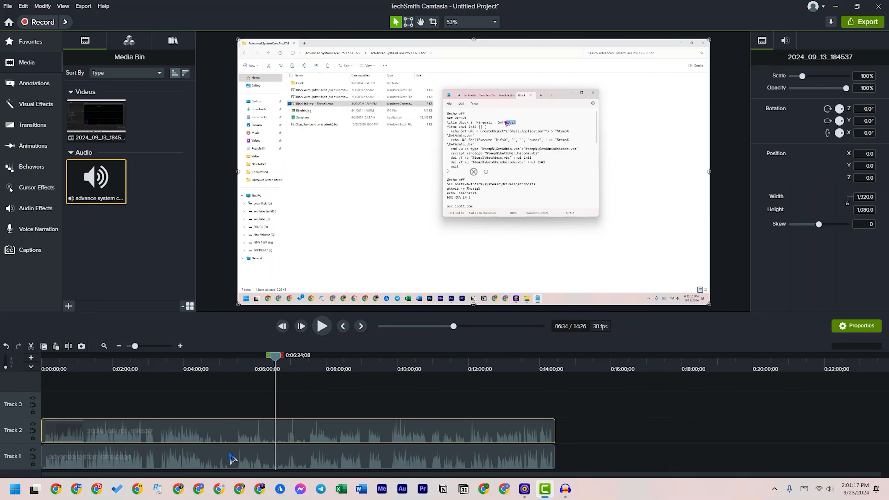
Shift the Track 2 screen recording to start at about 00:00:01;04, lining its first speech waveform up with the Track 1 audio
key("ctrl+Home")
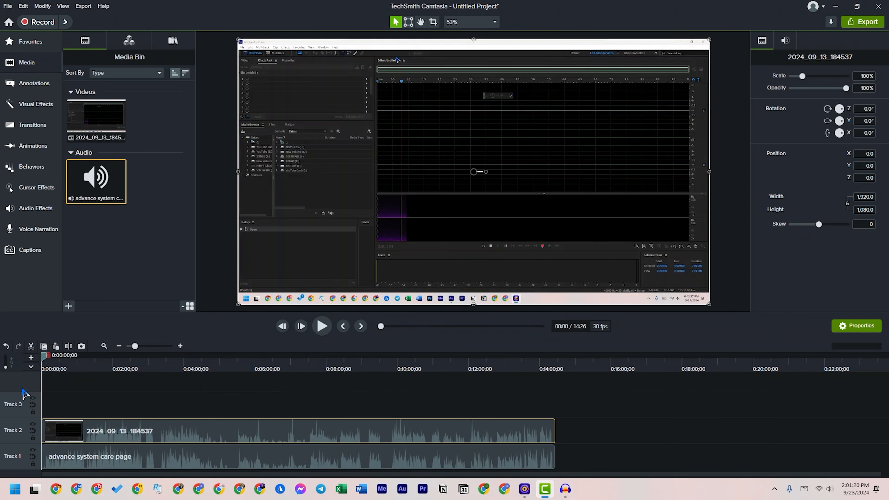
left_click(180, 345)
left_click(180, 346)
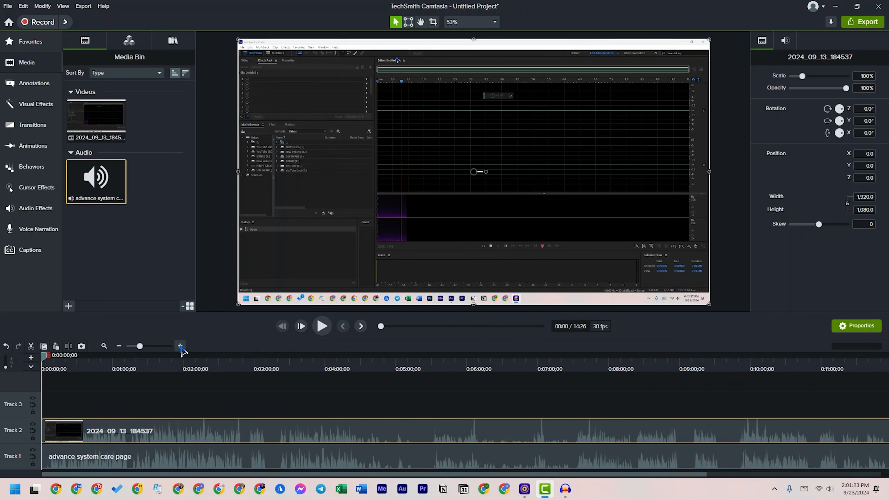
left_click(180, 346)
left_click(180, 346)
left_click(536, 411)
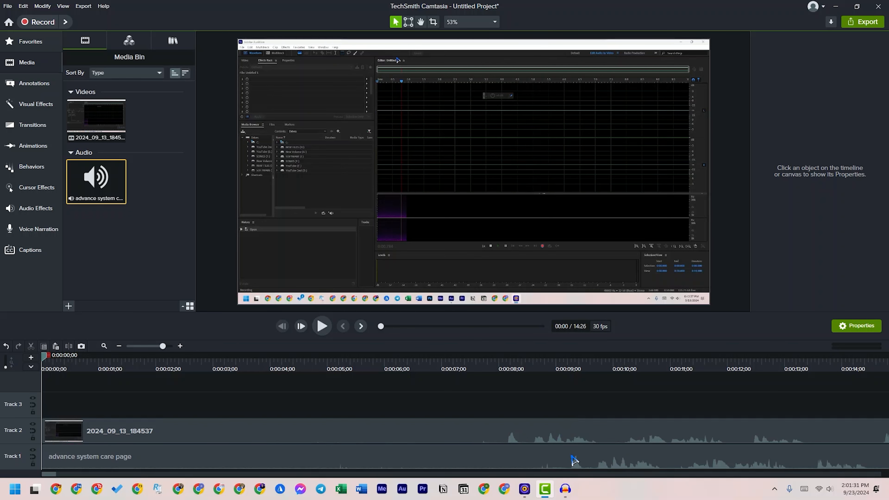
left_click(544, 437)
left_click_drag(544, 438, 609, 441)
Examine the alignment of both waveforms up close around 00:00:09;09, where speech begins
left_click(574, 365)
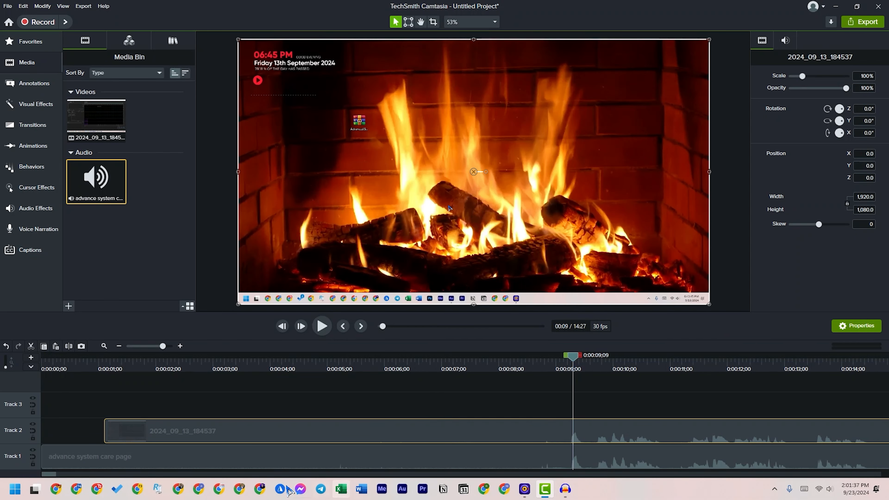
left_click_drag(53, 474, 59, 474)
left_click(181, 345)
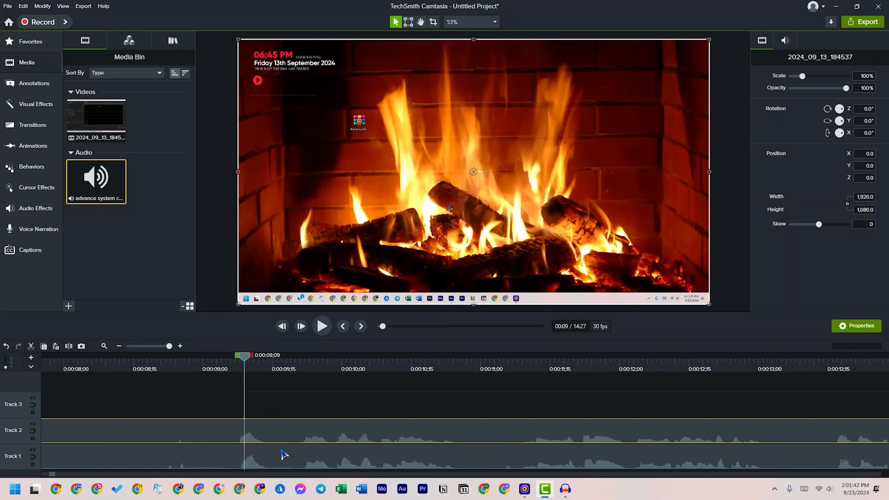
left_click(236, 358)
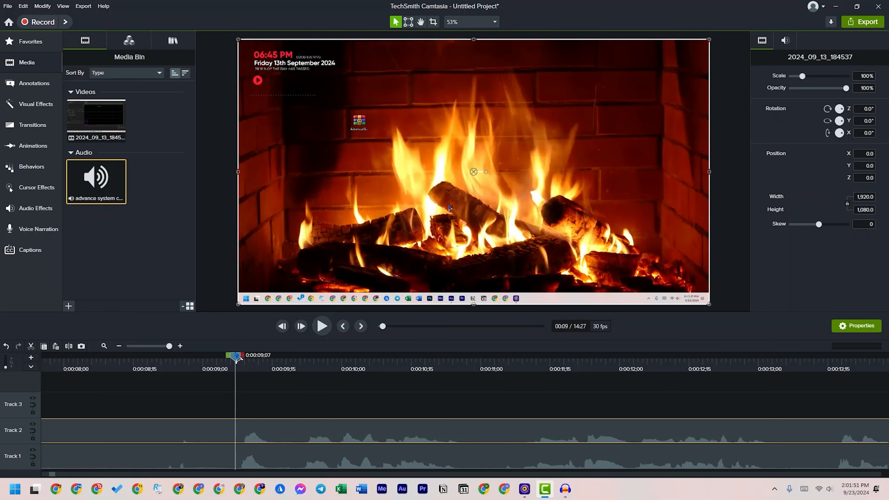
left_click_drag(257, 380, 298, 442)
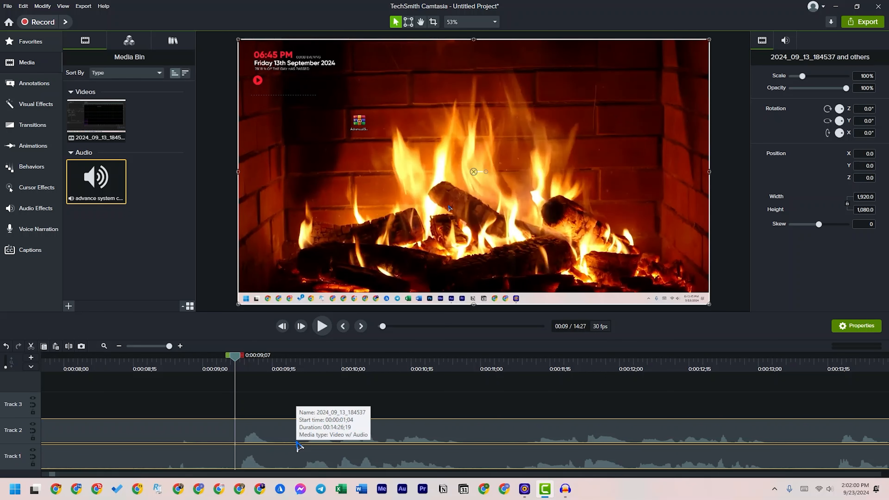
right_click(290, 436)
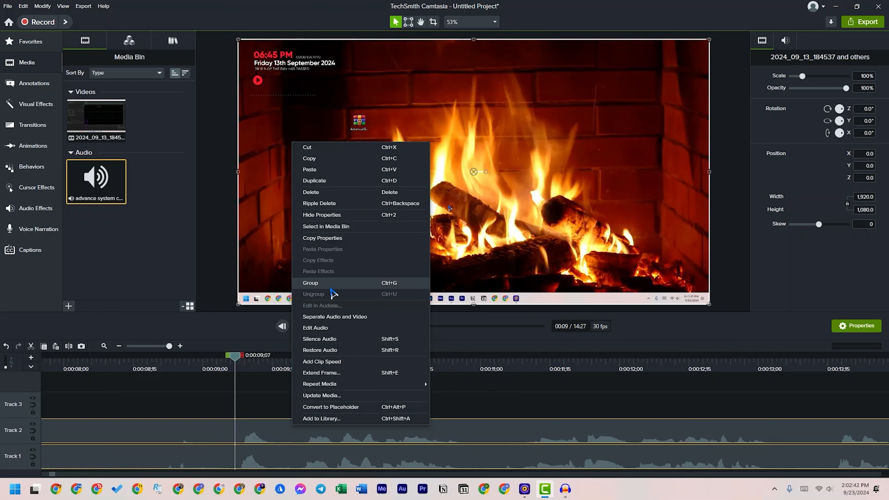
left_click(278, 382)
Play both tracks from about 00:00:09;08 and scrub around the first speech peak to check that they are in sync
left_click_drag(234, 357, 244, 363)
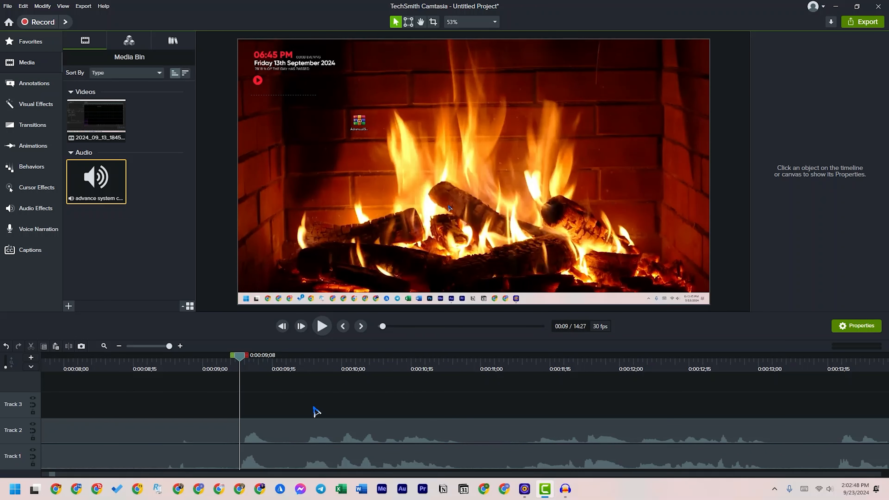
key("space")
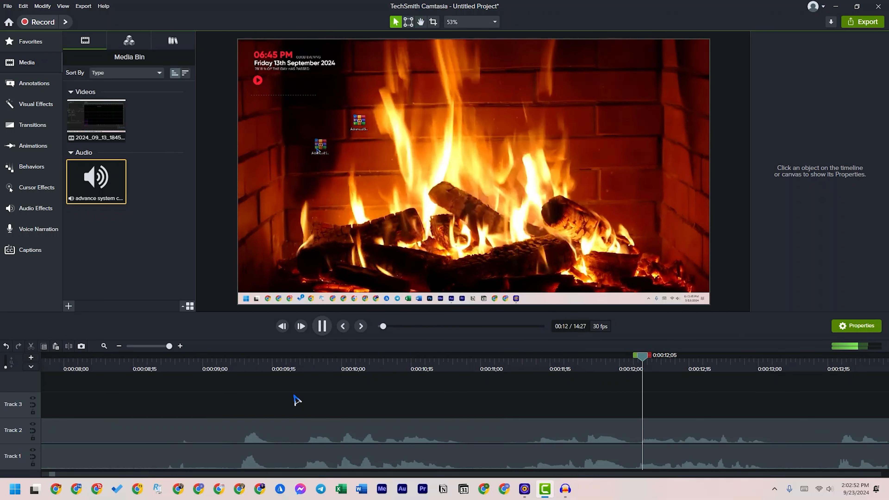
key("space")
left_click(243, 366)
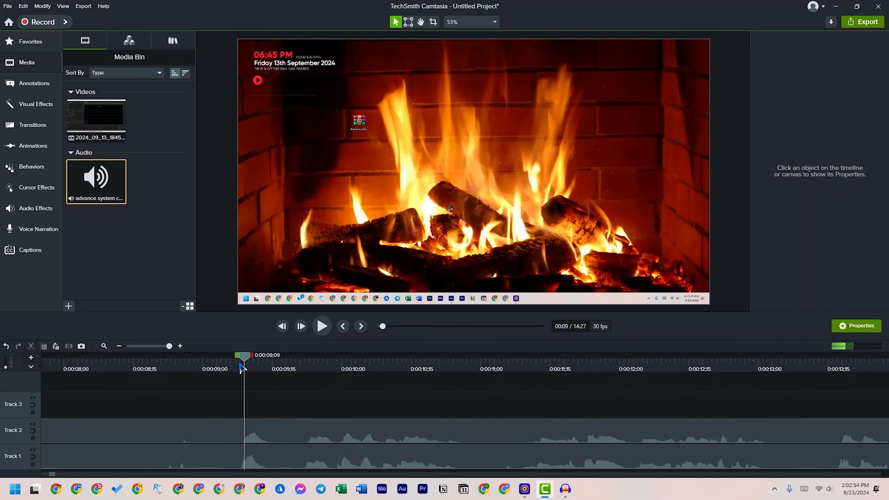
left_click(264, 432)
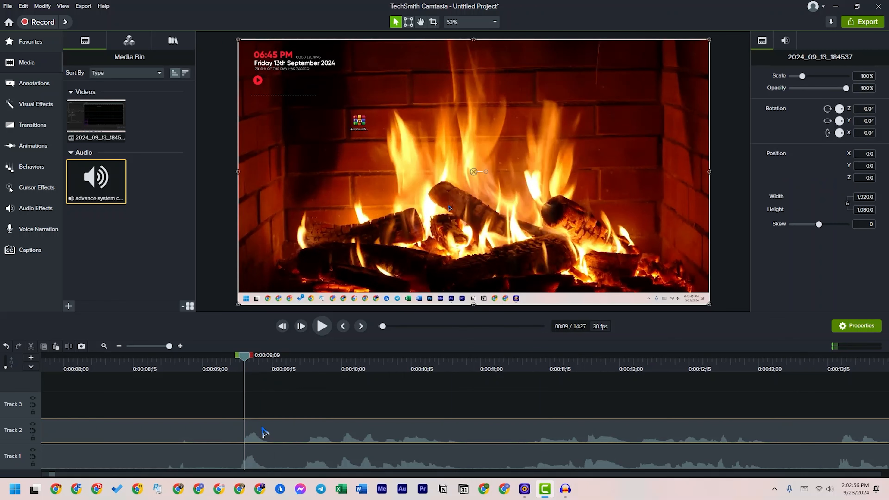
key("space")
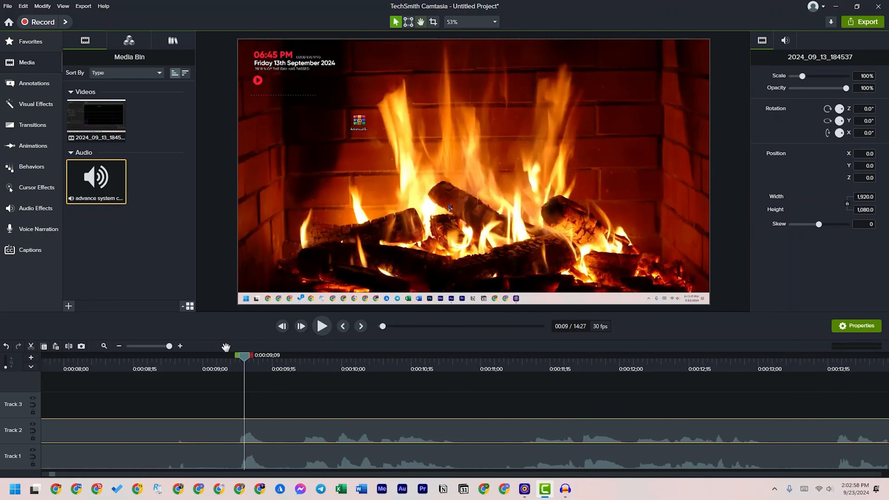
left_click(232, 359)
left_click_drag(233, 360, 251, 361)
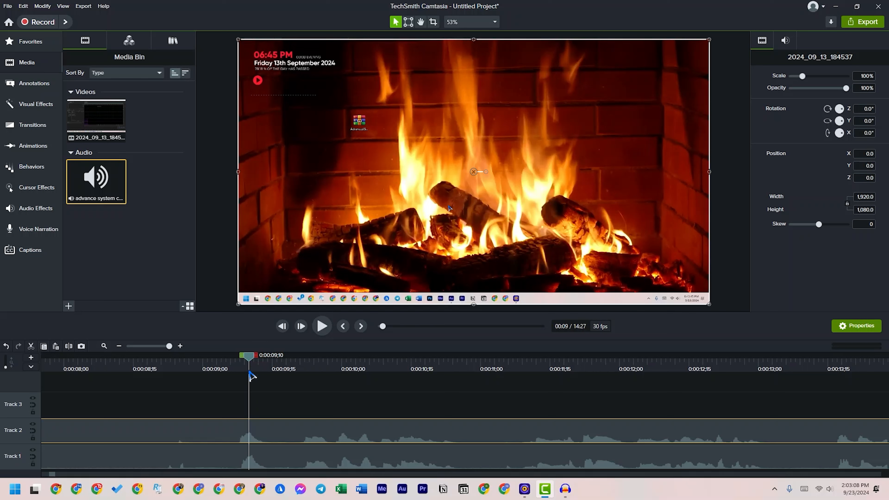
left_click_drag(253, 360, 245, 361)
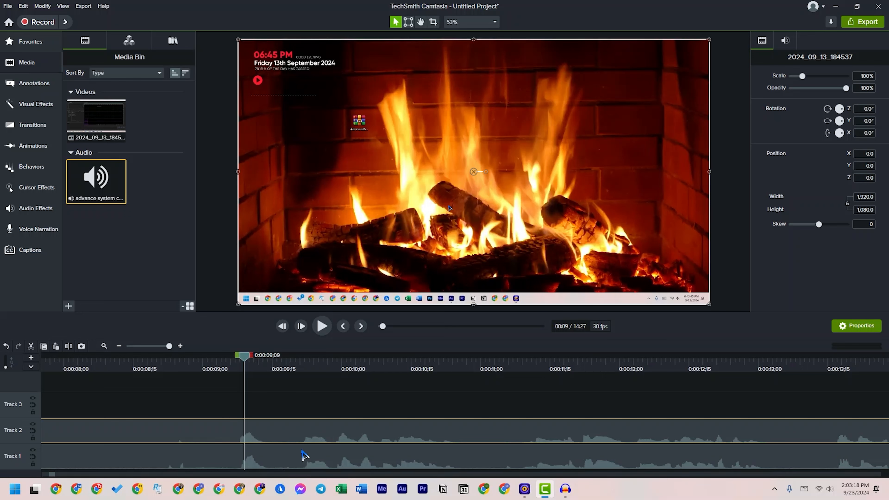
left_click(308, 465)
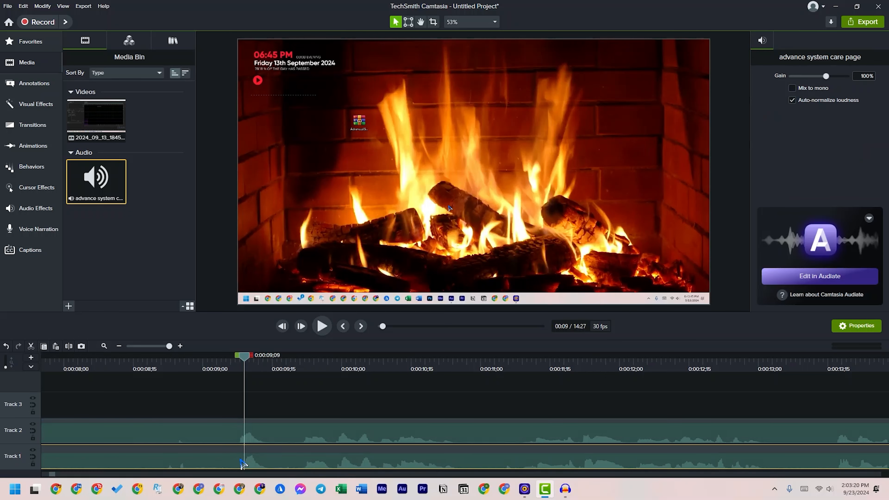
left_click(280, 400)
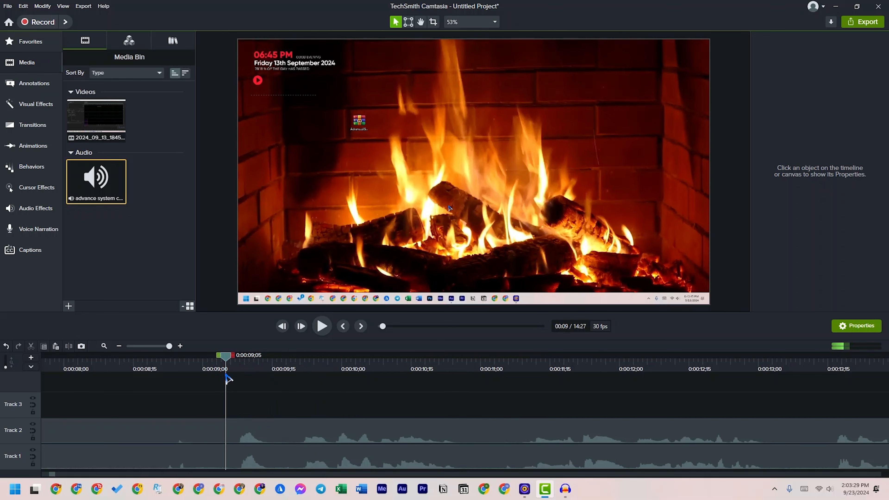
Delete everything before 00:00:09;05 on both tracks and close the gap by making Track 1 and Track 2 magnetic
left_click_drag(226, 355, 9, 341)
key("Delete")
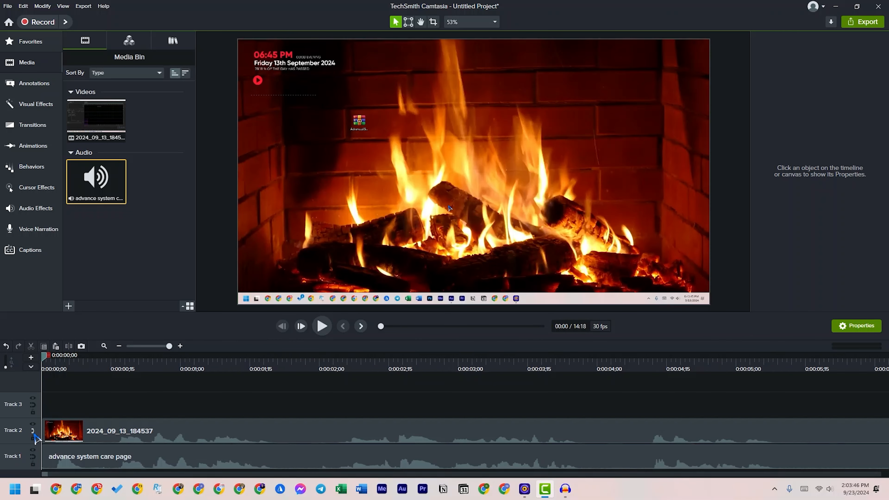
left_click(33, 431)
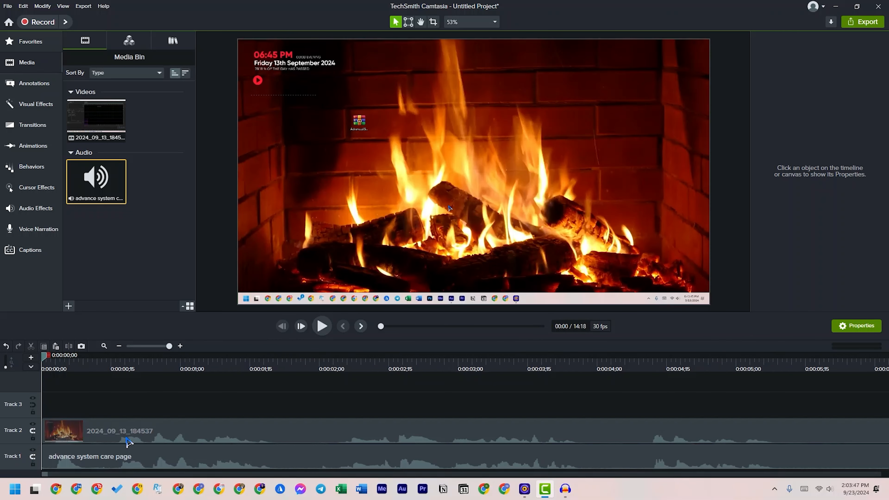
Turn off magnetic mode for Track 2 and Track 1 and move the playhead to about 00:14:13;14, near the recording's end
left_click(35, 432)
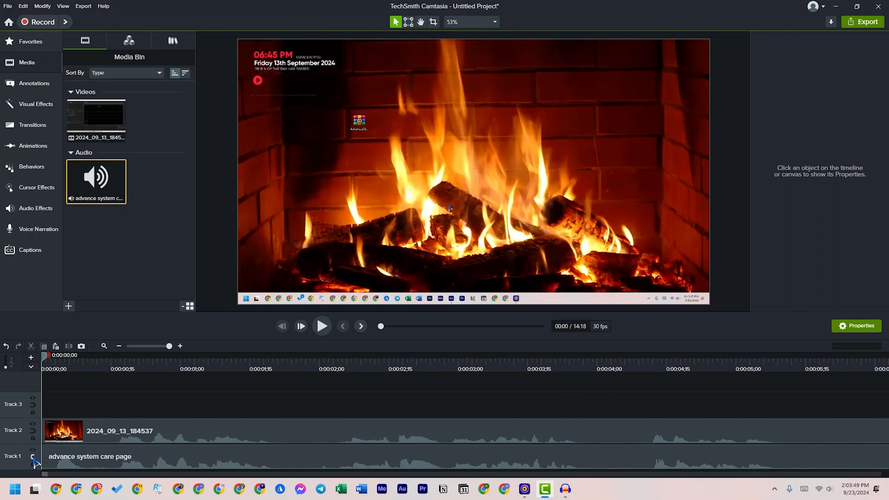
left_click(137, 346)
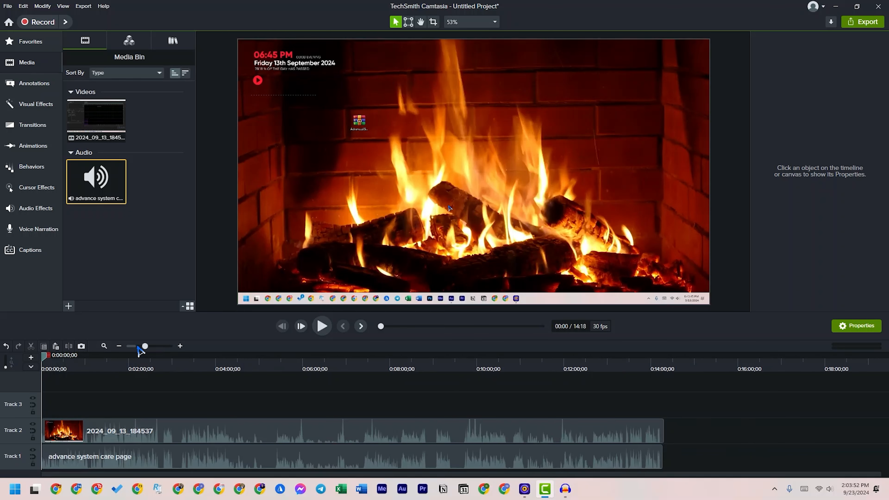
left_click(660, 367)
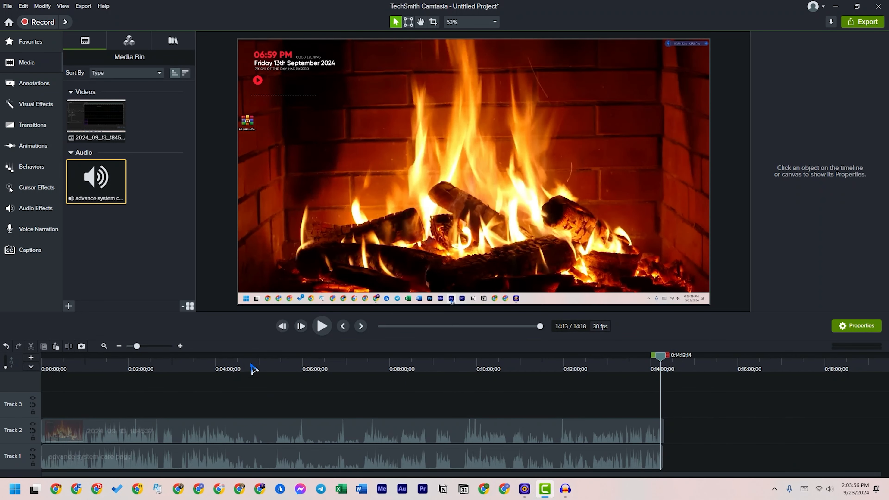
left_click(180, 346)
left_click(180, 346)
left_click(180, 345)
left_click(180, 346)
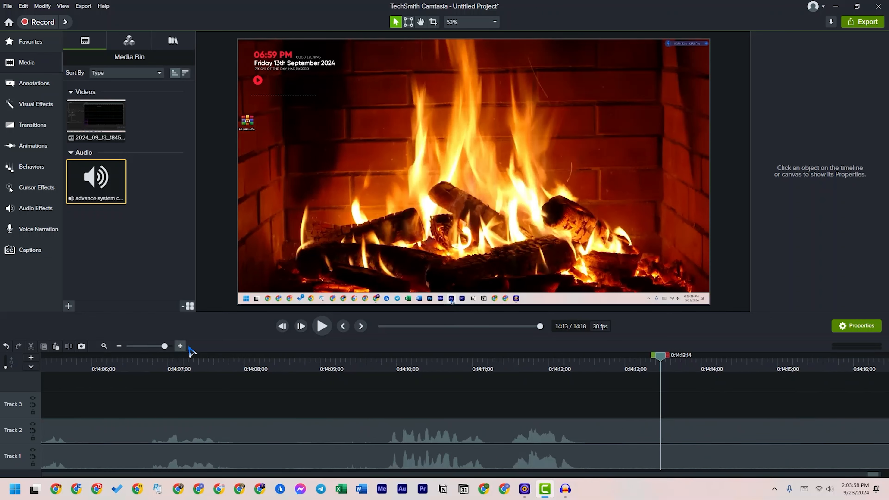
Delete everything after about 00:14:12;17 on both tracks, just past the last speech waveform
left_click_drag(544, 378, 577, 378)
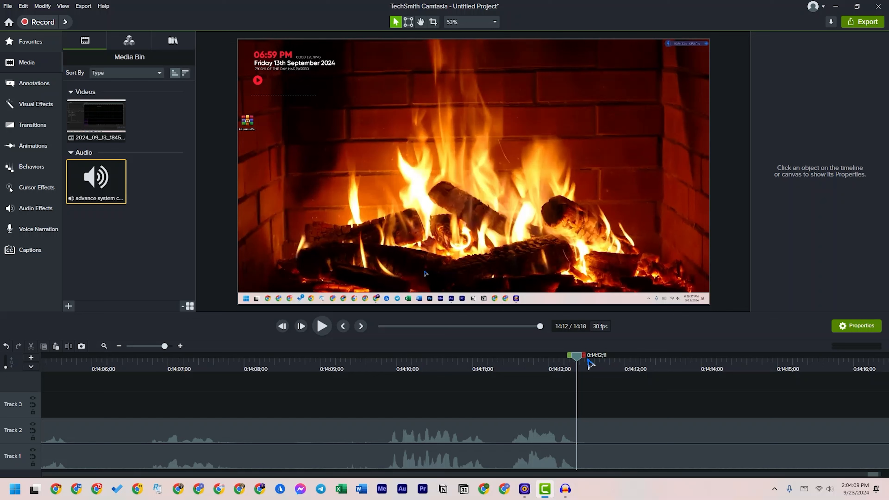
left_click_drag(582, 362, 599, 363)
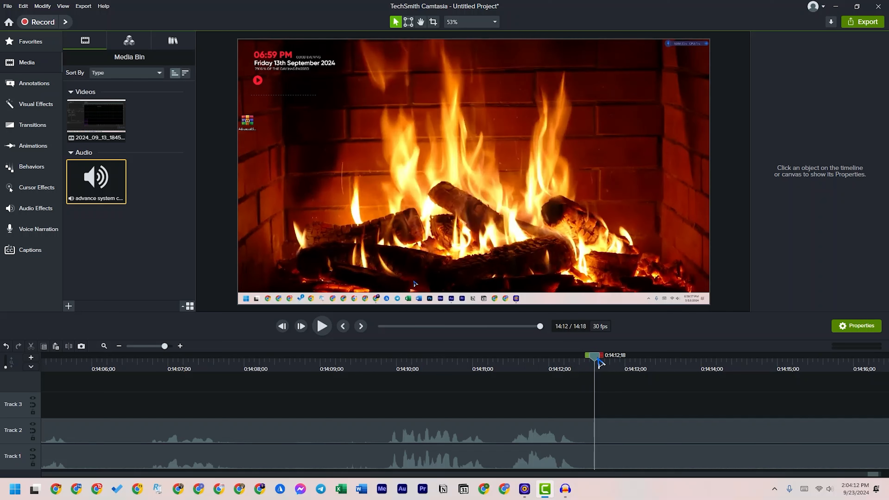
left_click(605, 364)
left_click_drag(605, 363, 644, 363)
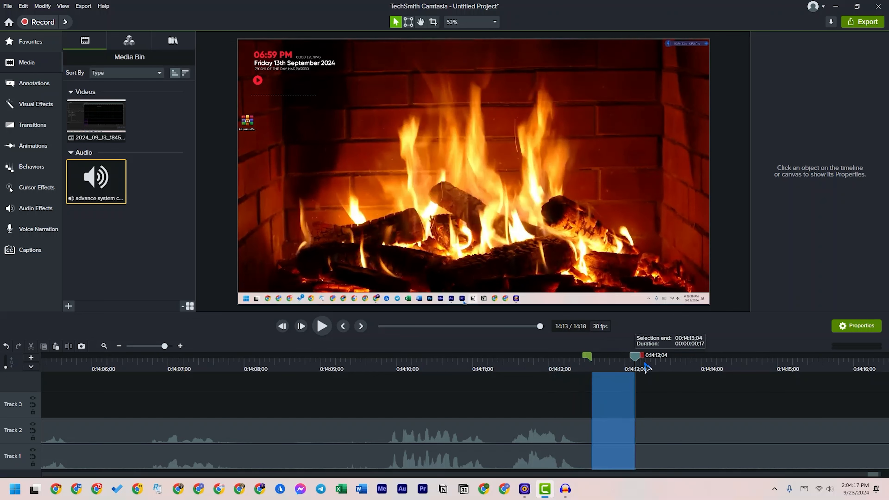
key("Delete")
left_click_drag(621, 393, 678, 468)
key("Delete")
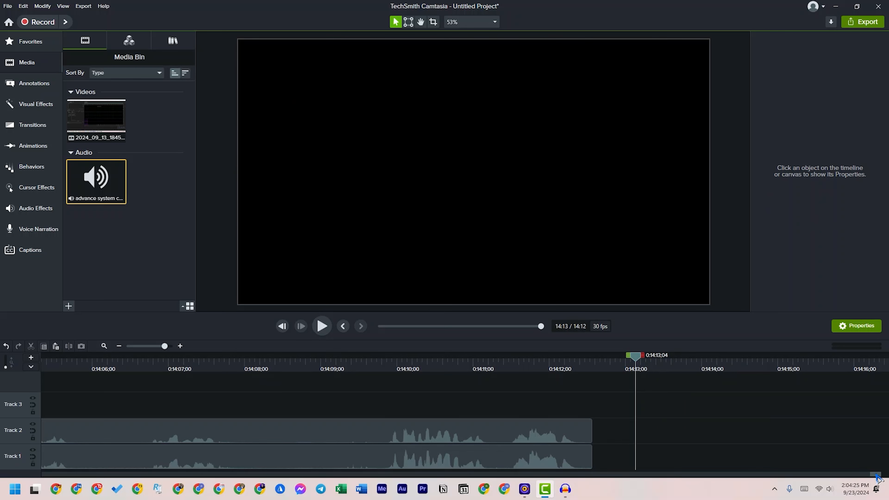
Split the Track 2 recording at 00:04:01;08 and shift its second part to start at about 00:04:02;00
left_click(443, 437)
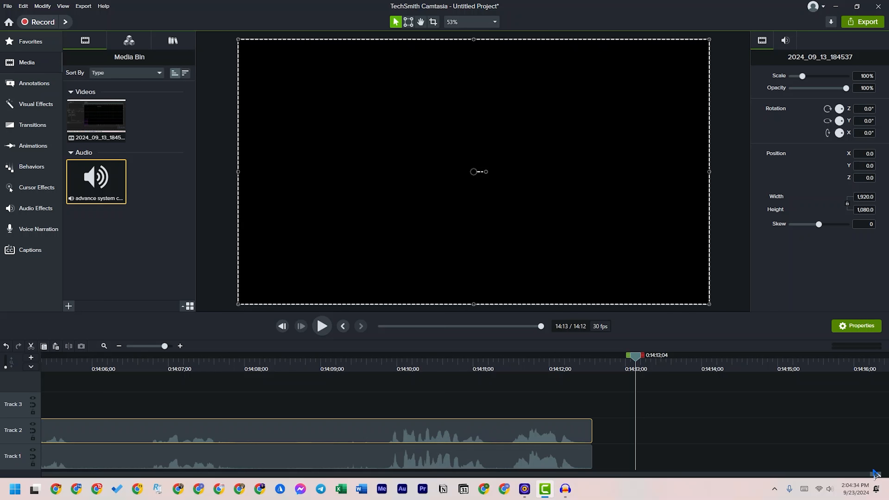
left_click_drag(877, 475, 262, 484)
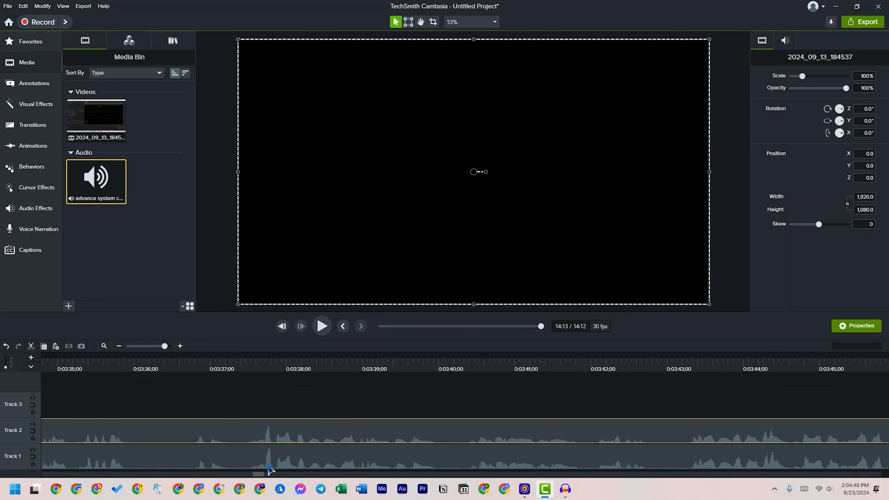
left_click_drag(259, 476, 280, 475)
key("c")
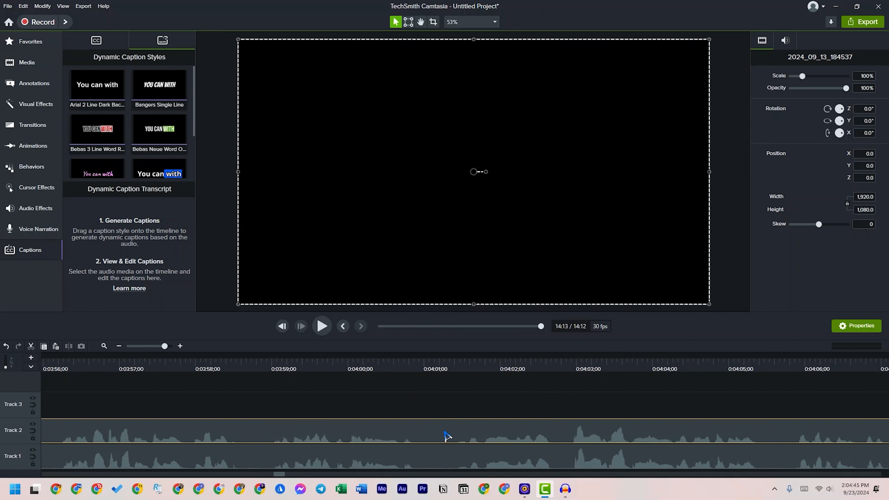
left_click(446, 401)
left_click(451, 433)
left_click(444, 361)
left_click(447, 375)
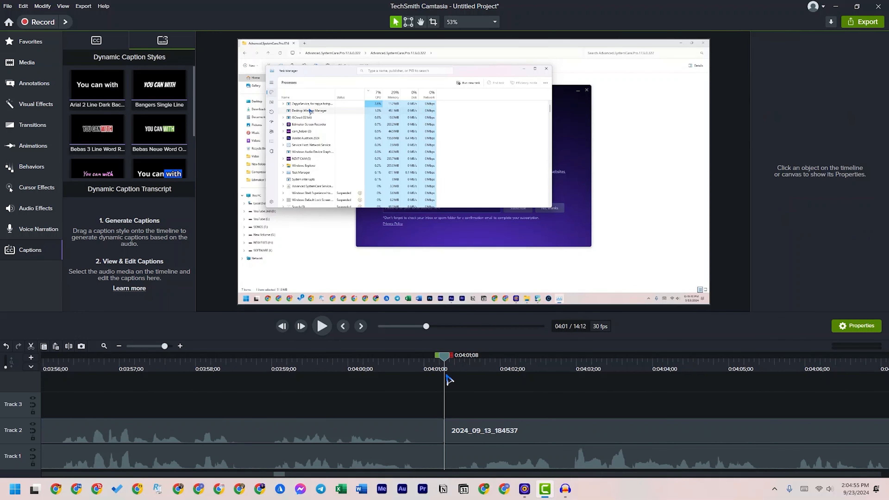
left_click_drag(465, 432, 525, 431)
left_click(526, 403)
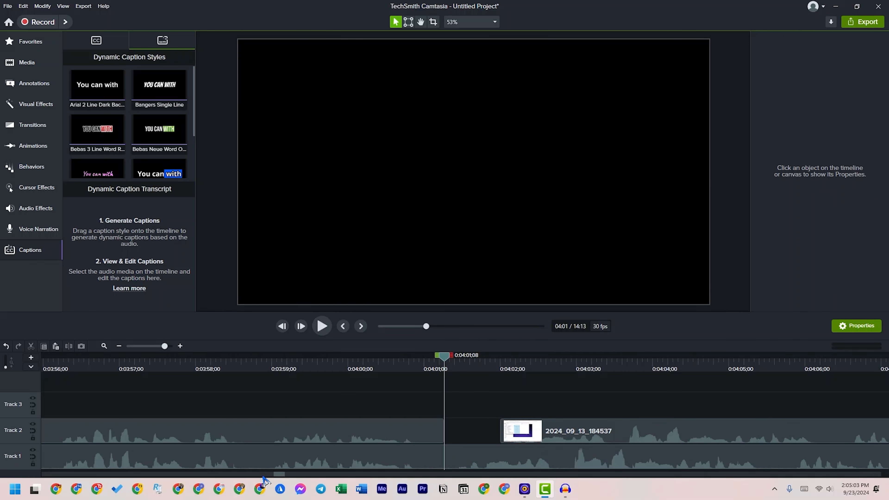
Split the Track 1 audio at 00:04:01;08, realign both second parts by their waveforms, and move them together to close the gap
left_click(464, 461)
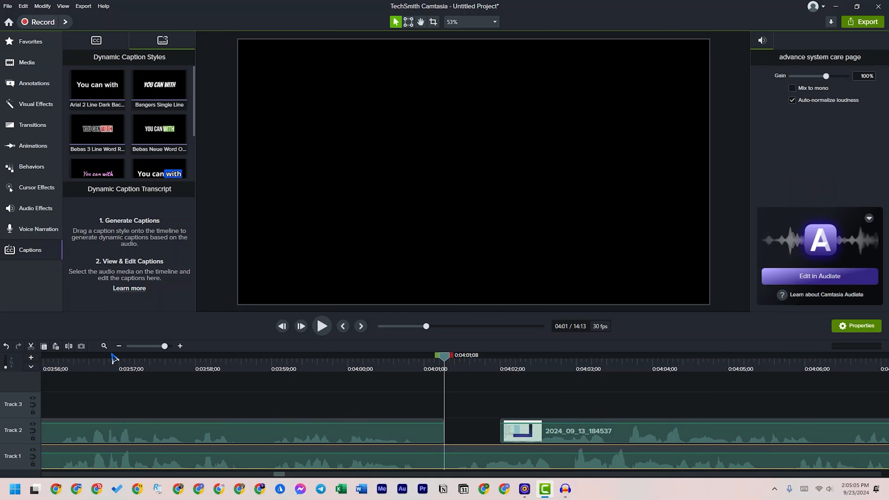
left_click(67, 347)
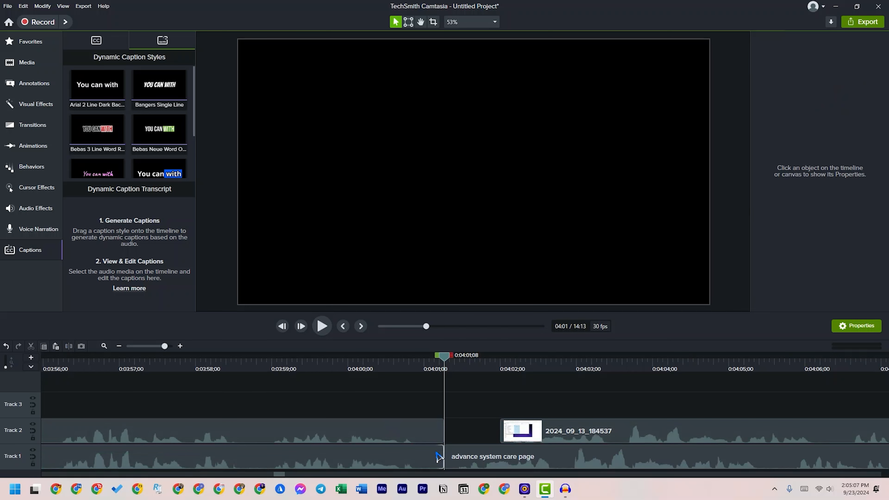
left_click_drag(477, 457, 491, 420)
left_click_drag(600, 436, 613, 434)
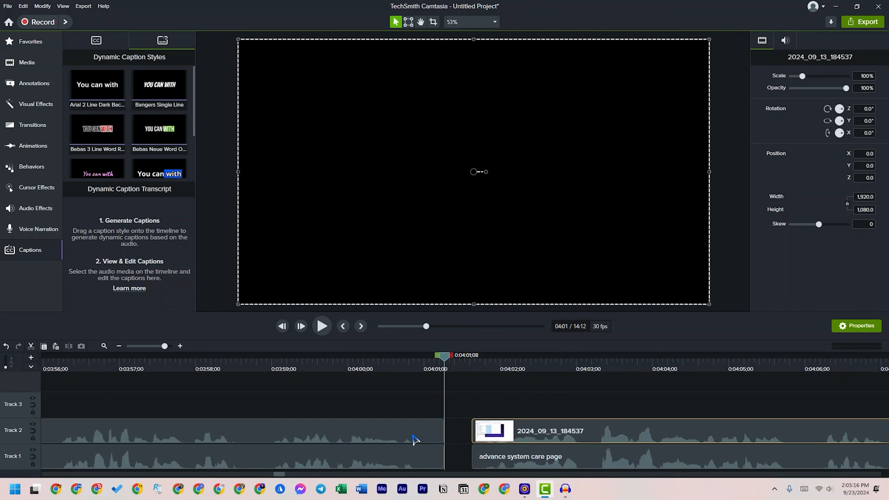
left_click_drag(478, 412, 517, 469)
left_click_drag(507, 429, 463, 433)
mouse_move(284, 475)
left_mouse_down()
mouse_move(463, 489)
mouse_move(251, 476)
mouse_move(283, 476)
left_mouse_up()
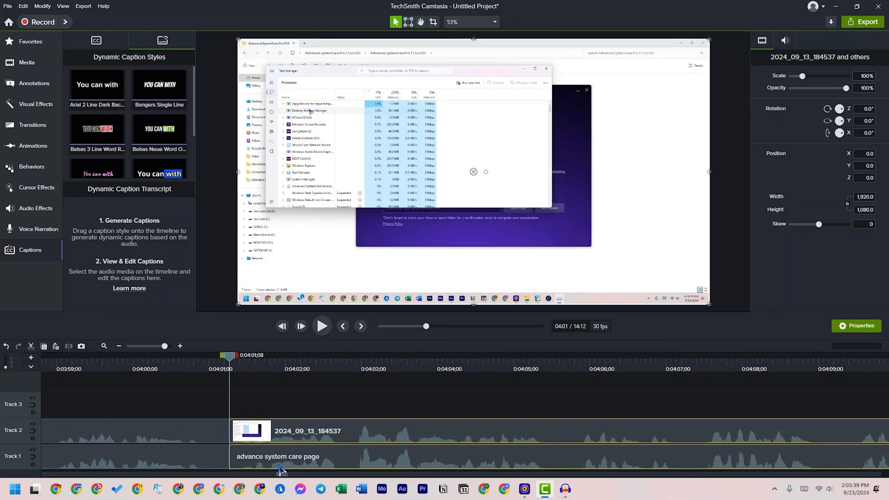
Undo the clip moves and splits made on both tracks at 00:04:01;08
key("ctrl+z")
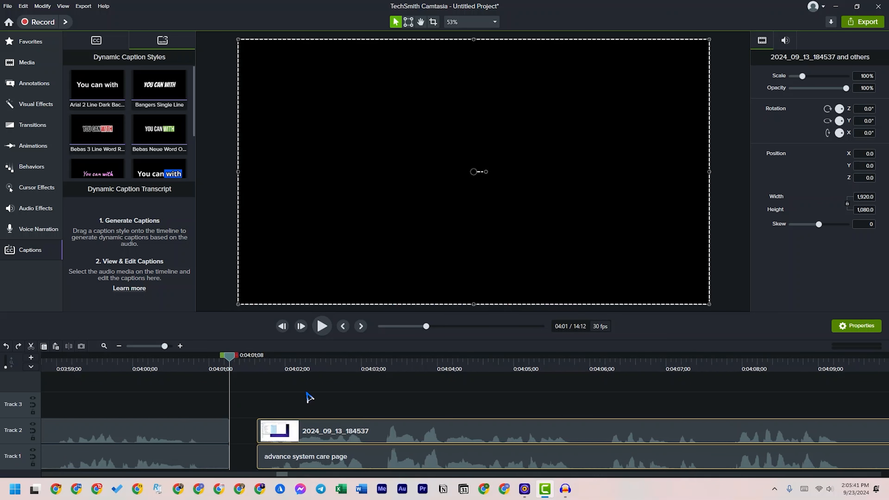
key("ctrl+z")
key("ctrl+z")
key("ctrl+z")
key("ctrl+z")
key("ctrl+z")
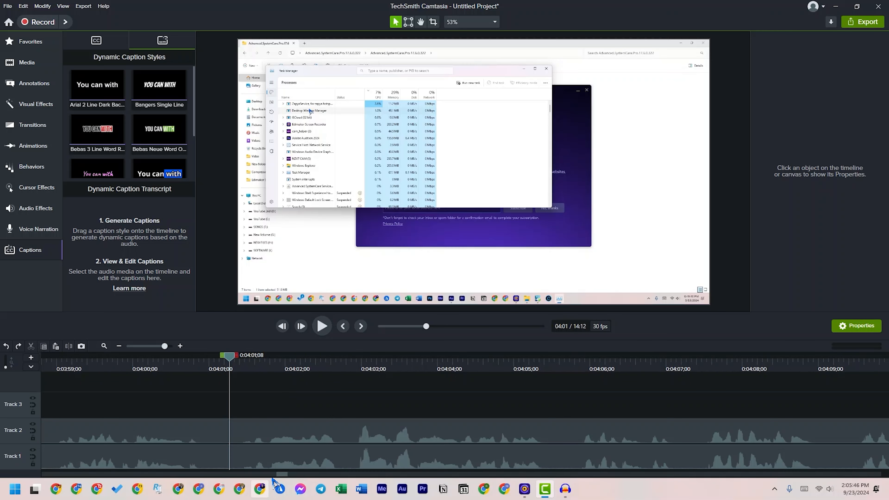
Separate the audio from the video of the Track 2 recording and delete the separated audio clip on Track 3
left_click_drag(163, 346, 149, 349)
left_click(182, 427)
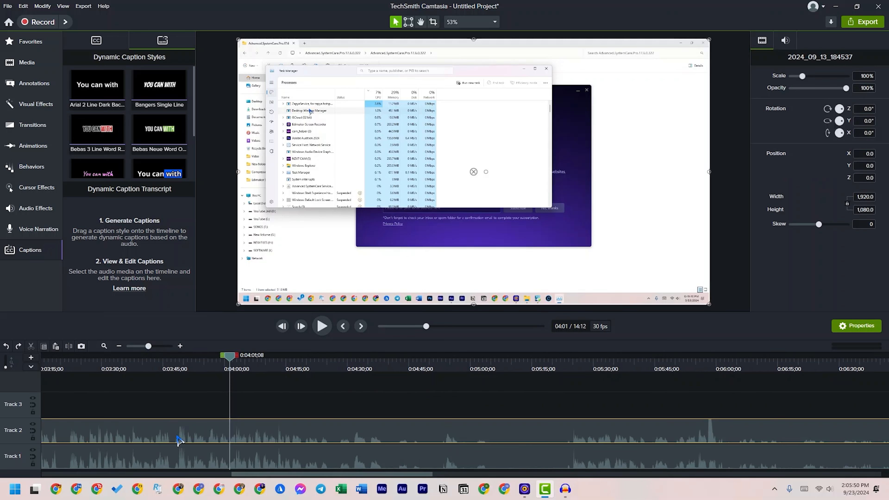
right_click(175, 436)
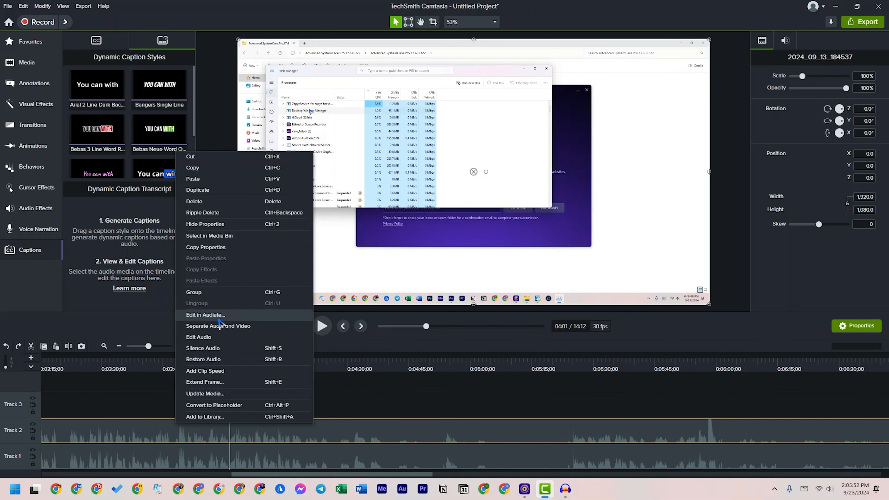
left_click(235, 328)
left_click(248, 410)
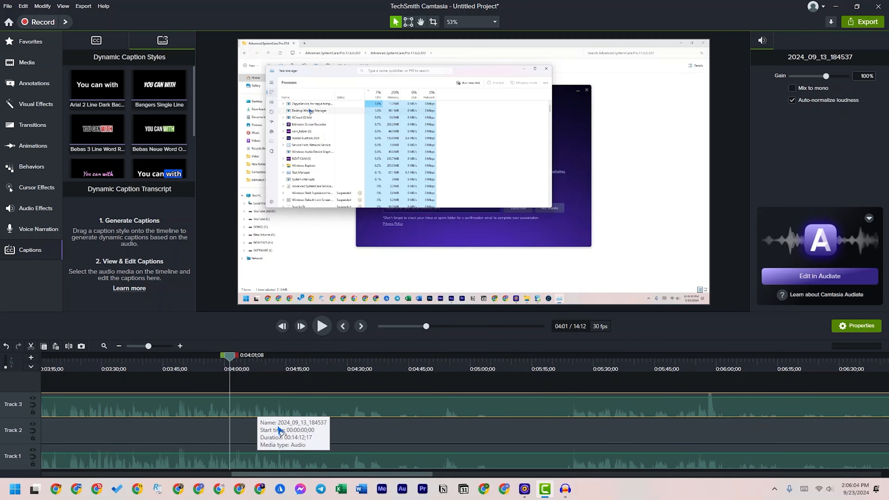
key("Delete")
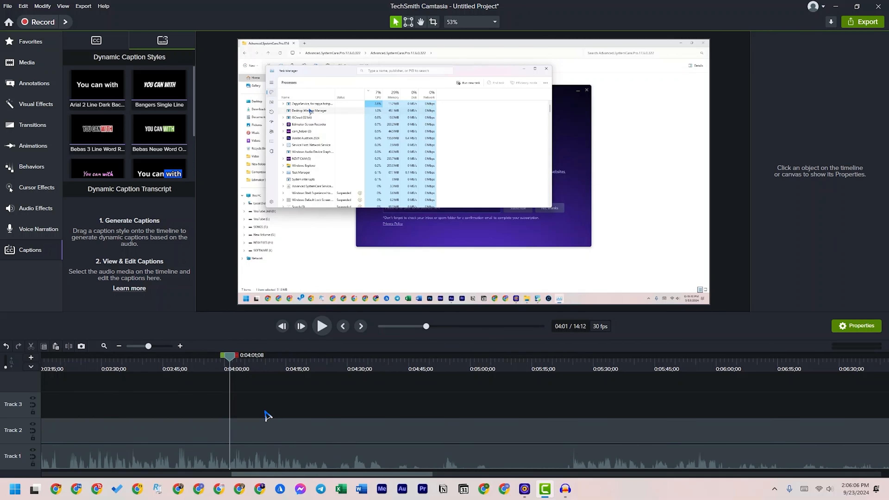
Undo the deletion and separation of the Track 2 recording's audio
left_click_drag(266, 406, 279, 468)
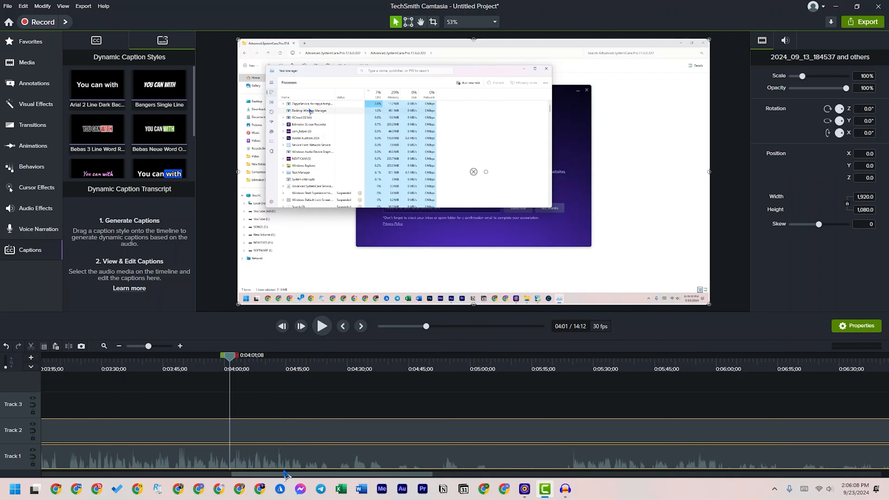
right_click(280, 435)
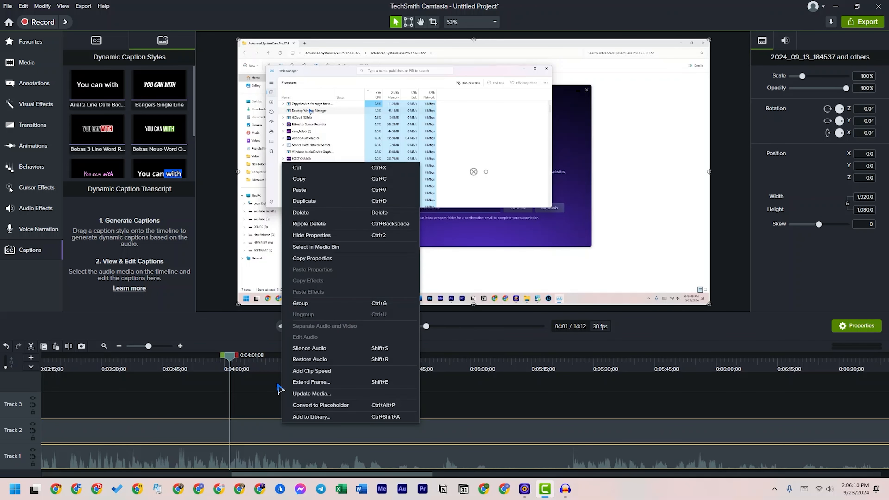
left_click(263, 401)
key("ctrl+z")
key("ctrl+z")
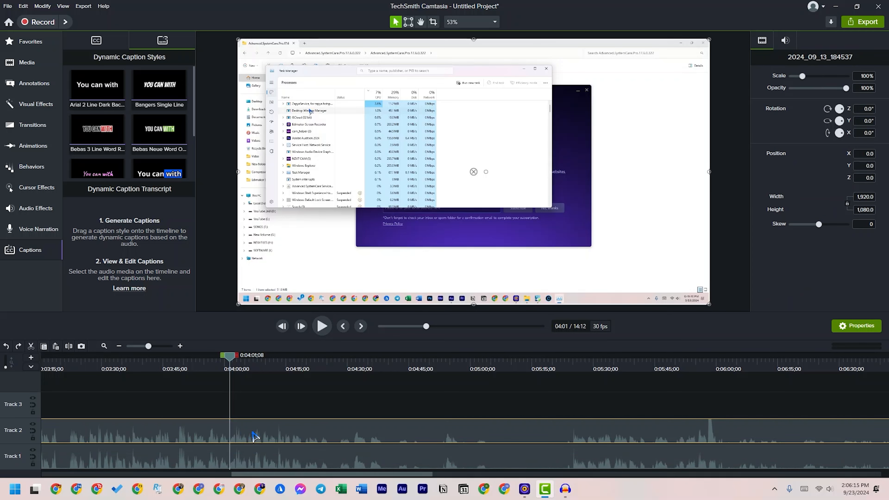
Try muting the Track 2 recording by lowering its audio level to 0% in audio editing, and undo the change
right_click(255, 436)
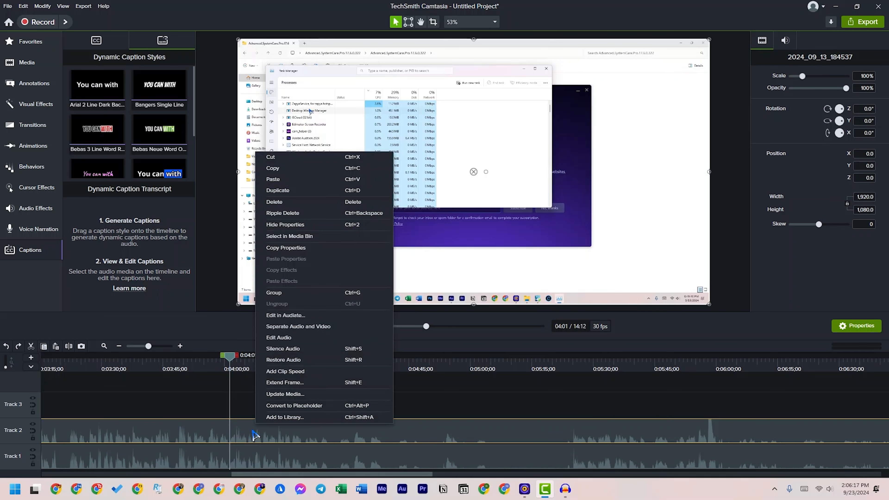
left_click(279, 341)
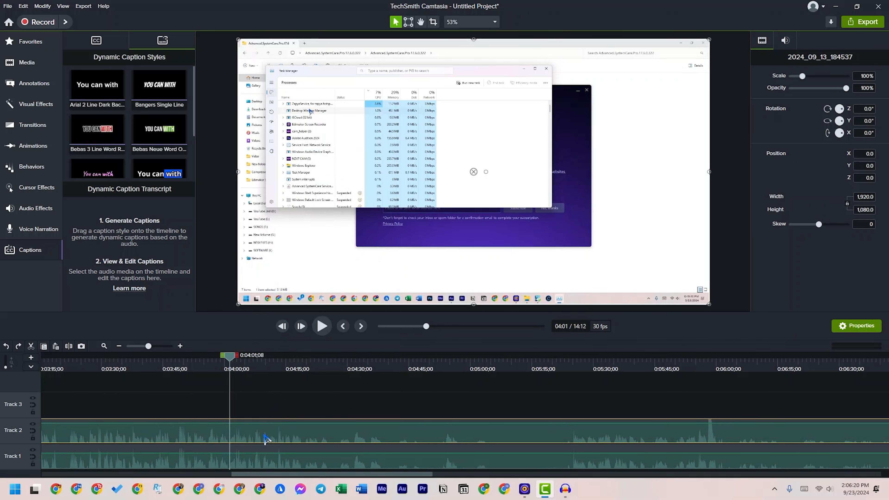
left_click_drag(273, 424, 271, 460)
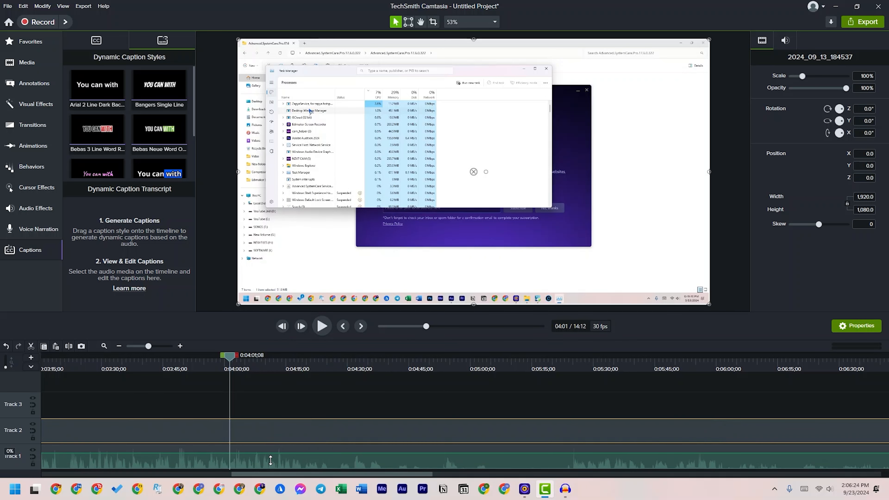
left_click_drag(271, 462, 270, 462)
left_click(259, 404)
left_click(248, 425)
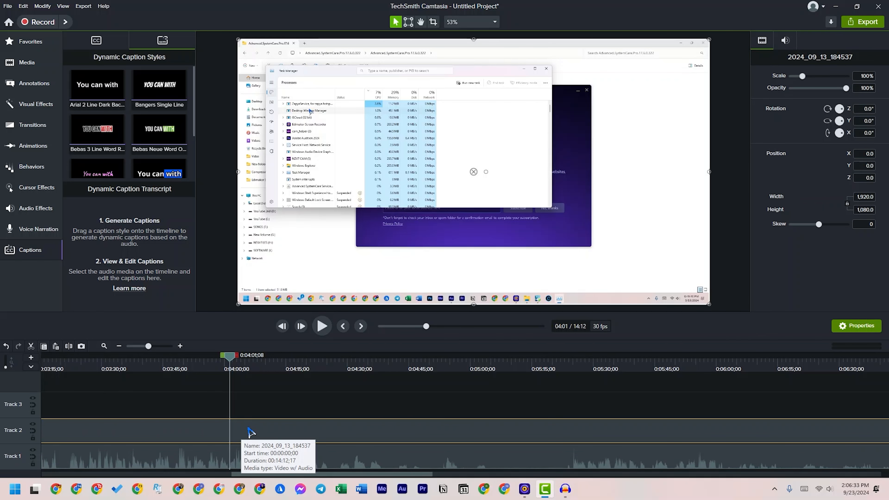
key("ctrl+z")
Split the Track 2 recording into separate video and audio clips and remove its original audio
right_click(272, 439)
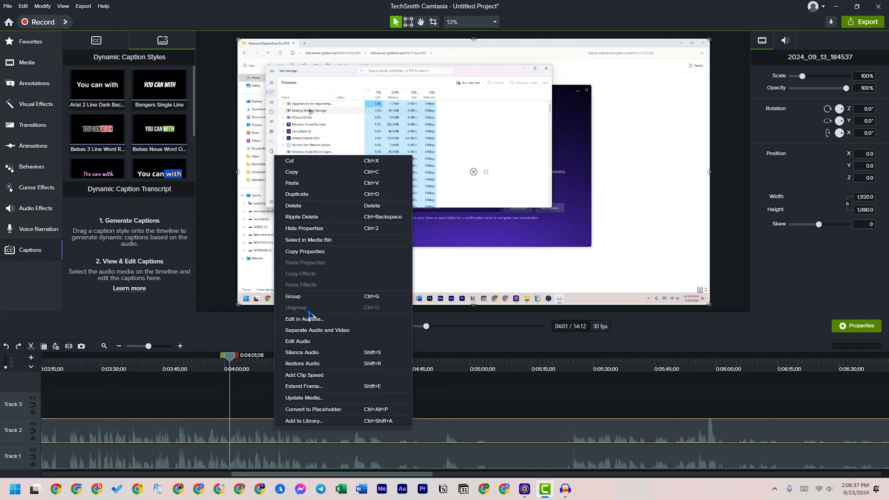
left_click(324, 318)
key("Delete")
Group the Track 2 video with the Track 1 audio into a single clip and select the group
left_click_drag(266, 405, 276, 458)
right_click(276, 434)
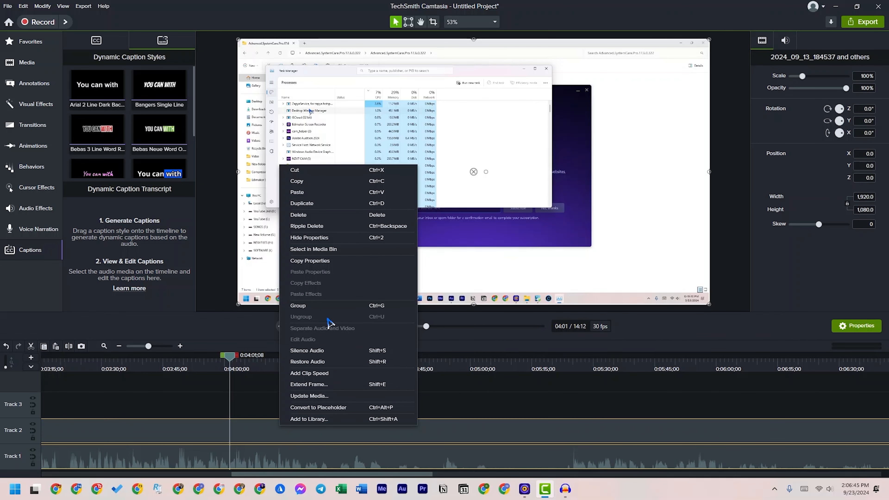
left_click(302, 306)
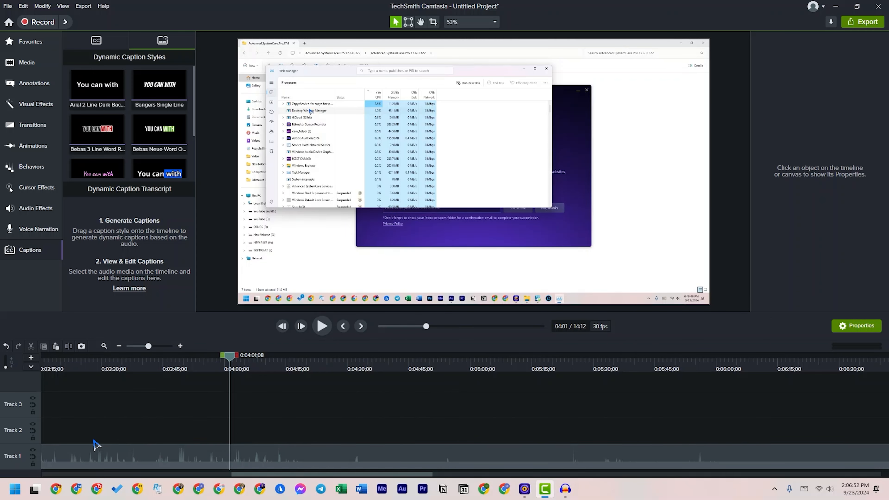
left_click(78, 464)
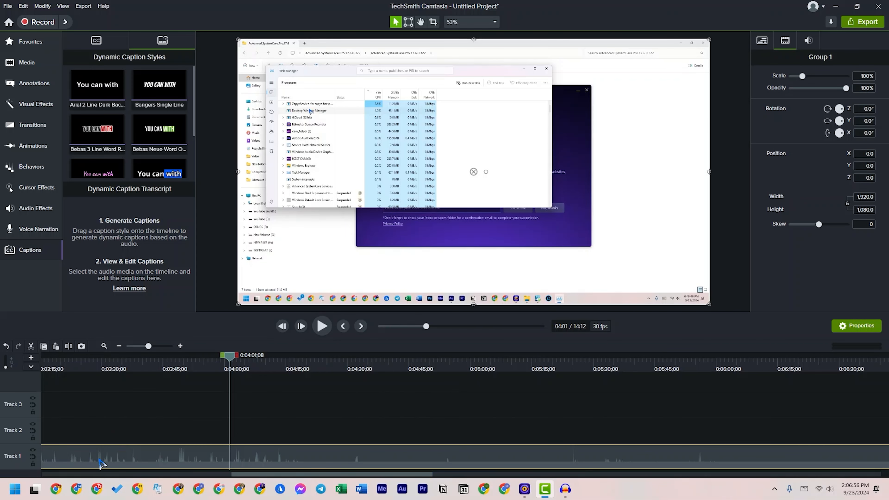
left_click_drag(142, 346, 138, 346)
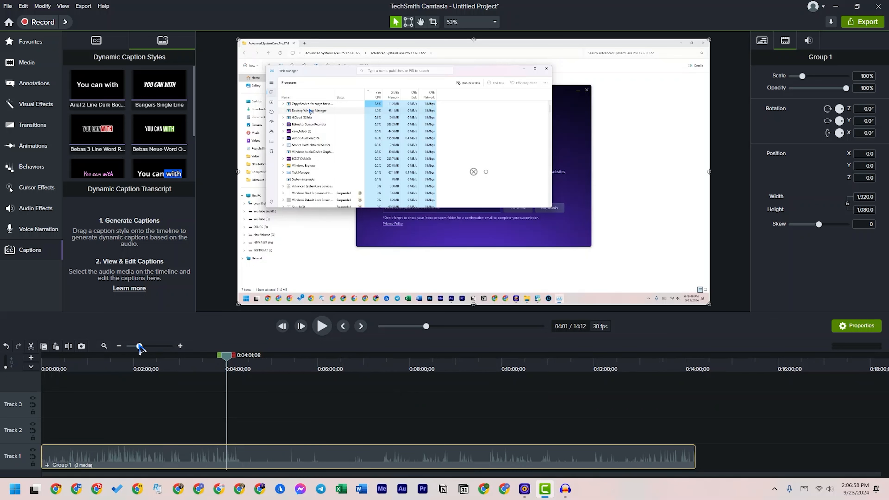
Open the grouped clip to examine its video and audio tracks, switching between the group's timeline and the main timeline
left_click(49, 470)
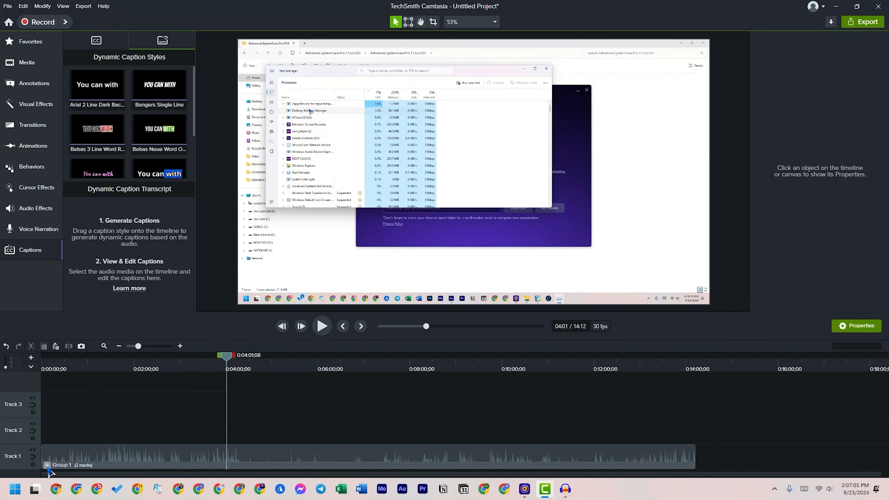
left_click(47, 465)
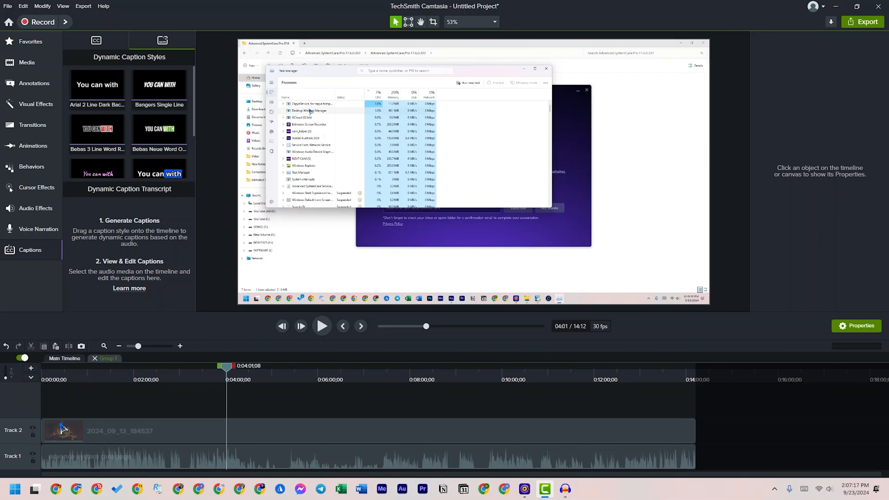
left_click(57, 359)
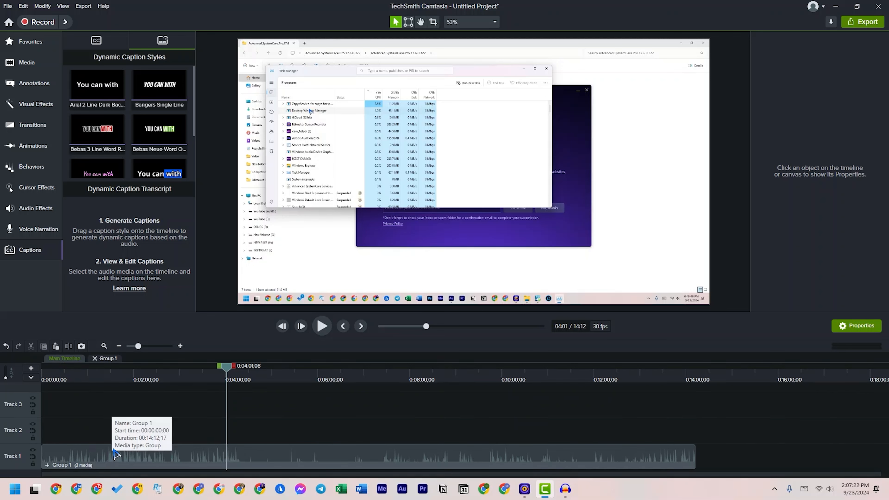
left_click(106, 359)
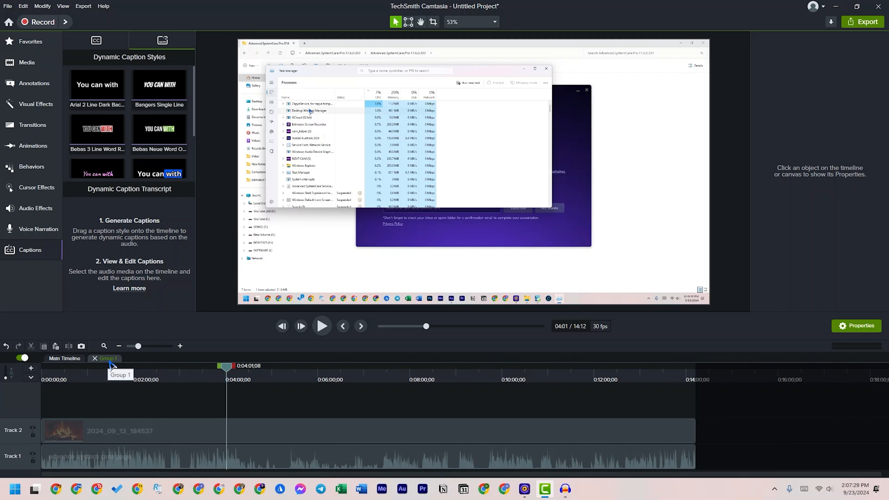
left_click(66, 360)
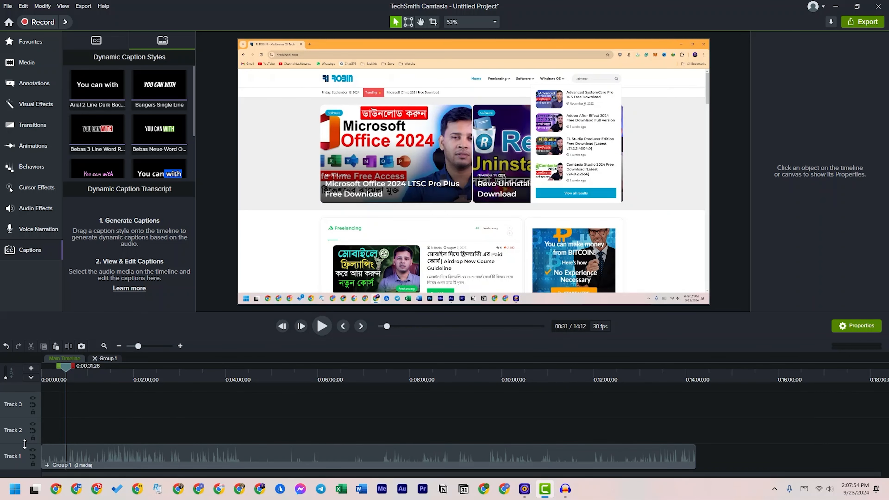
Increase Track 1's height in both the main timeline and the group's timeline, with the playhead at the project start
left_click_drag(25, 444, 25, 419)
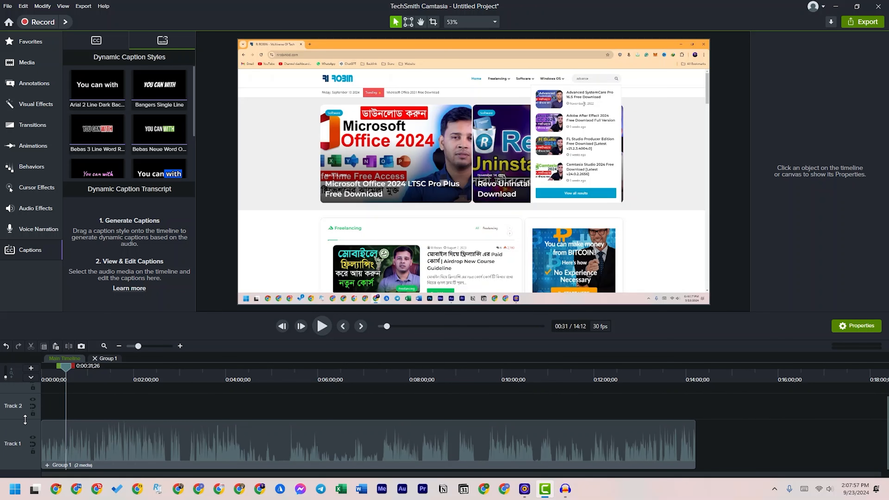
left_click(181, 346)
left_click(180, 346)
left_click(181, 347)
left_click(180, 346)
left_click(180, 346)
key("ctrl+Home")
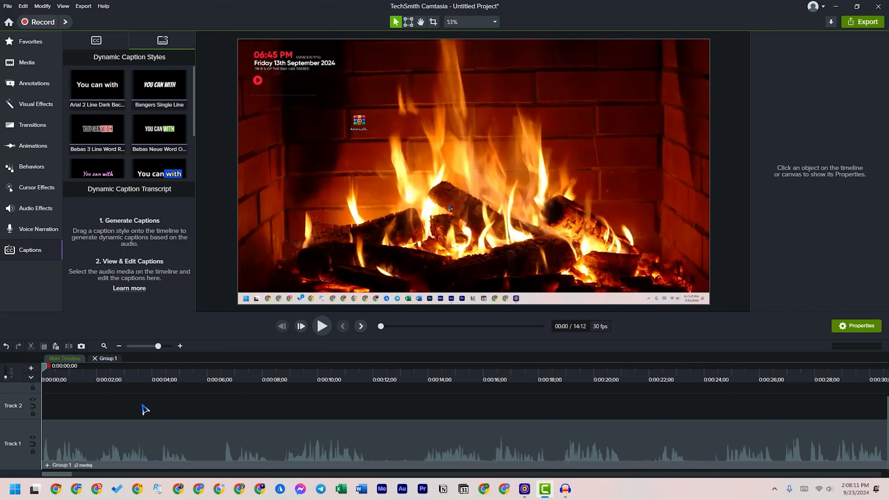
left_click(108, 360)
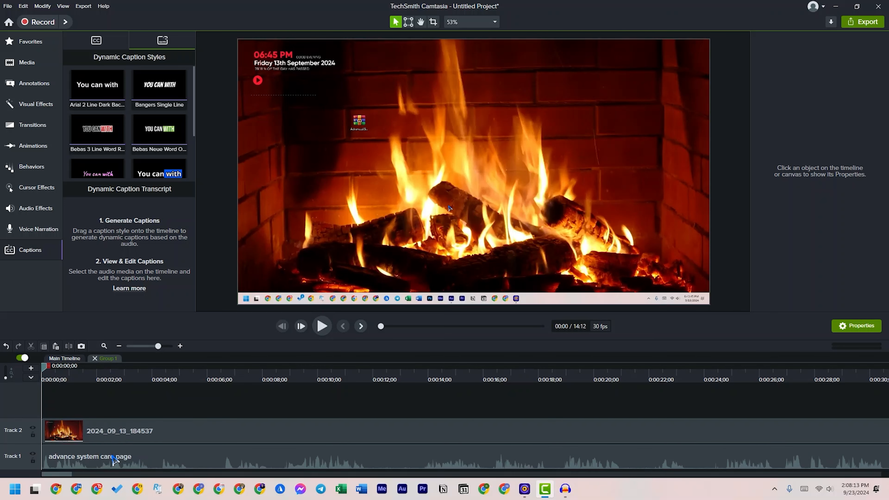
left_click_drag(28, 444, 28, 422)
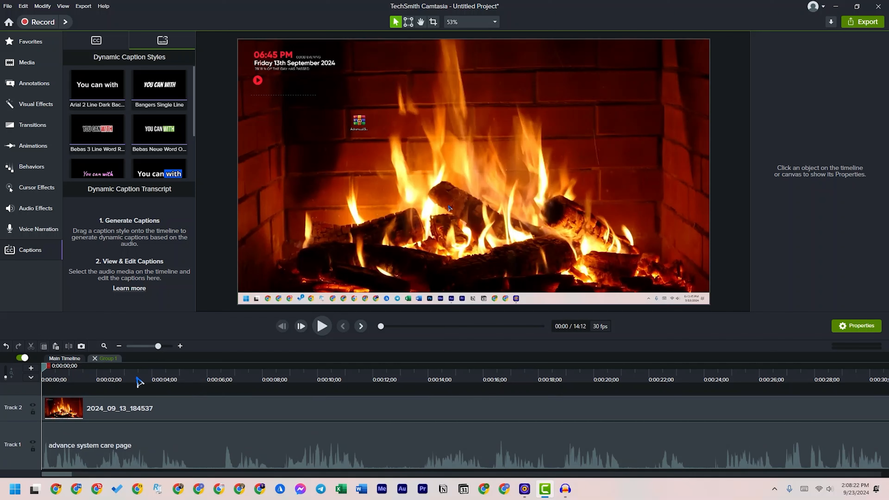
Preview the group's opening, then cut the range 0:00:05;15 to 0:00:06;12 from both tracks, closing the gap
key("space")
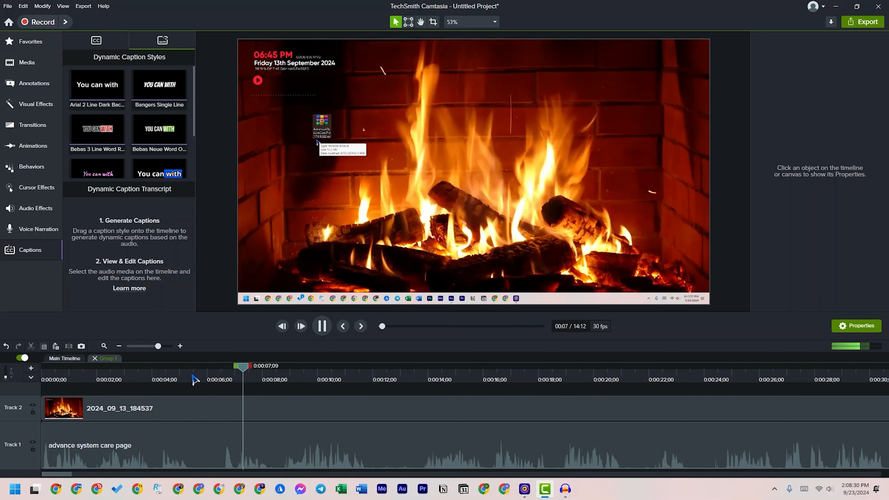
left_click(212, 371)
left_click_drag(212, 371, 193, 371)
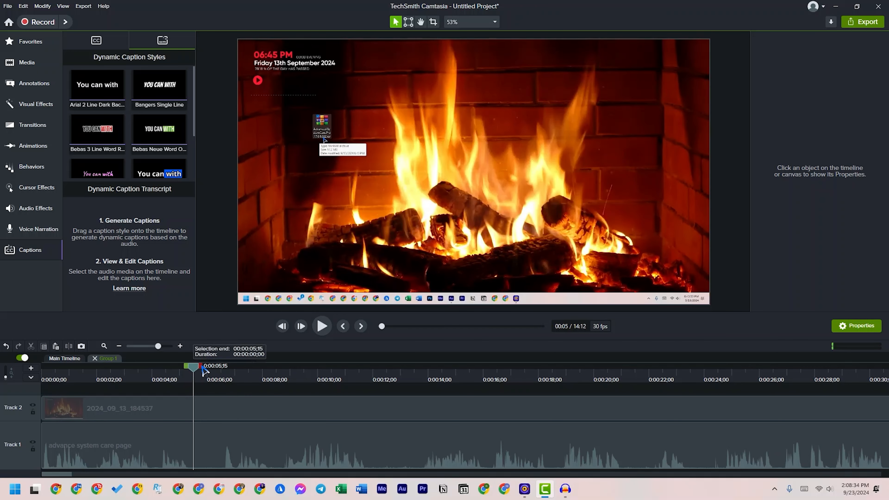
left_click_drag(194, 369, 196, 370)
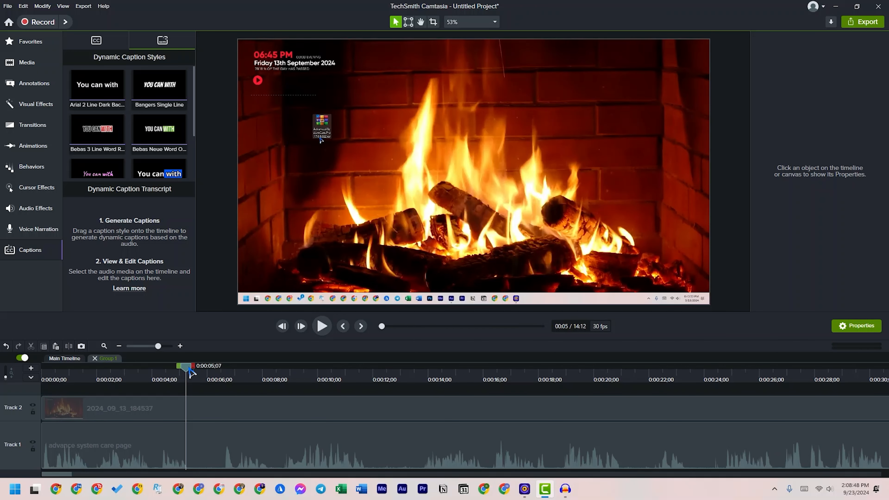
left_click_drag(189, 371, 198, 376)
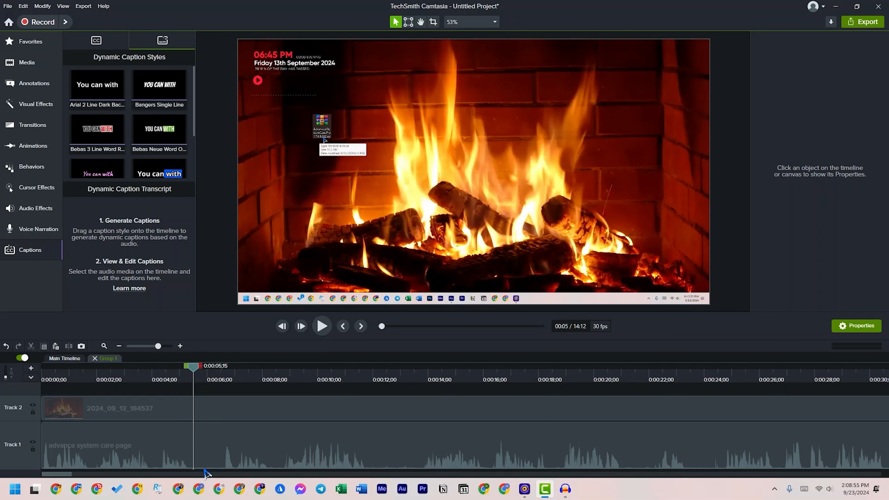
left_click_drag(205, 370, 230, 374)
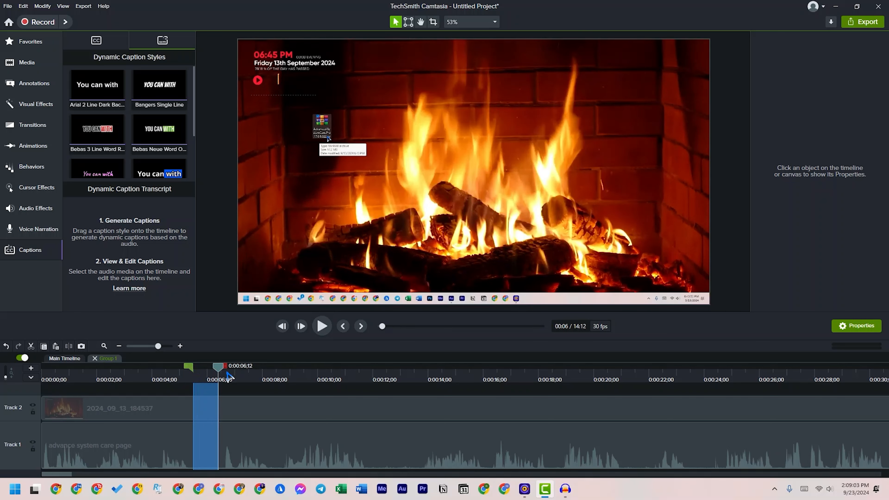
key("Delete")
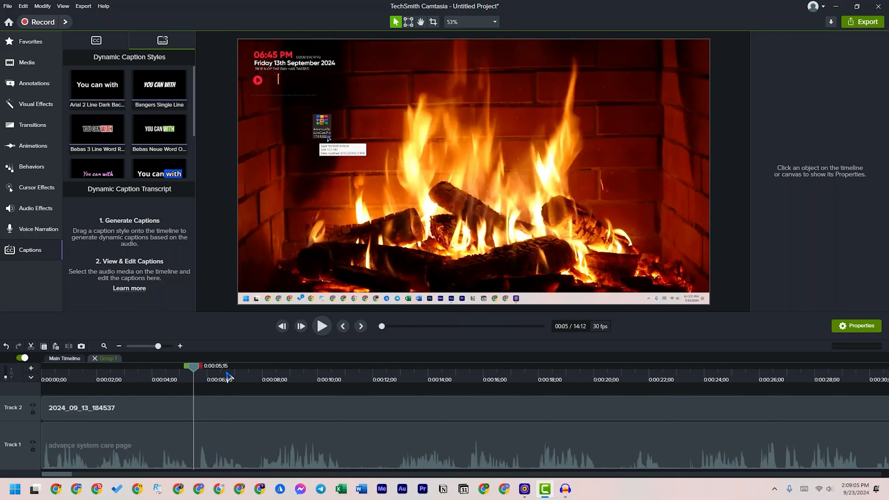
Play through the first cut, then remove the range 0:00:10;28 to 0:00:12;23 from both tracks without leaving a gap
left_click_drag(195, 371, 173, 371)
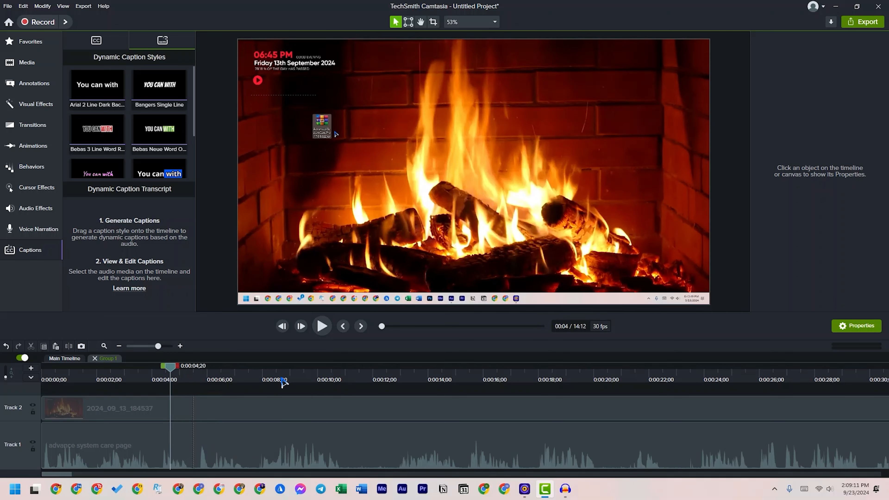
left_click_drag(175, 372, 189, 371)
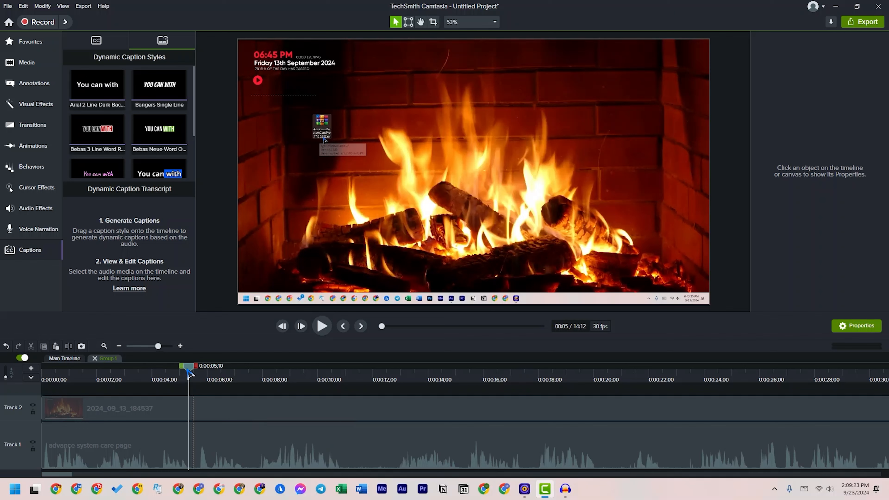
key("space")
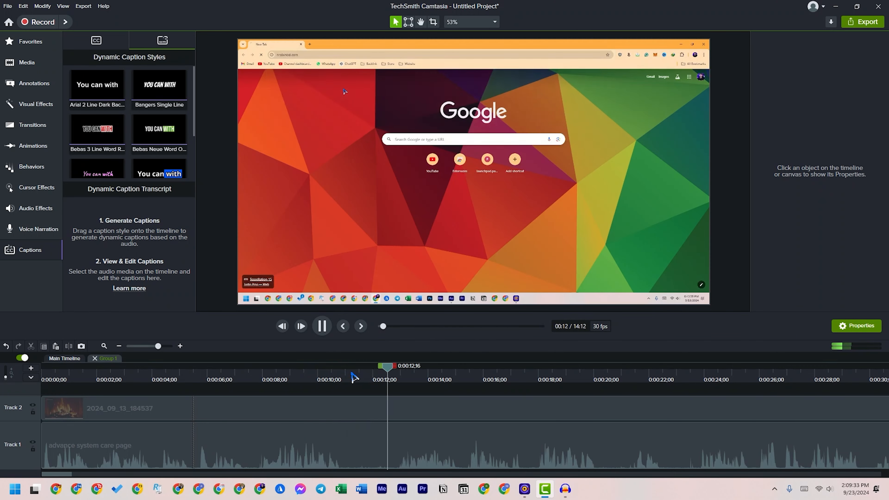
left_click(393, 378)
left_click_drag(387, 369, 343, 375)
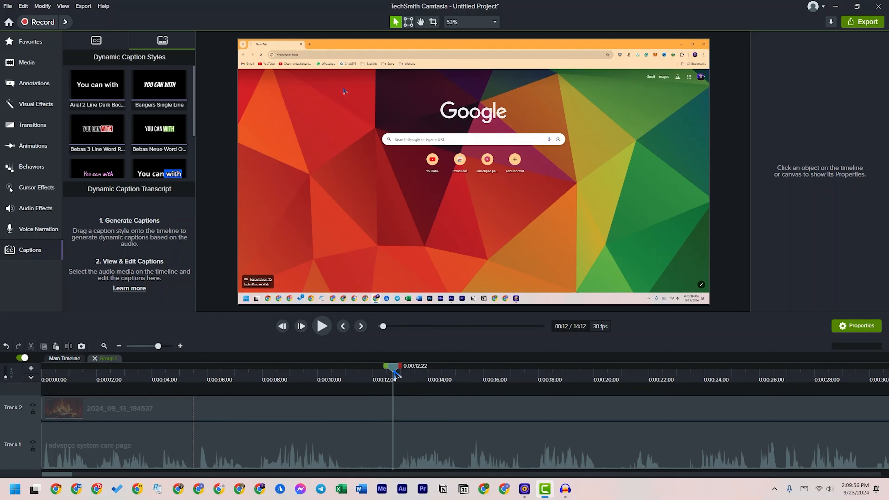
left_click_drag(395, 374, 391, 382)
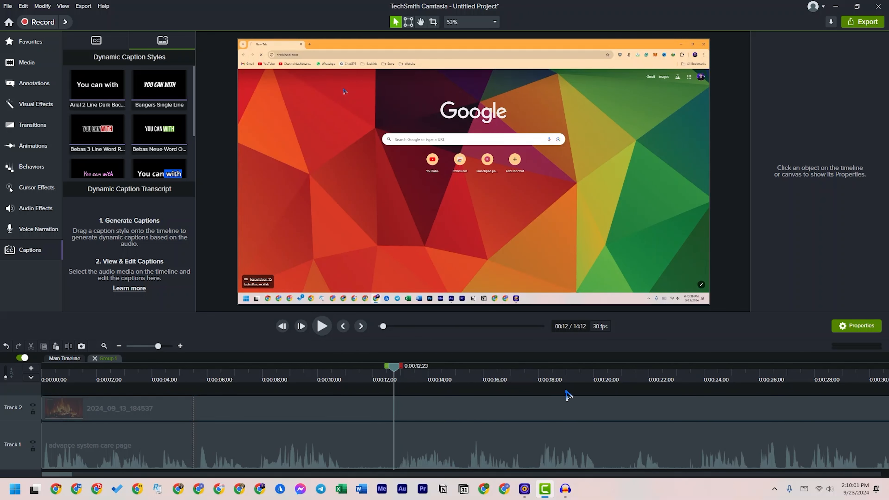
left_click_drag(389, 370, 339, 371)
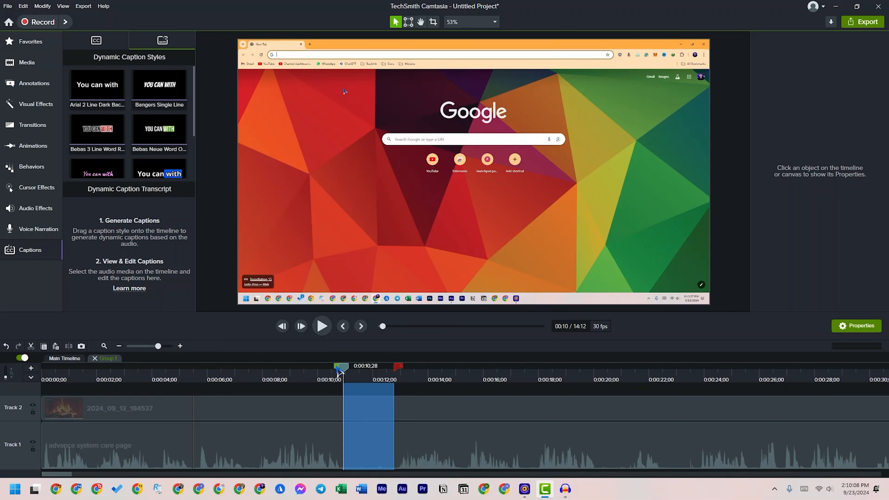
double_click(339, 370)
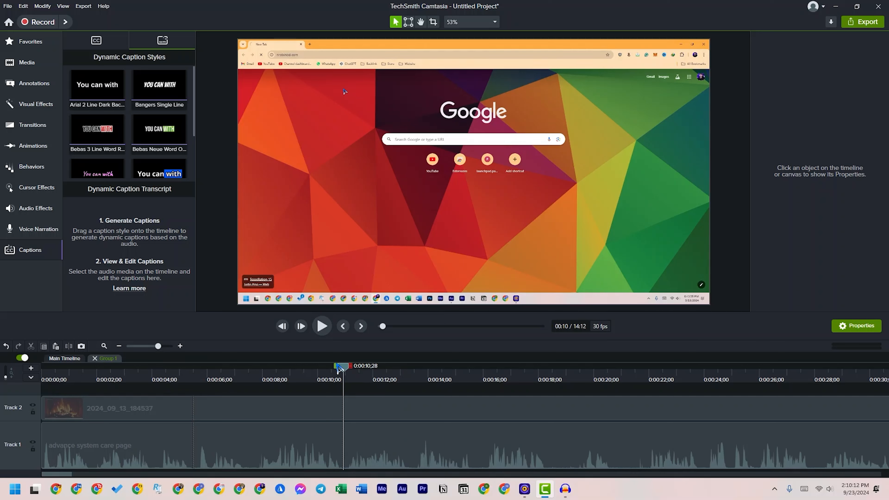
Delete the range 0:00:18;14 to 0:00:21;26 from both tracks, leaving its space empty
left_click_drag(343, 368, 655, 381)
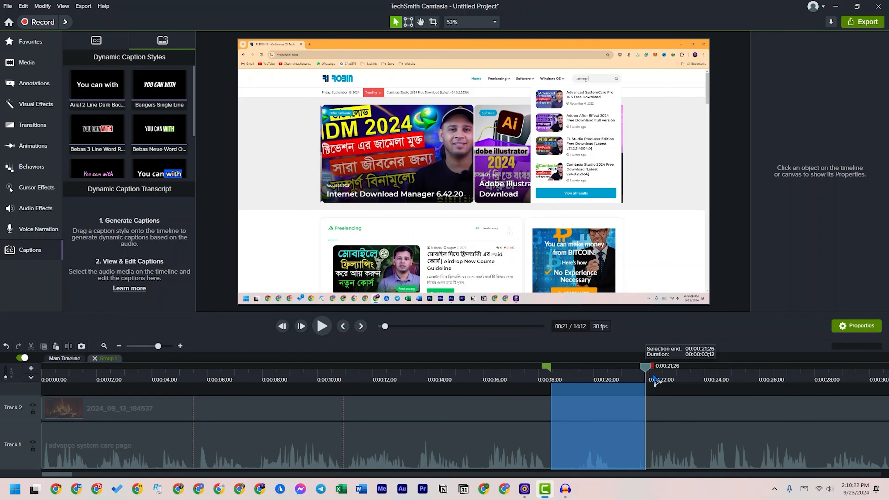
key("Delete")
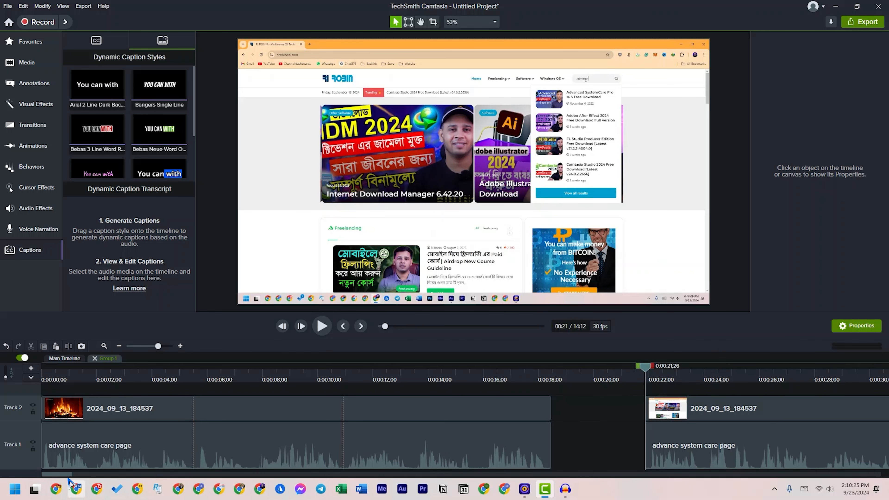
left_click_drag(69, 474, 84, 475)
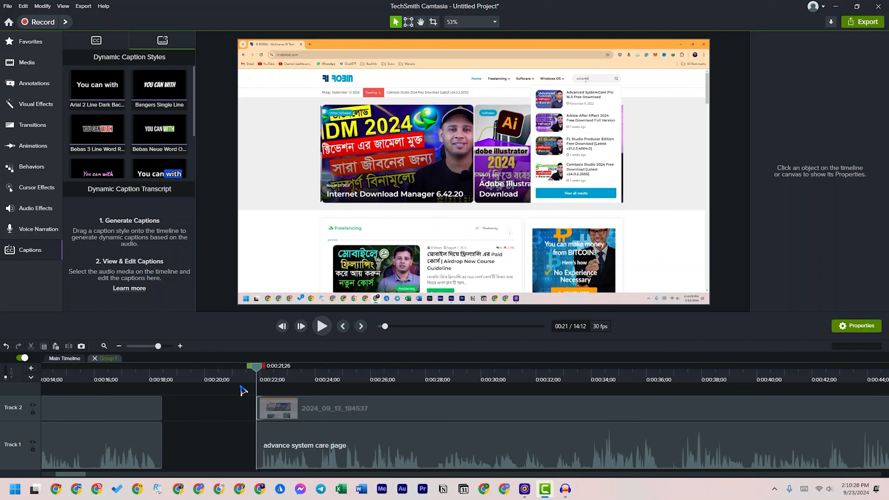
Delete a long section following the gap, then move the remaining video and audio together to start at 0:00:18;14
left_click(143, 346)
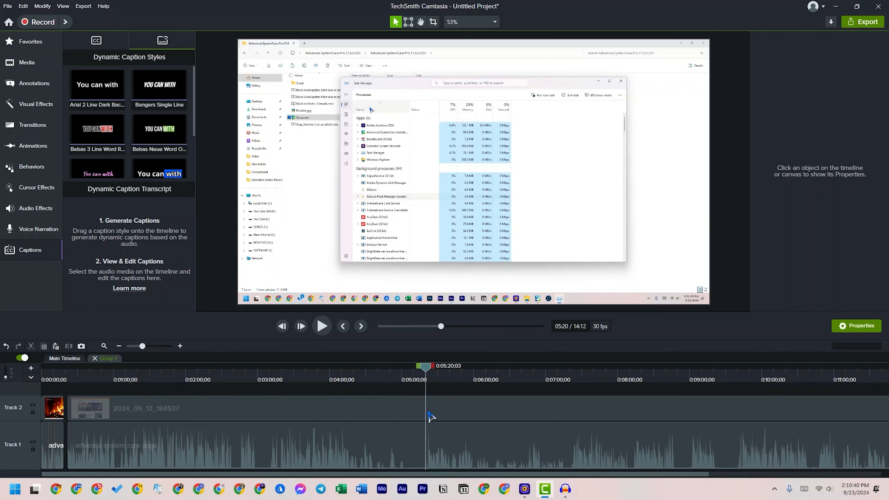
left_click_drag(422, 368, 64, 378)
key("Delete")
left_click_drag(378, 400, 101, 439)
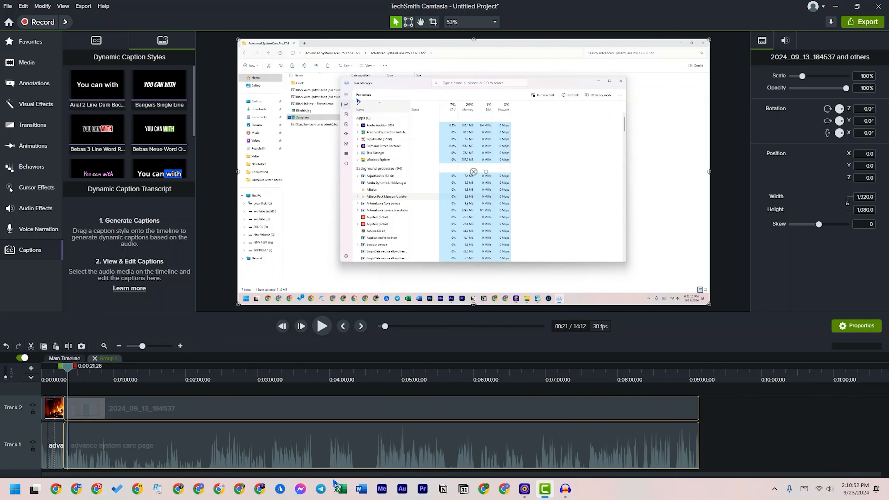
Cut about two seconds starting at 0:00:18;14 from both tracks, close the gap, and play back the join
left_click_drag(359, 368, 362, 397)
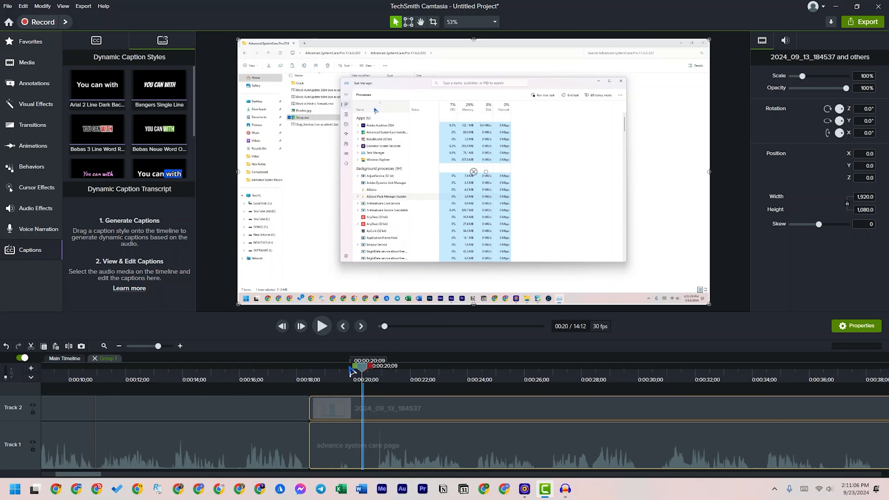
left_click(316, 379)
mouse_move(316, 379)
left_mouse_down()
mouse_move(376, 388)
mouse_move(351, 374)
mouse_move(307, 374)
left_mouse_up()
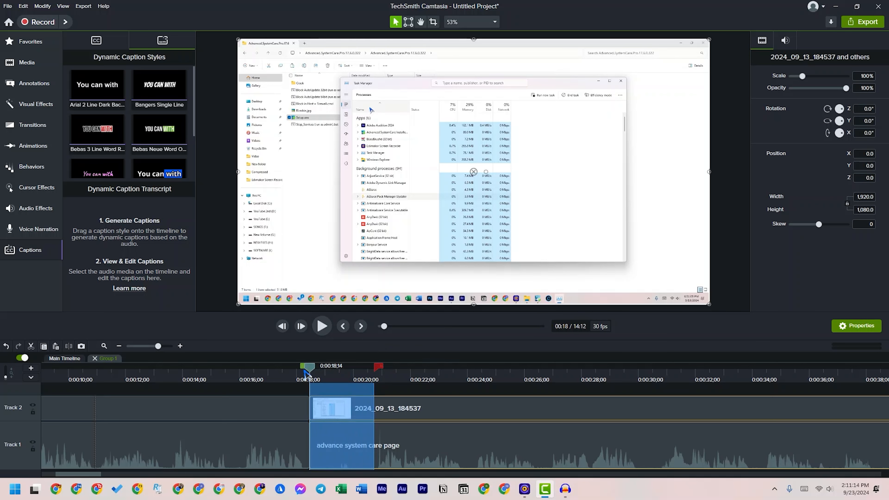
key("ctrl+x")
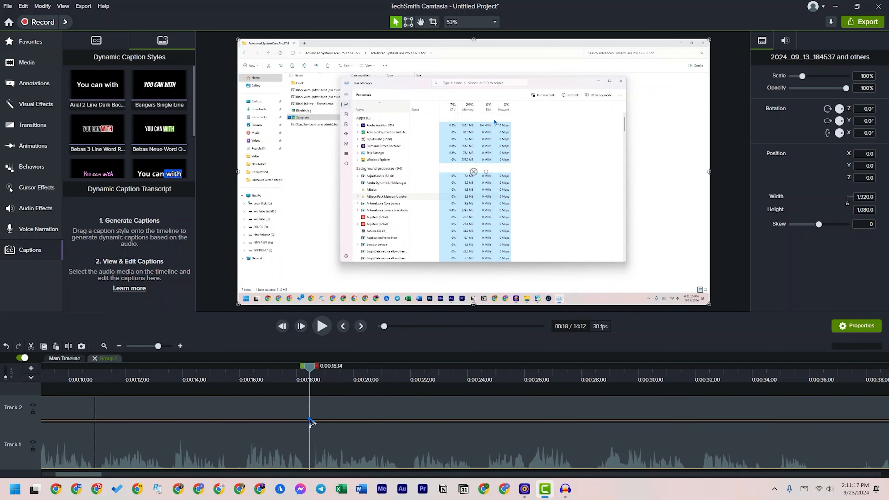
key("space")
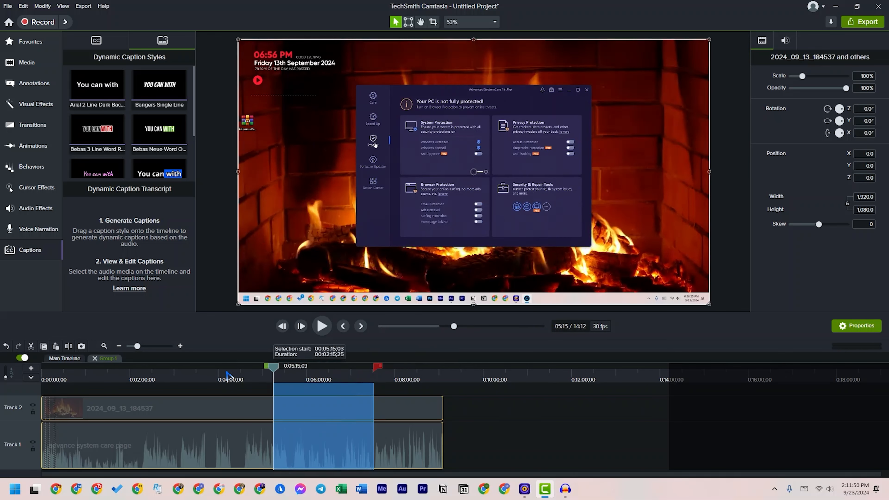
Delete the section from about 0:00:19;15 to 0:00:23;01 on both tracks and move the remaining clips back to close the gap
left_click_drag(272, 365, 55, 381)
key("Delete")
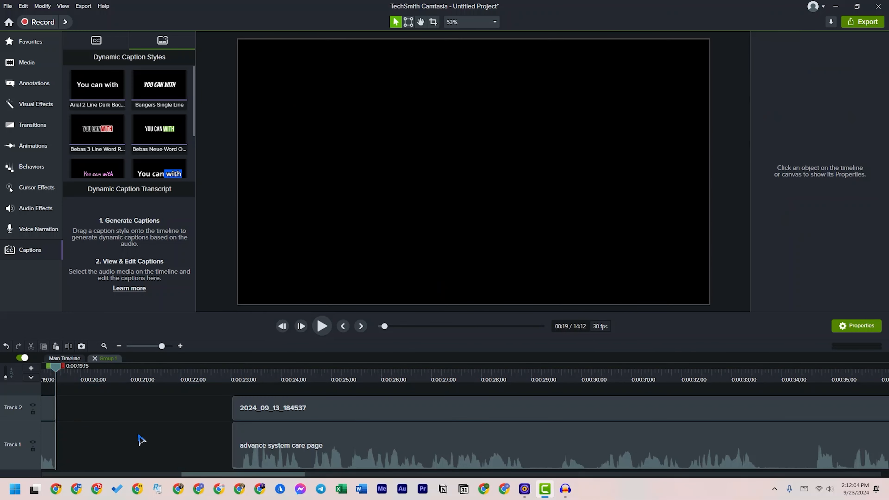
right_click(165, 434)
left_click_drag(266, 445, 72, 448)
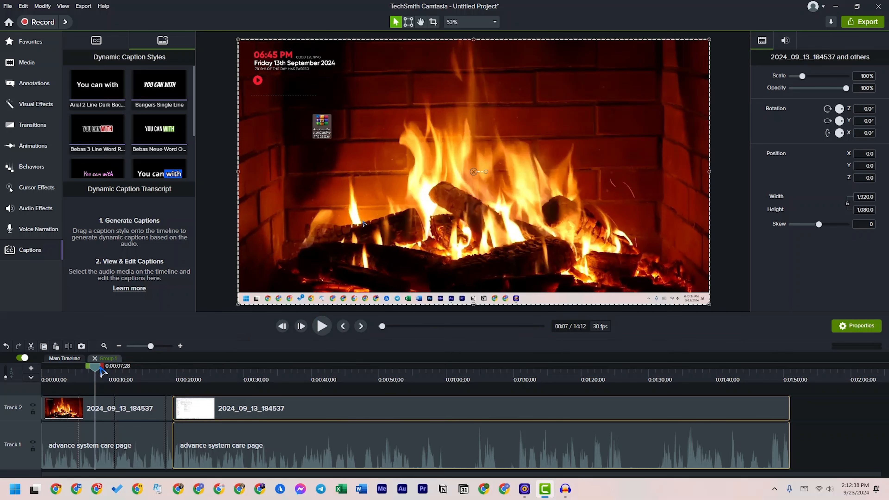
Delete the section from about 0:00:11 to 0:00:19;15 on both tracks and move the following clips back against the earlier ones
left_click_drag(98, 374, 179, 376)
key("Delete")
right_click(155, 411)
left_click_drag(150, 411, 184, 429)
left_click_drag(201, 417, 142, 414)
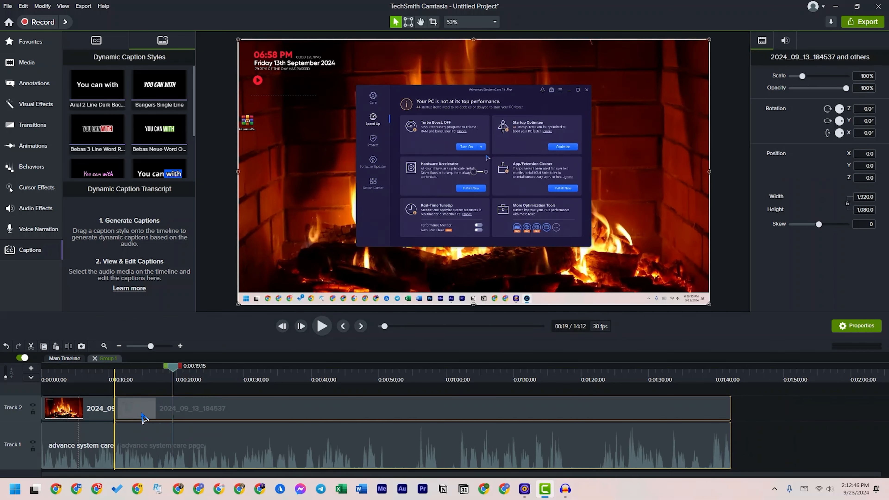
Play back the join near 0:00:11 from 0:00:09;29 to check the cut
left_click(142, 391)
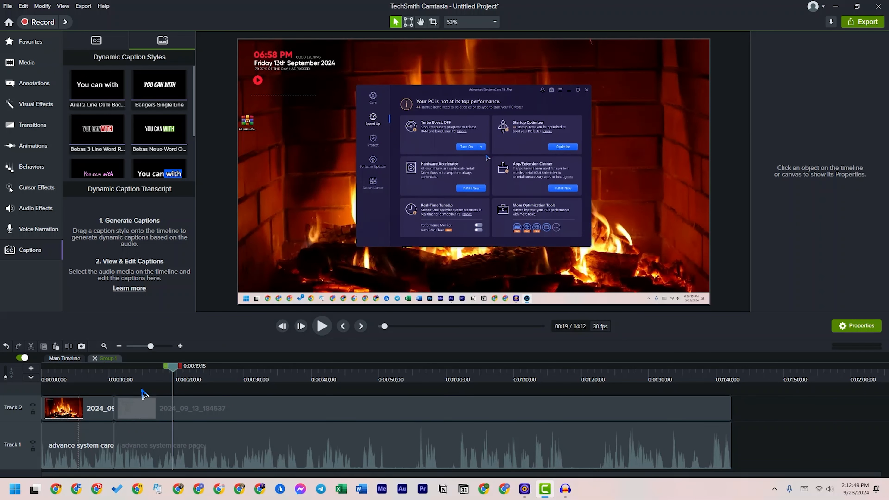
left_click(109, 372)
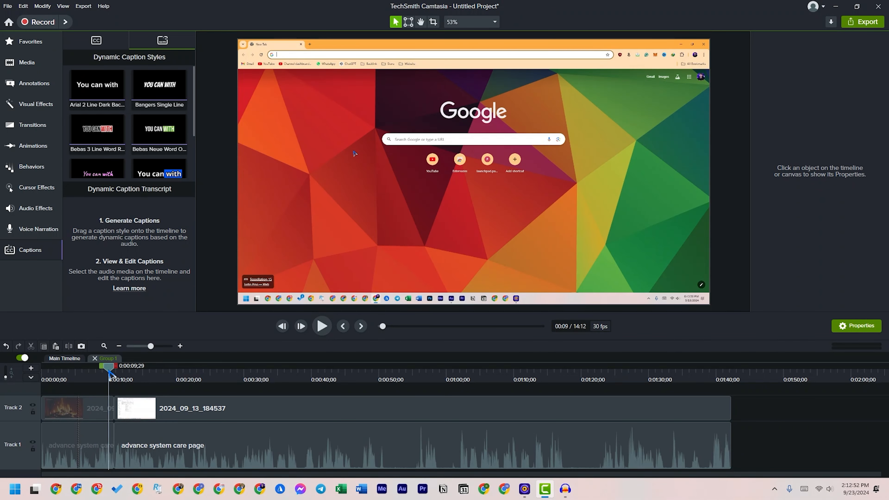
key("space")
key("space")
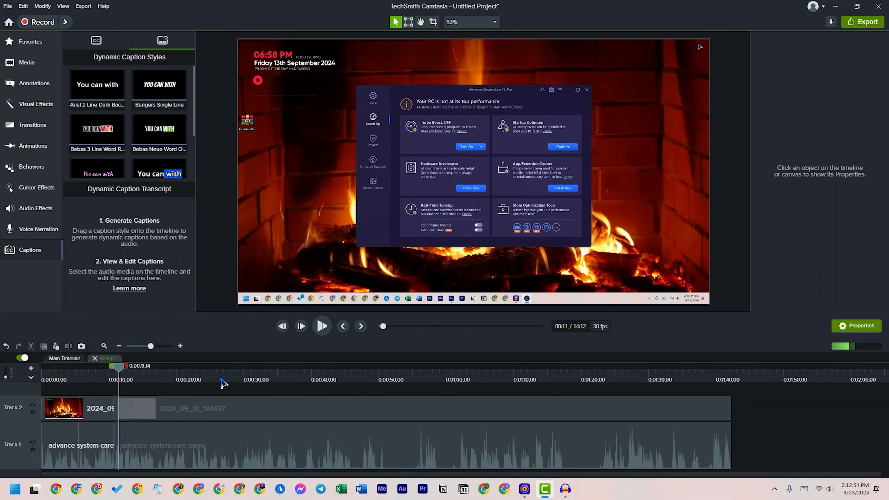
Cut about one second ending at 0:00:22;10 from both tracks and play back from the join
left_click(166, 347)
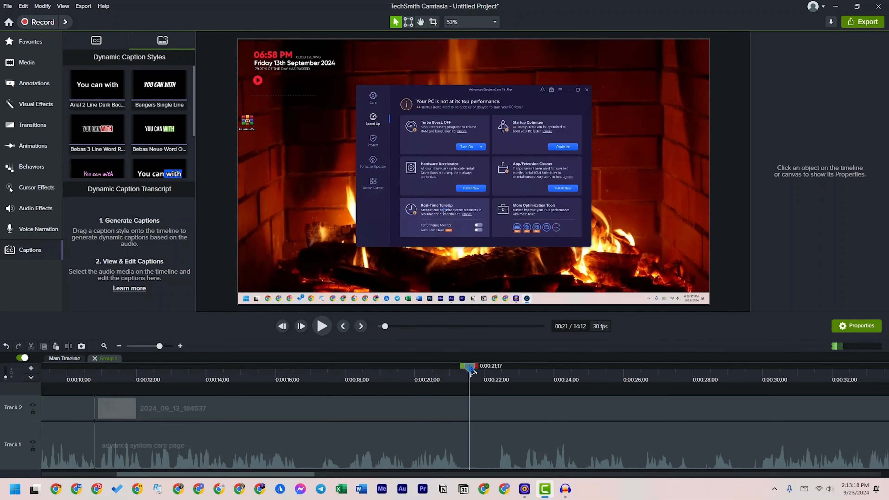
left_click_drag(469, 368, 504, 416)
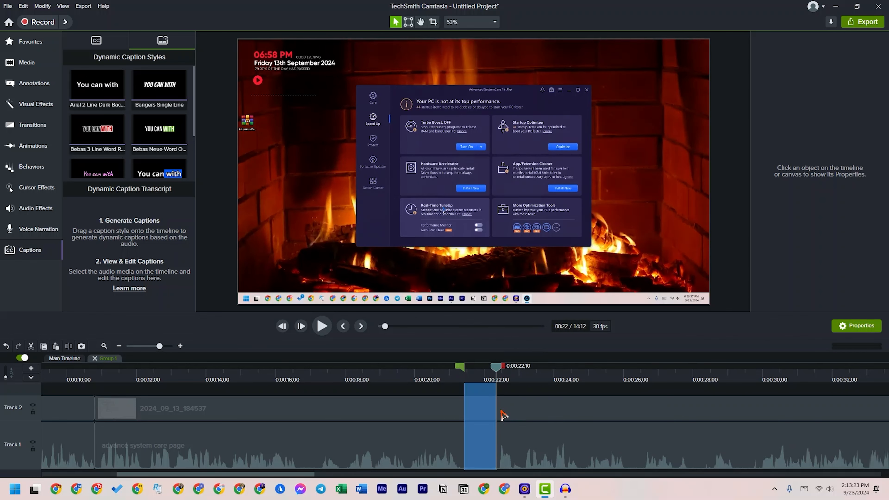
key("ctrl+x")
left_click_drag(468, 370, 568, 372)
key("space")
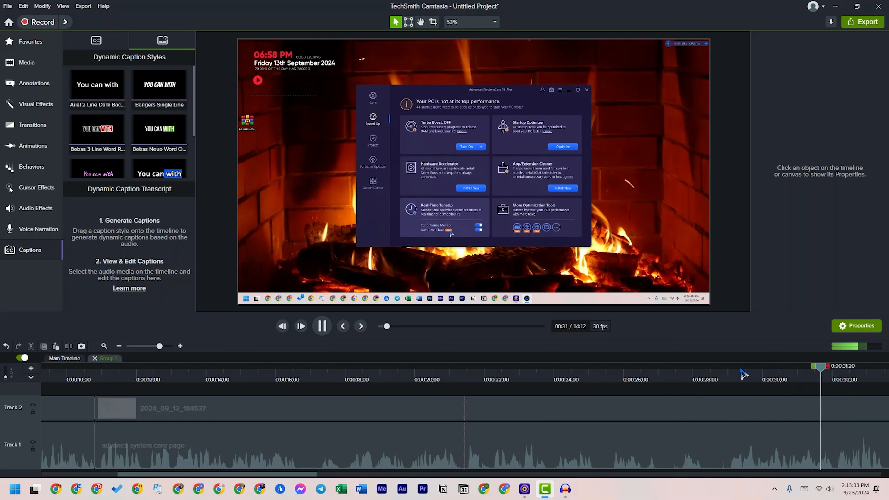
key("space")
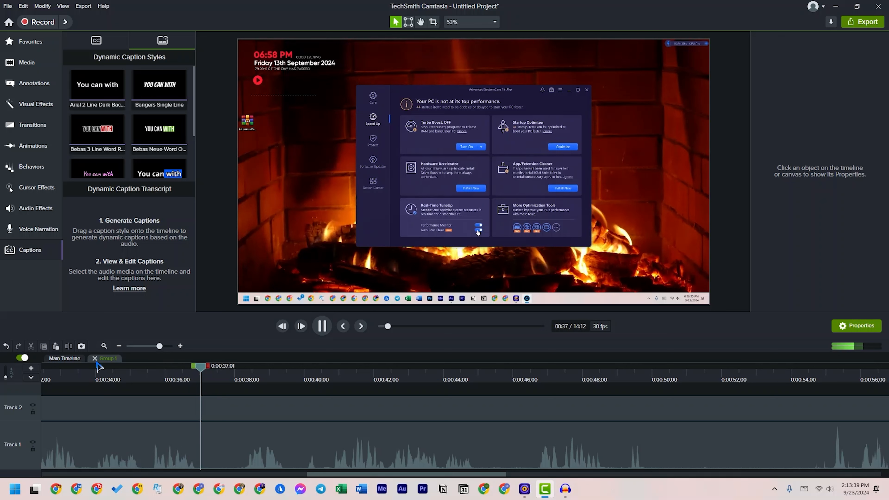
Cut a short section of under one second starting at 0:00:34;28 from both tracks and play back the join
left_click(150, 378)
left_click_drag(147, 371, 125, 375)
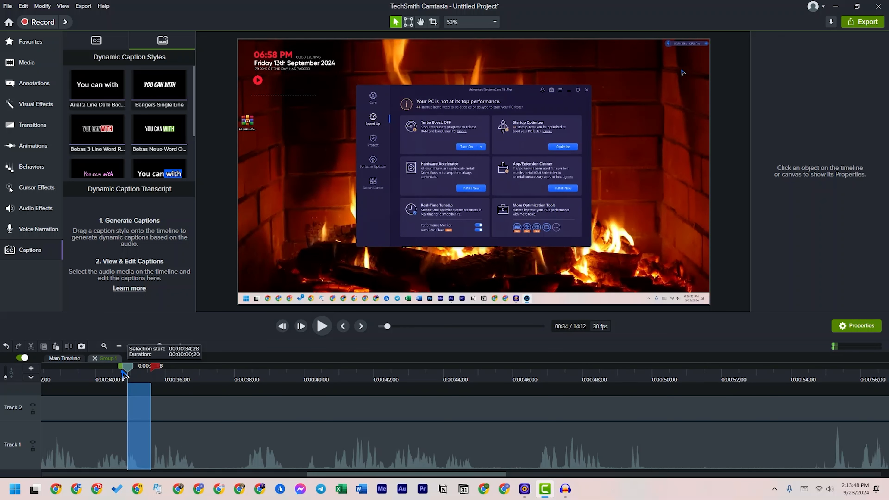
left_click(34, 348)
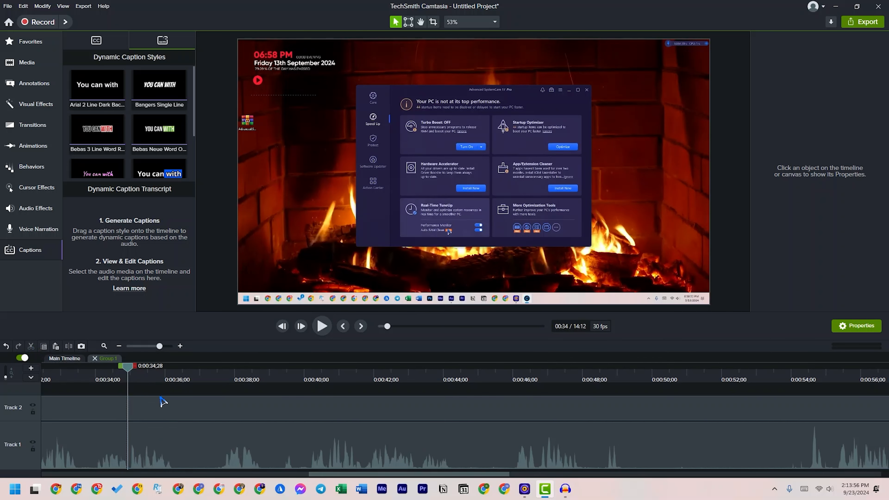
key("space")
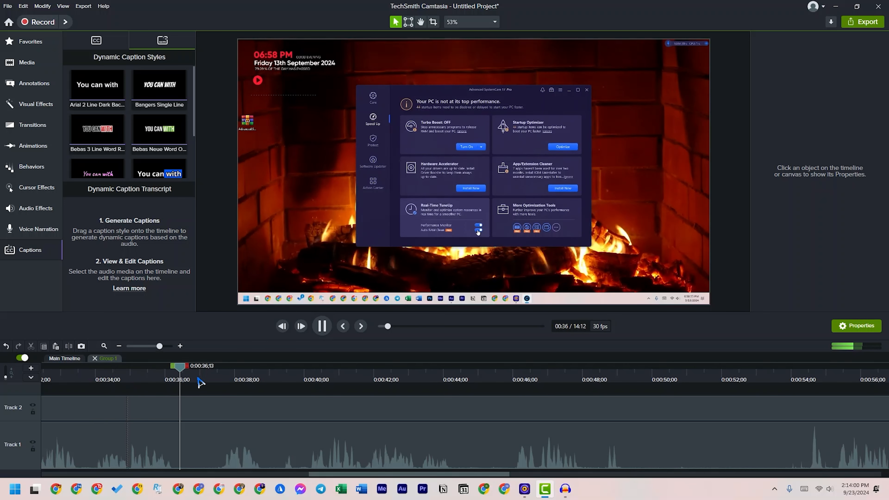
Cut just under one second starting at about 0:00:36;11 from both tracks and resume playback
left_click(208, 375)
left_click_drag(203, 368, 177, 366)
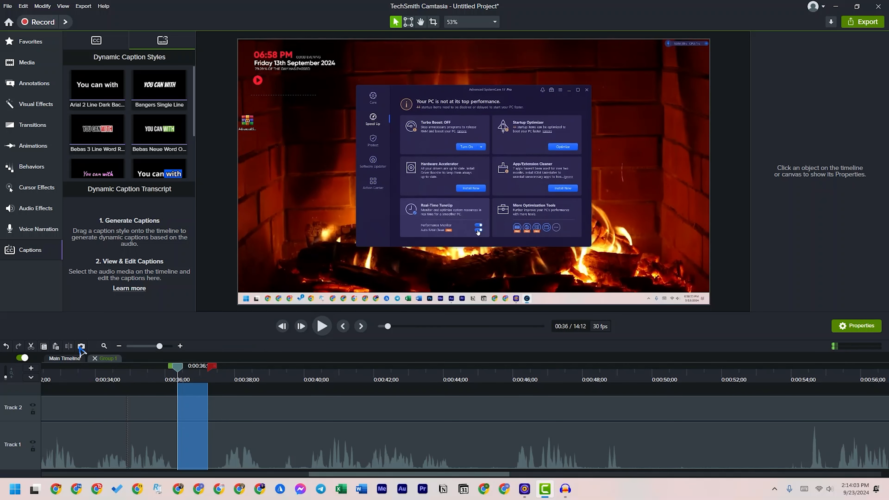
left_click(32, 346)
left_click(241, 373)
key("space")
Cut slightly over one second starting at 0:00:38;01 from both tracks and continue playing from there
left_click(268, 375)
left_click_drag(267, 372, 226, 374)
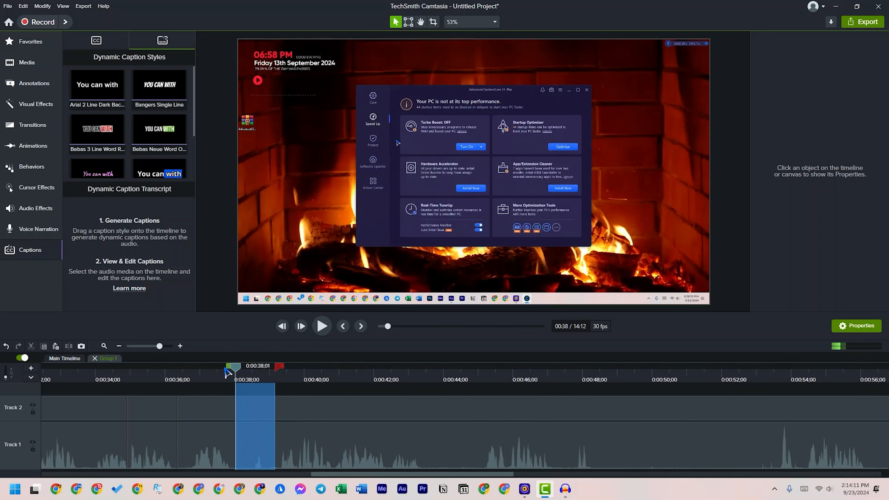
left_click(31, 346)
key("space")
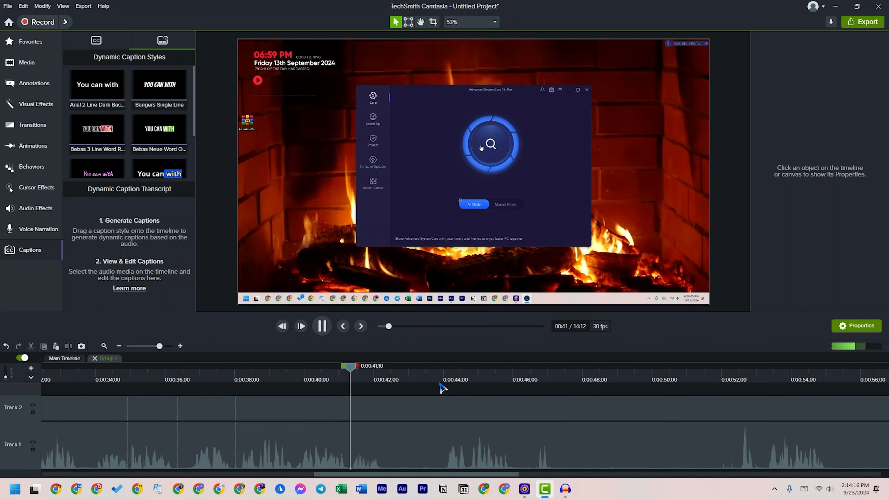
Cut the section from about 0:00:42;12 to 0:00:43;28 on both tracks and play back the following part
left_click(438, 373)
mouse_move(437, 370)
left_mouse_down()
mouse_move(387, 371)
mouse_move(448, 375)
left_mouse_up()
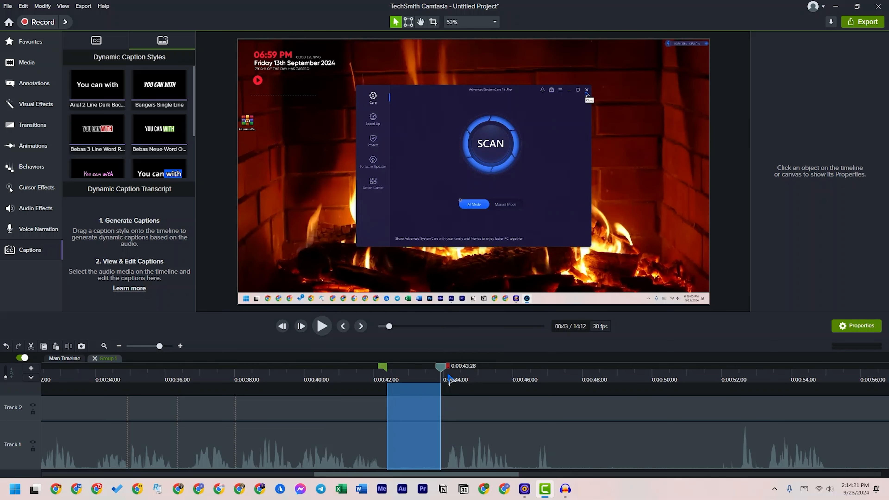
left_click(32, 347)
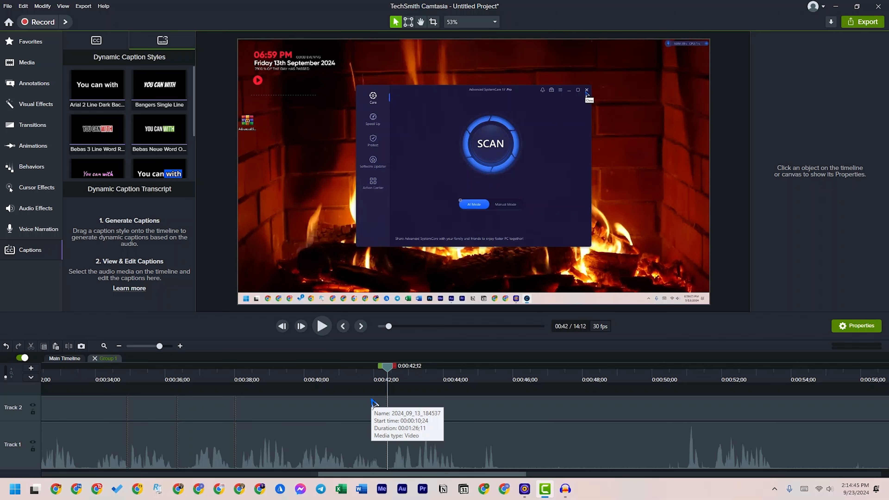
left_click_drag(389, 374, 413, 389)
key("space")
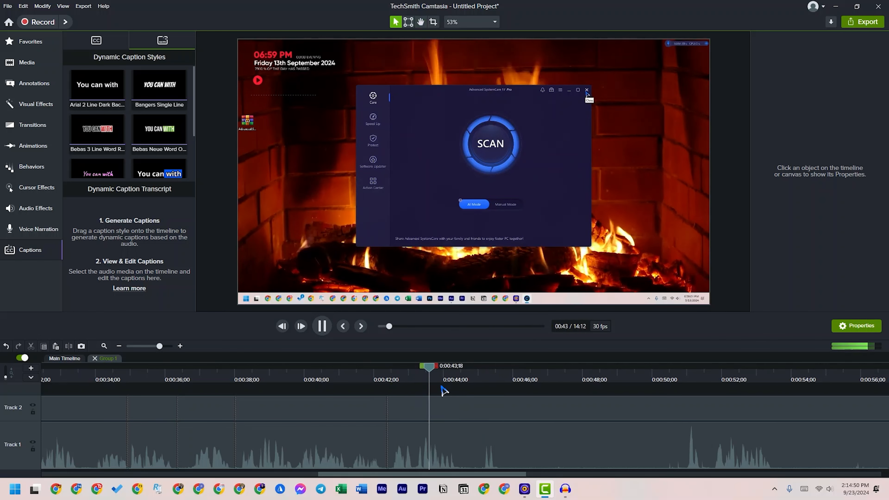
Cut the section from 0:00:44;24 to 0:00:50;23 on both tracks and play back the join
left_click(463, 373)
left_click(471, 371)
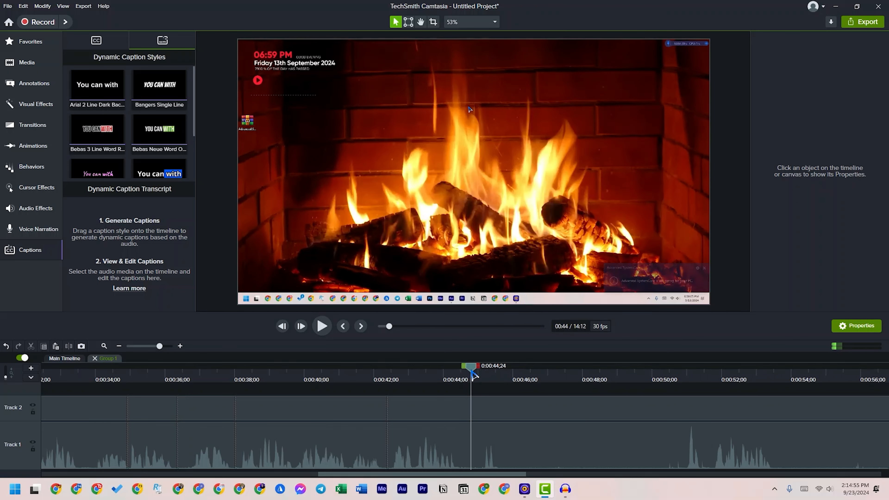
left_click_drag(479, 369, 684, 383)
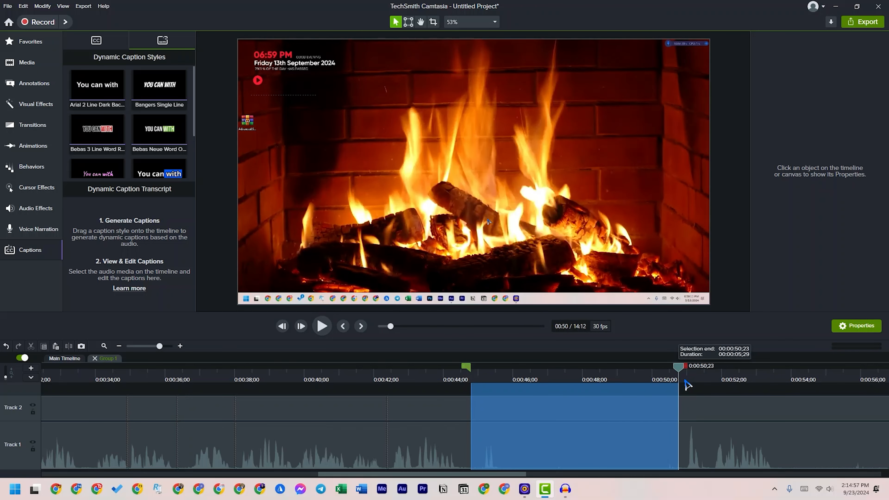
key("ctrl+x")
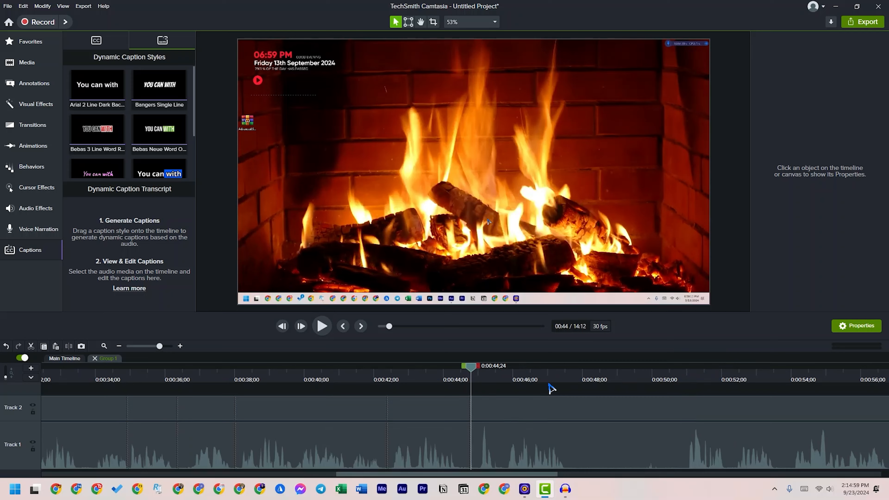
key("space")
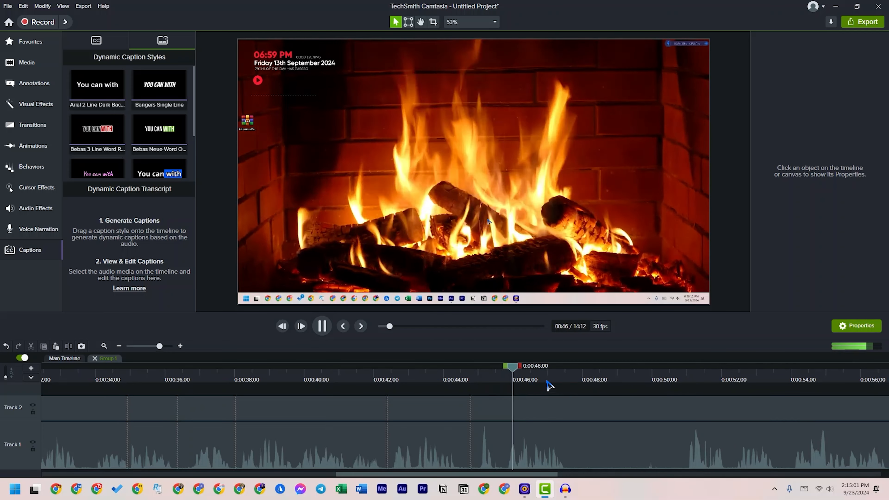
Cut about three seconds starting at 0:00:47;25 from both tracks and play on from the join
left_click(681, 374)
key("space")
left_click(684, 375)
left_click_drag(601, 370, 571, 374)
left_click(575, 367)
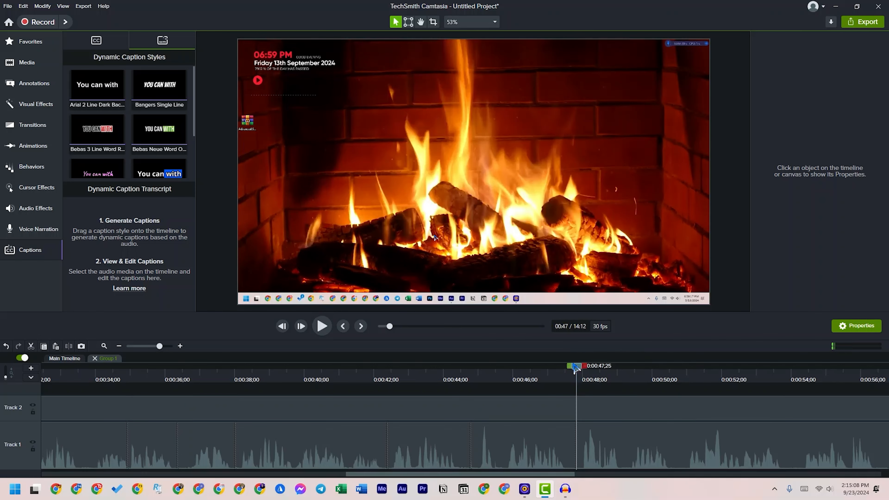
key("space")
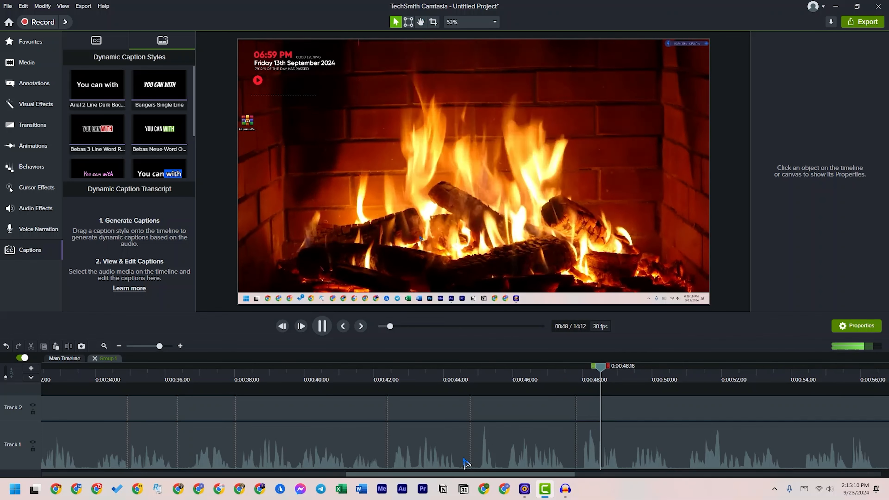
Cut the section from 0:00:56;16 to 0:00:59;01 on both tracks and play back the join
left_click_drag(379, 474, 540, 481)
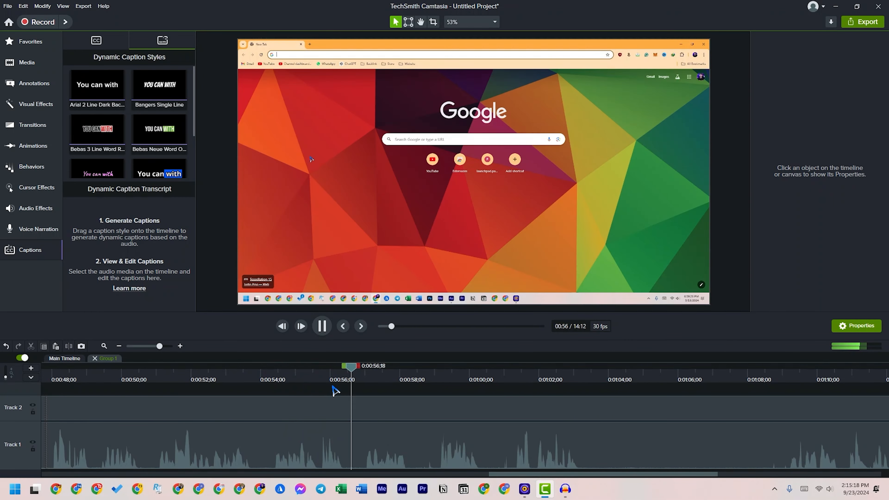
left_click(438, 379)
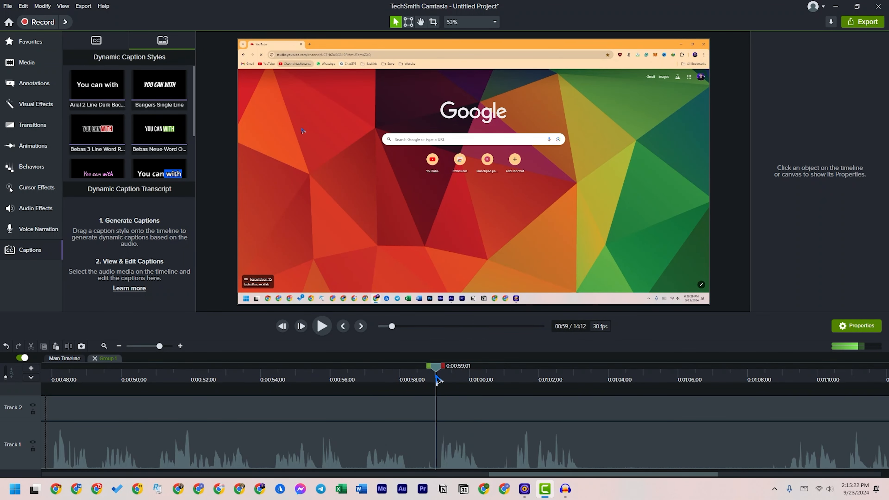
left_click_drag(432, 372, 343, 378)
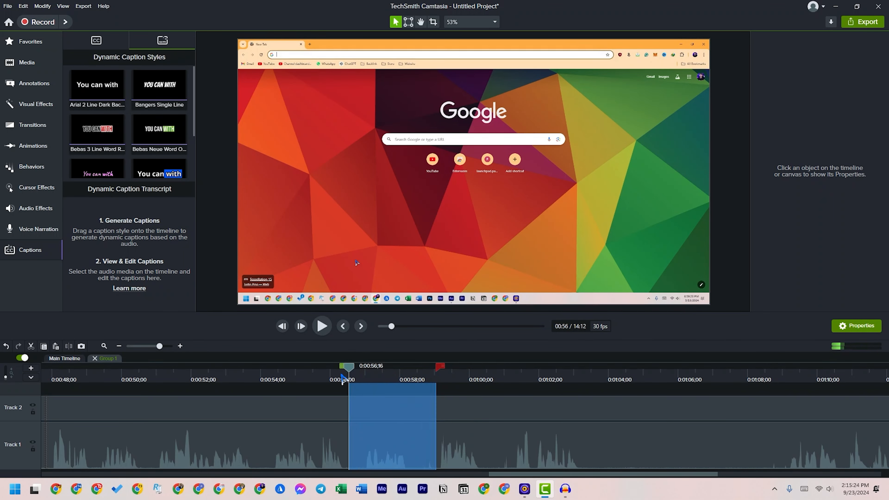
left_click(341, 382)
key("space")
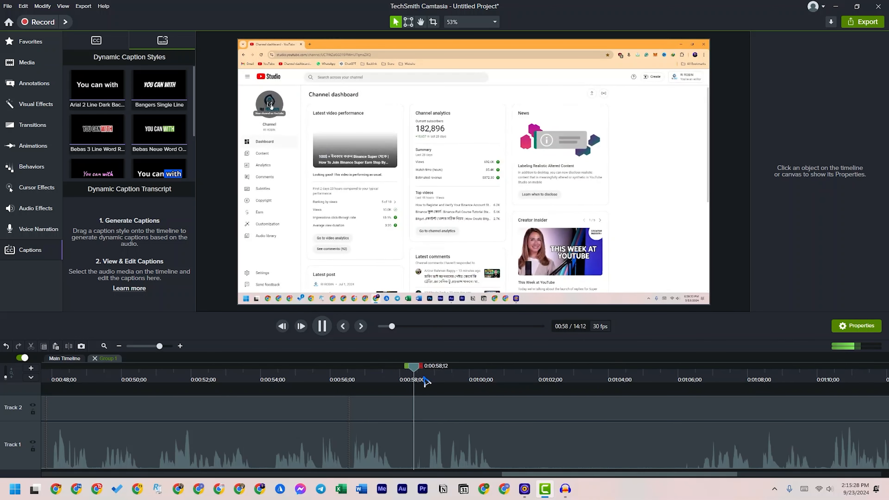
Cut just under one second starting at about 0:00:57;28 from both tracks and resume playback
left_click_drag(437, 378, 393, 371)
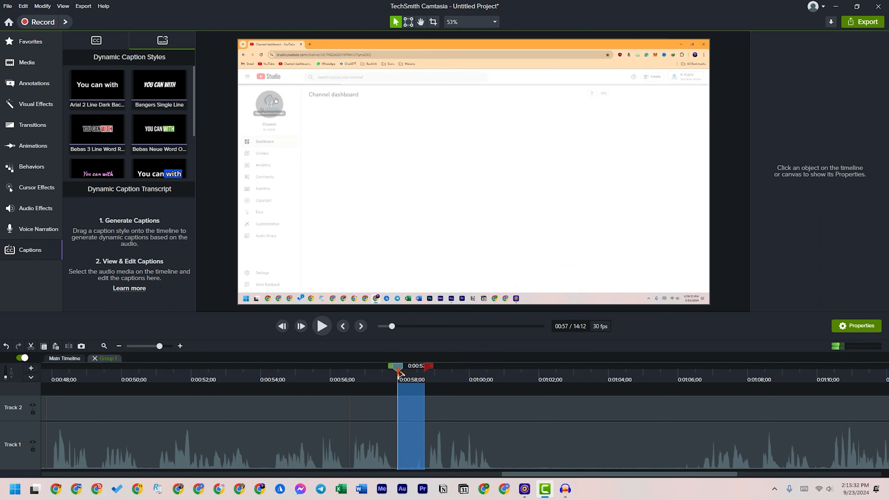
key("ctrl+x")
key("space")
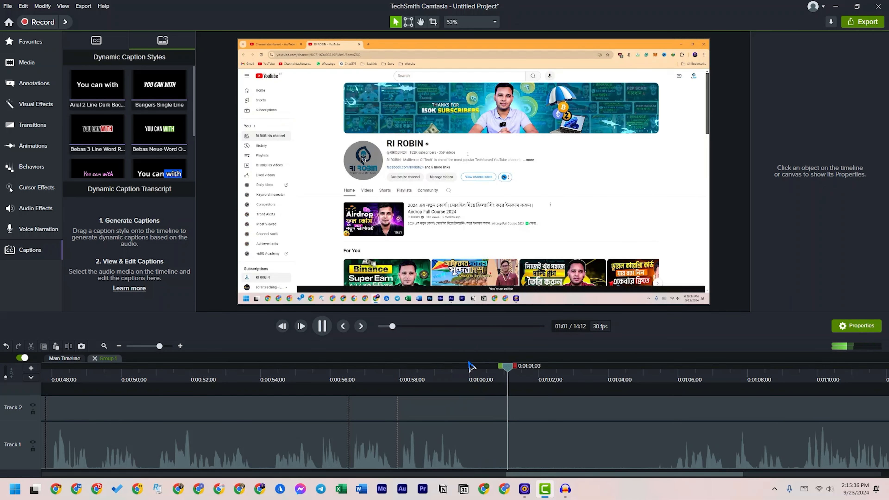
Remove the section from 0:01:00;04 to about 0:01:06 on both tracks, closing the gap, and play back the join
left_click(477, 380)
left_click_drag(486, 371, 671, 367)
key("Delete")
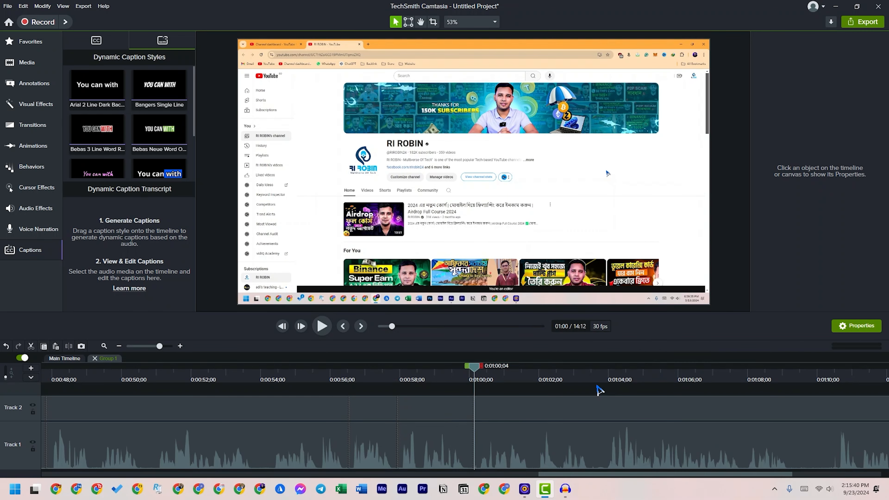
key("space")
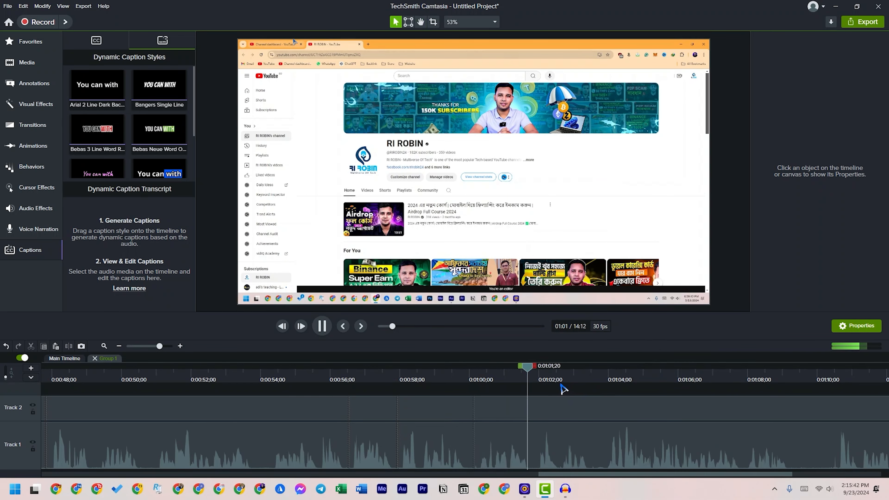
Cut about a second and a half starting near 0:01:00;05 from both tracks and play back the result
left_click(538, 366)
left_click_drag(539, 367, 477, 375)
key("space")
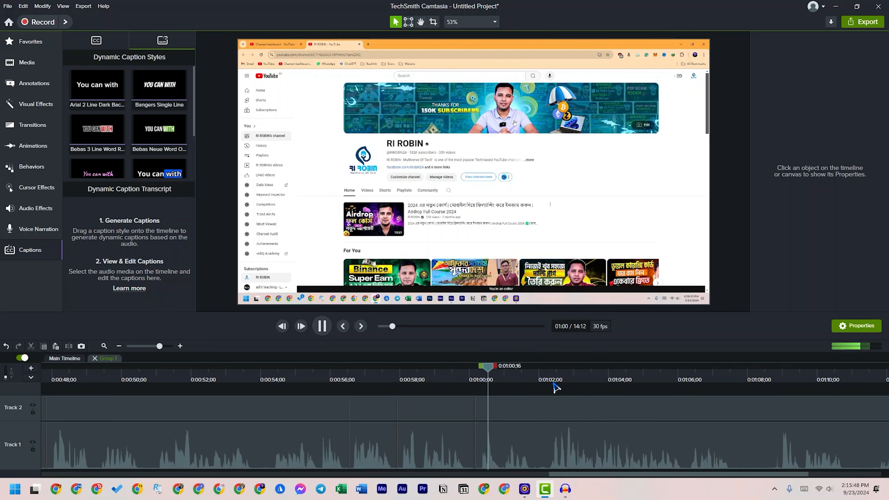
Remove the 1;25-long section starting at 0:01:07;21 from both tracks, closing the gap, and play back from the join
left_click_drag(597, 476, 672, 478)
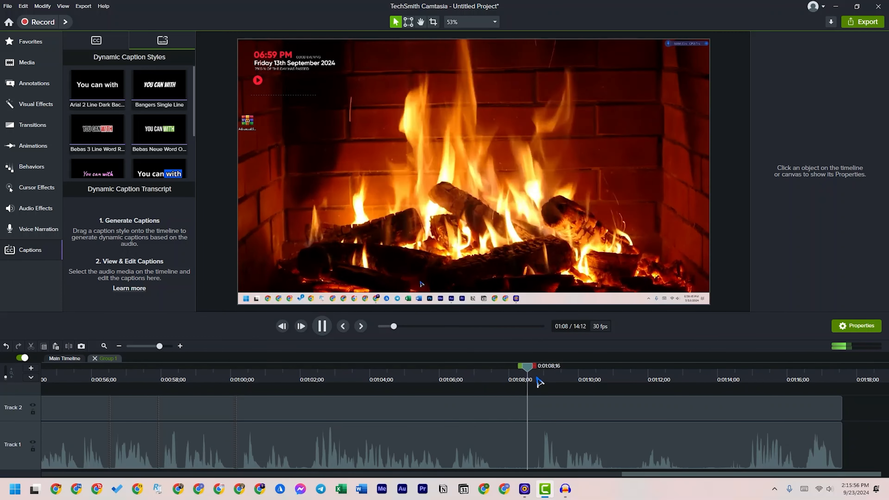
key("space")
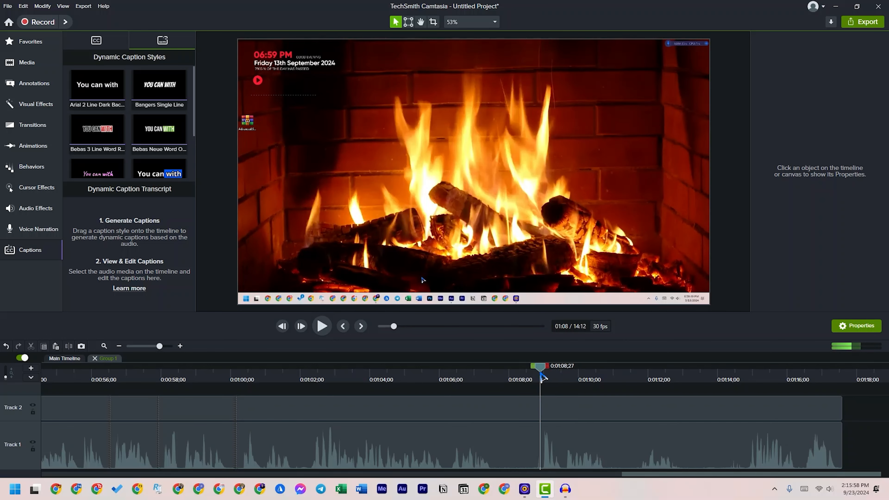
left_click_drag(559, 371, 501, 369)
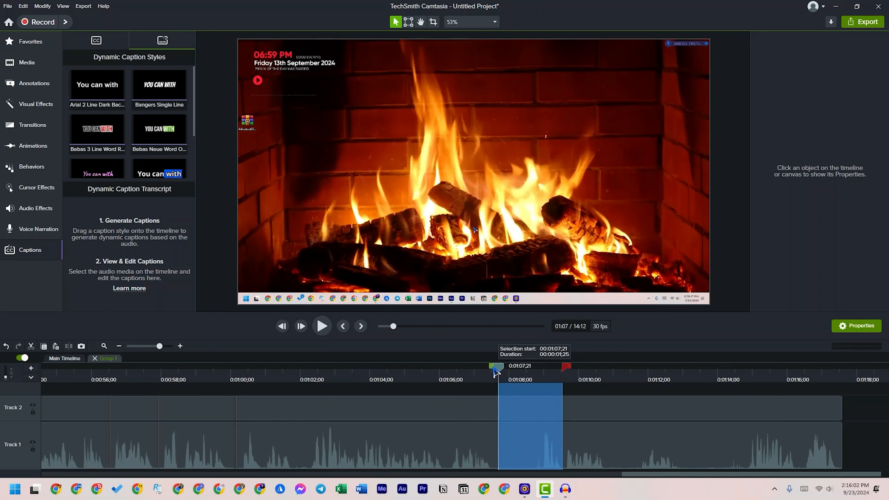
key("Delete")
key("space")
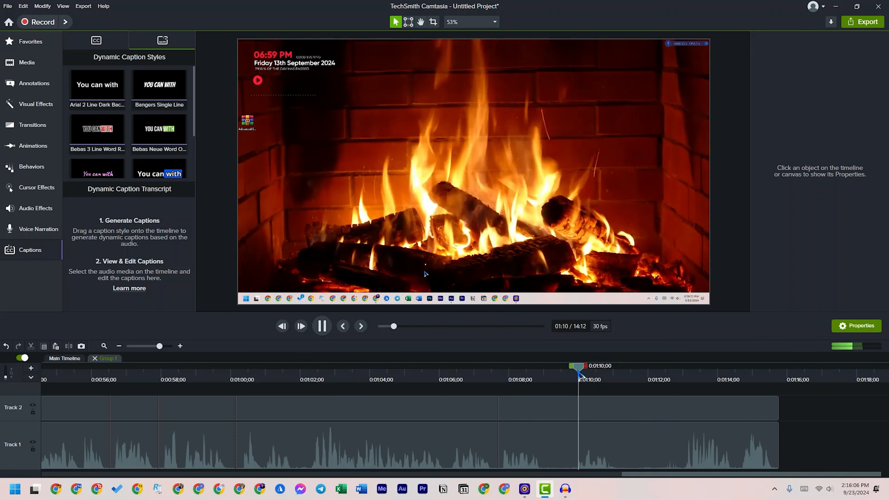
Cut the section from 0:01:07;20 to 0:01:12;27 on both tracks
left_click(683, 372)
key("space")
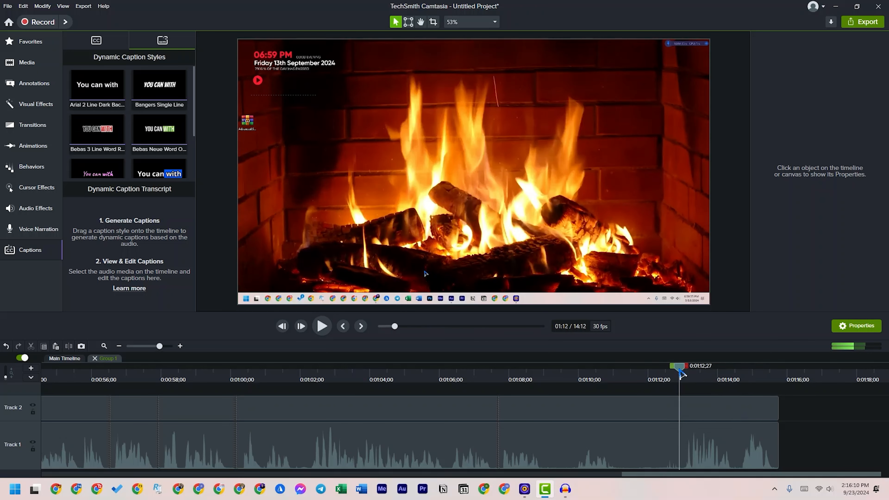
left_click(682, 378)
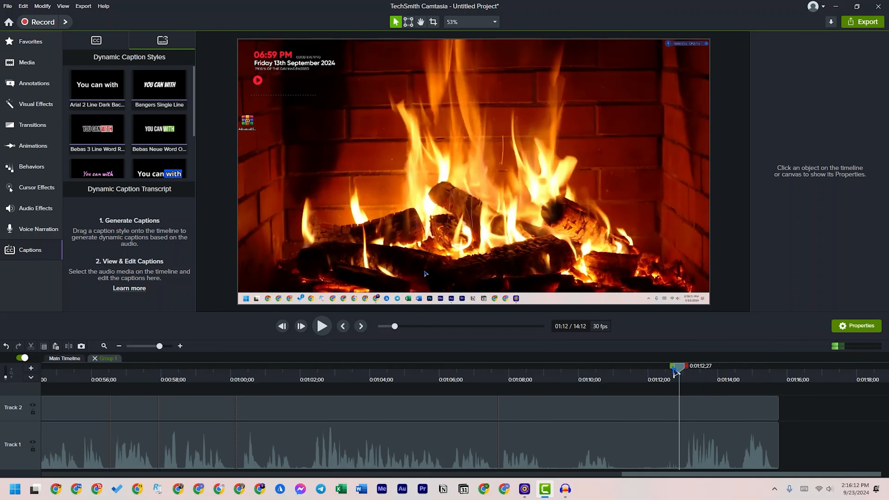
left_click_drag(677, 371, 493, 378)
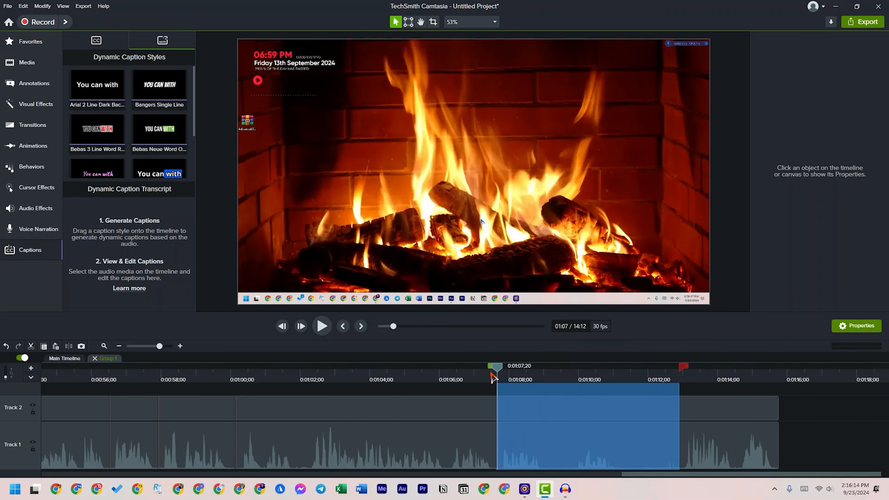
key("ctrl+x")
left_click_drag(613, 397, 594, 407)
left_click(639, 415)
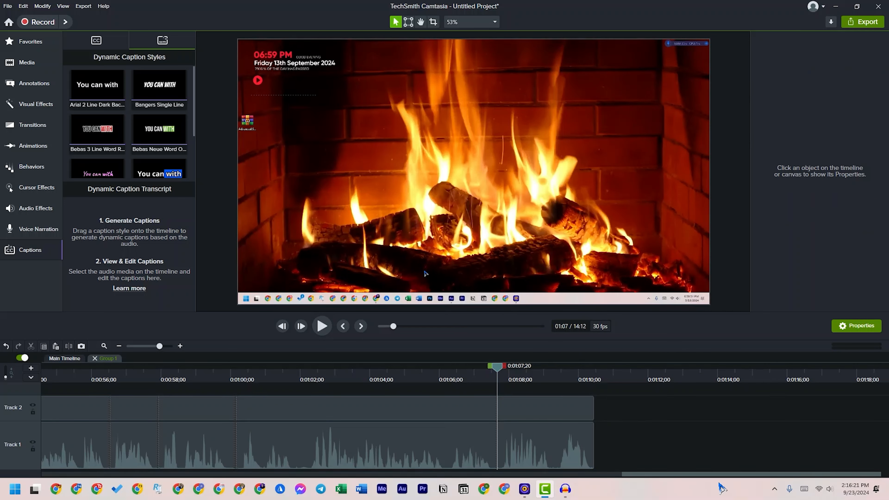
Return to the main timeline and trim the empty end of Group 1 back to about 01:12
left_click_drag(707, 478, 118, 476)
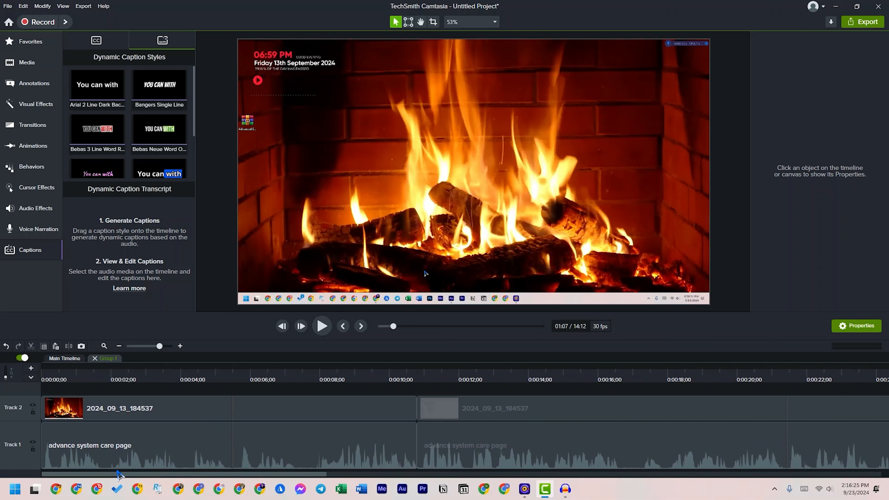
left_click_drag(160, 346, 149, 346)
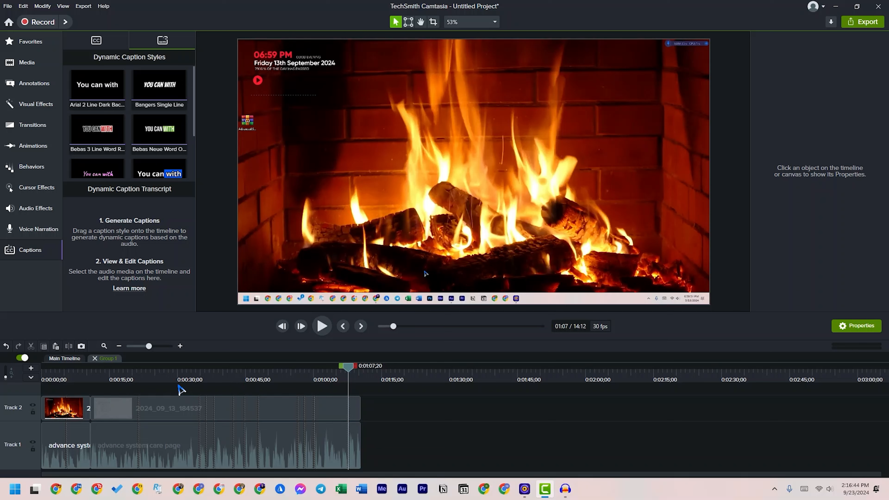
left_click(63, 360)
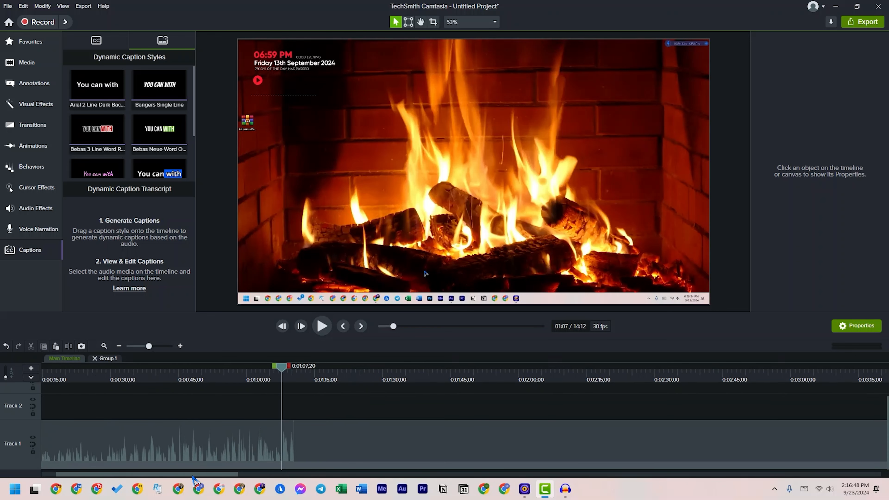
left_click(105, 346)
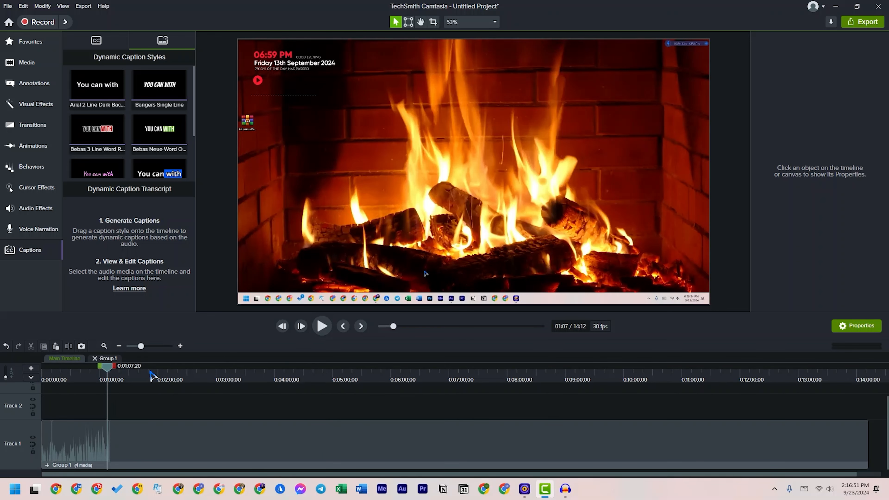
left_click_drag(111, 371, 76, 369)
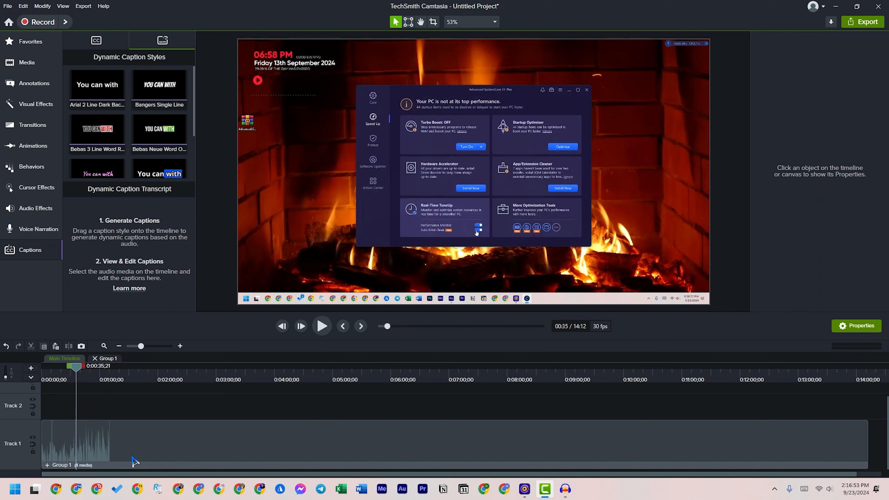
left_click(123, 466)
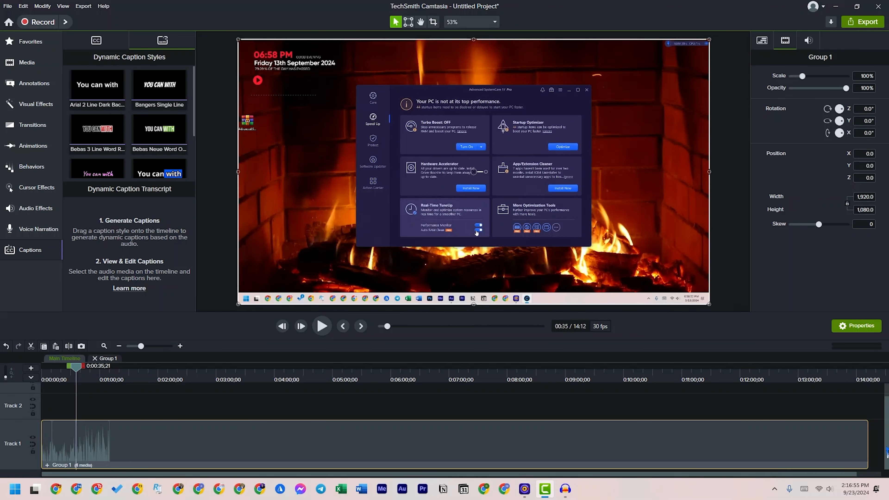
left_click_drag(866, 444, 111, 441)
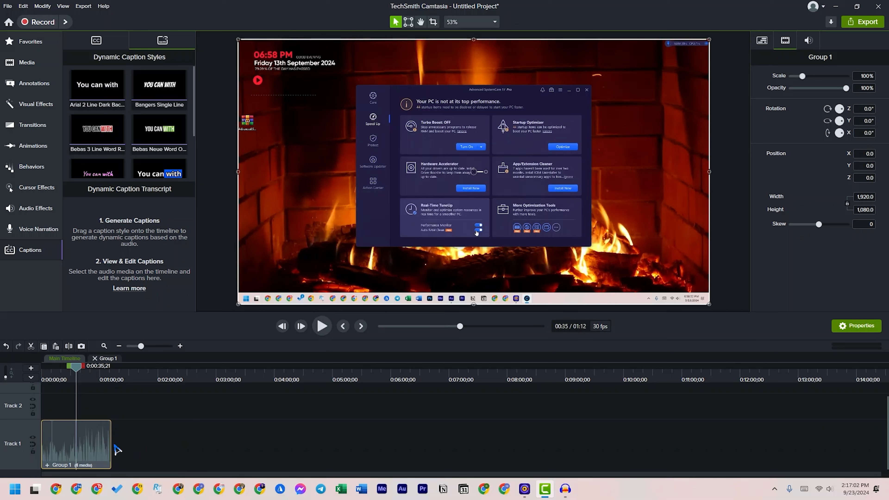
Trim the end of Group 1 further to about 01:10, exactly where its content stops
left_click(180, 346)
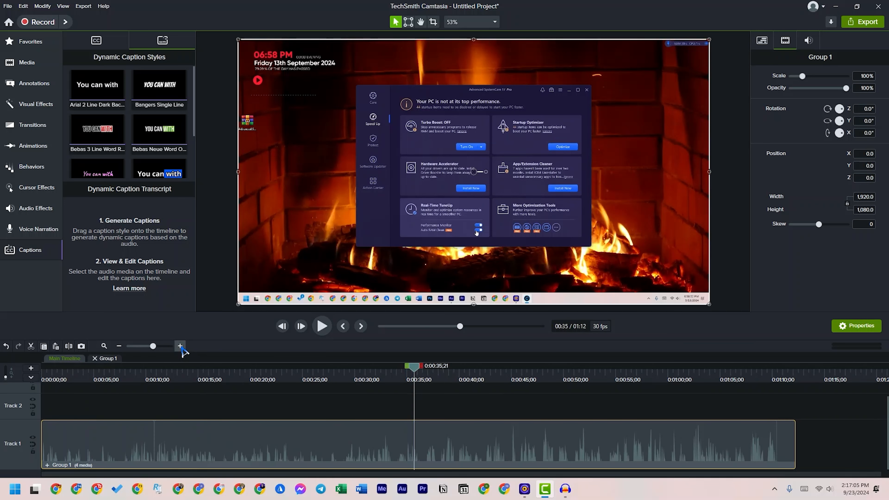
left_click_drag(370, 475, 588, 467)
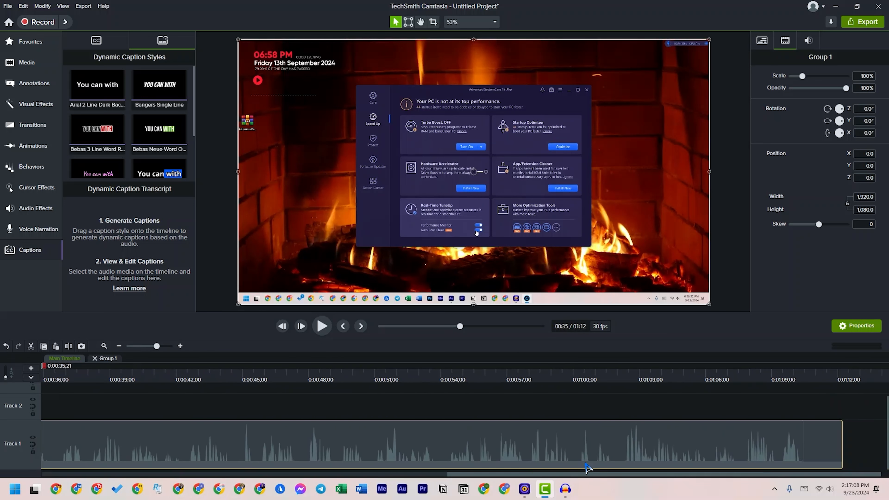
left_click_drag(842, 448, 804, 450)
Play back the trimmed group briefly from the beginning of the main timeline
left_click_drag(468, 474, 183, 479)
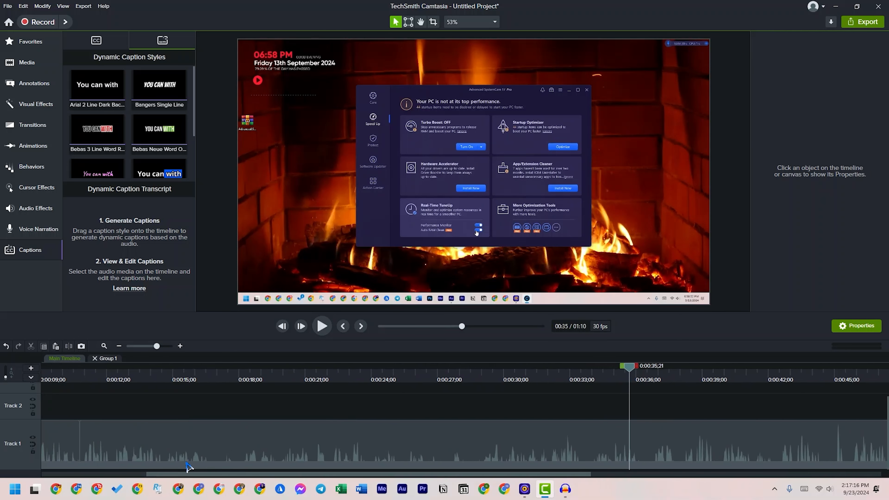
left_click_drag(107, 373, 4, 375)
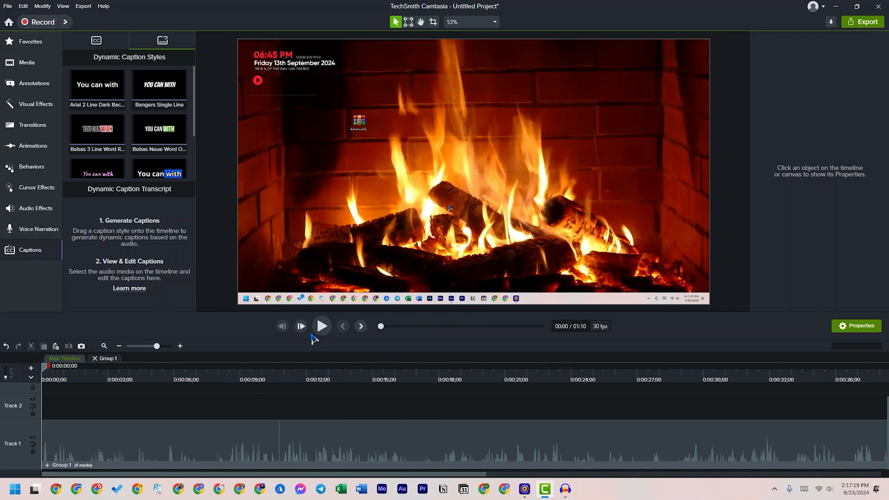
left_click(321, 325)
left_click(321, 326)
Open Group 1, close its separate timeline again, and scrub the main timeline to about 0:00:09
left_click(104, 359)
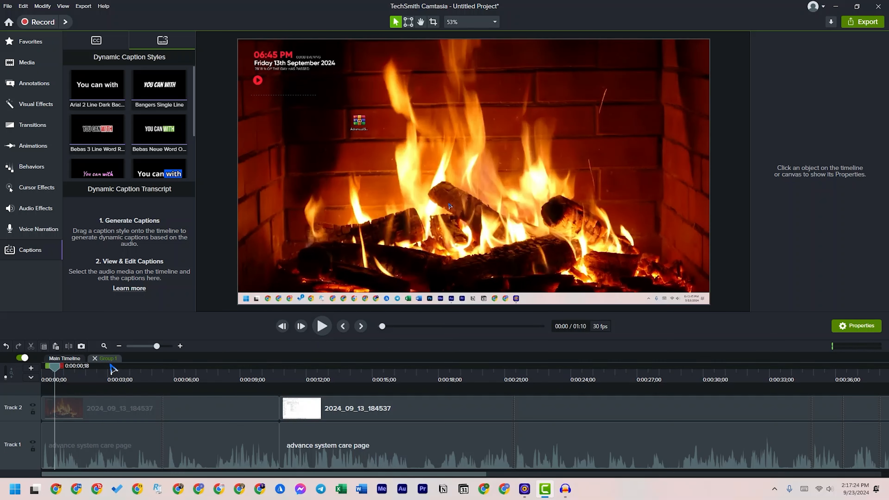
left_click(94, 358)
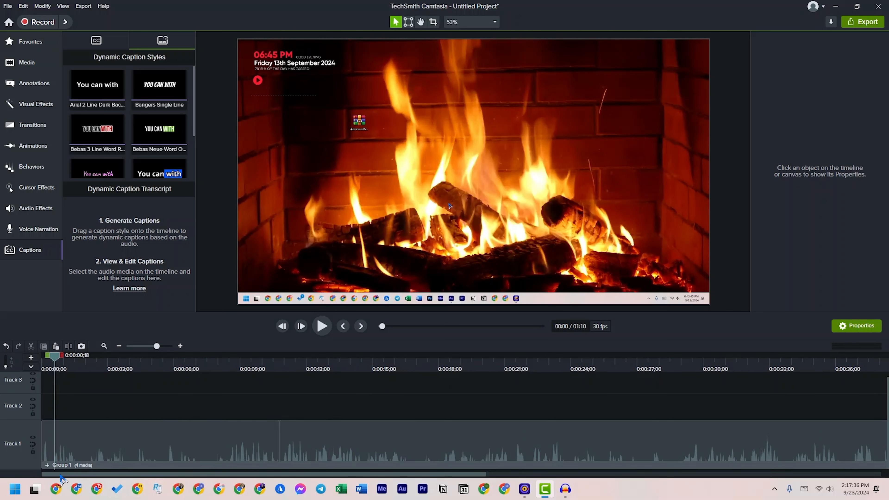
mouse_move(69, 474)
left_mouse_down()
mouse_move(142, 480)
mouse_move(55, 475)
left_mouse_up()
left_click(193, 377)
left_click_drag(194, 377, 249, 383)
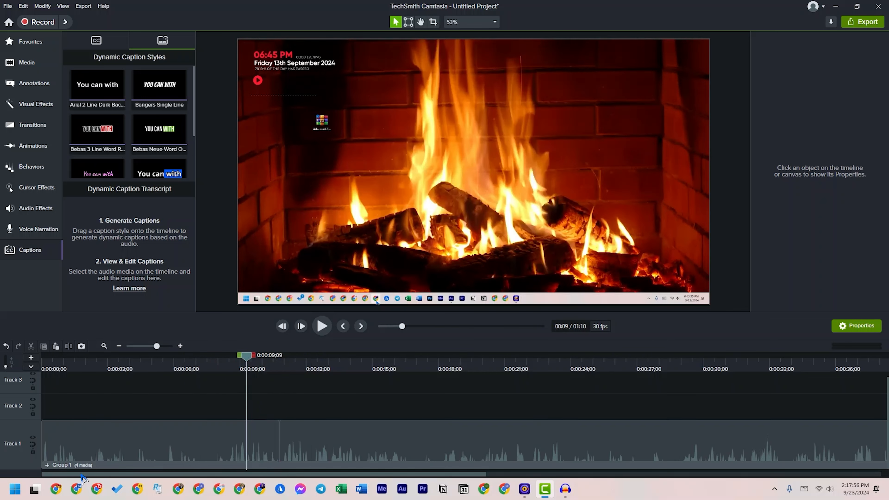
Reopen Group 1, add a Diagonal Move transition at the Track 2 join near 0:00:10;24, and play it back
left_click(51, 467)
left_click(47, 465)
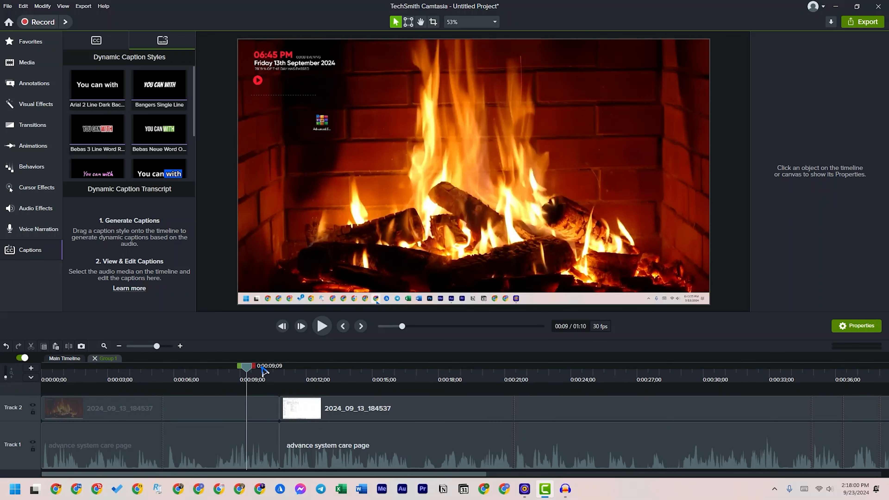
left_click_drag(247, 370, 300, 410)
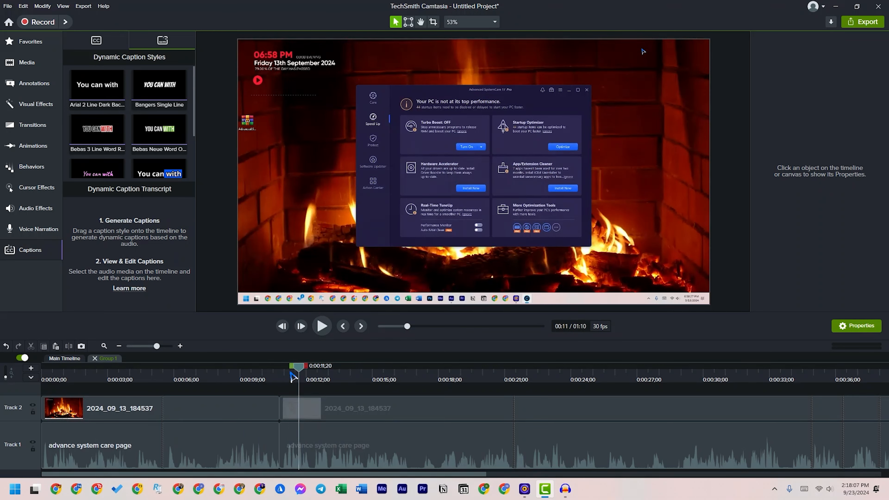
left_click(18, 124)
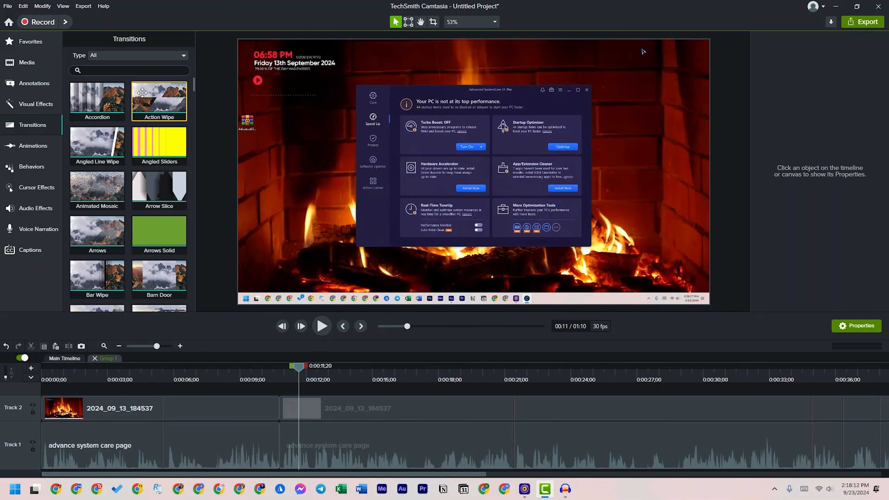
left_click_drag(200, 88, 200, 146)
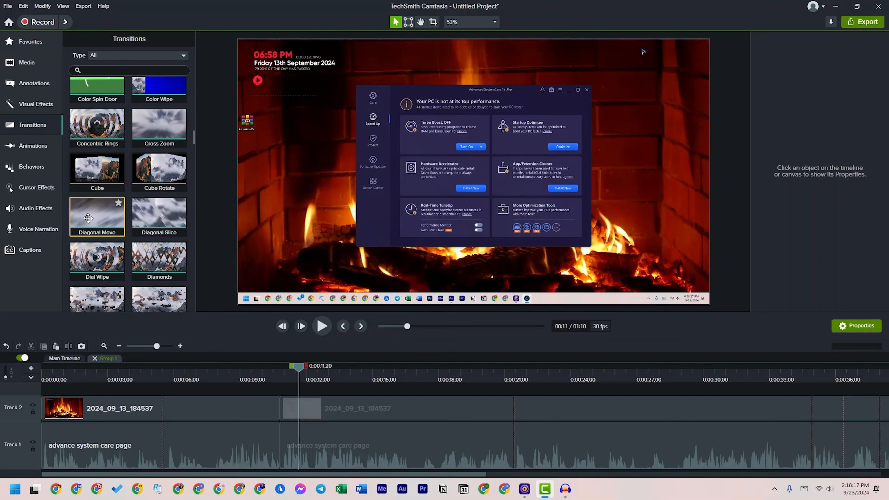
left_click_drag(88, 218, 283, 408)
left_click(265, 379)
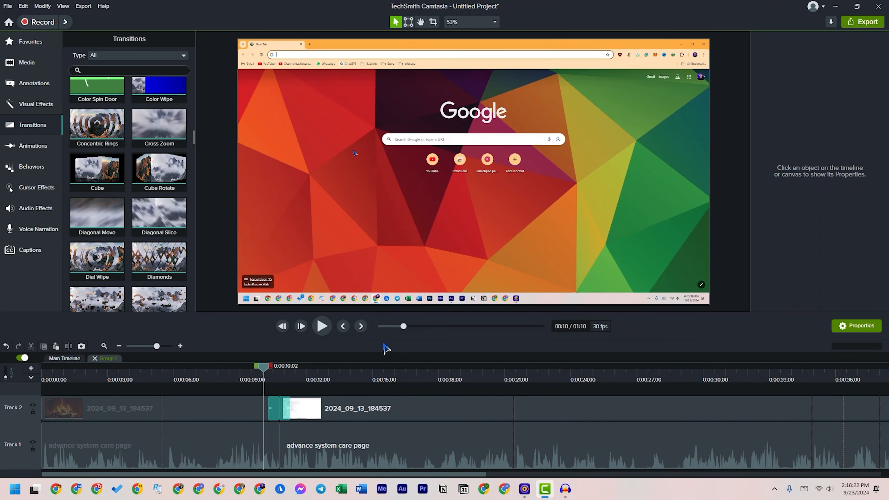
left_click(322, 326)
left_click(322, 326)
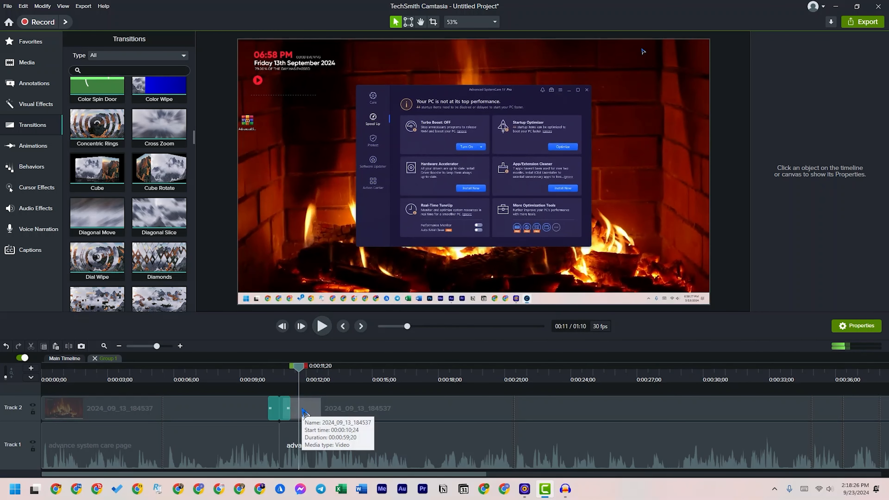
Shorten the Diagonal Move transition on Track 2 and play it back from just before the join
left_click(287, 408)
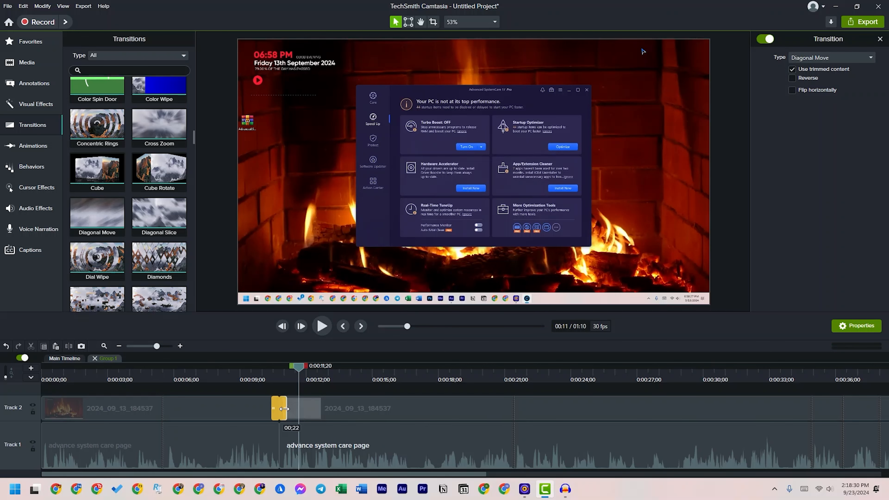
left_click_drag(284, 409, 282, 409)
left_click(270, 366)
left_click(328, 329)
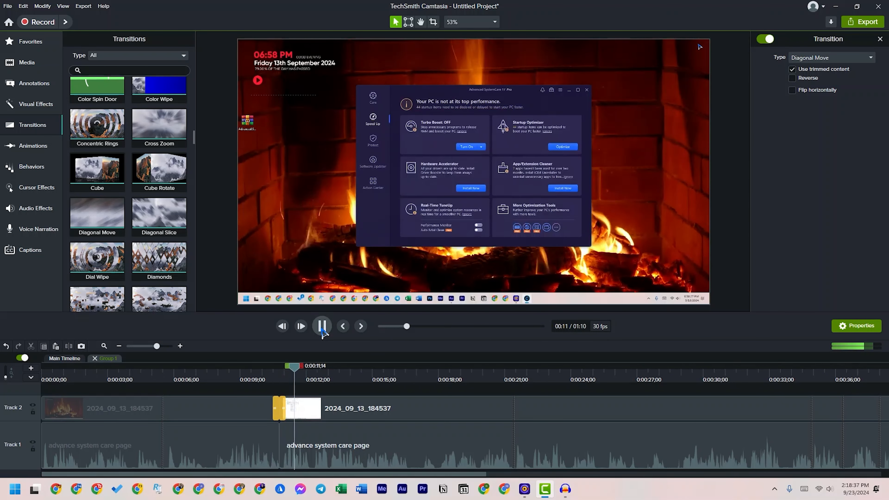
left_click(322, 330)
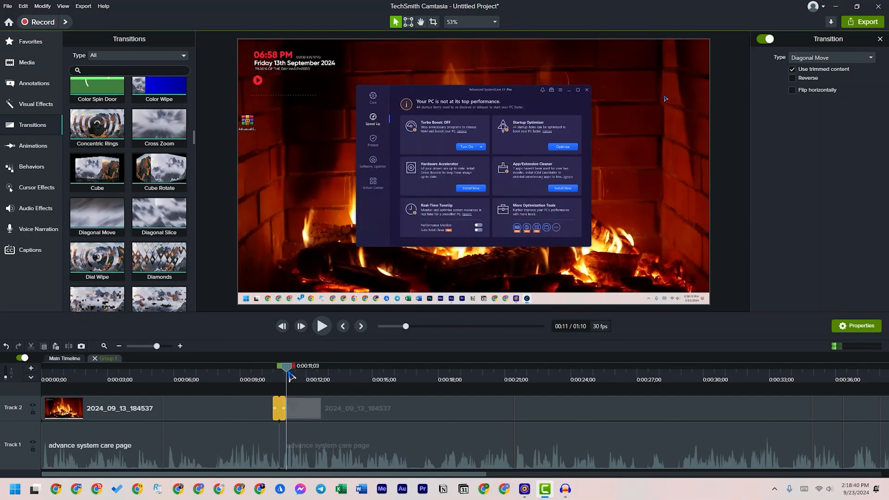
Lower the computer's sound volume to zero and deselect the Diagonal Move transition
left_click(824, 489)
left_click(749, 430)
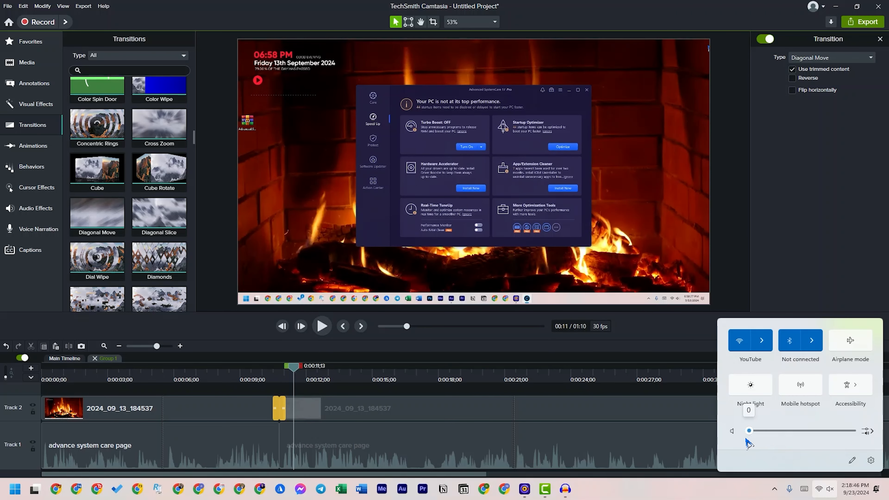
left_click(770, 277)
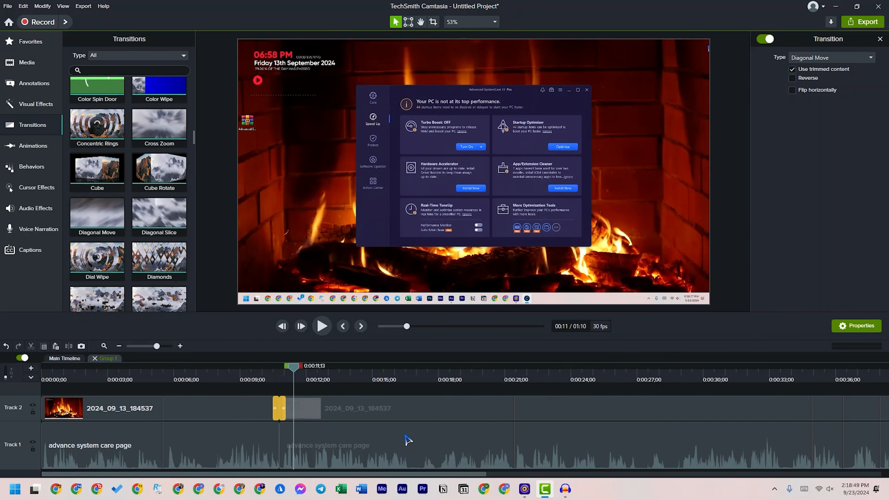
left_click(452, 388)
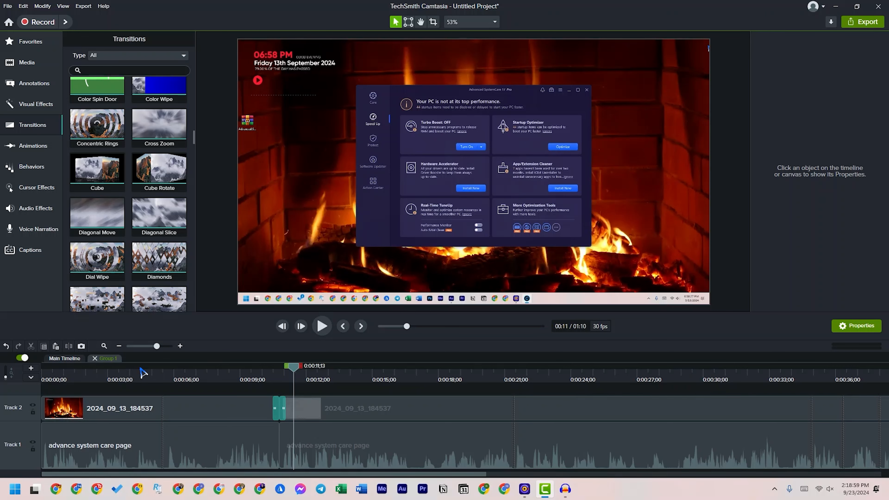
Add a Fade Through Black transition to the start of the first video clip on Track 2
left_click_drag(95, 376, 19, 390)
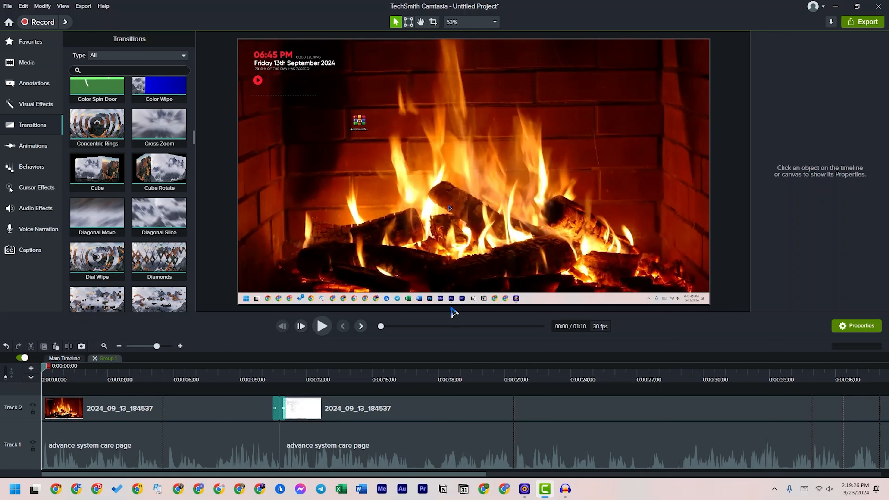
left_click_drag(157, 346, 164, 346)
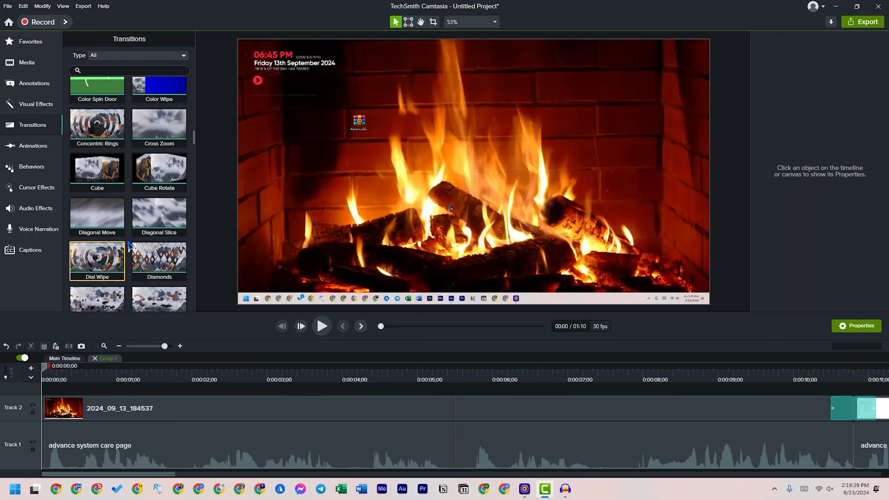
scroll(159, 145, "down", 5)
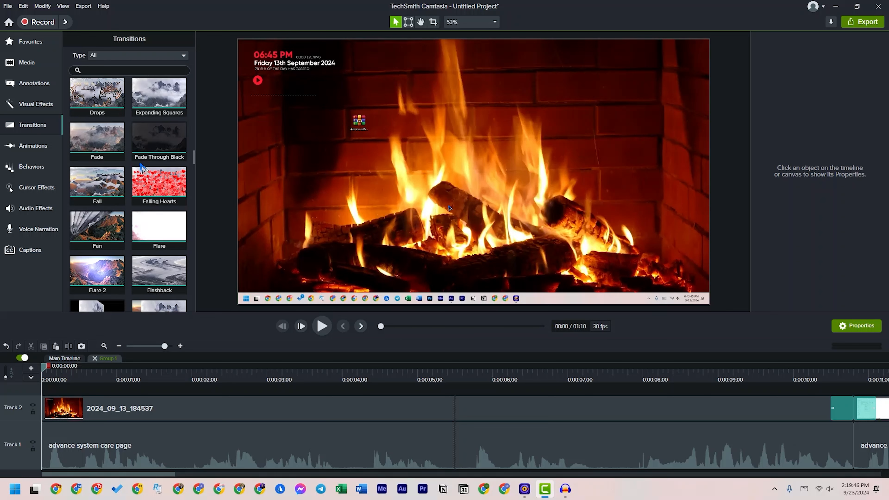
left_click_drag(155, 127, 78, 408)
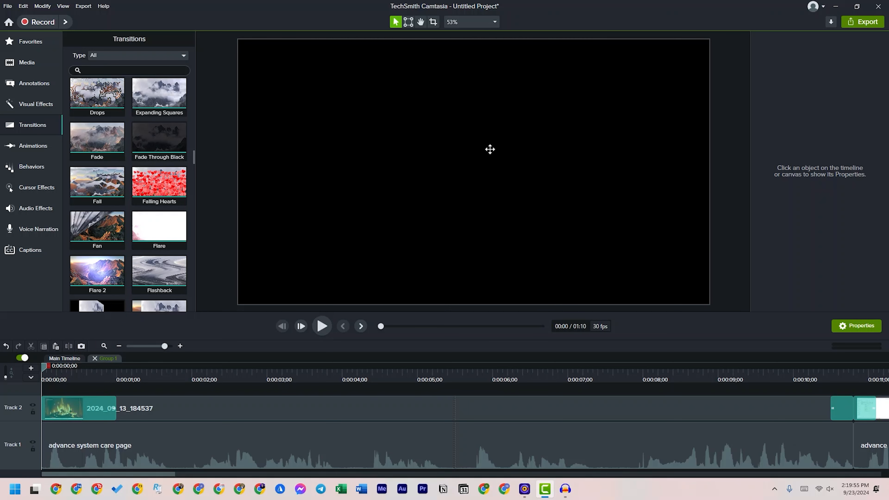
Shorten the opening Fade Through Black transition to about half a second and play it back from the start
left_click(116, 405)
left_click_drag(116, 405, 62, 404)
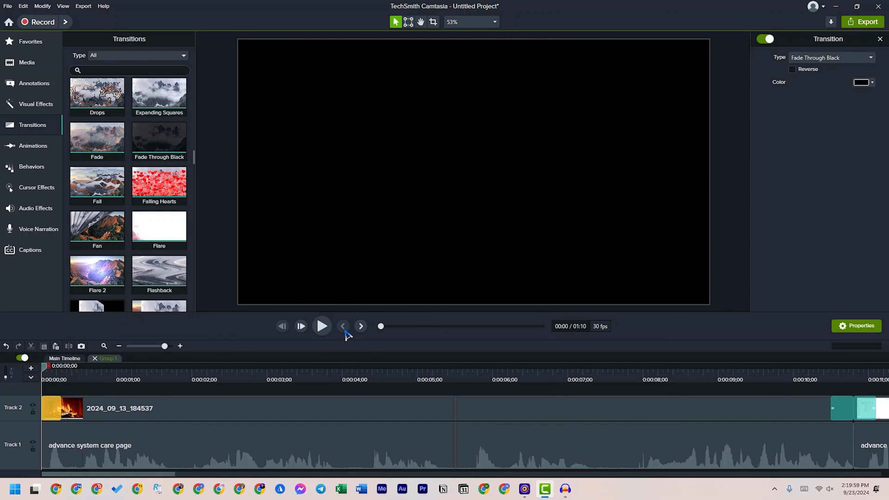
left_click(322, 326)
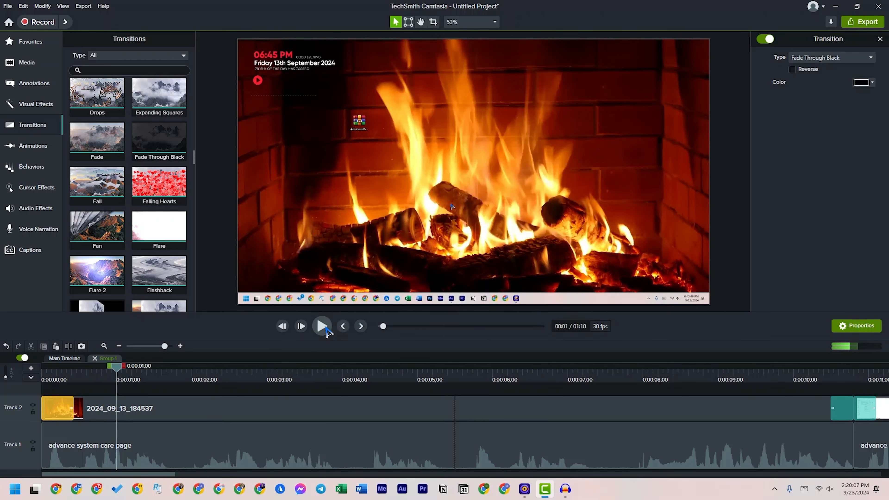
left_click(246, 394)
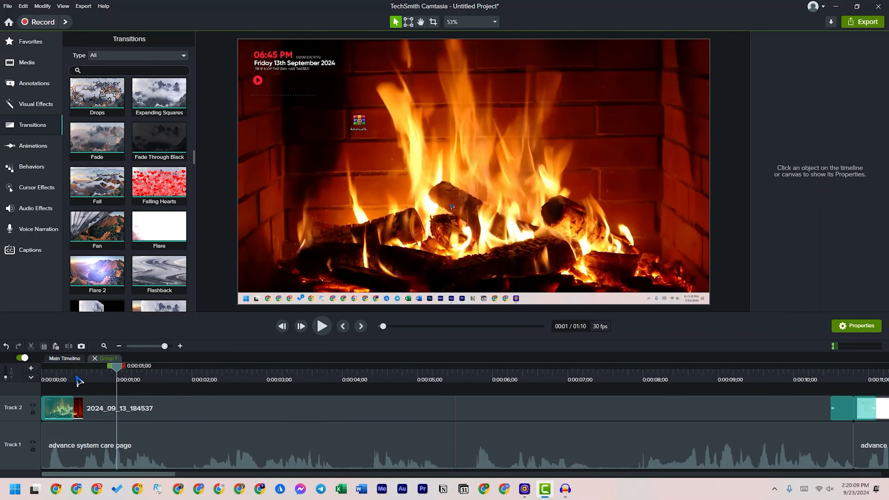
left_click_drag(76, 378, 1, 383)
key("space")
key("space")
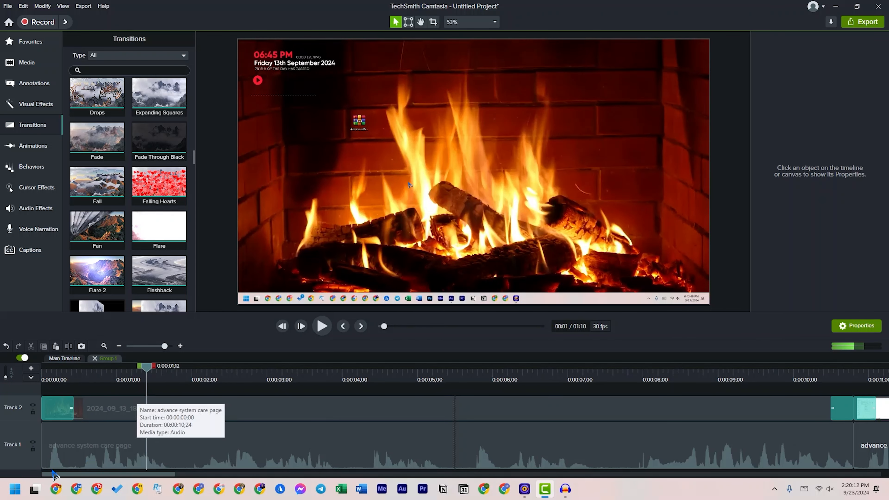
Scrub through the Diagonal Move transition on Track 2 to about 0:00:11;05 to check it
left_click_drag(154, 475, 230, 474)
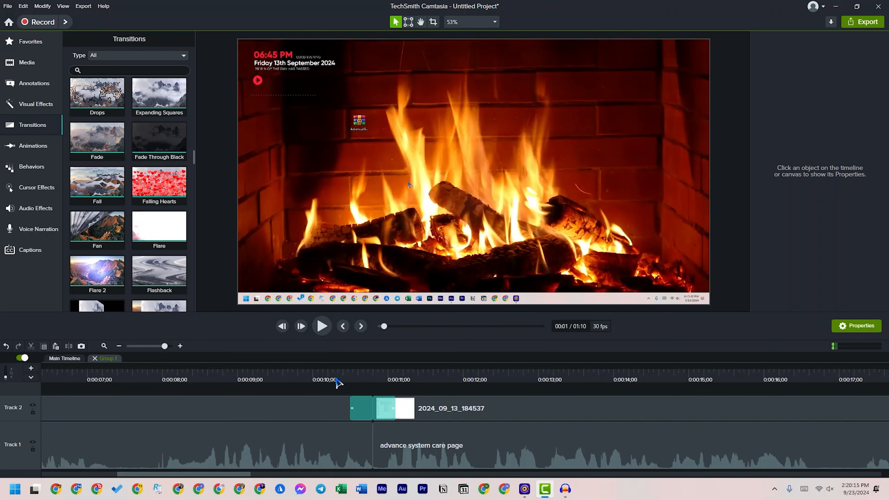
left_click(341, 376)
left_click_drag(343, 377, 403, 385)
left_click_drag(189, 475, 236, 468)
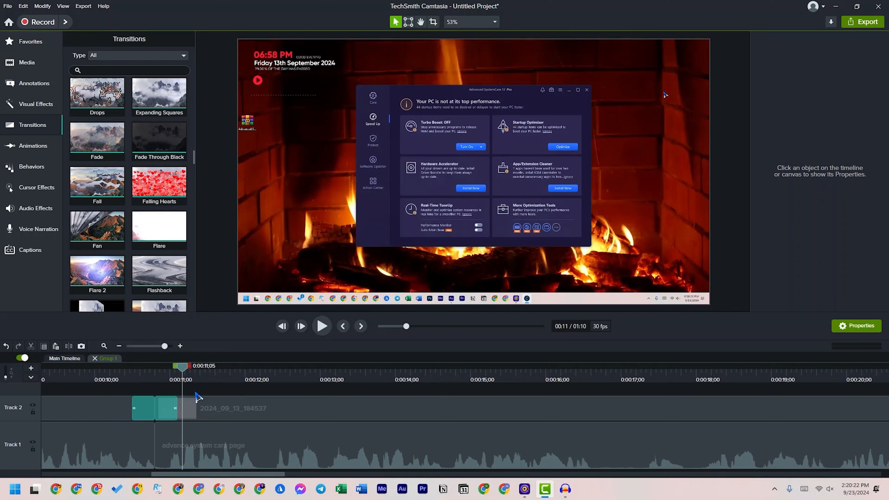
Add a Fade Through Black transition to the end of the last video clip on Track 2
left_click(150, 347)
left_click(159, 375)
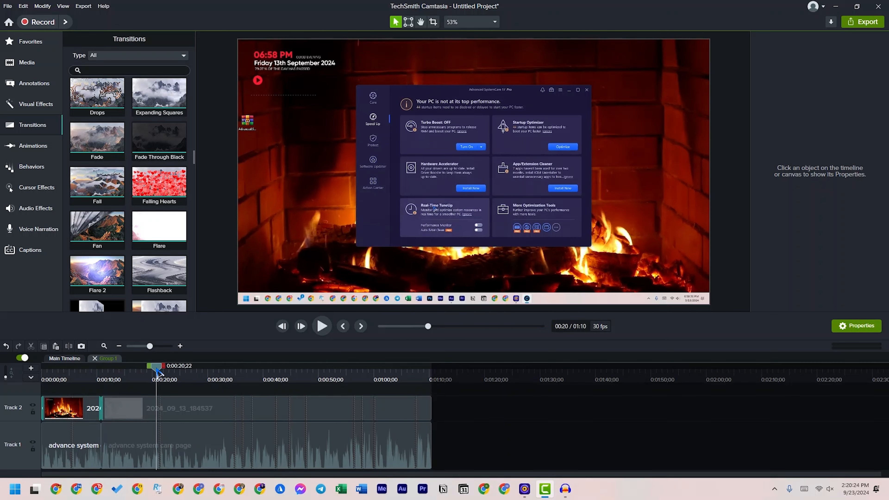
left_click_drag(159, 373, 288, 398)
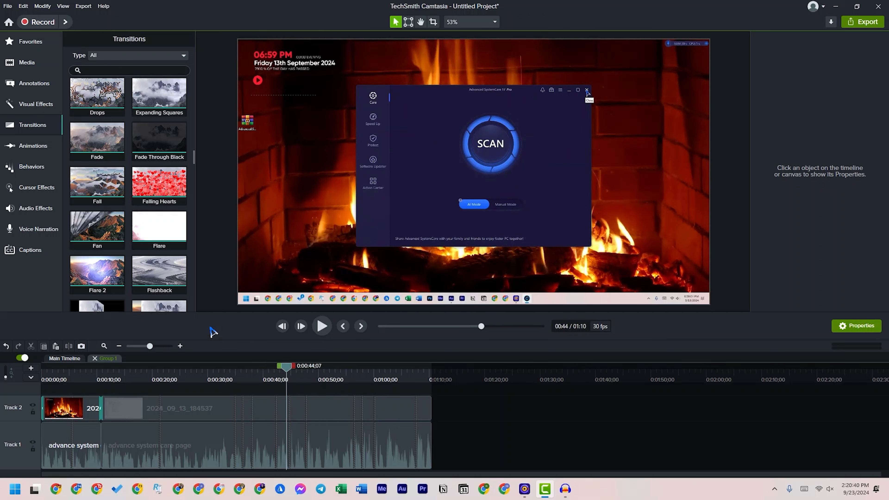
left_click_drag(159, 184, 428, 408)
left_click(437, 367)
left_click(166, 346)
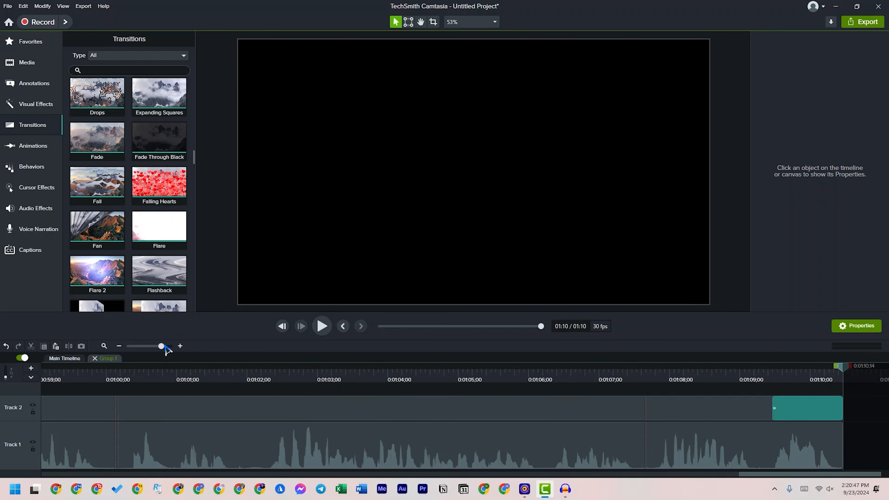
Select the closing Fade Through Black transition and play back the beginning of the timeline
left_click(774, 409)
key("space")
key("space")
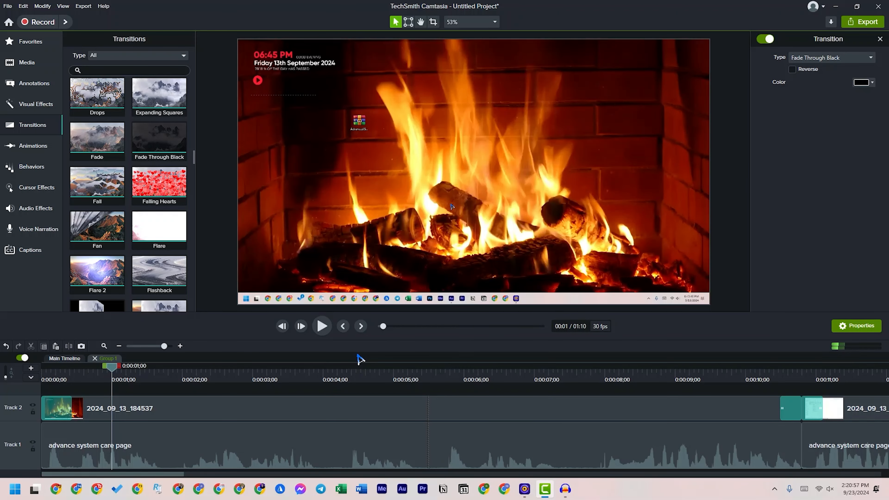
At 0:00:30;18, add a Zoom-n-Pan animation that zooms in to 205% on the Advanced SystemCare window
left_click_drag(164, 346, 146, 346)
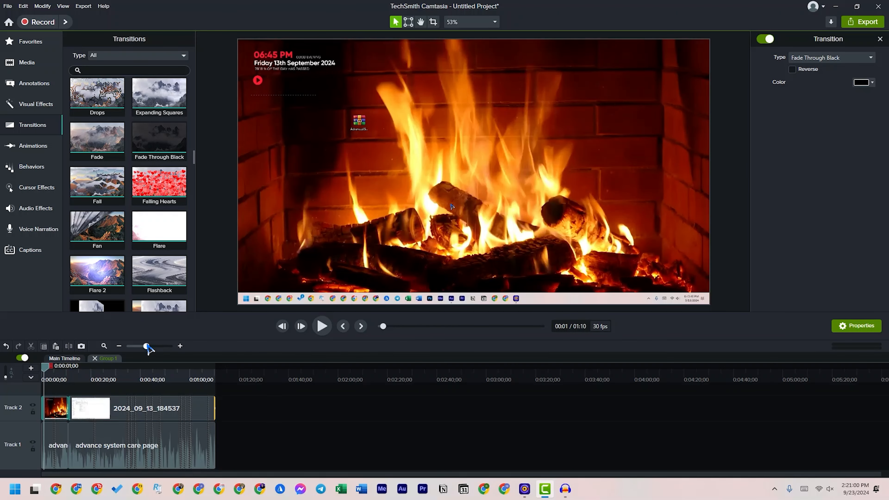
left_click(155, 346)
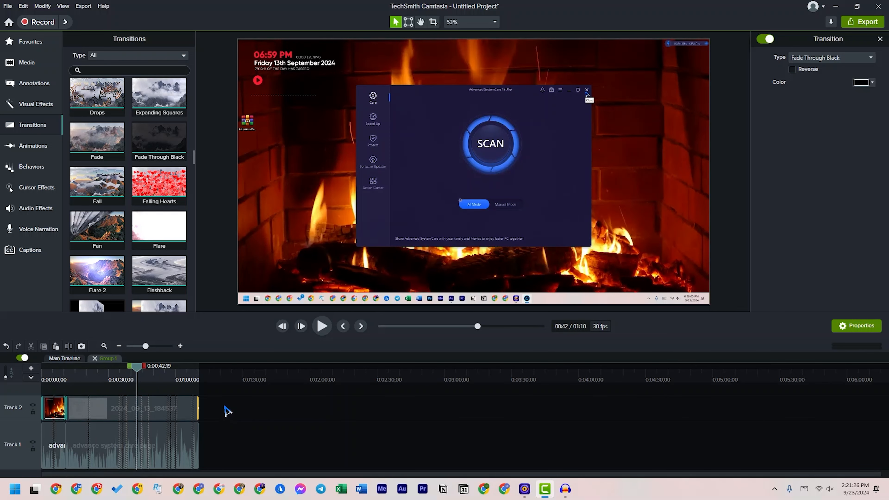
mouse_move(138, 370)
left_mouse_down()
mouse_move(123, 371)
mouse_move(135, 373)
left_mouse_up()
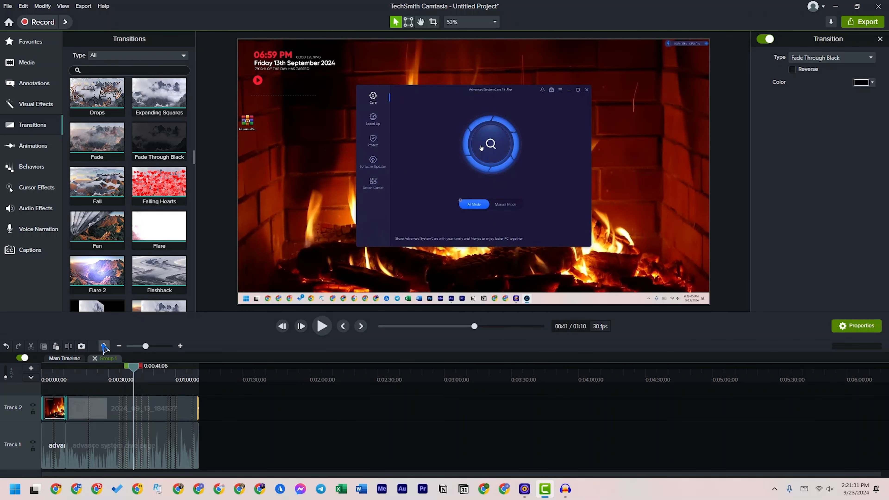
left_click_drag(135, 372, 102, 371)
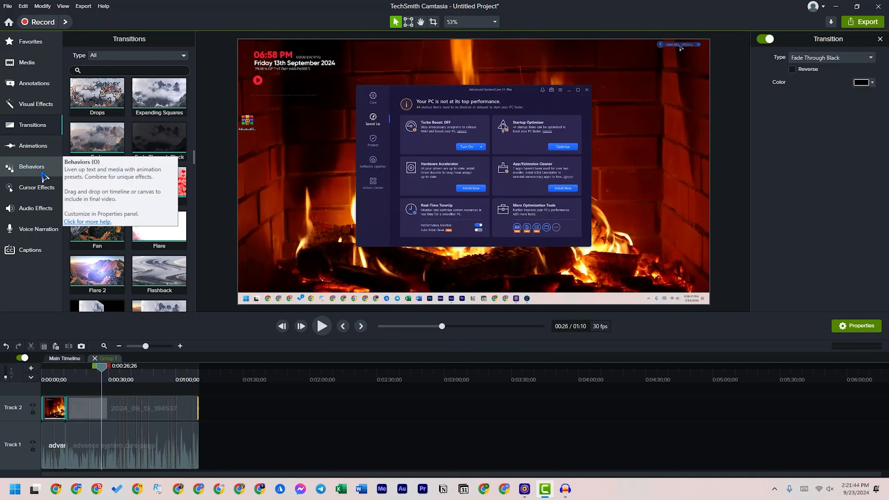
left_click(44, 150)
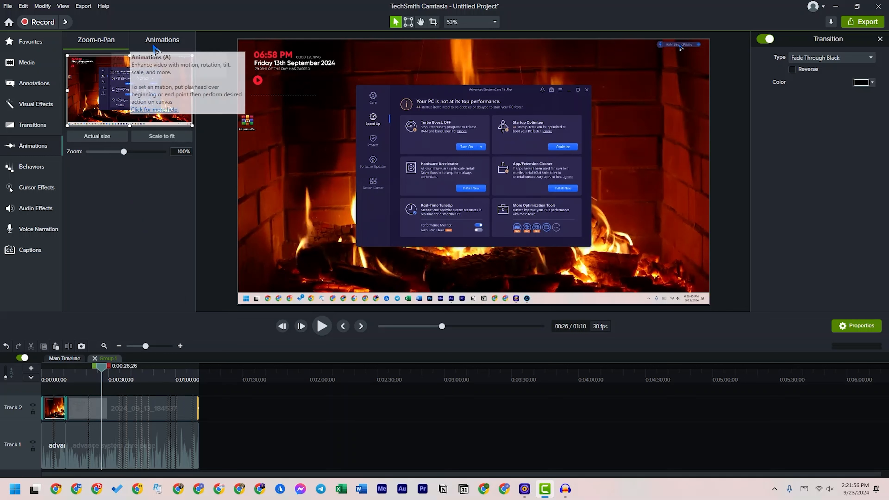
left_click(170, 44)
left_click(108, 44)
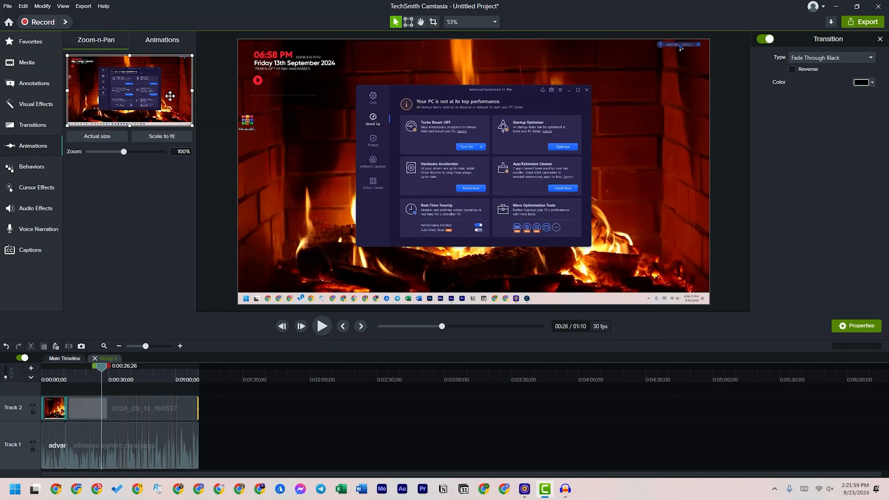
left_click_drag(102, 369, 110, 371)
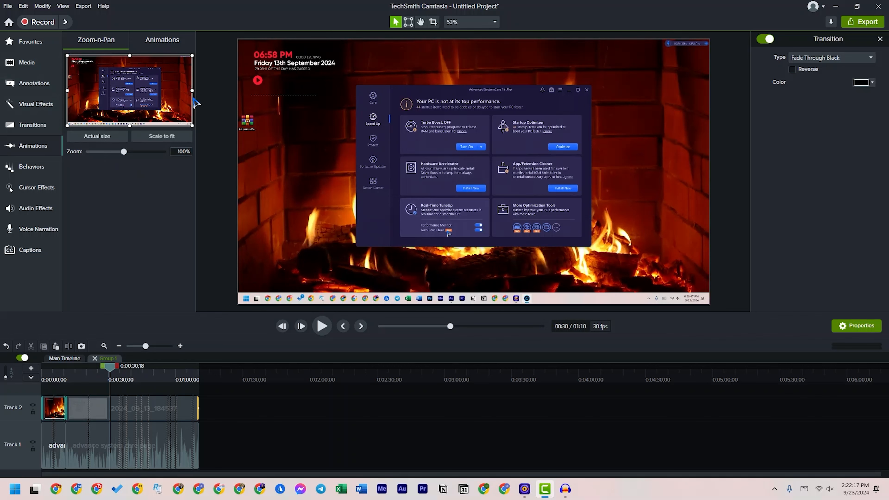
left_click_drag(192, 90, 143, 103)
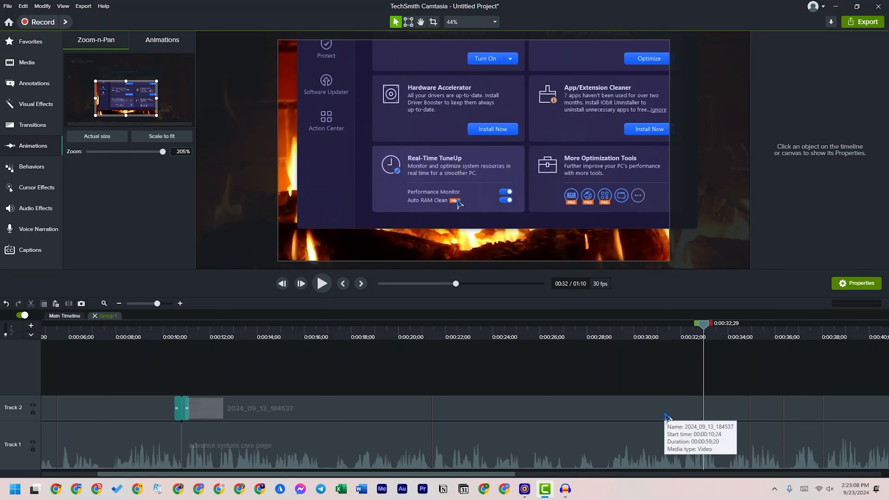
Return to the main timeline and place the playhead at the start of the zoom-in animation, at 0:00:29;18
left_click(182, 414)
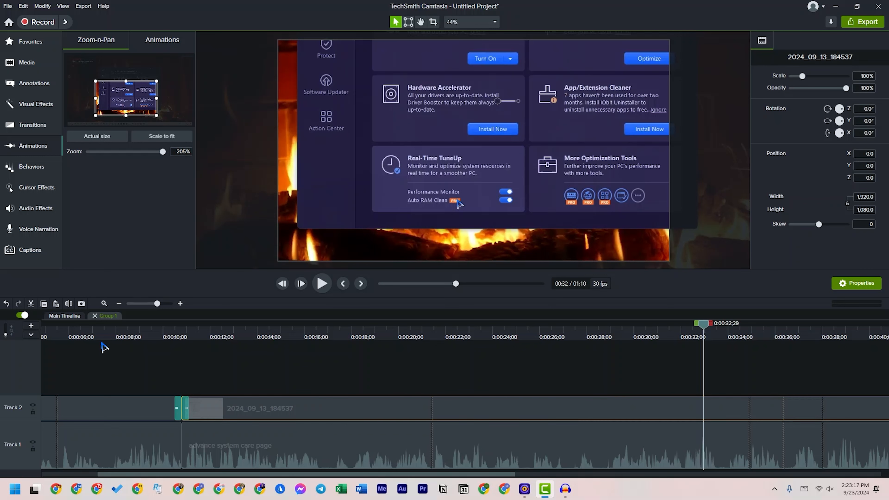
left_click(64, 316)
left_click_drag(424, 473, 547, 473)
left_click_drag(434, 337, 377, 334)
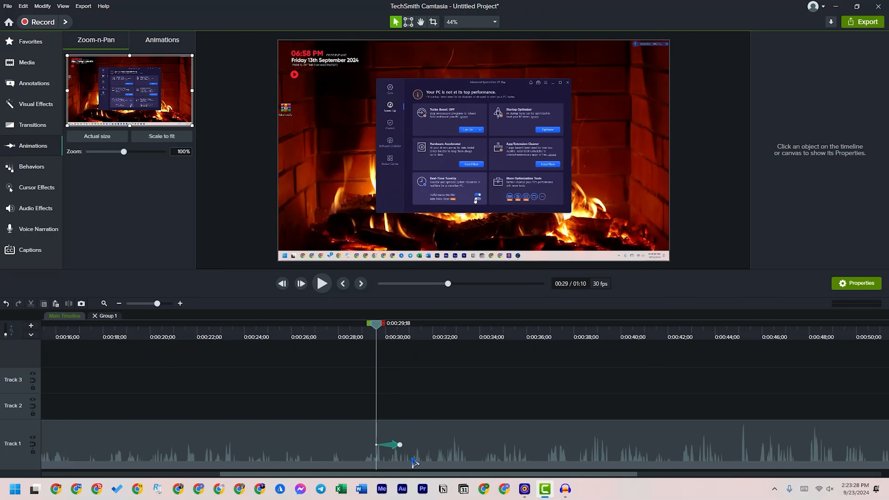
At 0:00:33;01, add a zoom animation back to actual size and recentre the frame on the canvas
left_click_drag(376, 327, 459, 364)
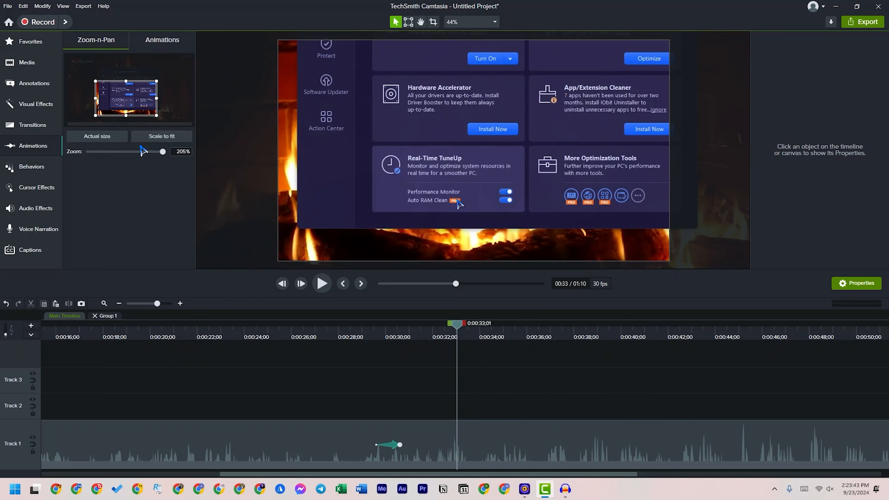
left_click(102, 138)
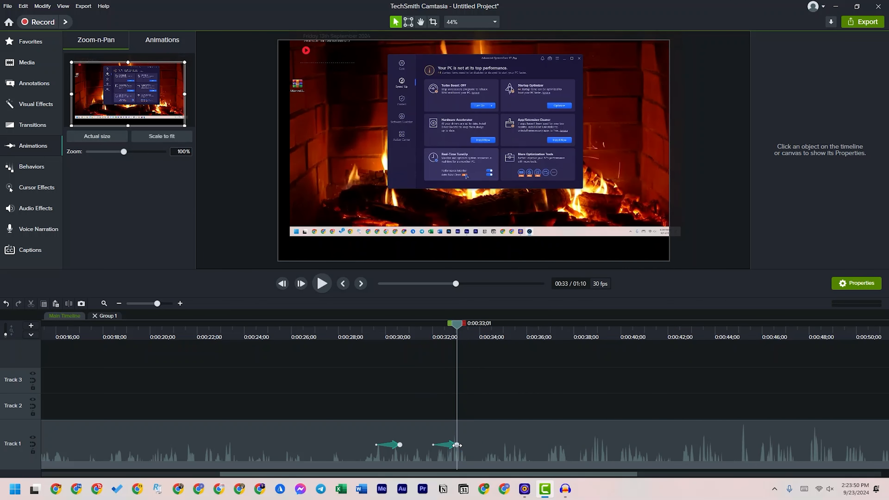
left_click(377, 183)
left_click_drag(378, 184, 378, 196)
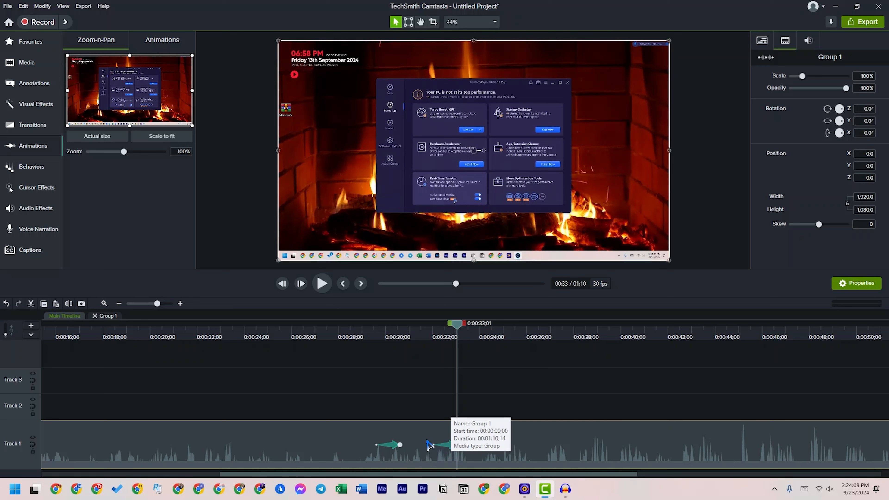
Move the zoom-out animation on Track 1 so that it ends at about 0:00:36;26
left_click(165, 303)
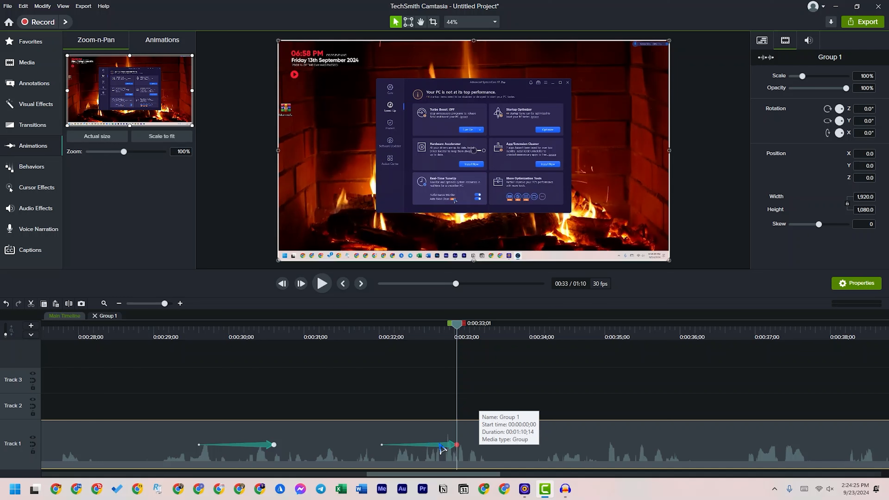
left_click(451, 445)
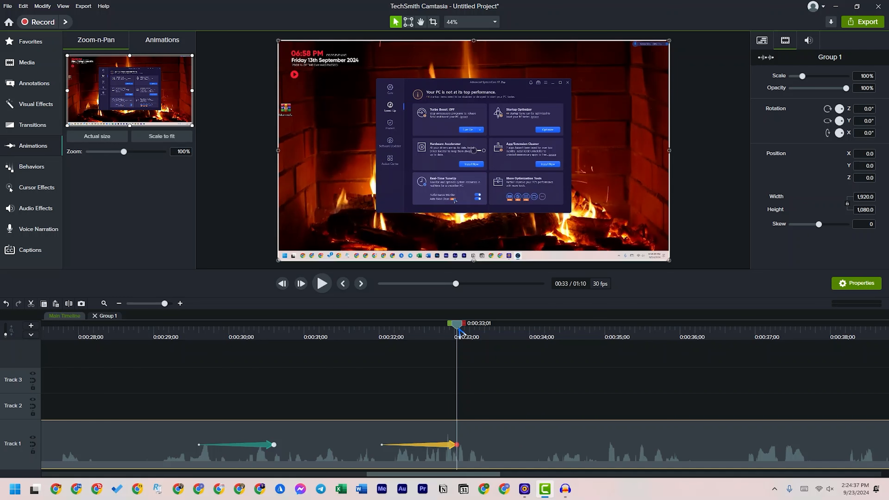
left_click_drag(460, 332, 398, 429)
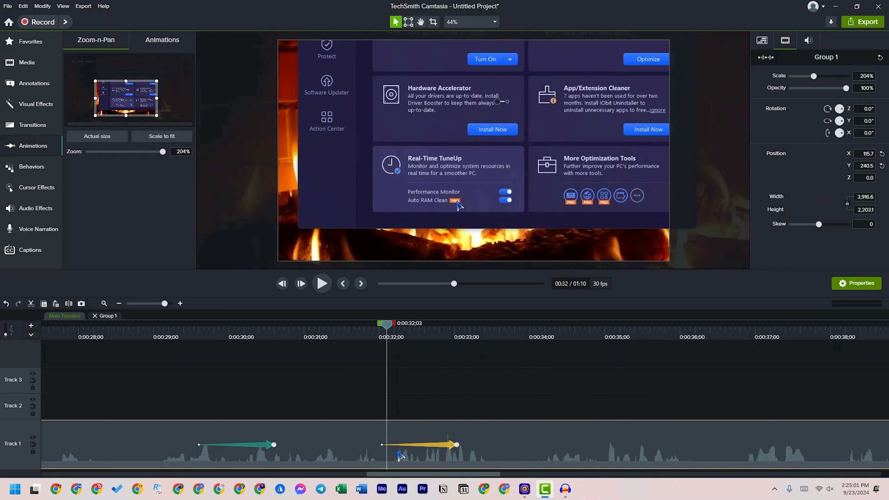
left_click_drag(441, 449, 737, 460)
left_click_drag(594, 462, 724, 453)
At 0:00:32;05, add a pan animation at 205% zoom towards the upper part of the window, at position X -262.8, Y -341.2
left_click_drag(389, 339, 397, 391)
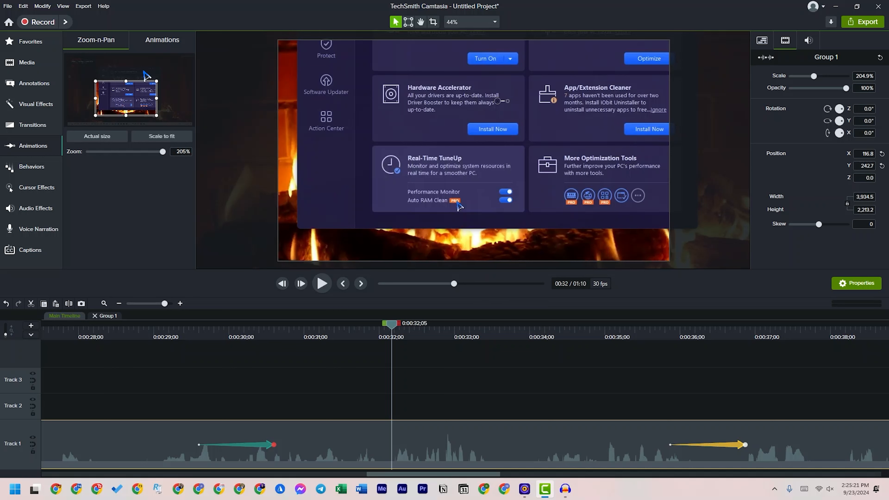
mouse_move(130, 99)
left_mouse_down()
mouse_move(157, 84)
mouse_move(131, 120)
mouse_move(118, 105)
mouse_move(129, 96)
mouse_move(114, 94)
mouse_move(140, 85)
left_mouse_up()
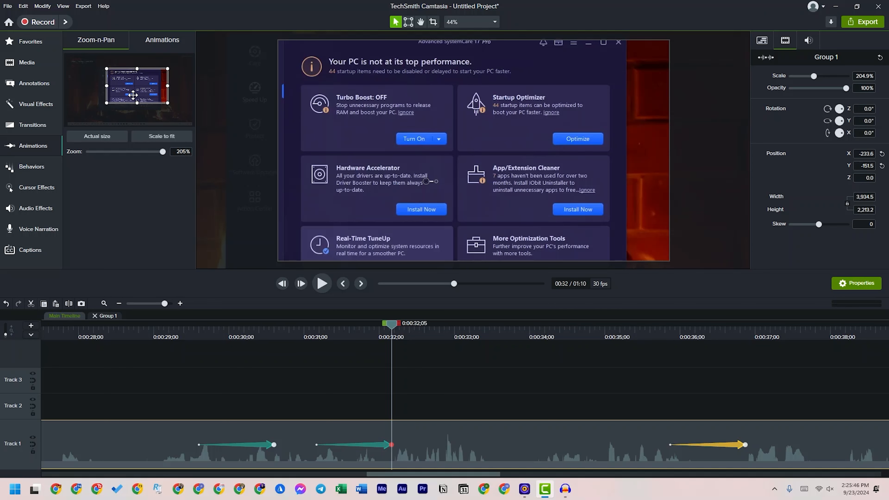
mouse_move(139, 92)
left_mouse_down()
mouse_move(130, 81)
mouse_move(112, 90)
mouse_move(136, 106)
mouse_move(141, 84)
left_mouse_up()
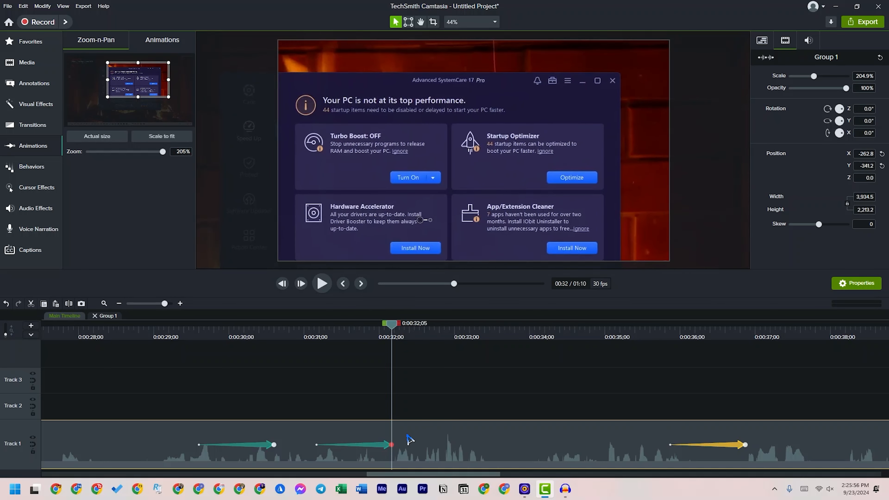
Play back the zoom and pan animations on Track 1 from before the zoom-in
left_click_drag(394, 327, 203, 354)
left_click(323, 290)
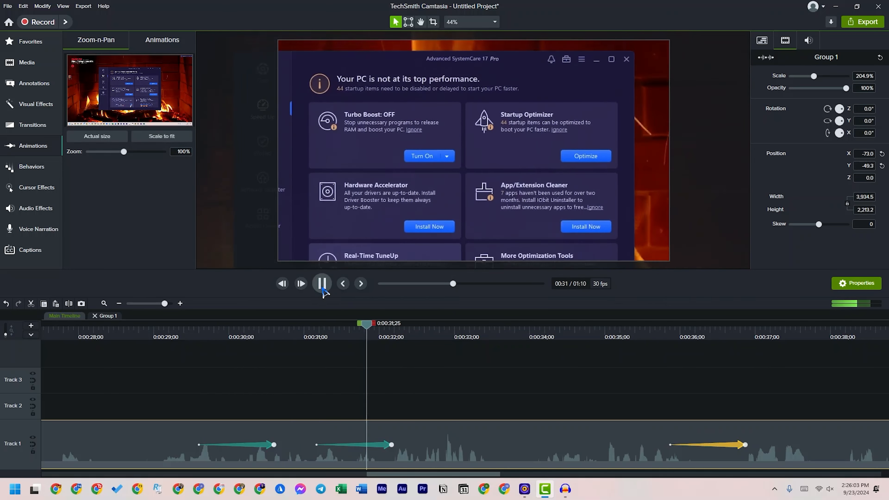
left_click(322, 289)
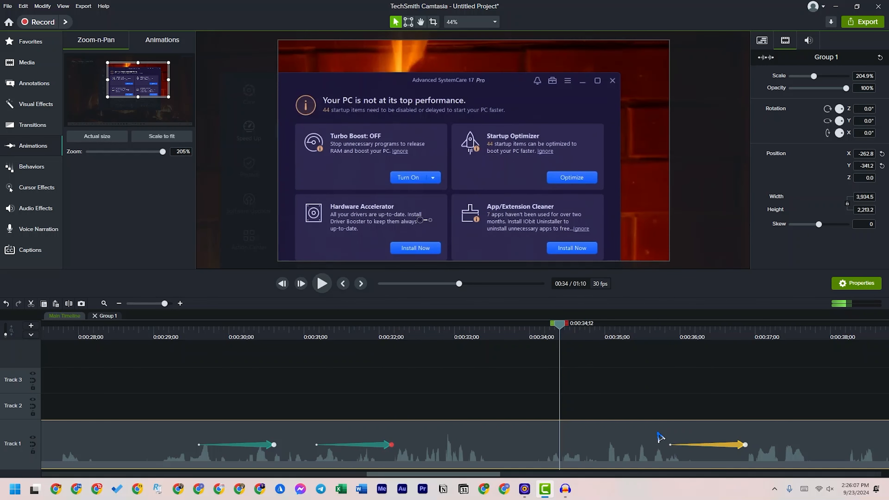
Stretch the zoom-out animation to run from about 0:00:34;17 to 0:00:38;09 and scrub through it
left_click_drag(560, 329, 717, 379)
left_click_drag(746, 444, 853, 443)
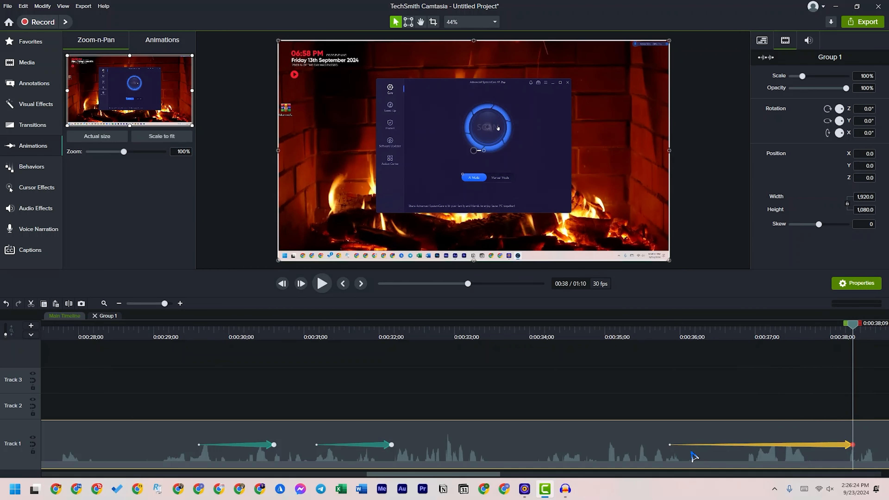
left_click_drag(671, 445, 571, 444)
left_click_drag(575, 335, 857, 359)
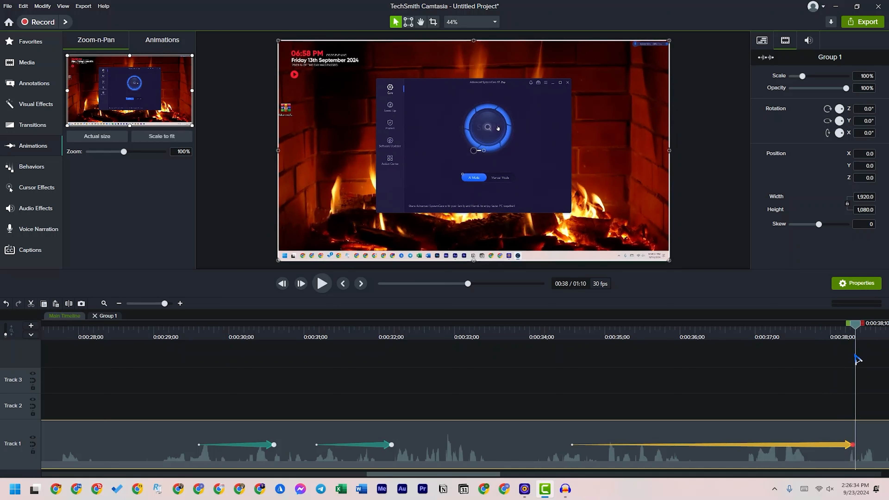
Shorten the zoom-out animation to run from 0:00:35;25 to about 0:00:36;16
left_click_drag(854, 444, 720, 444)
left_click_drag(572, 444, 667, 444)
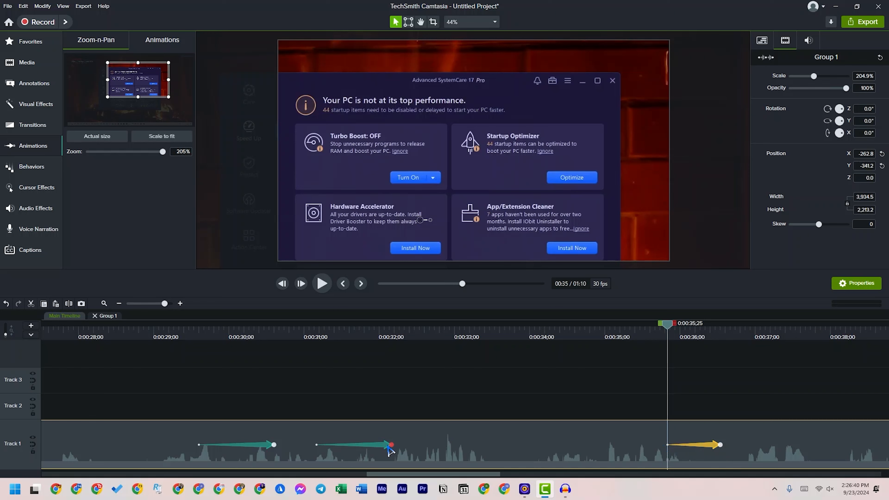
Move the pan animation so that it ends at 0:00:33;14 and scrub through the sequence
left_click_drag(385, 446, 482, 445)
left_click_drag(416, 342, 493, 346)
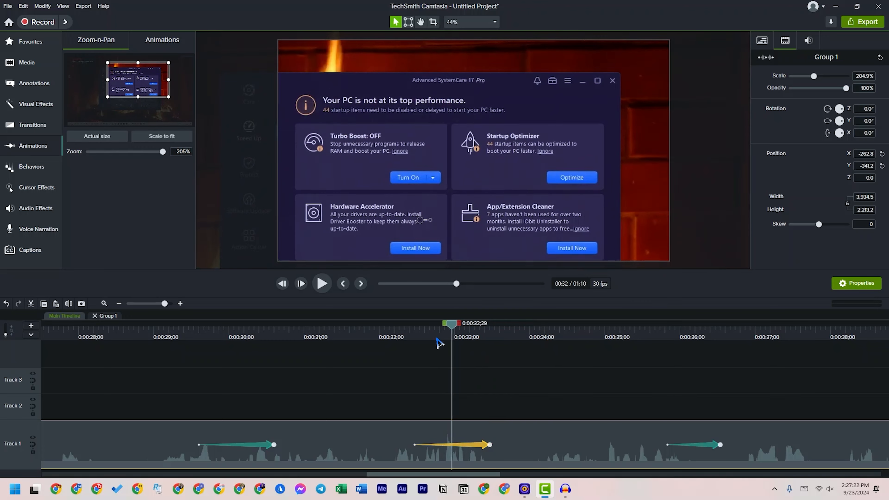
left_click_drag(439, 343, 604, 358)
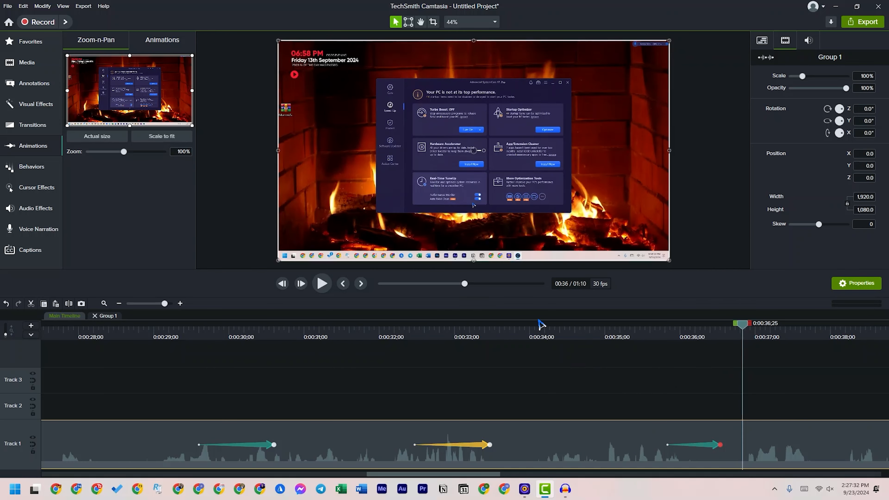
Move the playhead past the zoom-out animation to 0:00:38;09, at the scan screen
left_click_drag(443, 474, 524, 475)
left_click_drag(240, 331, 362, 344)
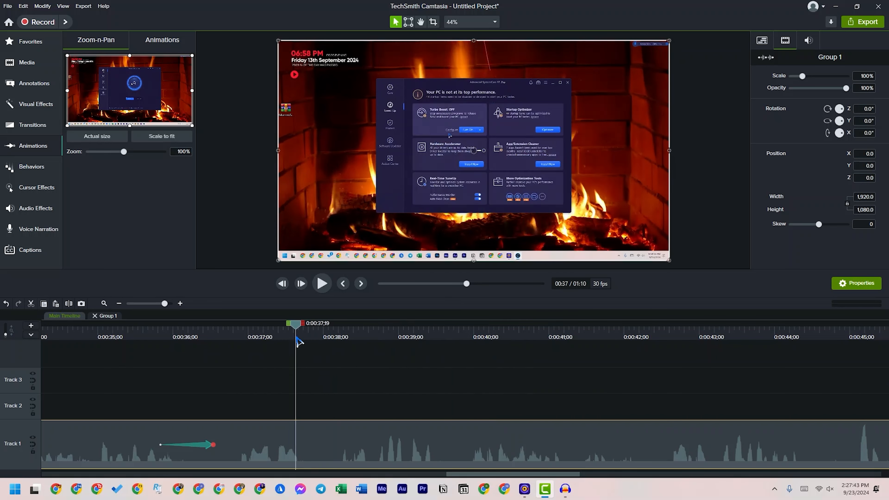
left_click_drag(297, 337, 346, 322)
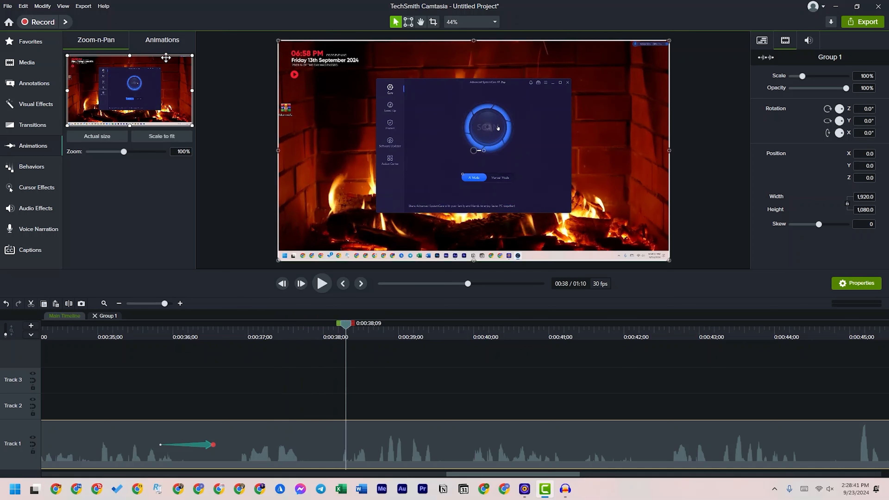
Show the preset animations and split the group on Track 1 at 0:00:38;04
left_click(161, 44)
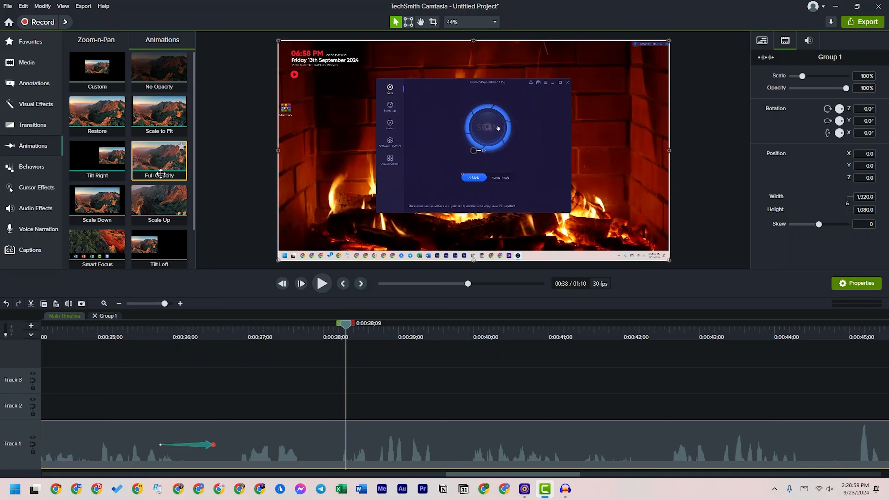
scroll(165, 183, "down", 2)
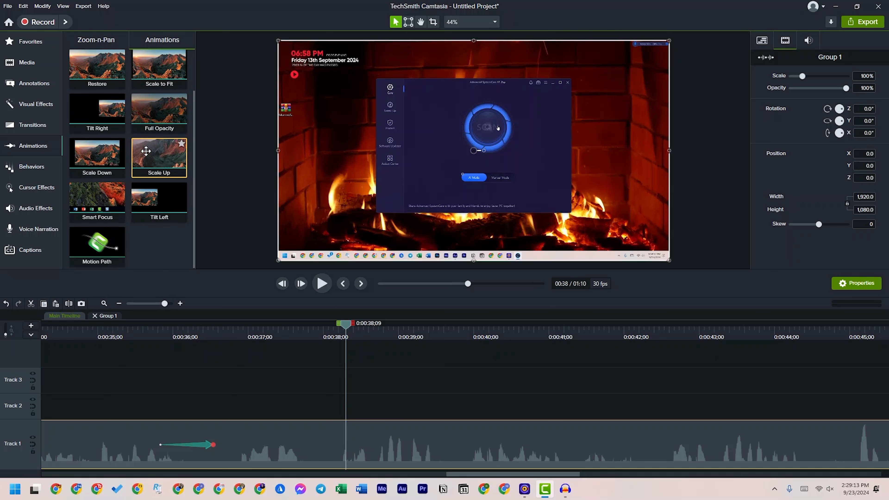
scroll(131, 144, "up", 2)
scroll(132, 144, "down", 2)
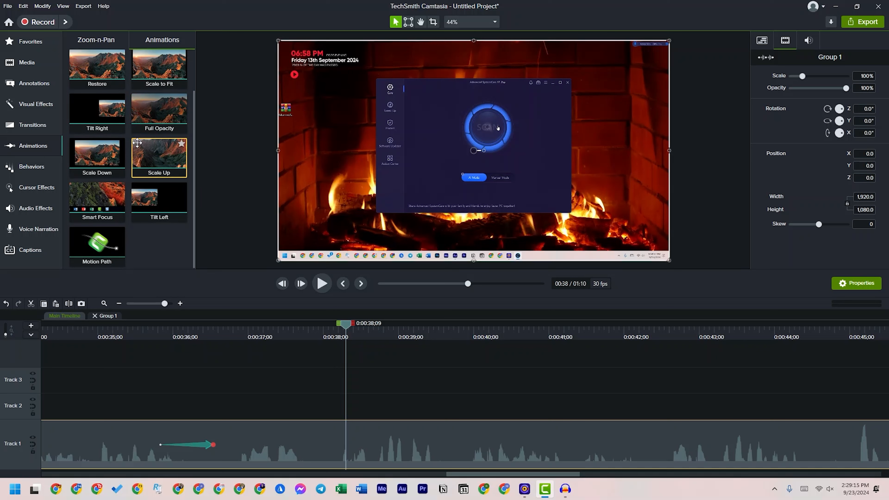
left_click(343, 337)
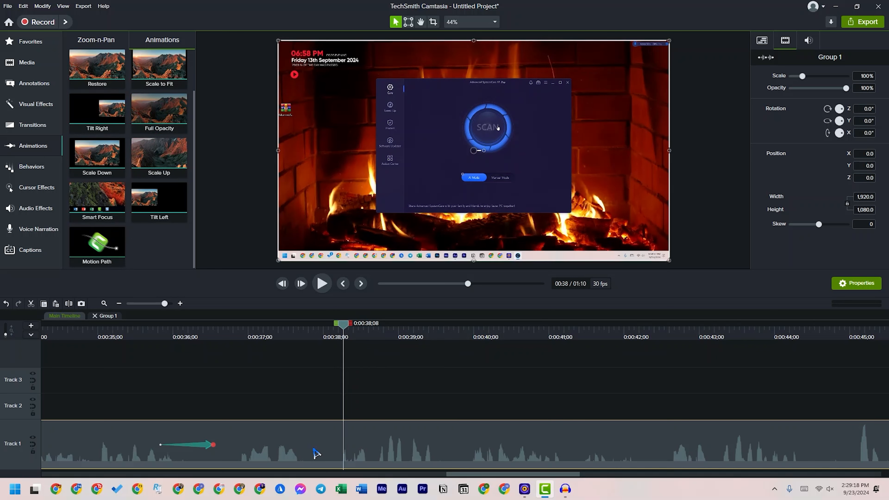
left_click(334, 331)
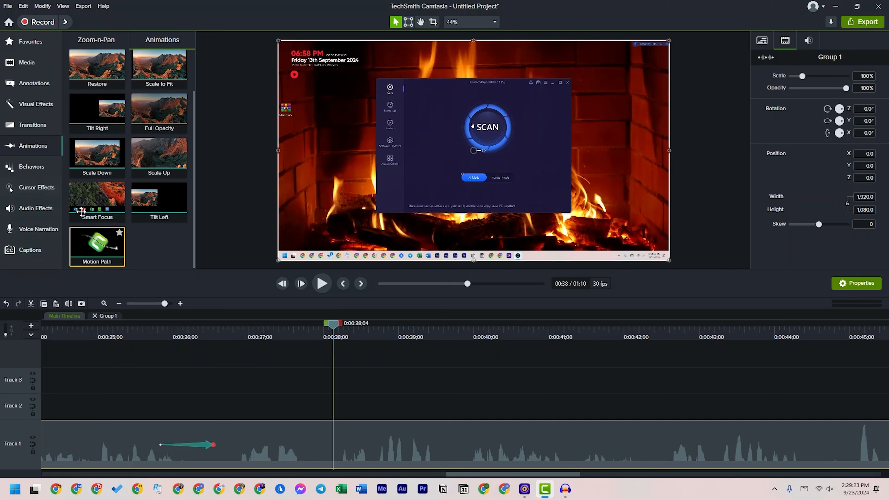
left_click(69, 303)
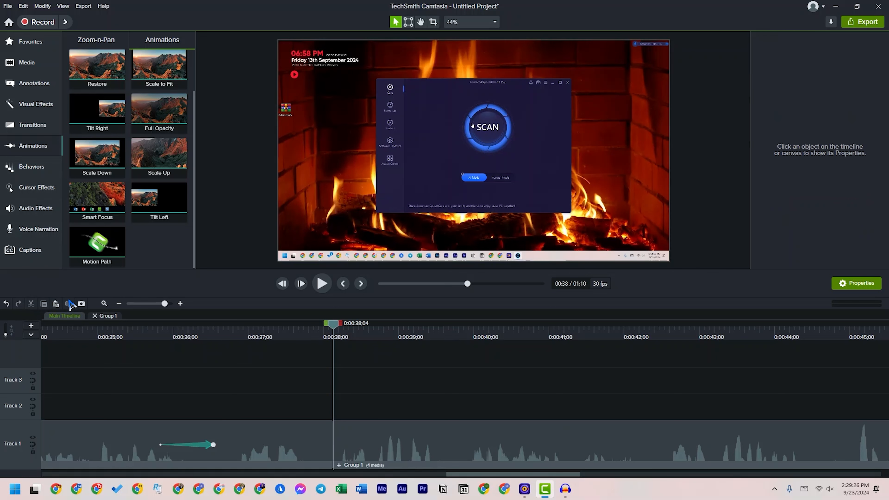
Split the group on Track 1 at 0:00:44;10
left_click(464, 442)
left_click_drag(331, 329, 798, 340)
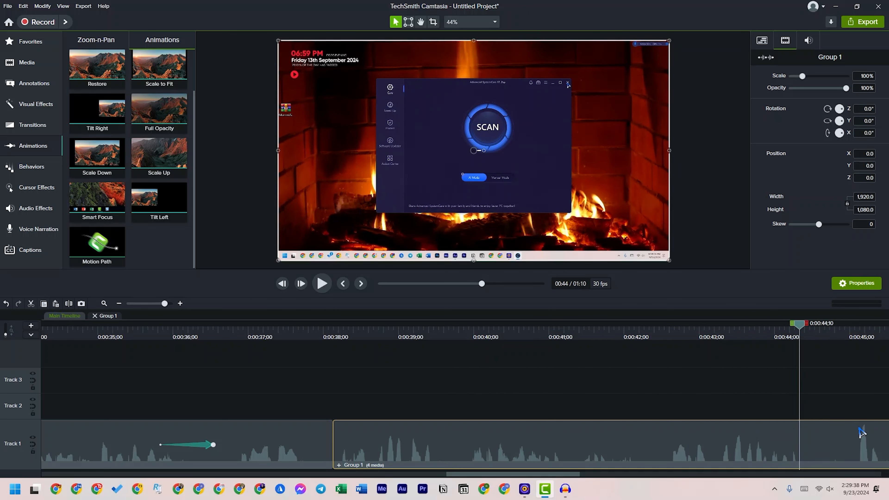
left_click(68, 303)
left_click(518, 183)
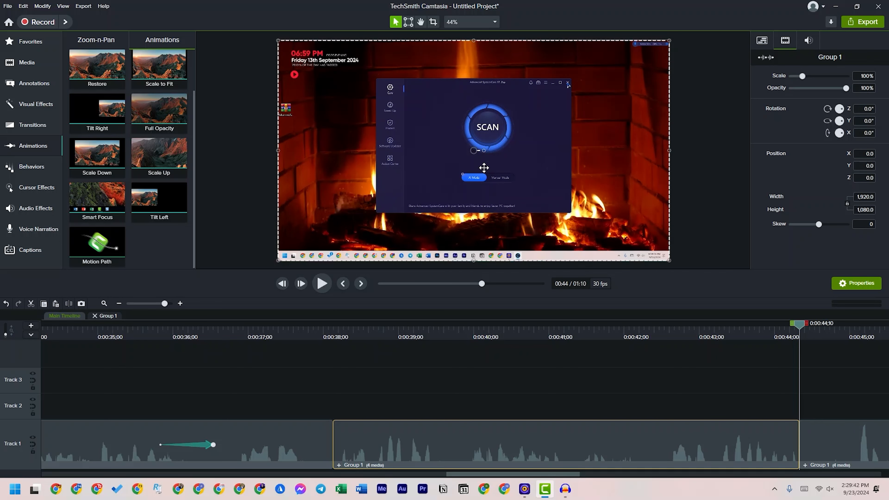
left_click(482, 176)
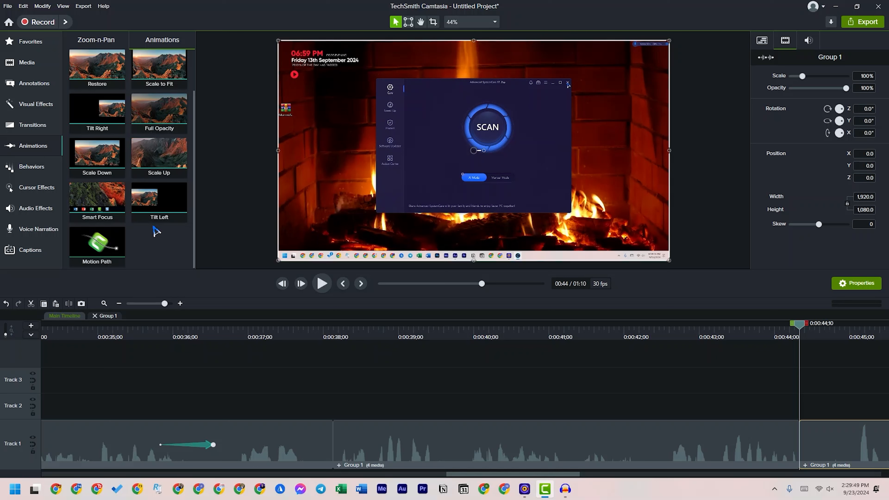
Add a Custom animation at the start of the middle clip, ending at 0:00:39;05, and select its end point
scroll(159, 203, "up", 2)
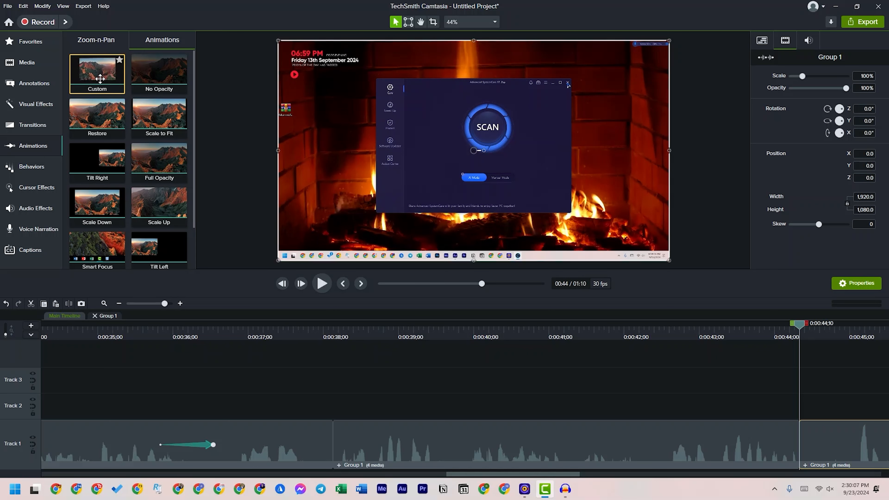
left_click_drag(93, 76, 411, 444)
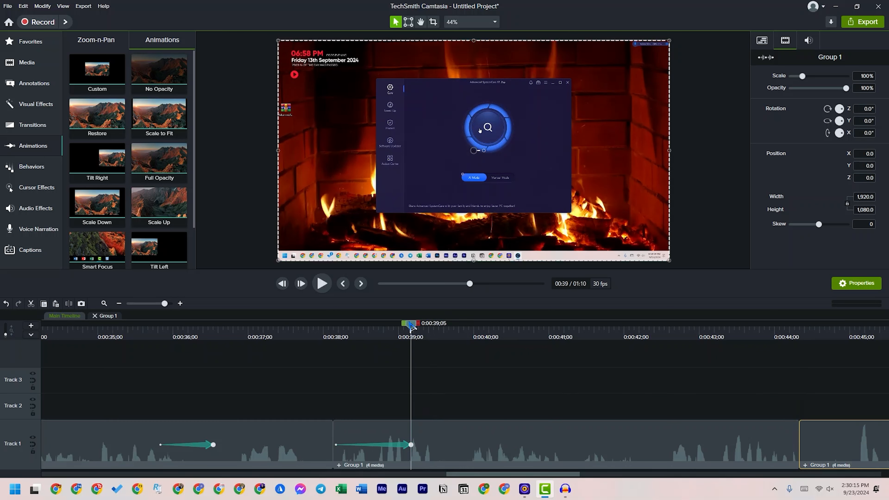
left_click_drag(410, 324, 428, 325)
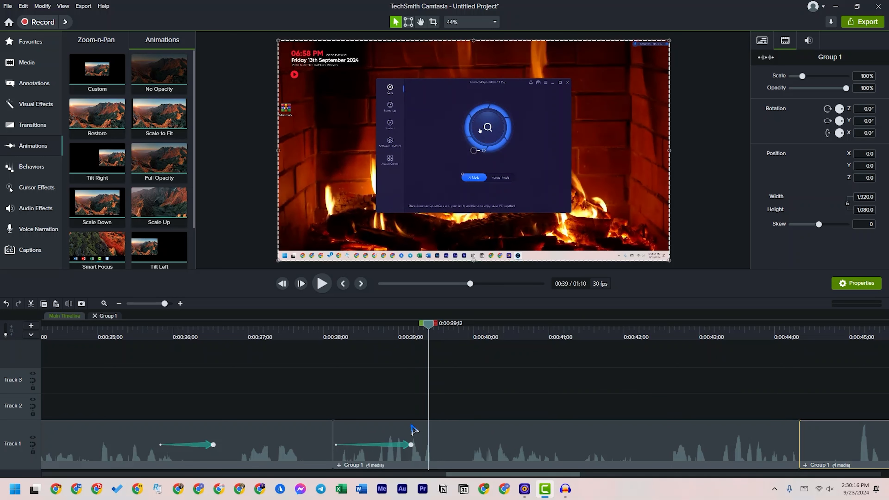
left_click(411, 444)
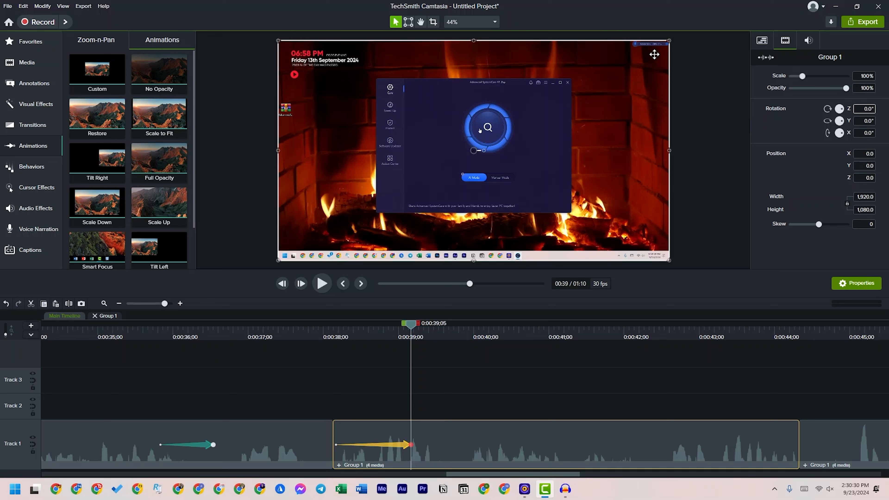
Try resizing the middle clip and rotating it 10° about Z, and undo the changes
left_click_drag(670, 40, 642, 54)
key("ctrl+z")
type("10")
key("Return")
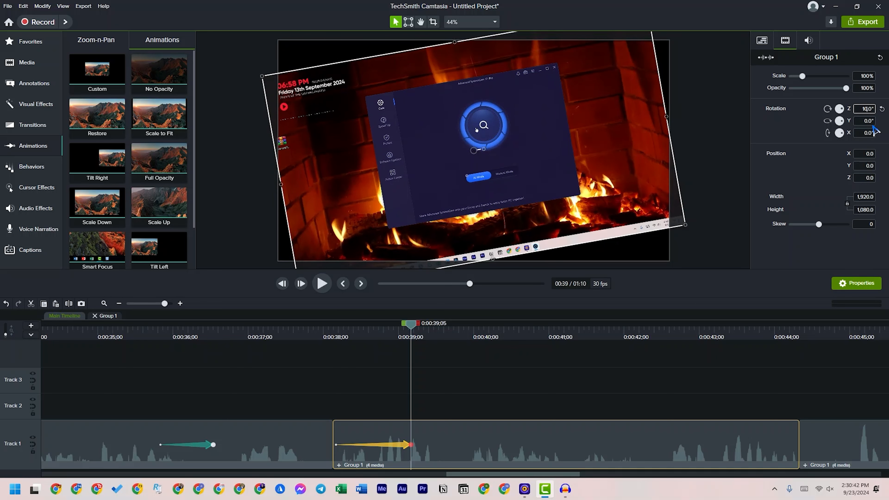
key("ctrl+z")
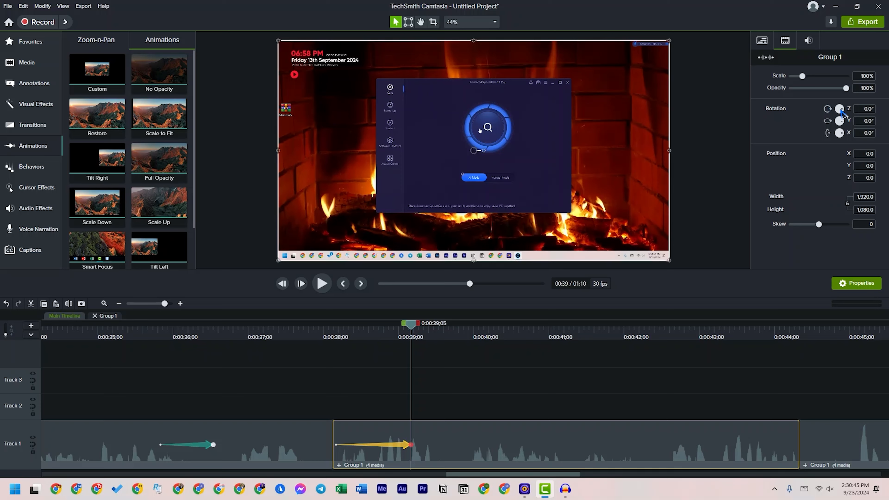
mouse_move(844, 110)
left_mouse_down()
mouse_move(852, 115)
mouse_move(847, 111)
left_mouse_up()
key("ctrl+z")
Tilt the middle clip about 35.8° around Y, scale it to about 81.7% and shift it to X -144
left_click_drag(844, 119, 870, 105)
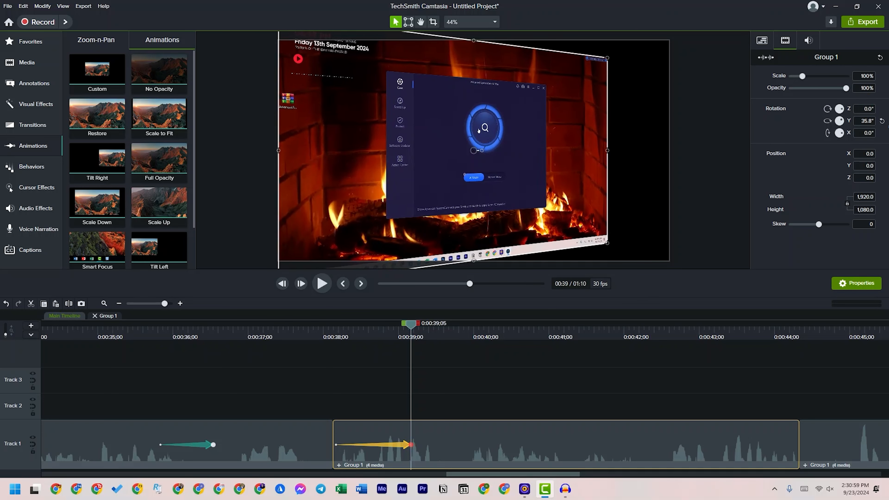
left_click_drag(846, 137, 847, 136)
left_click_drag(841, 114, 856, 114)
left_click_drag(607, 58, 566, 81)
left_click_drag(533, 121, 535, 110)
mouse_move(572, 150)
left_mouse_down()
mouse_move(533, 154)
mouse_move(564, 154)
left_mouse_up()
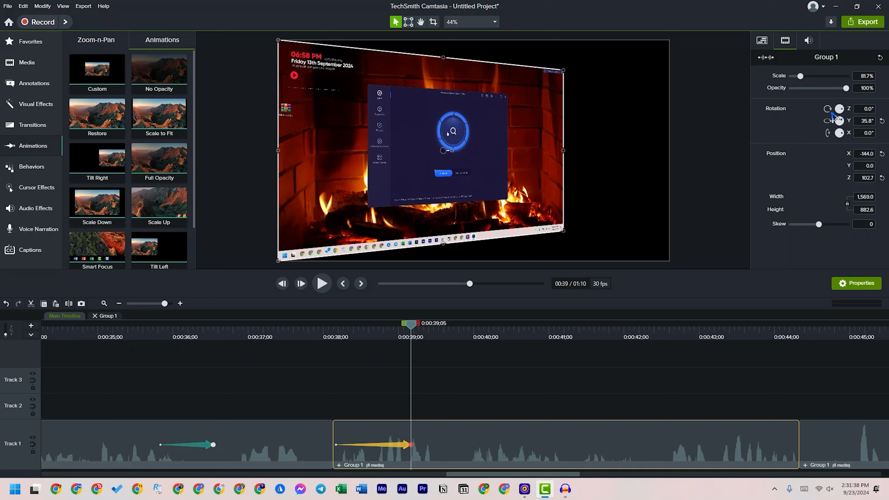
Set the tilted clip's Y rotation to 40° and move it to about X -164.8
left_click_drag(844, 125, 848, 111)
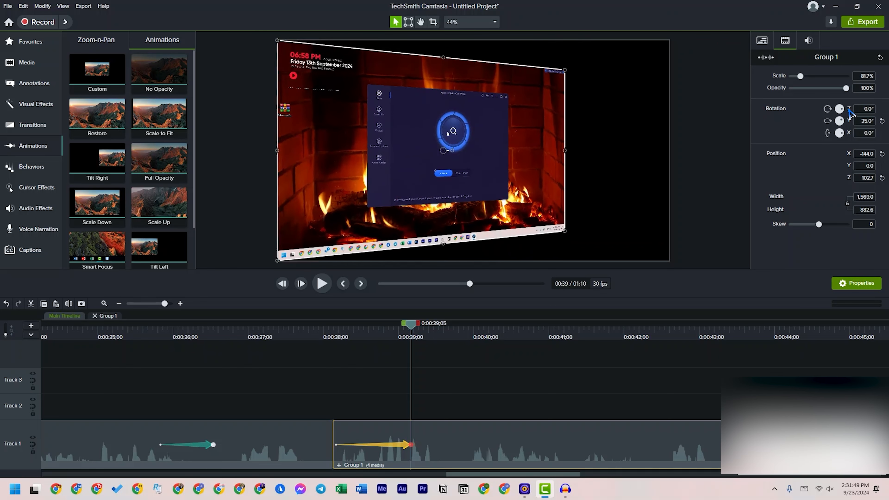
left_click_drag(800, 76, 806, 85)
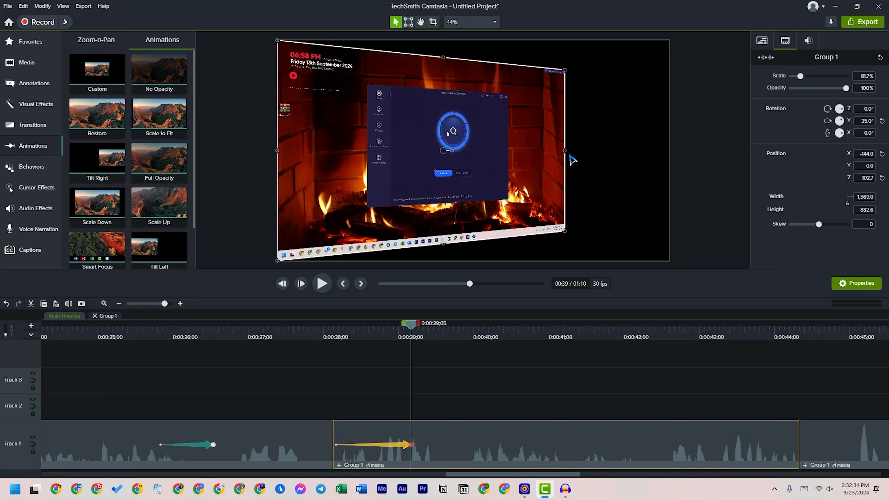
left_click(764, 39)
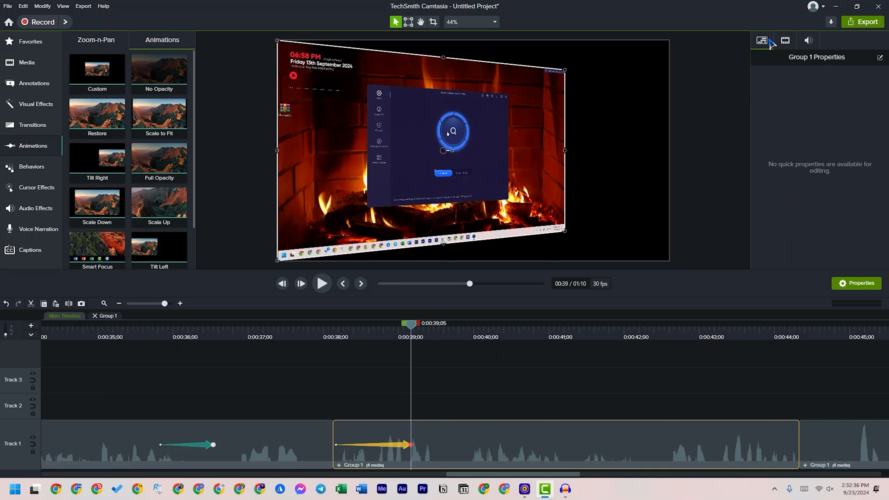
left_click(785, 42)
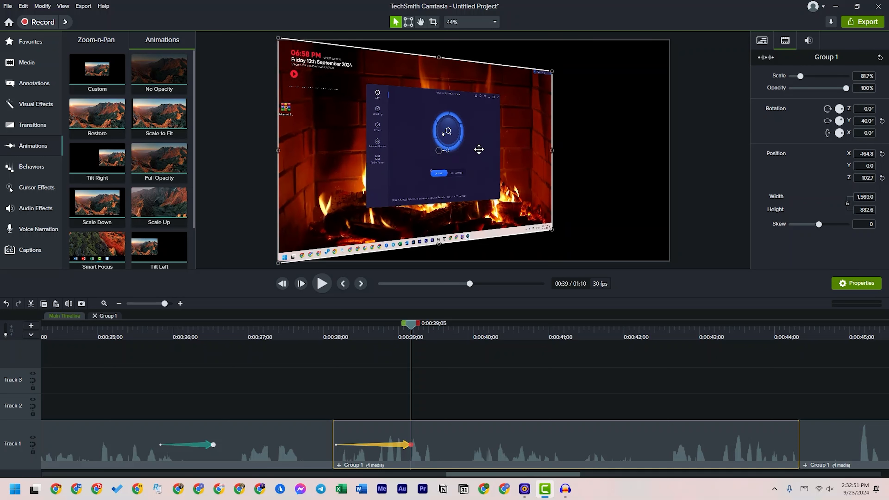
Play the tilt animation from 0:00:38;04 and scrub on to 0:00:41;12
left_click(519, 391)
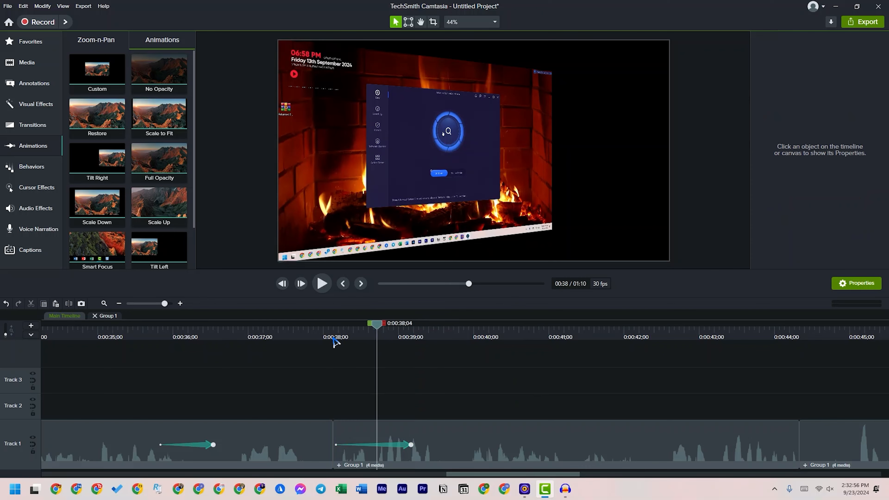
left_click(333, 339)
left_click(321, 283)
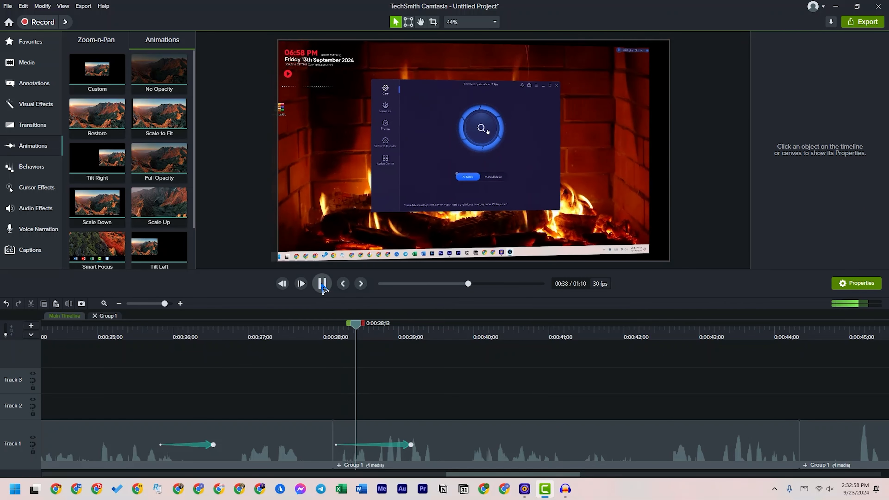
left_click(321, 284)
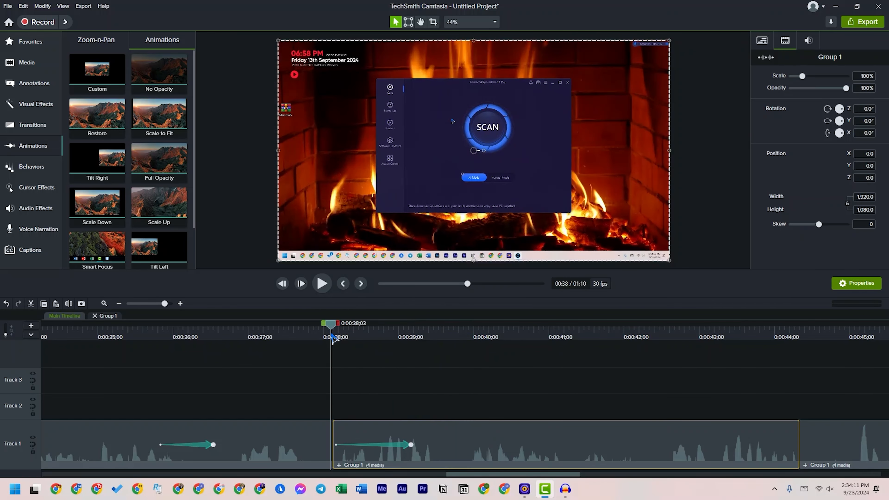
left_click_drag(333, 335, 579, 385)
Move the tilted clip up to Track 2, then try scaling it to about 52.1% and undo the scaling
left_click_drag(499, 437, 496, 413)
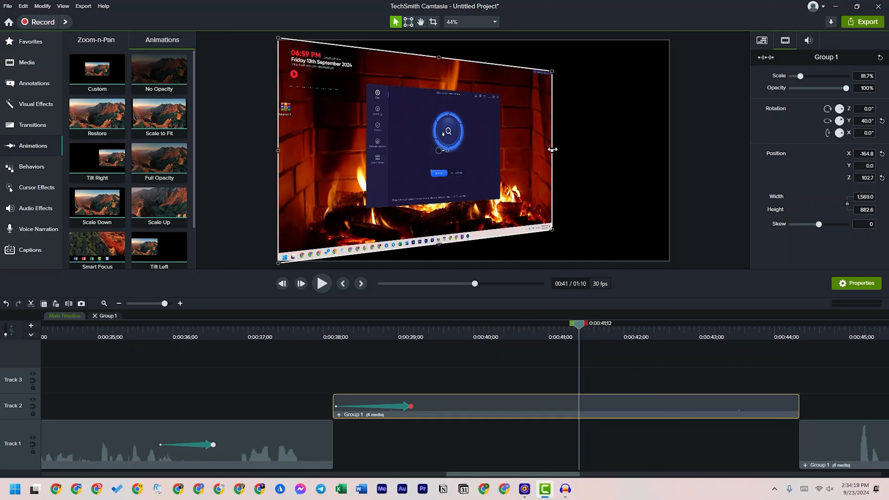
left_click_drag(553, 151, 476, 151)
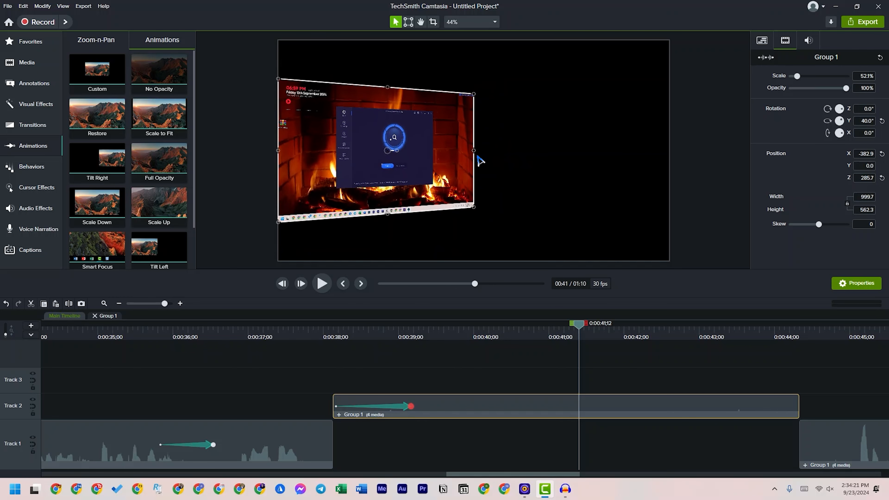
key("ctrl+z")
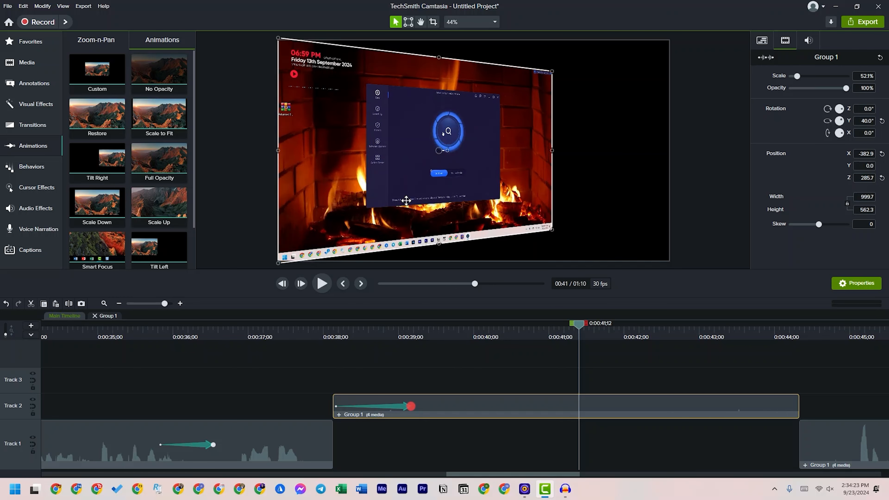
Place the image 1726895364188.jpg on Track 1 beneath the tilted clip and extend it to fill the whole gap
left_click(24, 64)
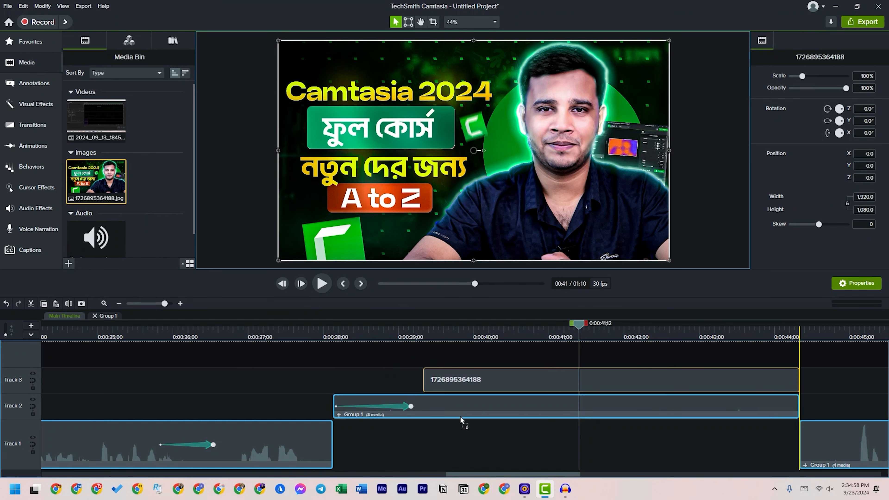
left_click_drag(446, 380, 405, 434)
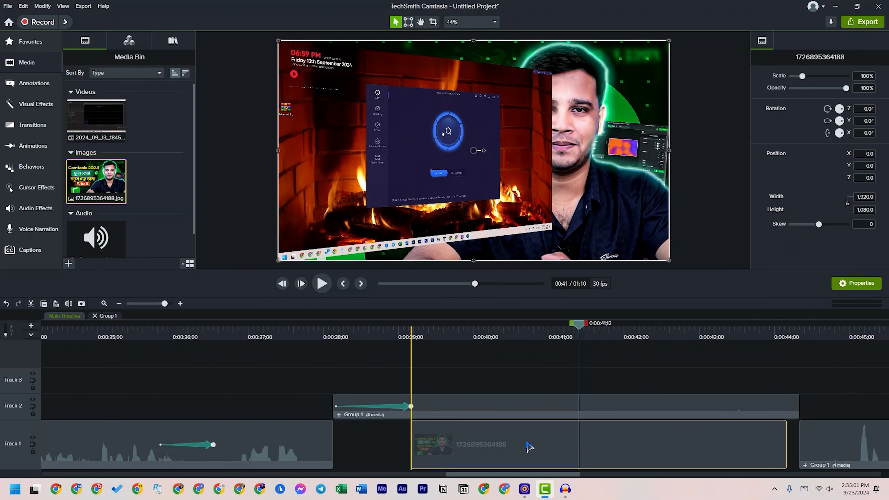
left_click_drag(529, 448, 536, 445)
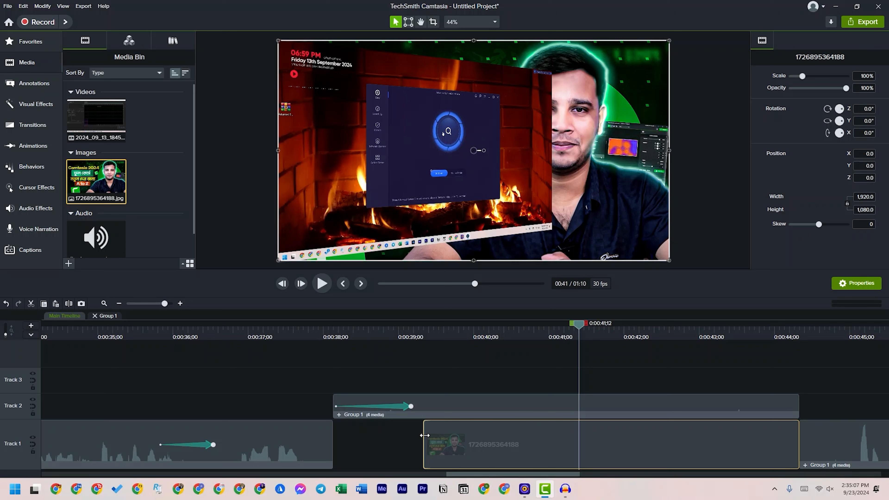
left_click_drag(424, 435, 326, 439)
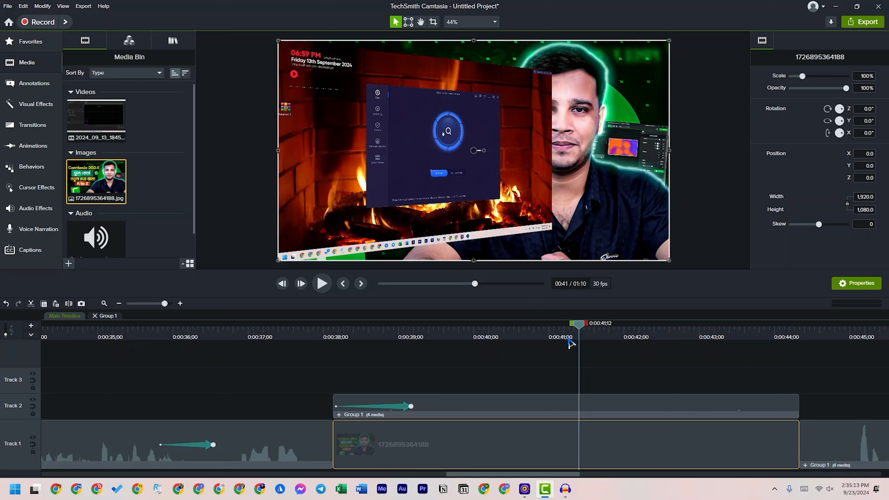
At 0:00:39;05, scale the tilted clip to 47%, position it at X -419.8, Y 129.3, and play the animation
left_click_drag(579, 329, 446, 361)
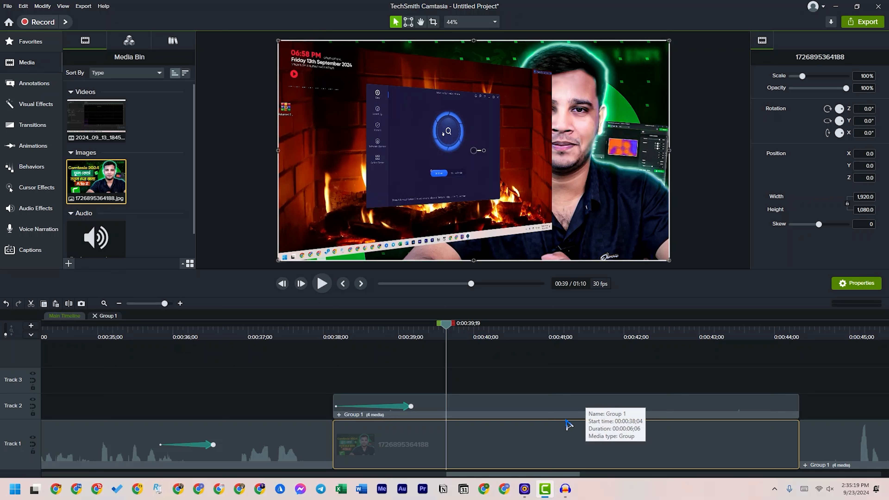
left_click(459, 148)
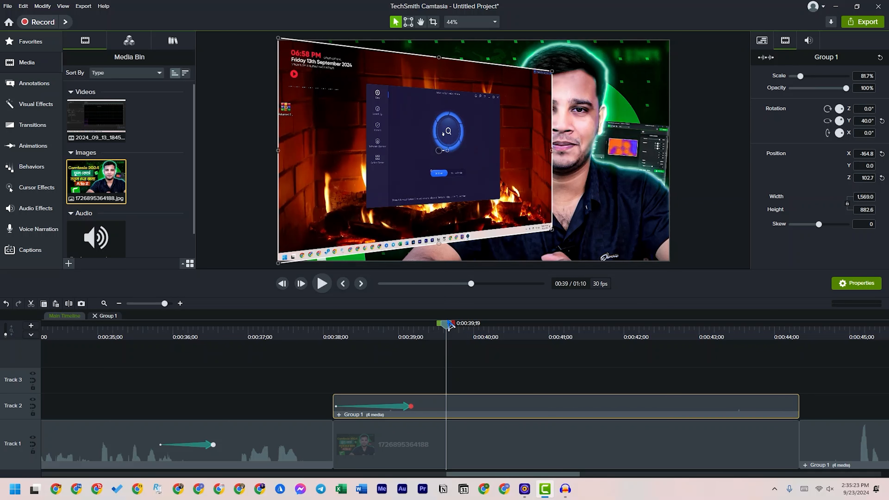
left_click_drag(447, 338, 411, 335)
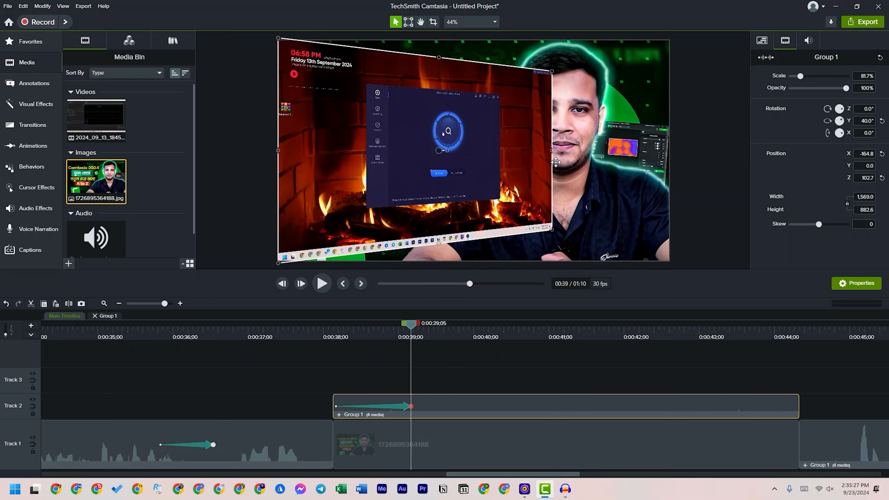
left_click_drag(552, 150, 459, 151)
left_click_drag(439, 188, 439, 158)
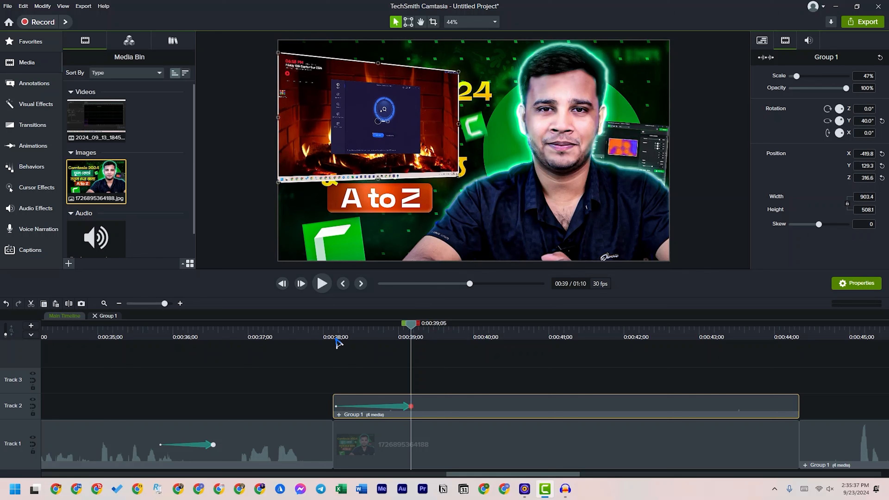
left_click(341, 338)
left_click(321, 284)
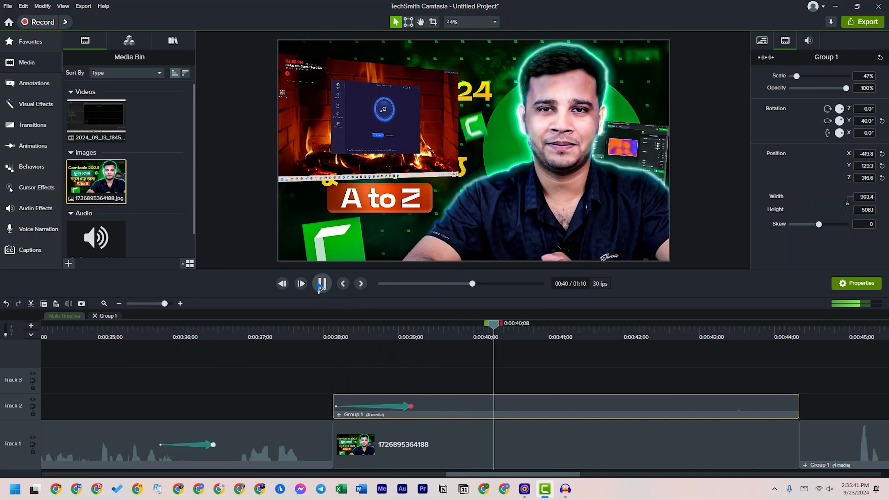
Stop playback and scrub around the end of the tilted Track 2 clip, finishing at 0:00:44;02
left_click(325, 286)
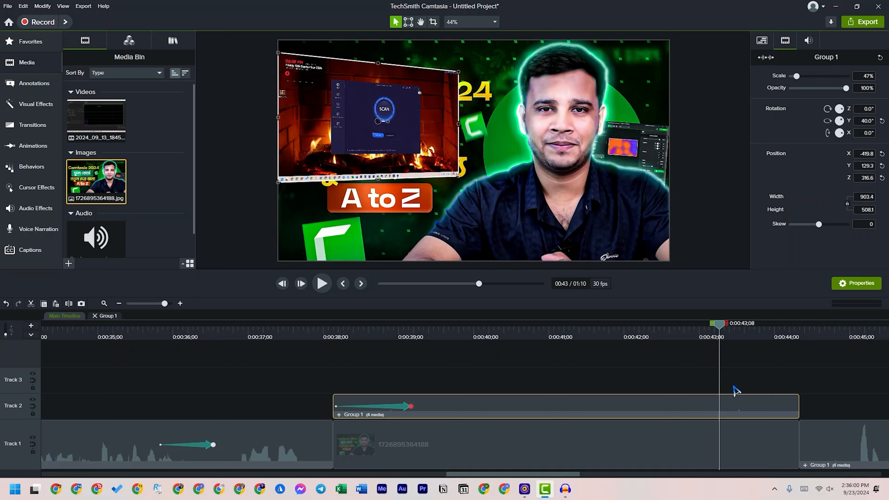
left_click_drag(721, 331, 811, 345)
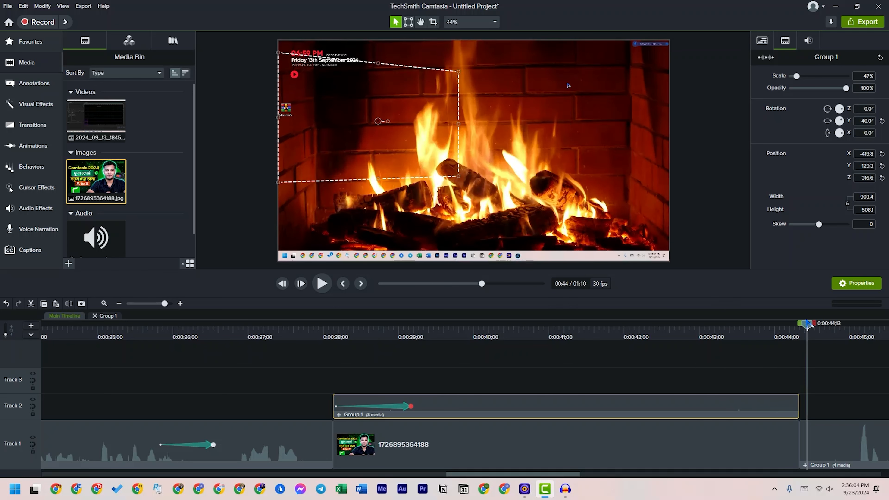
left_click(784, 329)
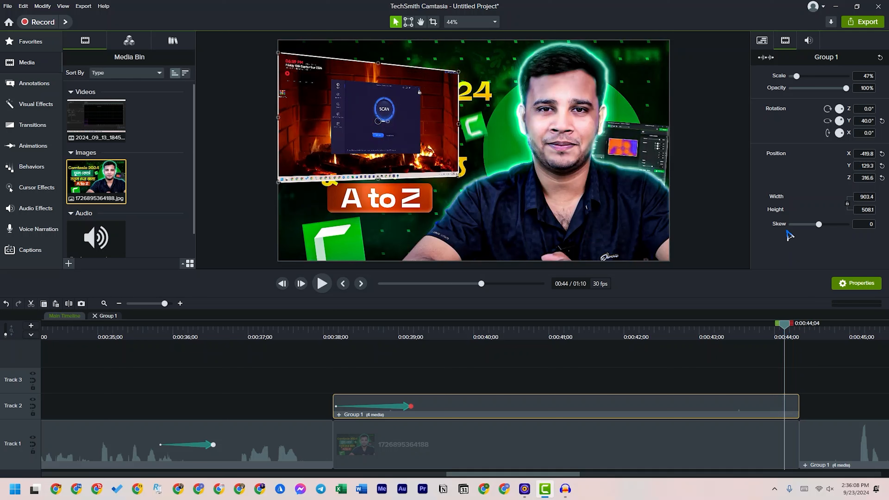
mouse_move(787, 332)
left_mouse_down()
mouse_move(802, 332)
mouse_move(779, 333)
left_mouse_up()
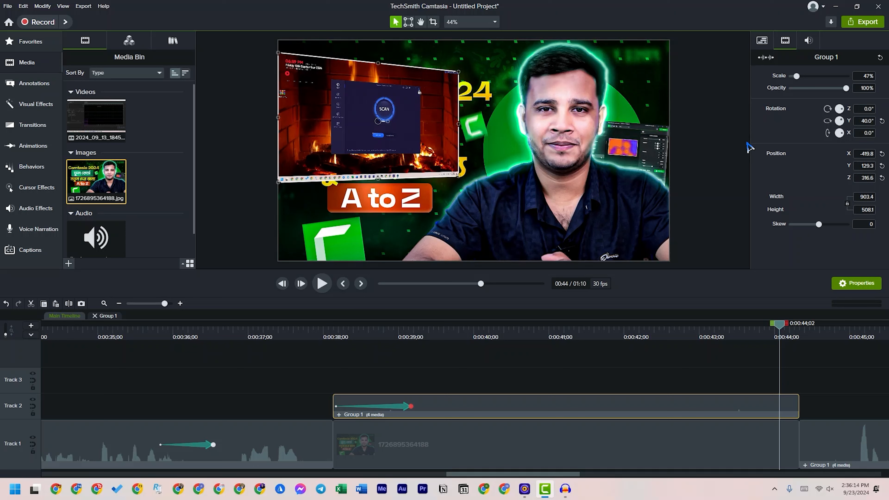
Try resetting the tilted clip's Y rotation and scaling it to 74.2%, and undo both changes
left_click(882, 121)
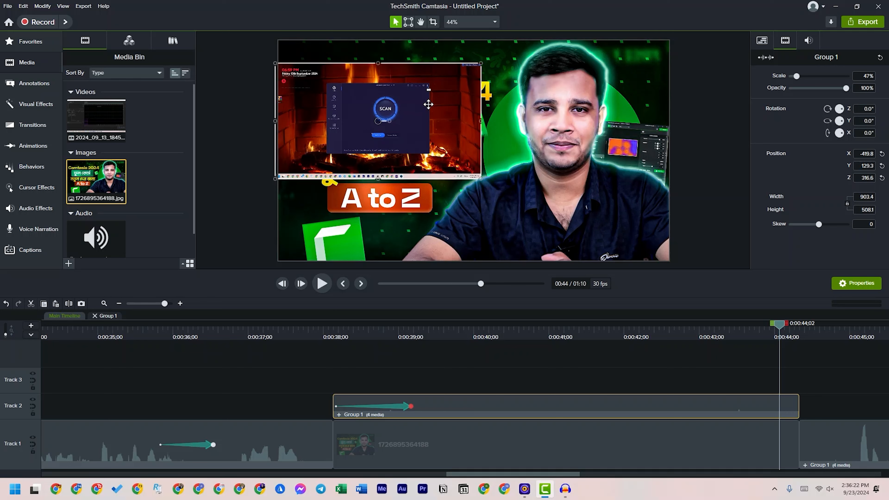
left_click_drag(481, 120, 599, 134)
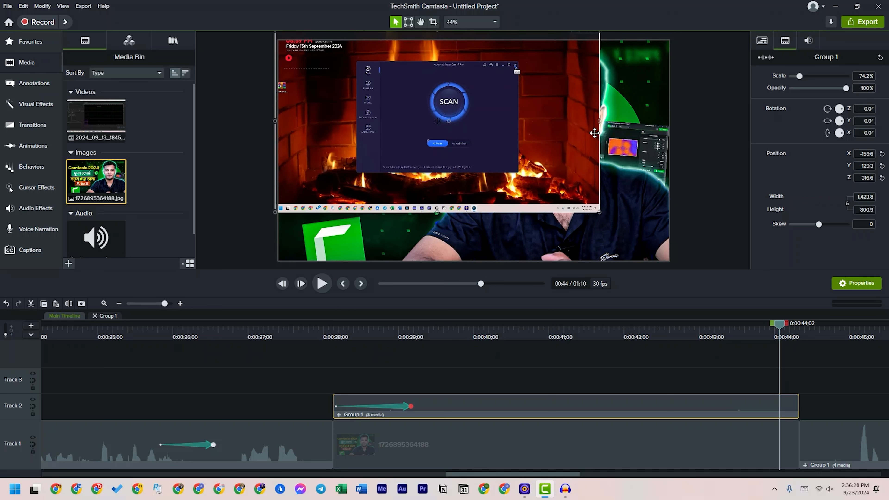
key("ctrl+z")
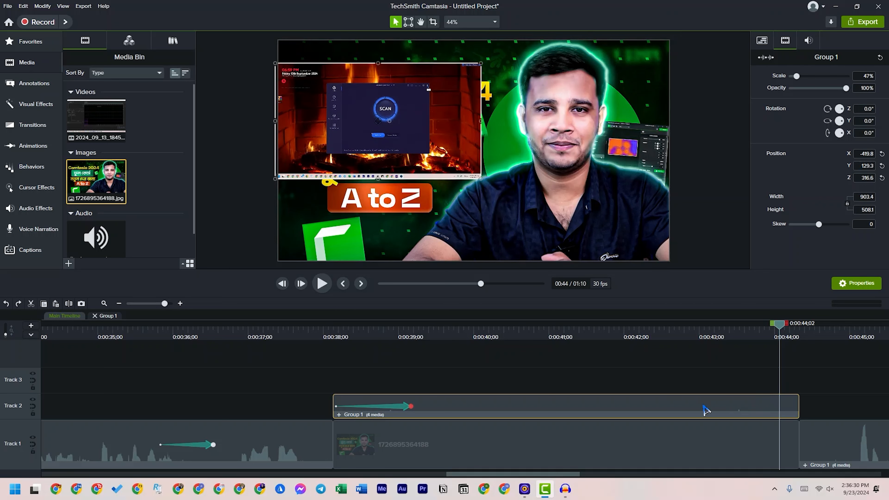
key("ctrl+z")
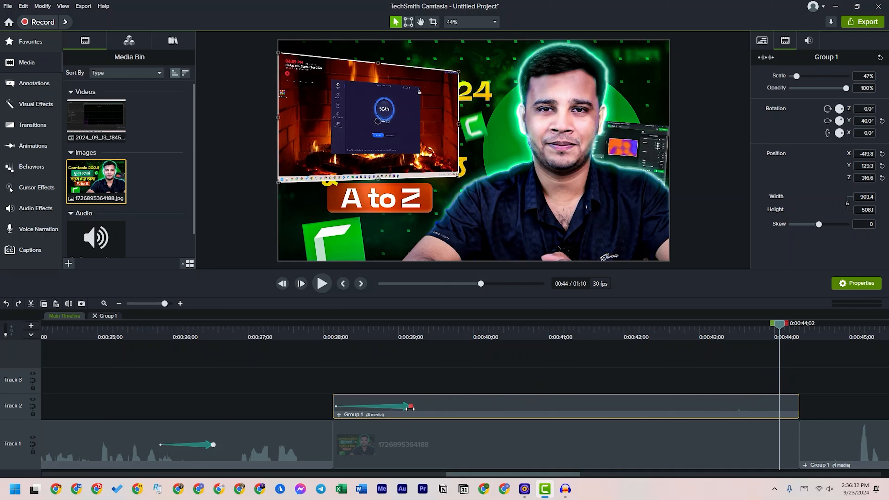
Add a second Custom animation near the end of the tilted Track 2 clip, ending at 0:00:44;04
left_click_drag(378, 338, 406, 338)
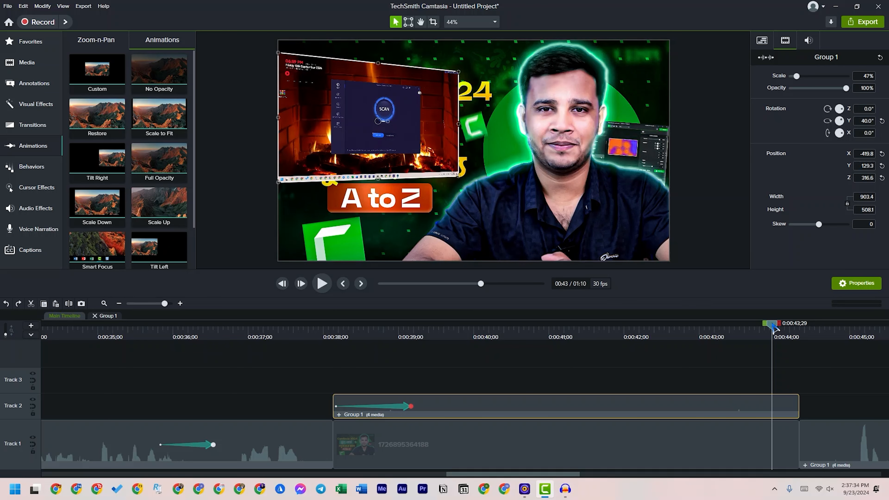
left_click_drag(774, 327, 754, 325)
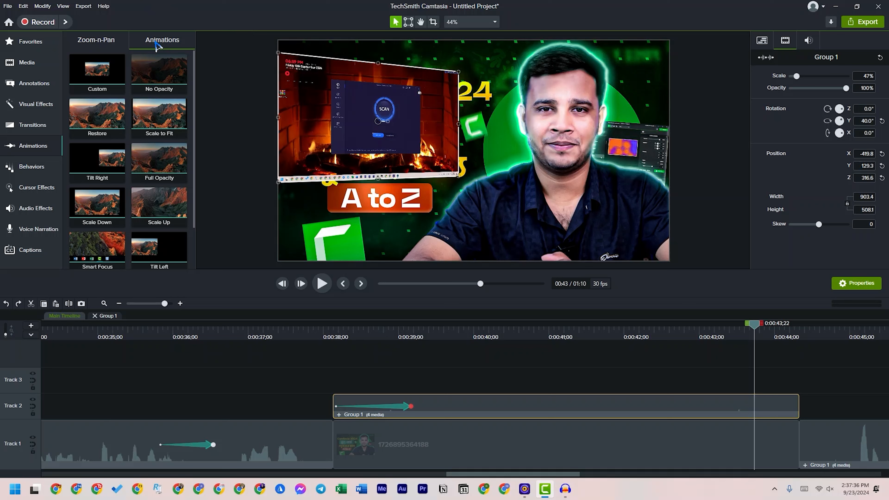
left_click_drag(97, 69, 783, 399)
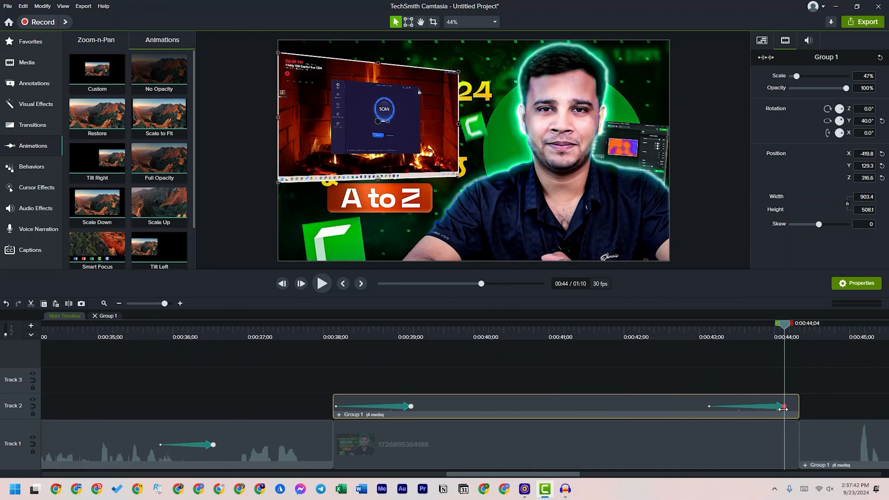
At 0:00:44;04, reset the clip's X, Y and Z position and Y rotation to 0, and set its scale to 100%
left_click(881, 165)
left_click(881, 177)
left_click(881, 153)
left_click(881, 120)
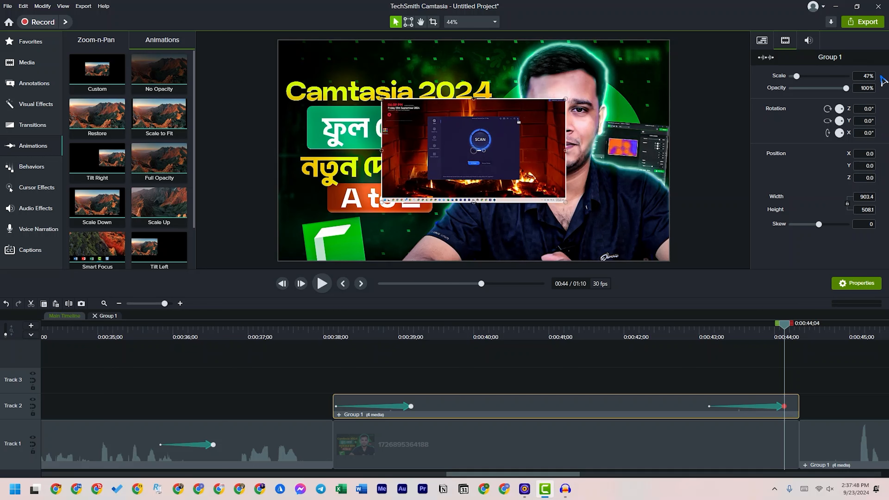
left_click(885, 76)
left_click(871, 76)
key("Return")
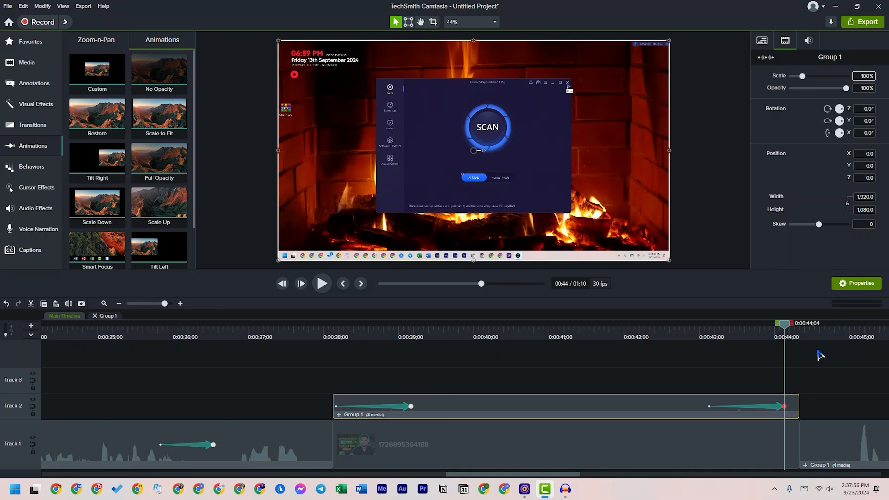
Extend the second animation to the clip's end at 0:00:44;10 and shorten it by starting it at about 0:00:43;15
left_click_drag(785, 406, 793, 407)
left_click_drag(799, 408, 799, 408)
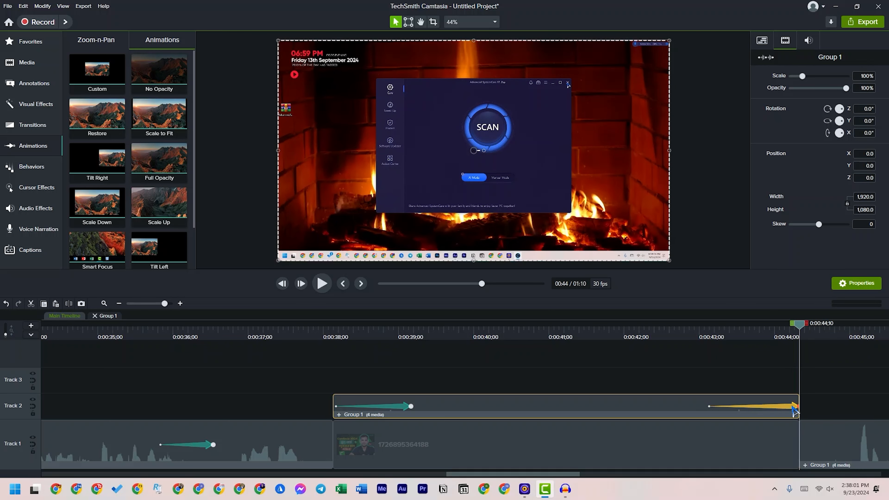
left_click_drag(714, 409, 747, 407)
Play the closing animation from just before 0:00:42 through the clip's end, and scrub back to 0:00:39;01
left_click(627, 327)
key("space")
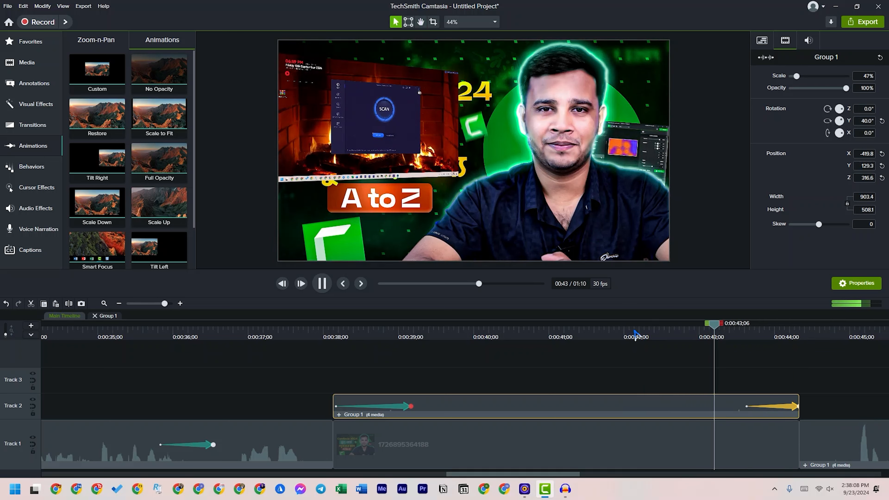
key("space")
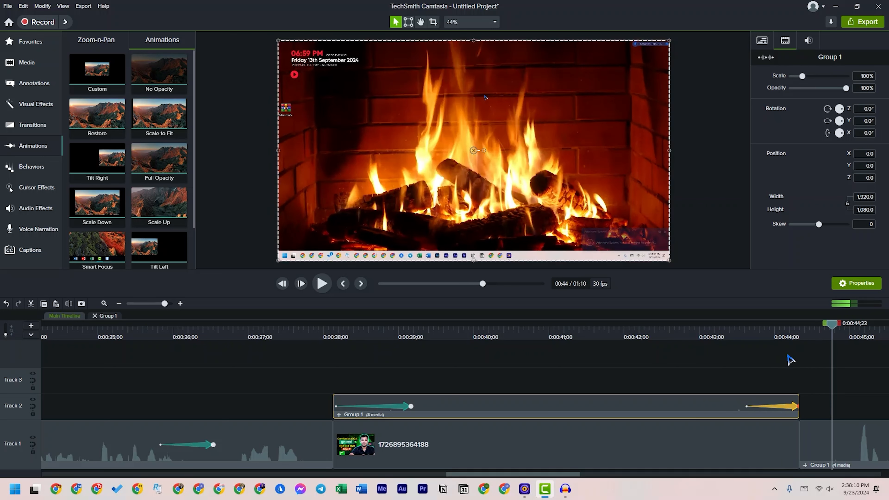
left_click_drag(779, 338, 843, 399)
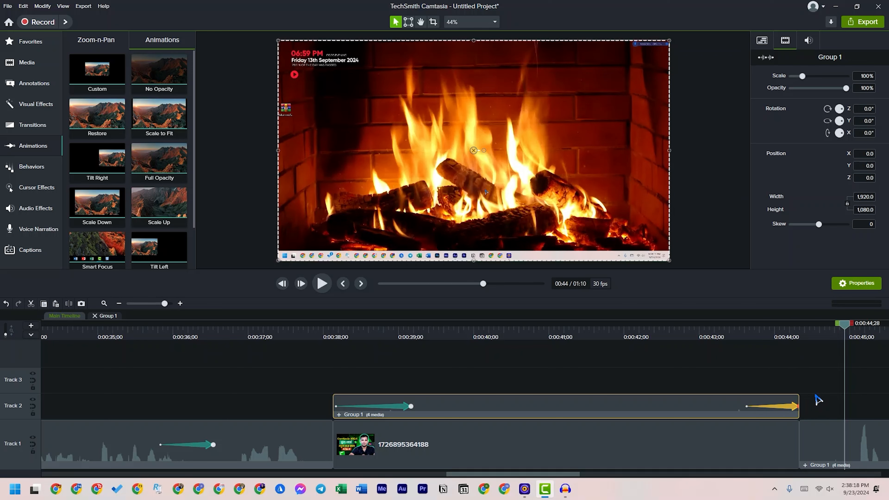
left_click_drag(509, 344, 401, 350)
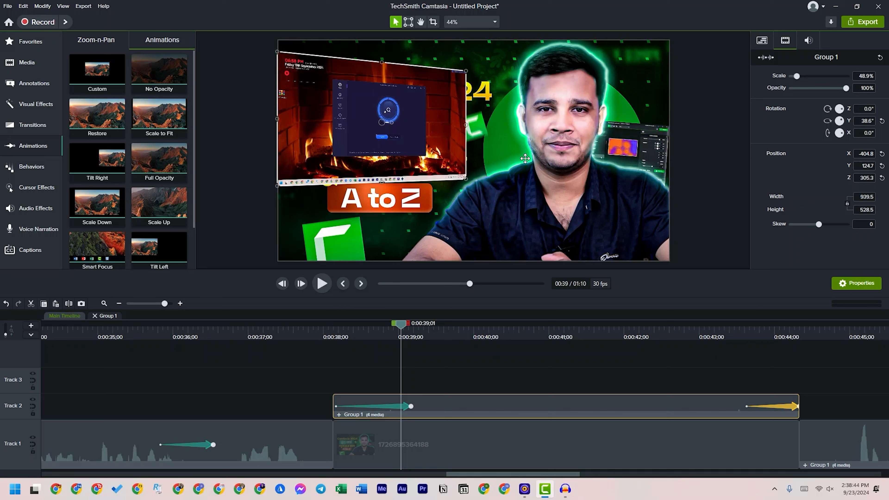
Add a Custom animation in the middle of the tilted Track 2 clip, running from about 0:00:40;02 to 0:00:40;25
scroll(146, 105, "down", 2)
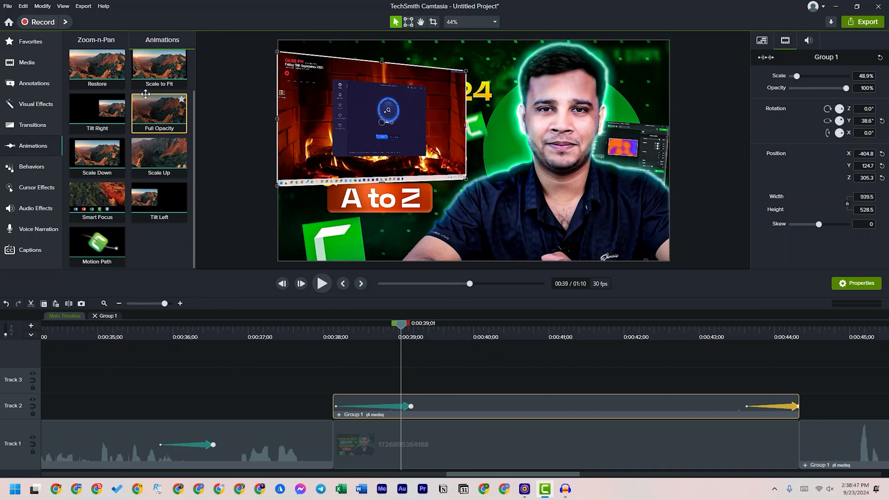
scroll(145, 105, "up", 2)
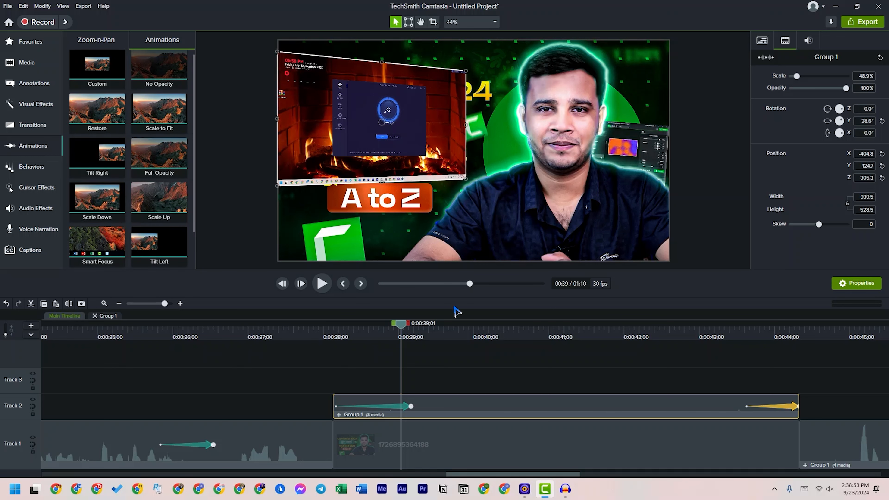
left_click_drag(404, 327, 462, 330)
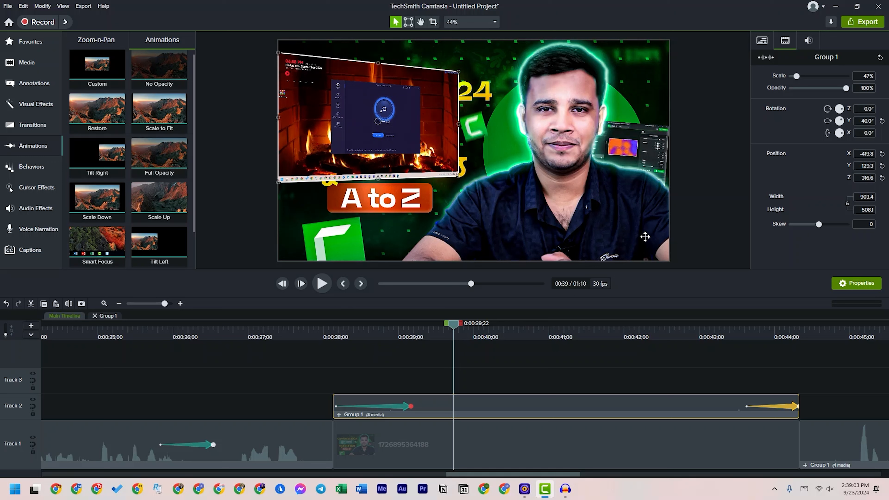
left_click_drag(456, 327, 589, 327)
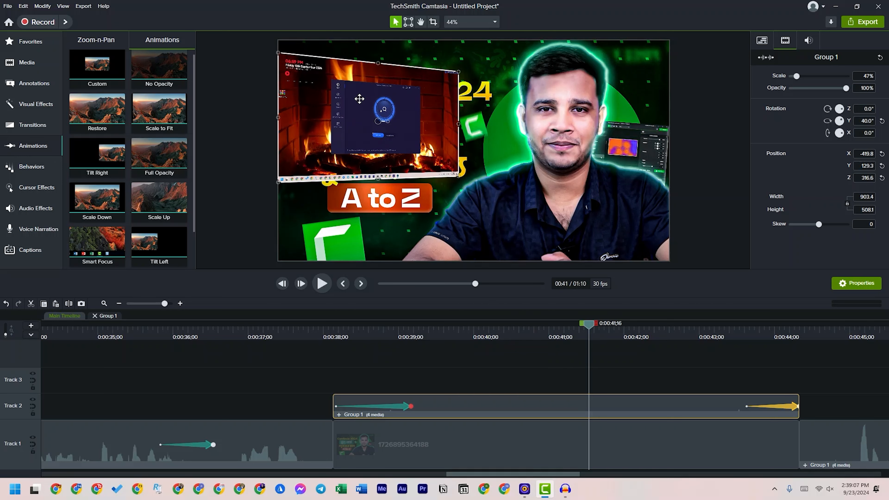
left_click_drag(595, 327, 488, 301)
left_click_drag(97, 66, 536, 407)
left_click_drag(464, 406, 479, 406)
left_click(541, 335)
left_click_drag(542, 336, 537, 337)
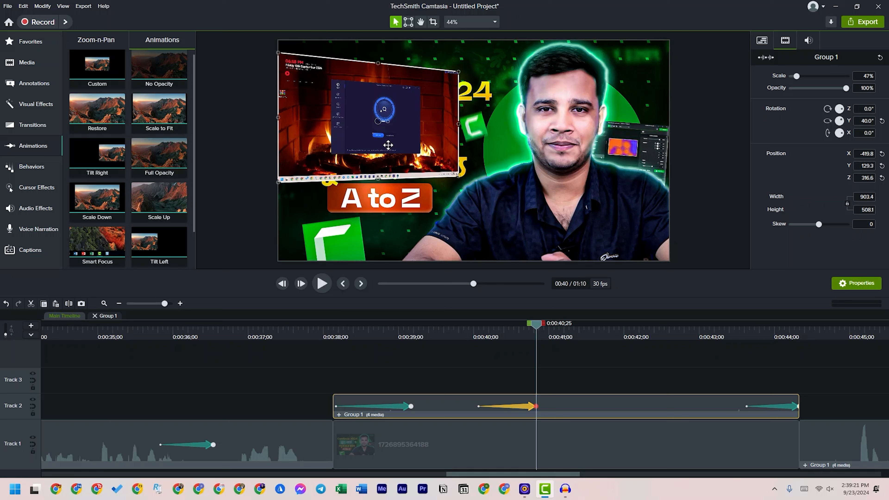
At 0:00:40;25, move the clip to the canvas's lower right and turn its Y rotation to about -54.5°
left_click_drag(354, 128, 582, 198)
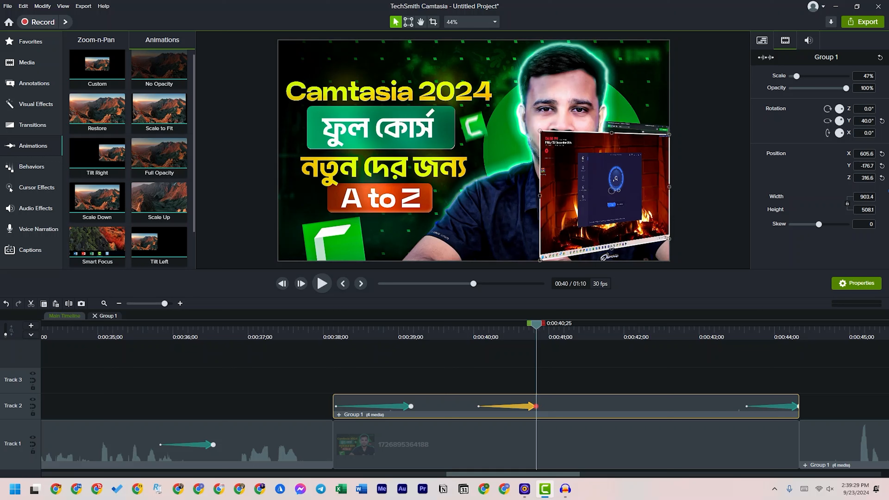
left_click(882, 122)
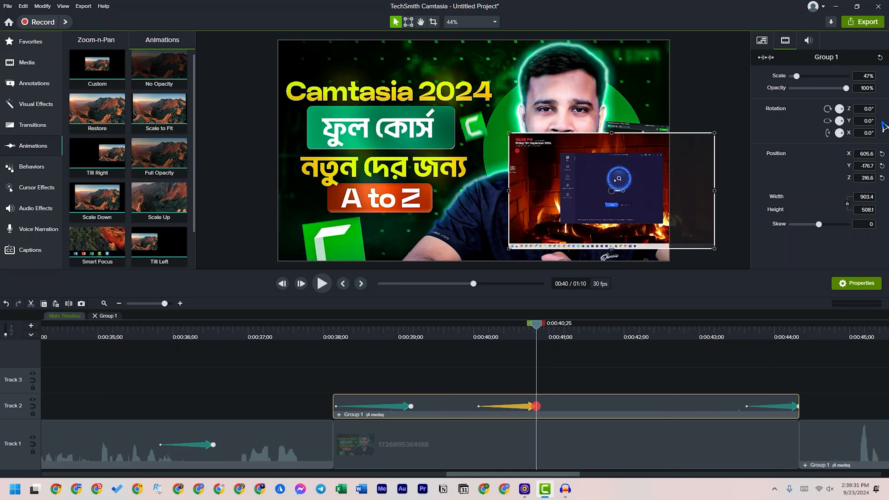
left_click(854, 123)
left_click_drag(843, 123, 844, 130)
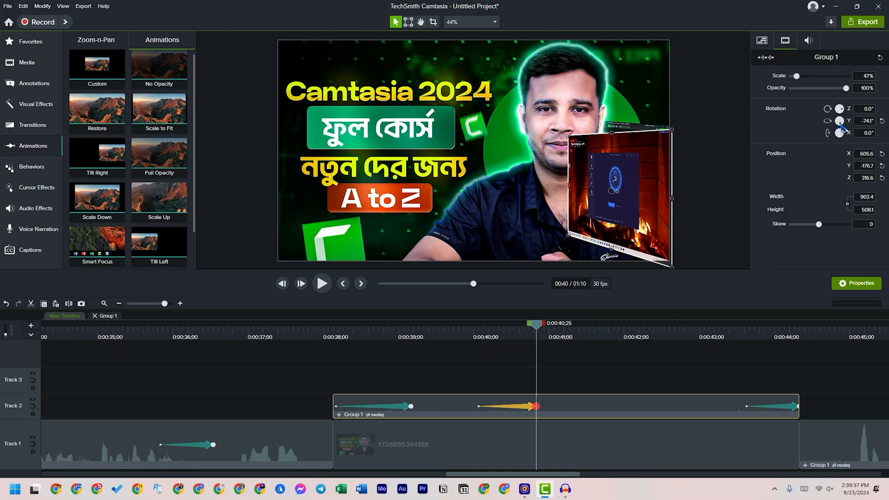
key("ctrl+z")
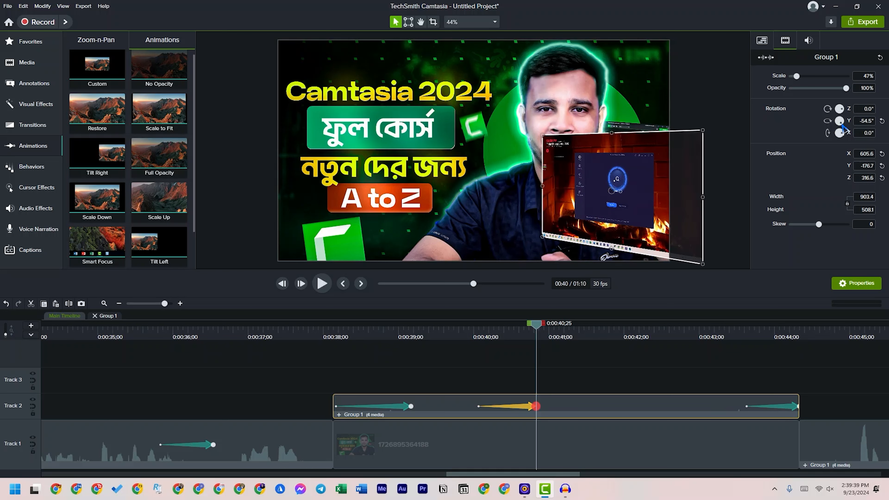
left_click_drag(664, 204, 621, 200)
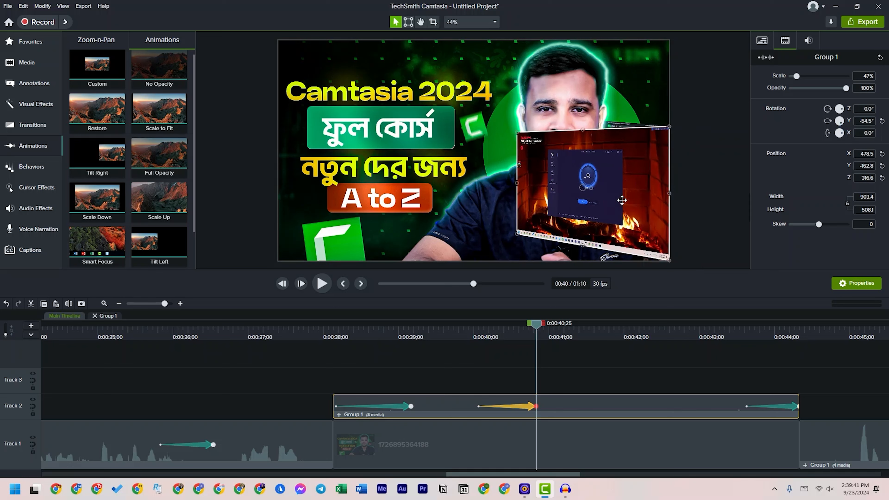
Enlarge the tilted clip to about 70.4% scale and fit it against the canvas's right edge, vertically centred
left_click_drag(583, 131, 581, 59)
left_click_drag(581, 171, 573, 170)
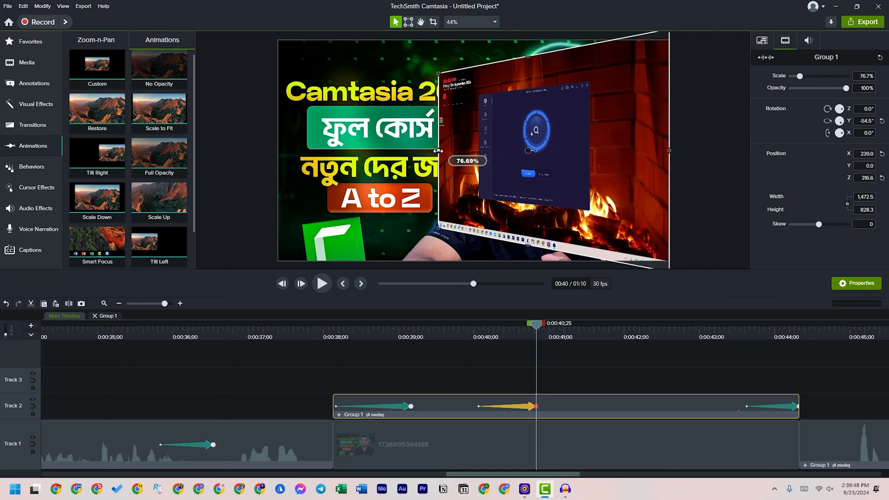
left_click_drag(436, 151, 472, 153)
left_click(472, 152)
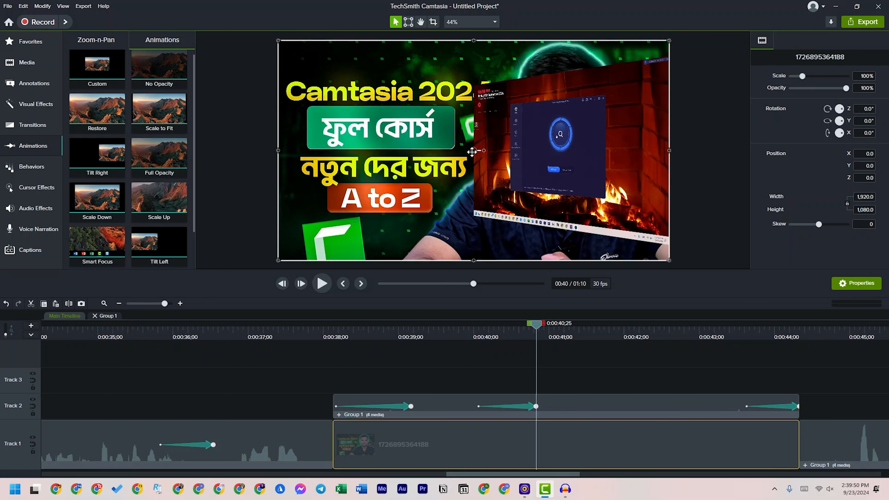
left_click(531, 155)
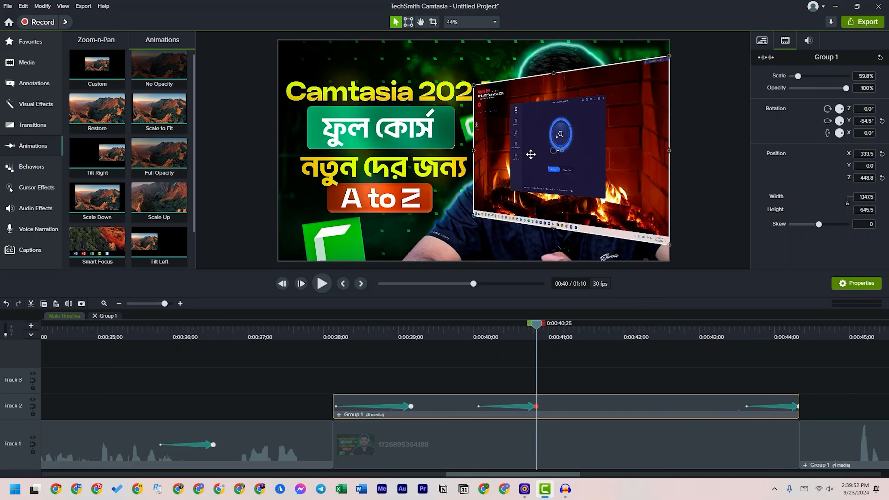
left_click_drag(473, 150, 451, 151)
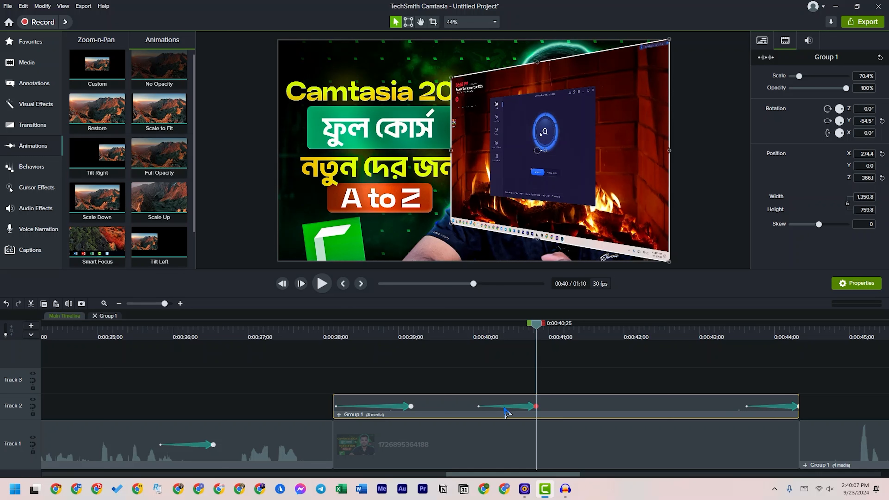
Play the clip's animations from 0:00:38;14, and play the closing animation from 0:00:43;13
left_click(530, 407)
left_click(372, 330)
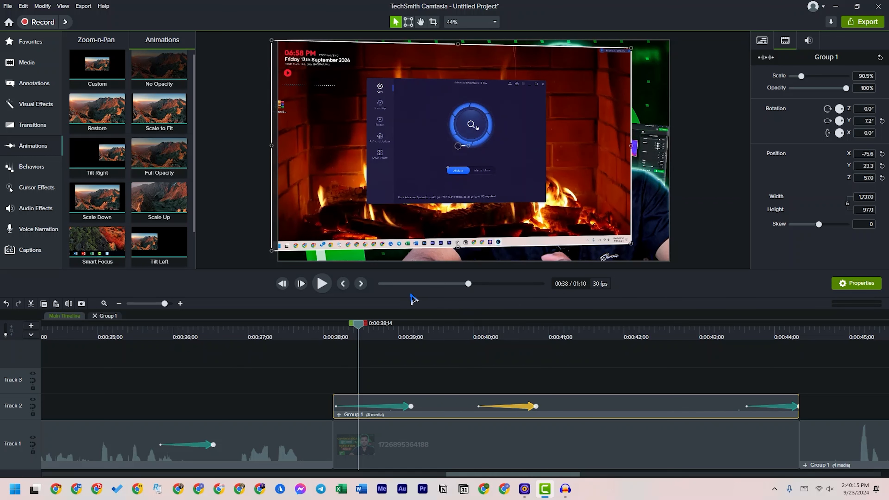
left_click(322, 283)
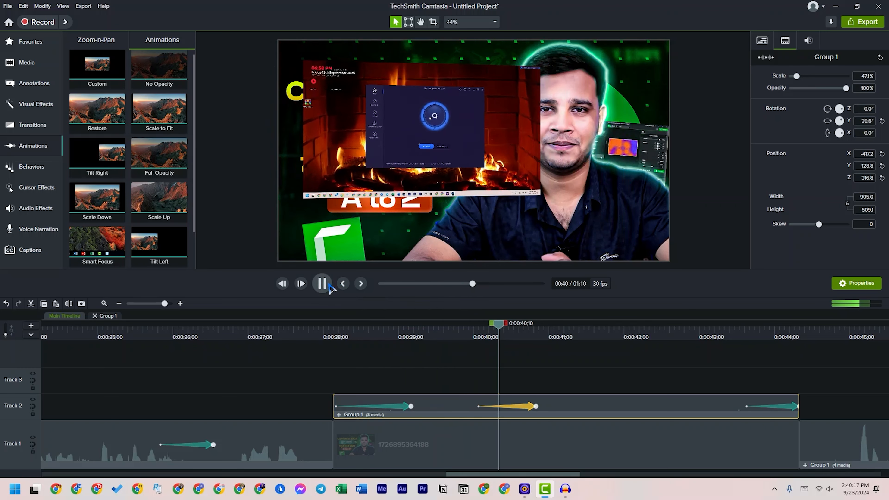
left_click(322, 283)
left_click_drag(616, 326, 732, 340)
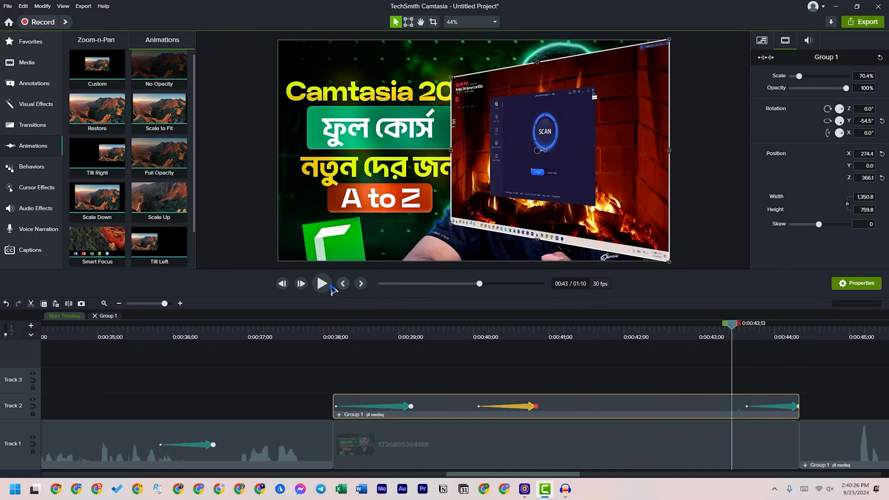
left_click(325, 284)
left_click(322, 284)
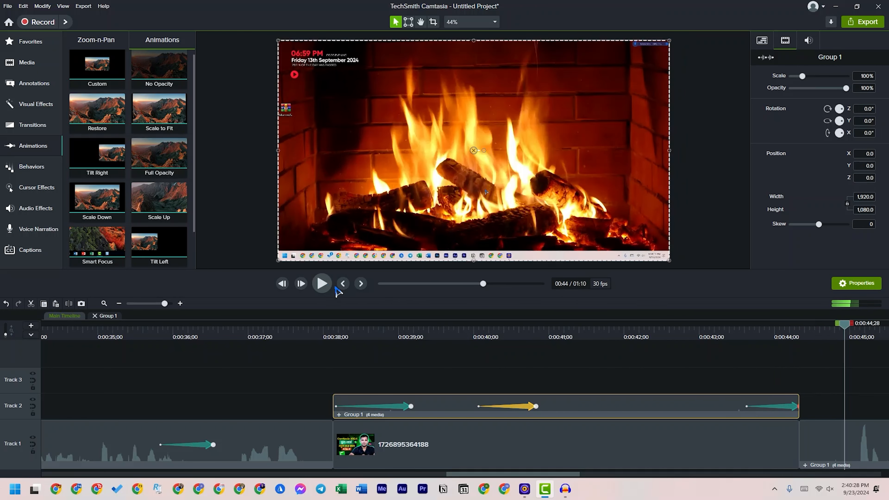
Add a Custom animation from 0:00:41;27 to 0:00:42;27 and shrink the clip to about 40.3% at the canvas's lower left
left_click_drag(770, 339, 618, 345)
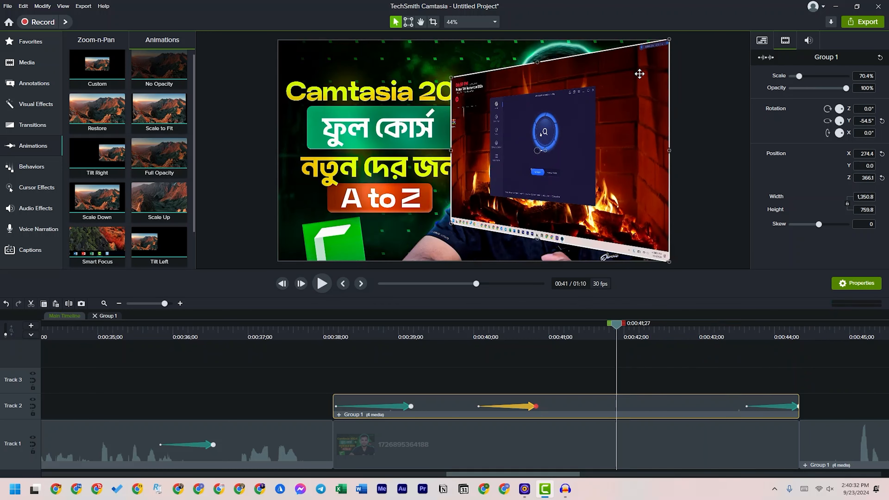
left_click_drag(151, 87, 692, 409)
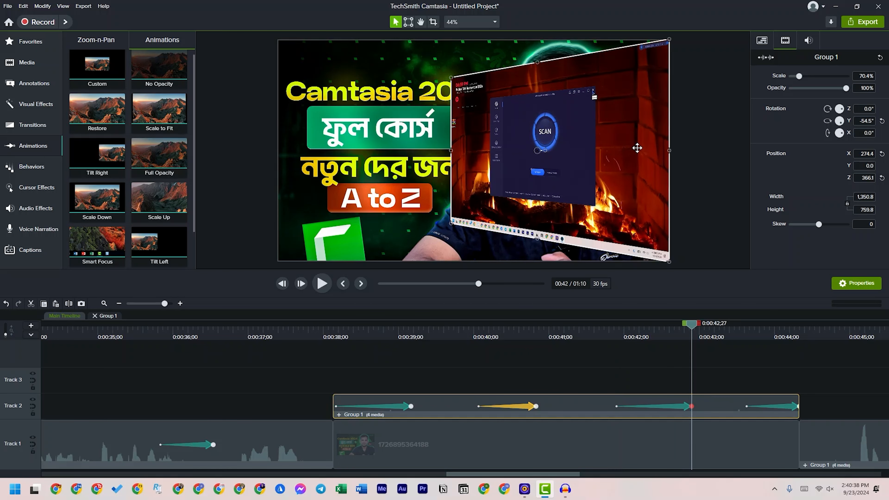
left_click_drag(669, 40, 327, 196)
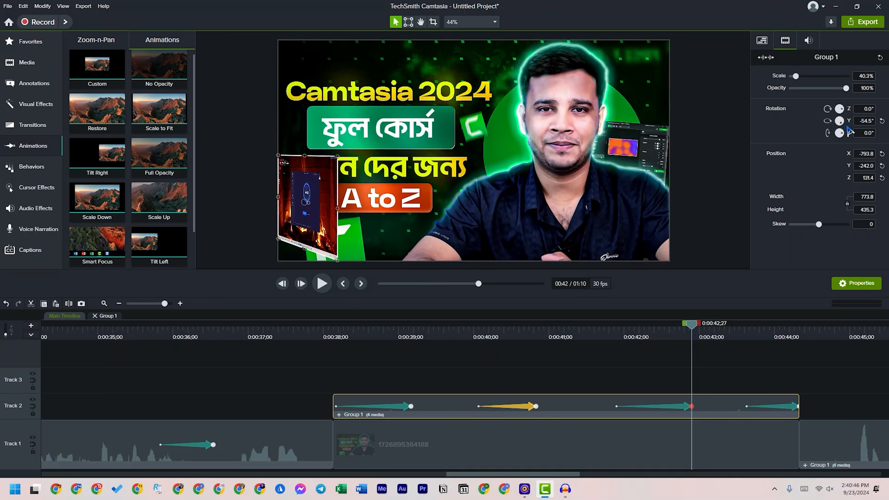
Turn the clip's Y rotation to about 63.4° and fit it into the lower-left corner at about 40.7% scale
left_click_drag(842, 127, 847, 115)
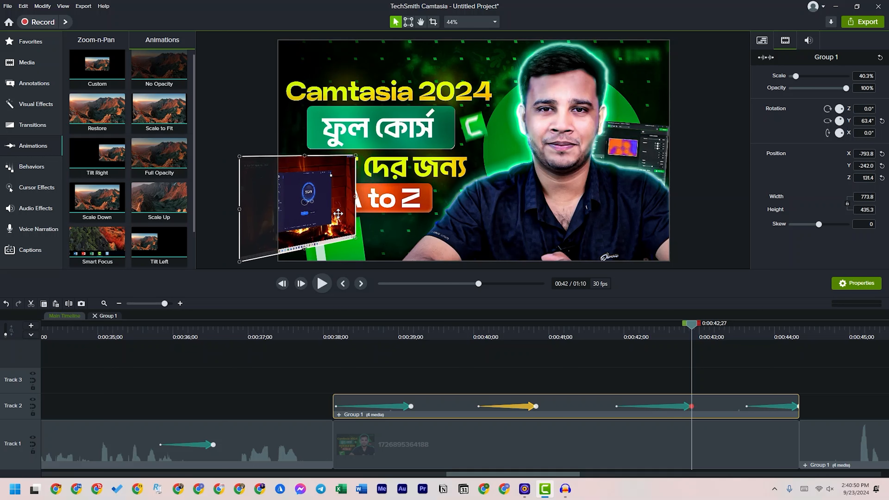
left_click_drag(342, 214, 363, 217)
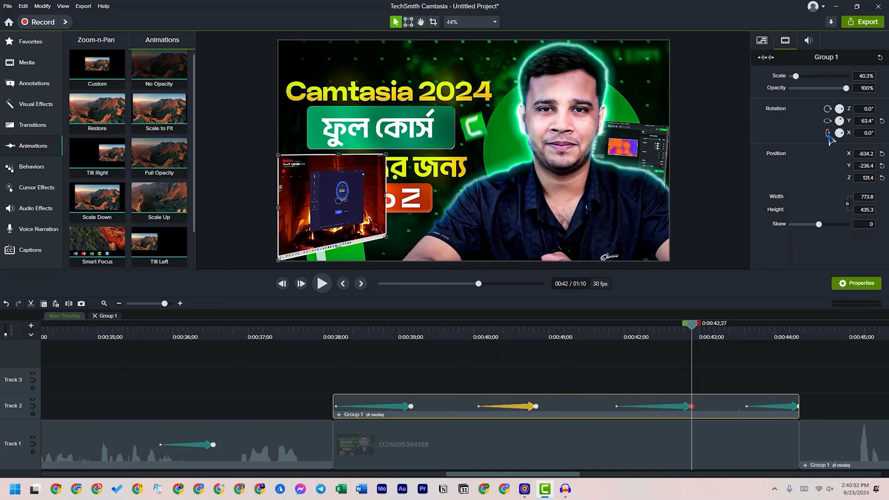
left_click_drag(796, 76, 794, 76)
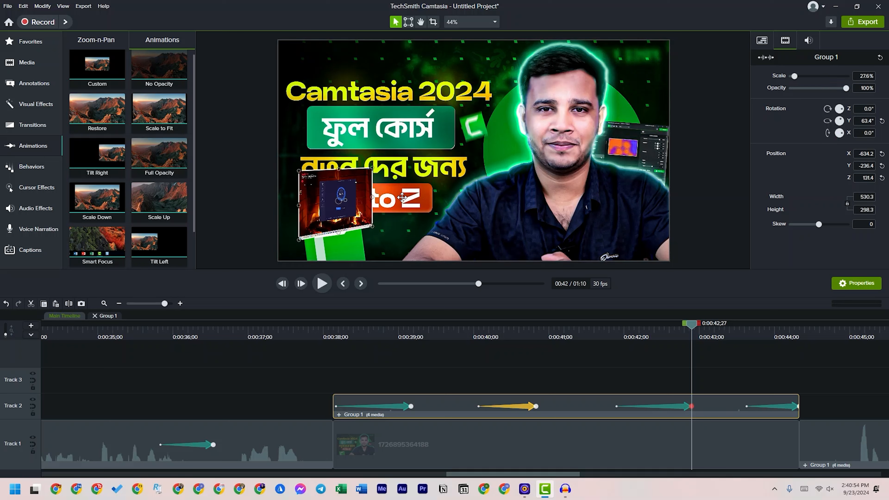
left_click_drag(357, 197, 348, 212)
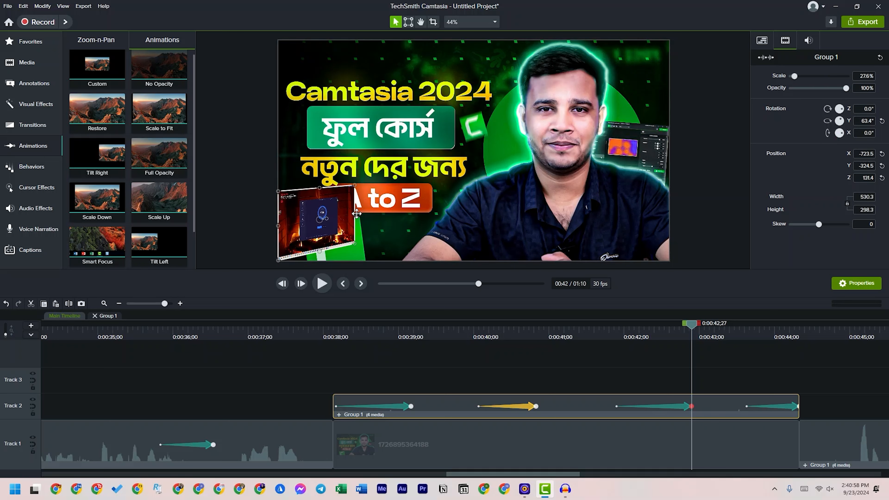
mouse_move(355, 215)
left_mouse_down()
mouse_move(383, 216)
mouse_move(360, 211)
left_mouse_up()
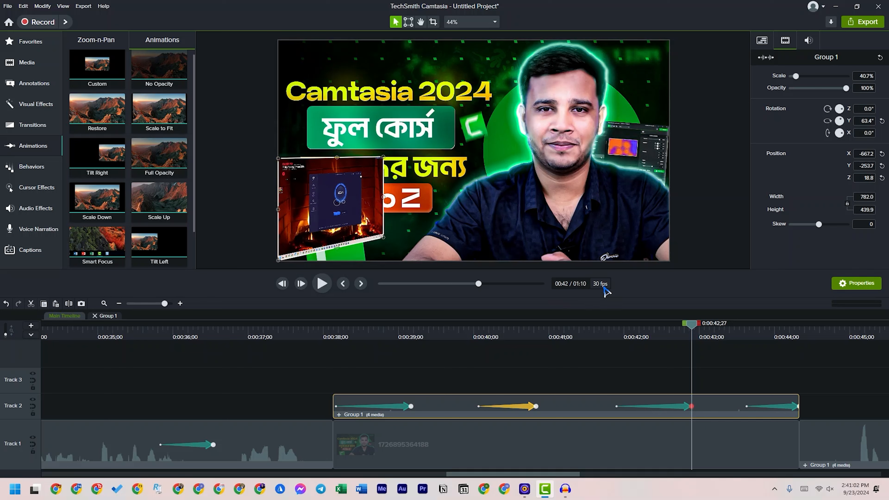
Play the full series of tilt animations from the Track 2 clip's start at about 0:00:38
left_click_drag(697, 329, 330, 325)
left_click(322, 284)
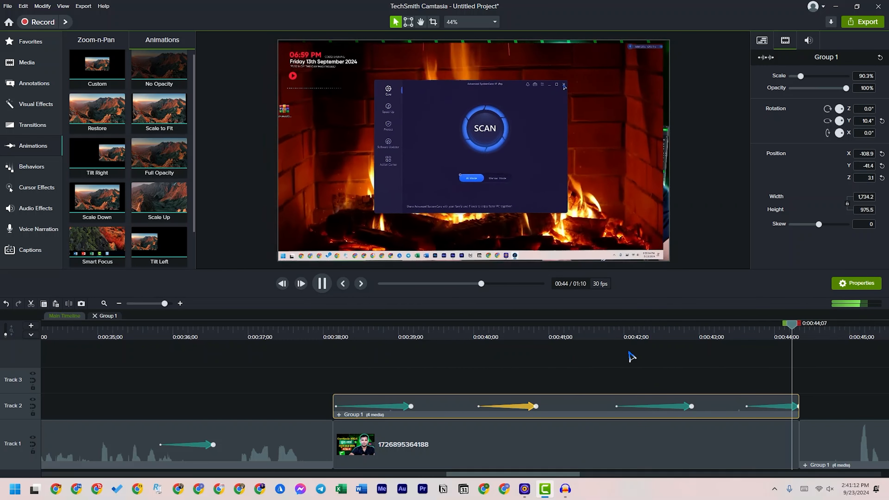
left_click(322, 284)
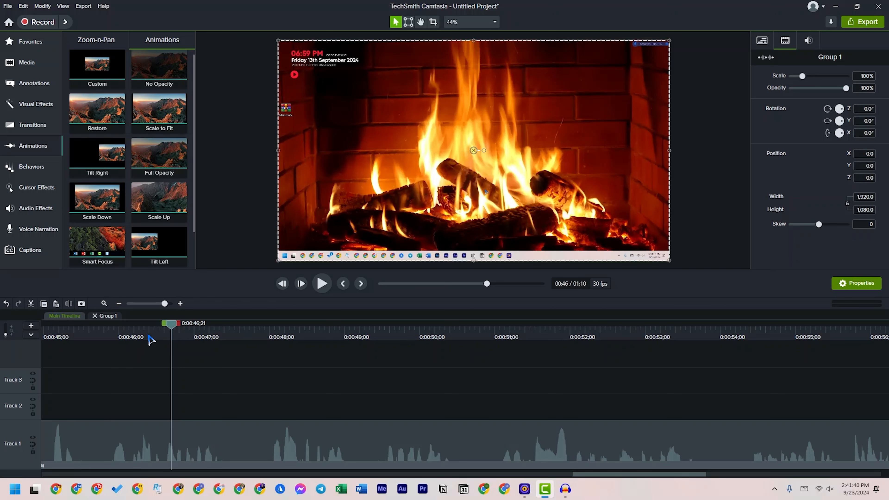
Place a purple triangle shape annotation on Track 2 at 0:00:45;05 and shorten it to end at about 0:00:46
left_click_drag(171, 329, 491, 382)
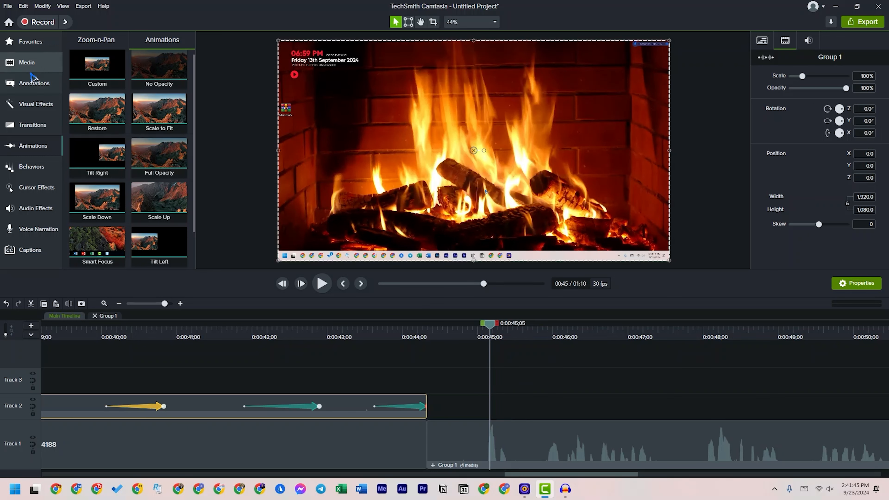
left_click(31, 84)
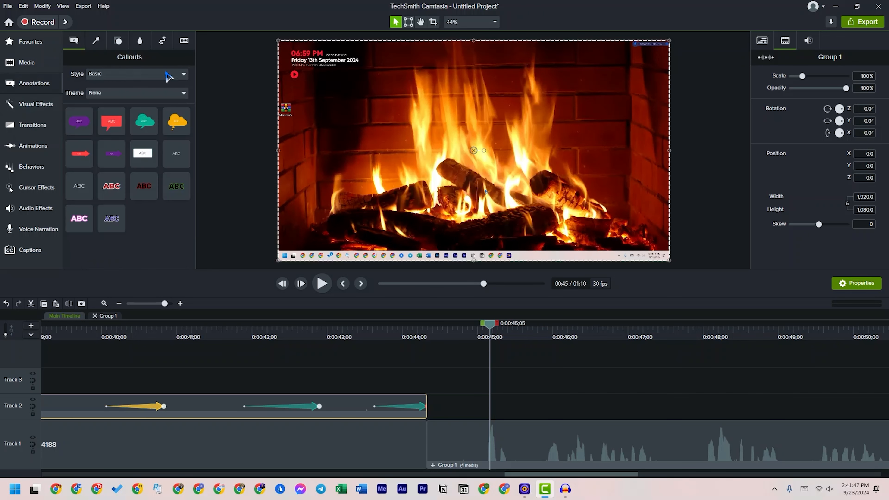
left_click(162, 42)
left_click(138, 45)
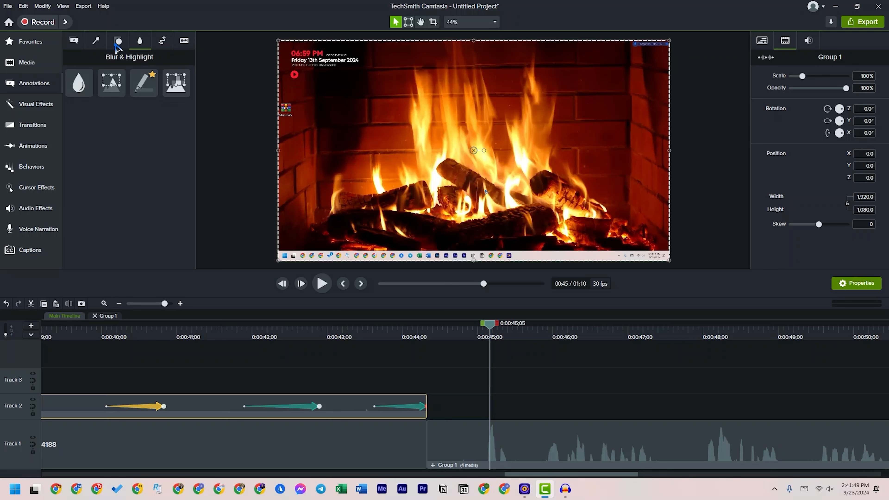
left_click(115, 44)
left_click_drag(173, 160, 489, 403)
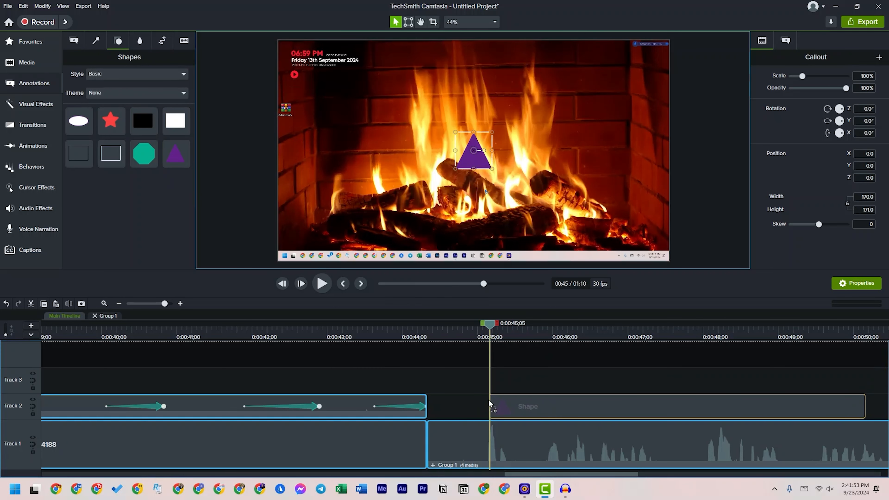
left_click_drag(865, 398, 554, 398)
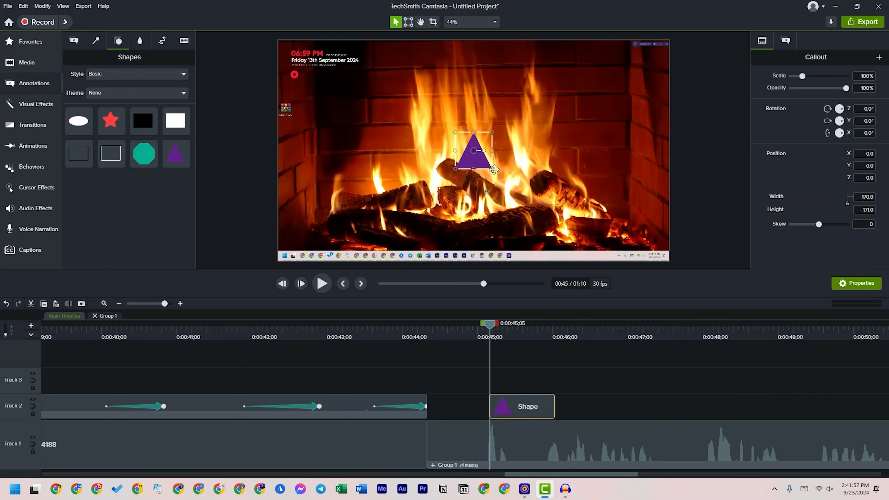
Enlarge the triangle to about 529 × 488 and move it to the canvas's lower left
left_click_drag(492, 168, 381, 229)
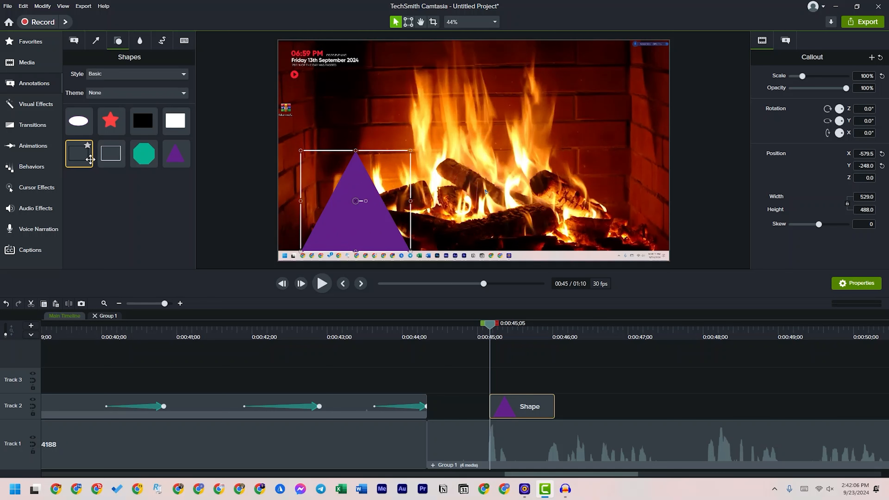
left_click_drag(176, 154, 131, 155)
Copy the triangle shape and paste the duplicate on Track 2 at 0:00:47;09
left_click(523, 407)
left_click(650, 330)
key("ctrl+v")
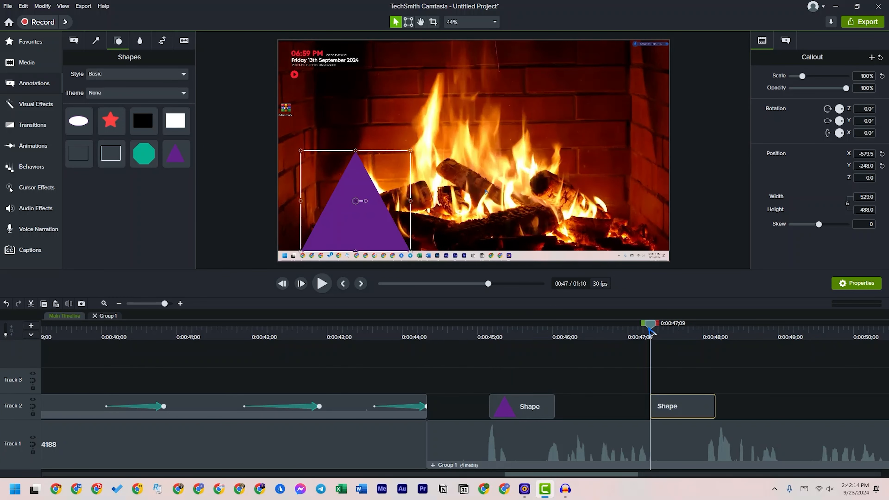
Move the duplicate triangle to the canvas's lower right corner and change the original triangle's solid fill to red
left_click_drag(346, 222, 614, 244)
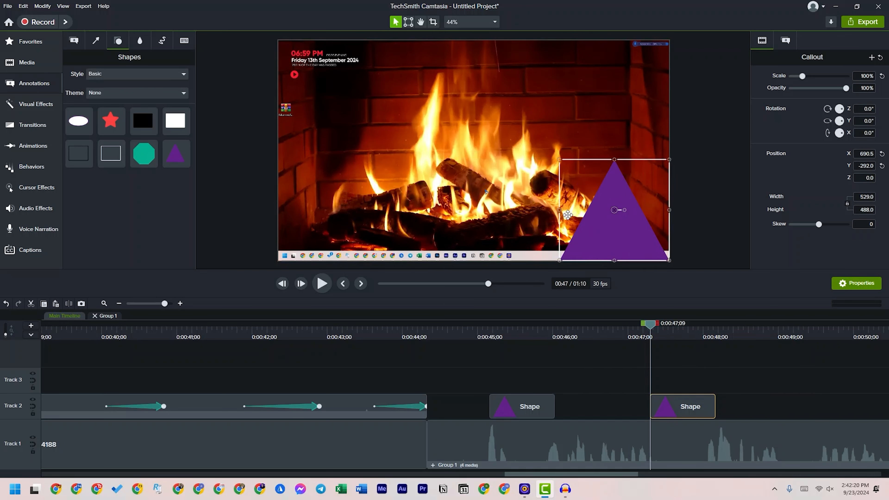
left_click(510, 331)
left_click(525, 401)
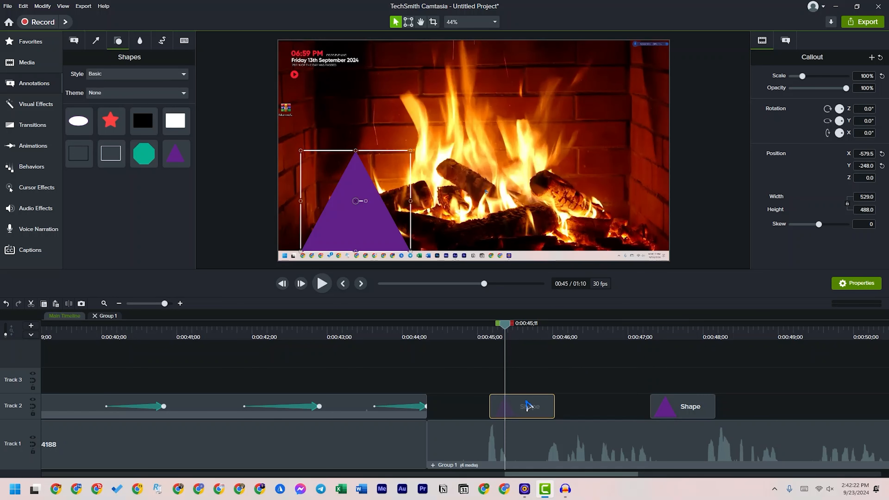
left_click(785, 41)
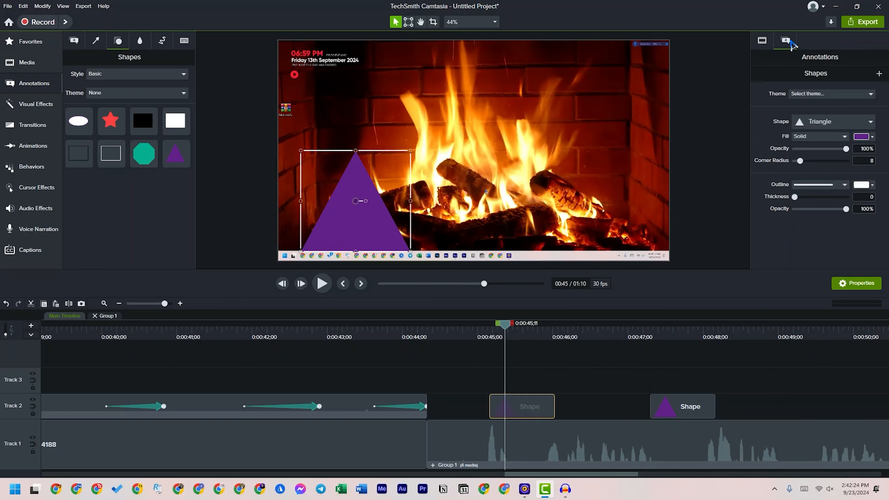
left_click(863, 138)
left_click_drag(870, 189, 871, 177)
left_click(856, 177)
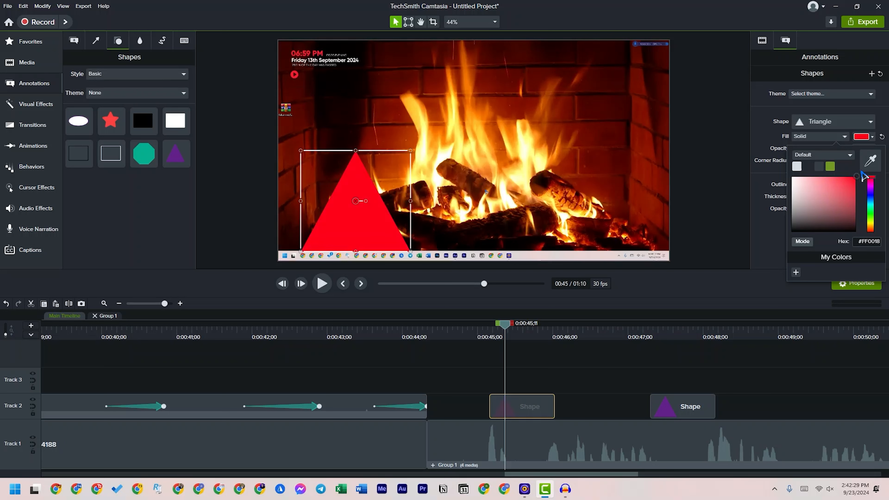
left_click(465, 219)
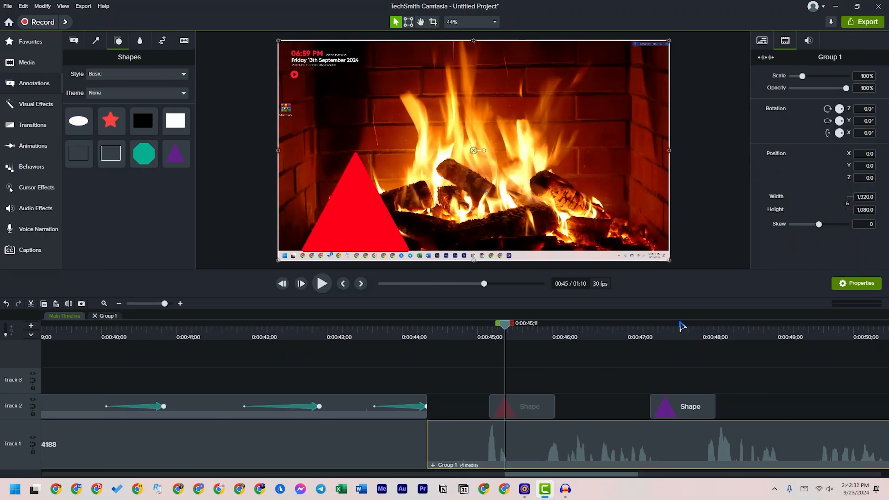
Move the purple shape onto Track 3 starting at 0:00:45;05 and extend both triangle clips to a duration of 0:00:03;14
left_click(671, 328)
left_click_drag(673, 333, 528, 344)
mouse_move(555, 407)
left_mouse_down()
mouse_move(677, 413)
mouse_move(680, 391)
mouse_move(527, 402)
mouse_move(650, 383)
mouse_move(643, 409)
mouse_move(750, 382)
left_mouse_up()
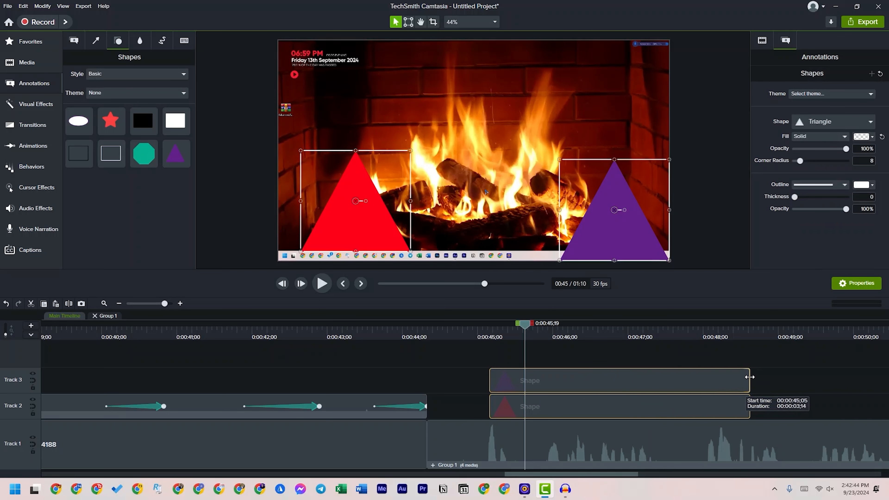
Reposition both triangles level with each other on the canvas's bottom edge, red near the left side and purple near the right
left_click(498, 333)
left_click(365, 229)
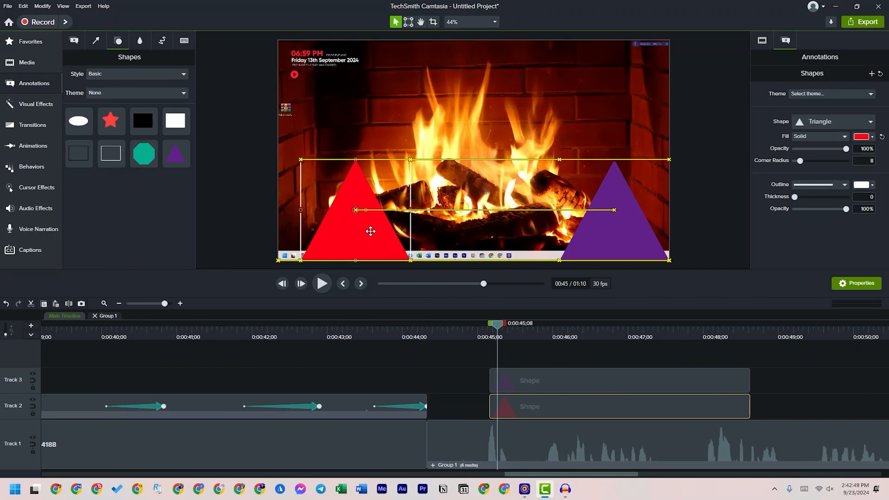
left_click(619, 242)
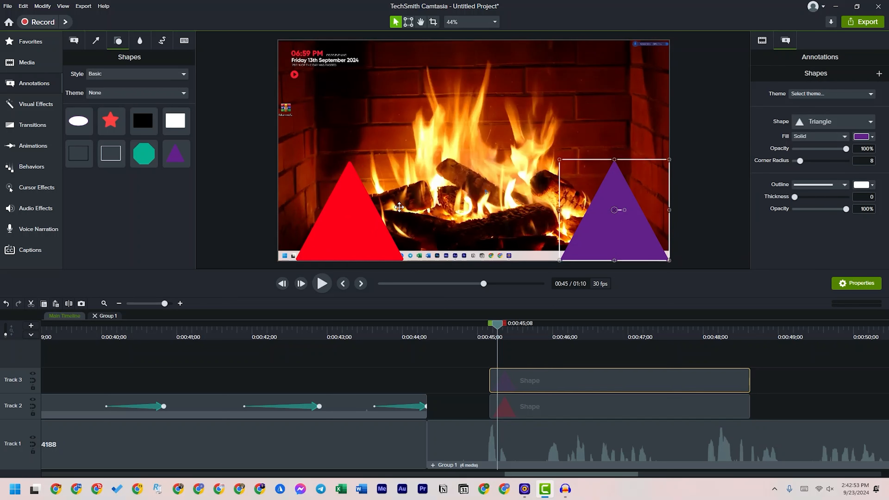
left_click_drag(354, 231, 420, 232)
left_click_drag(596, 228, 523, 233)
left_click_drag(434, 246, 361, 246)
left_click_drag(502, 242, 565, 242)
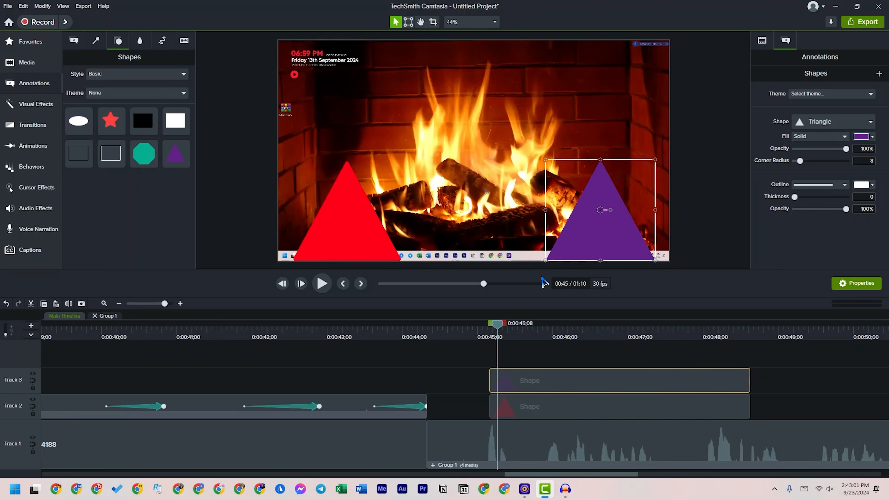
Add a Custom animation to the red triangle's start and move the triangle to the canvas's bottom centre at 0:00:46;05
left_click(485, 374)
left_click(525, 406)
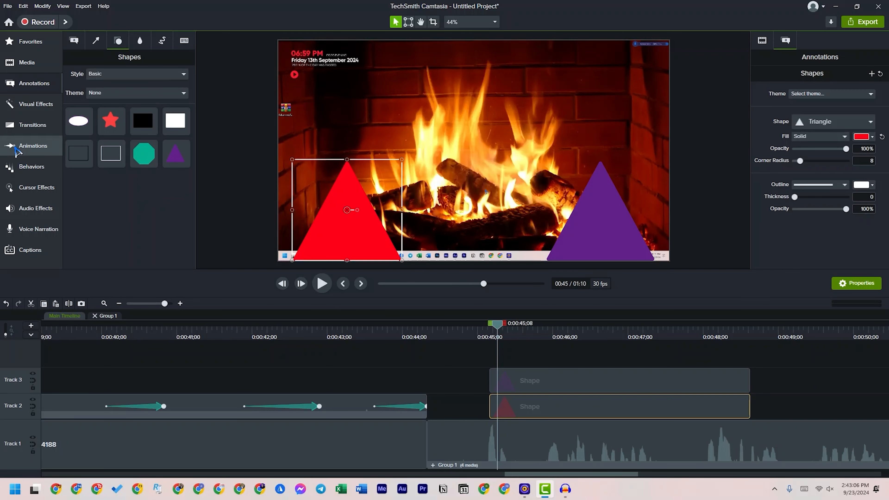
left_click(36, 150)
left_click_drag(92, 73, 500, 400)
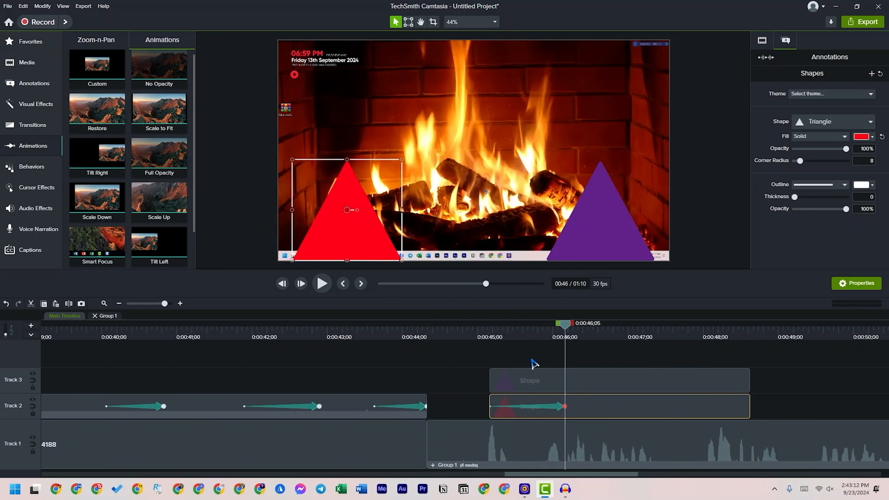
mouse_move(566, 324)
left_mouse_down()
mouse_move(492, 333)
mouse_move(575, 340)
mouse_move(567, 340)
left_mouse_up()
left_click_drag(369, 246, 487, 255)
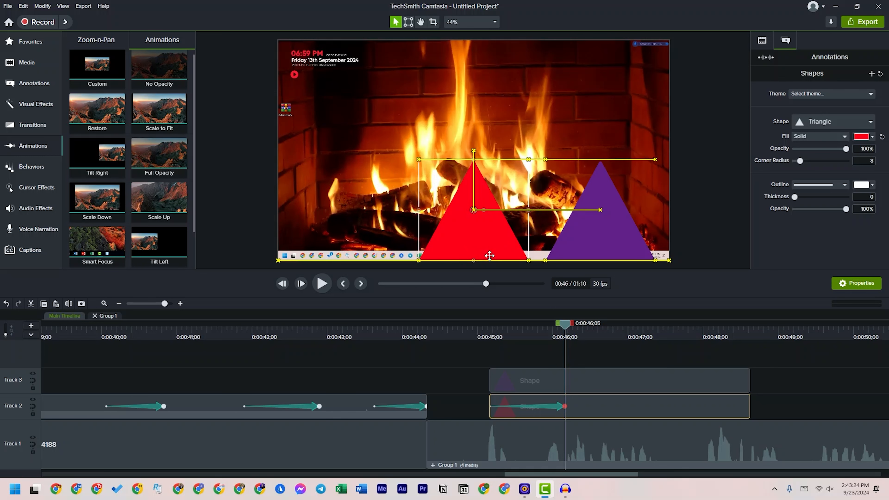
left_click_drag(489, 256, 489, 256)
Play the red triangle's movement from 0:00:45;06, then scrub back to 0:00:45;21
left_click_drag(565, 335, 493, 346)
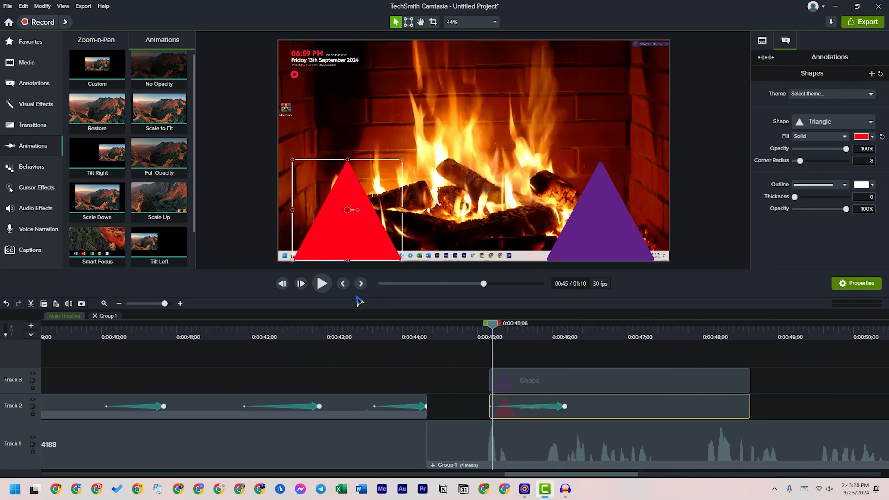
left_click(321, 283)
key("space")
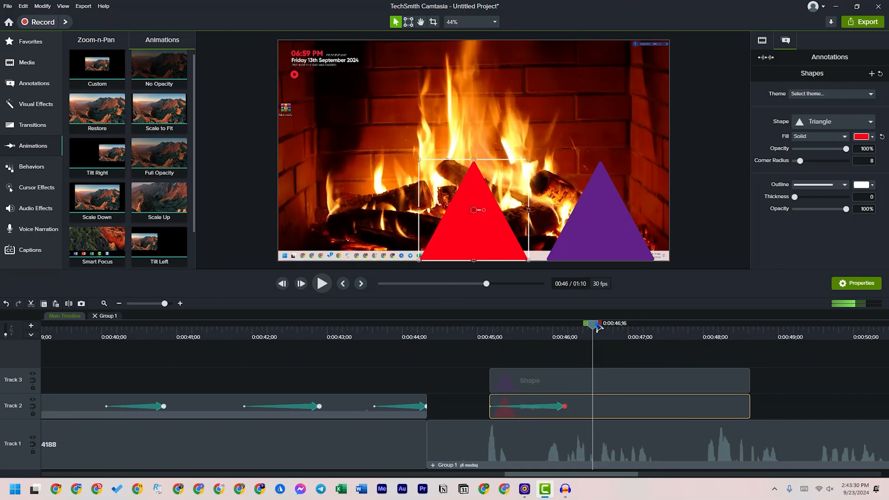
left_click_drag(592, 327, 530, 334)
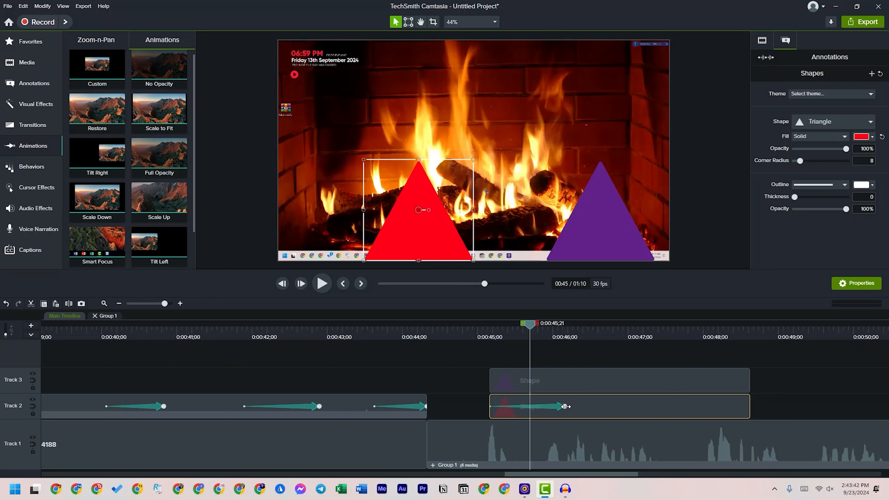
Extend the red triangle's animation to end at 0:00:47;18 and play back the slower movement
left_click_drag(566, 406, 672, 407)
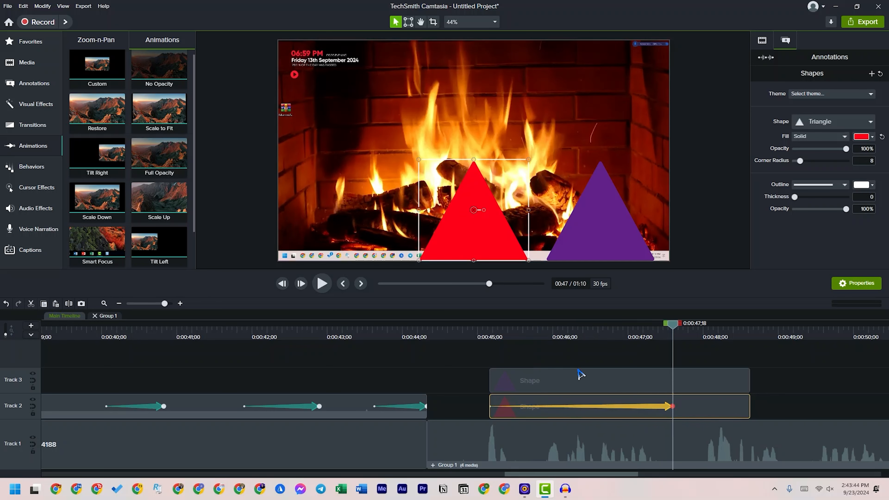
left_click(481, 336)
left_click(322, 283)
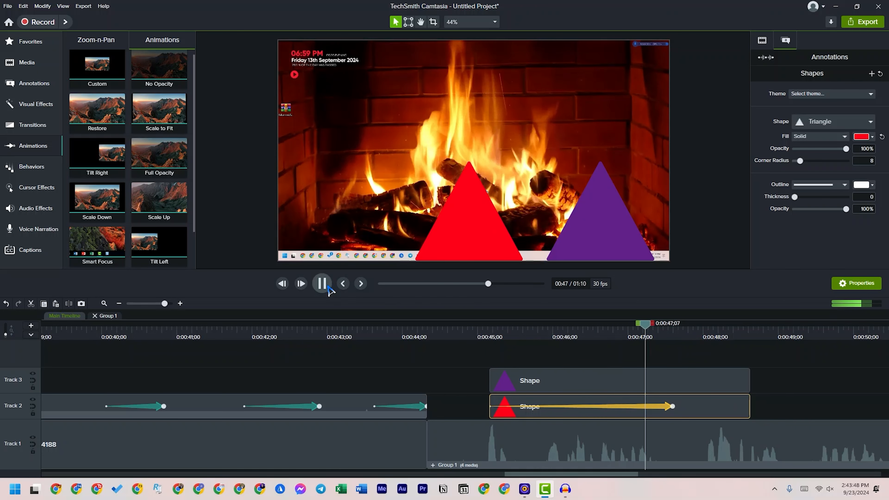
left_click(327, 284)
Try trimming the red triangle clip's start to just before 0:00:47, scrub through the shortened animation, and undo the trim
left_click_drag(490, 416, 620, 419)
left_click(626, 333)
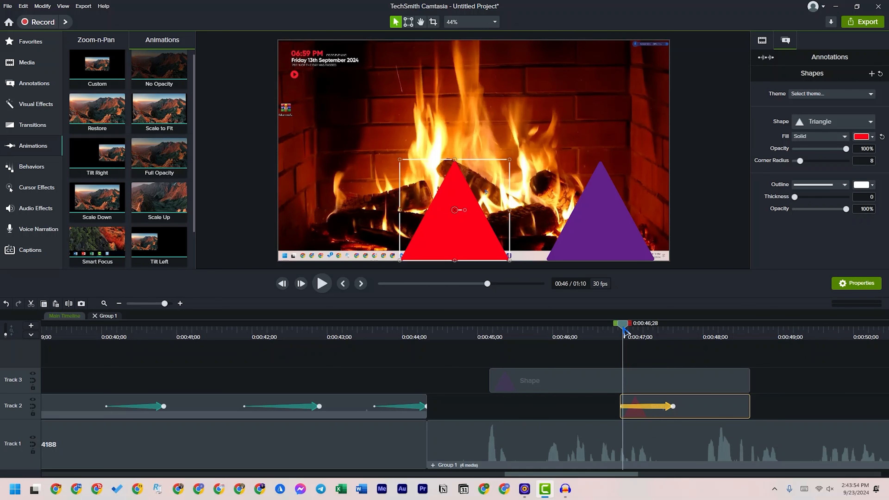
left_click_drag(626, 334, 660, 343)
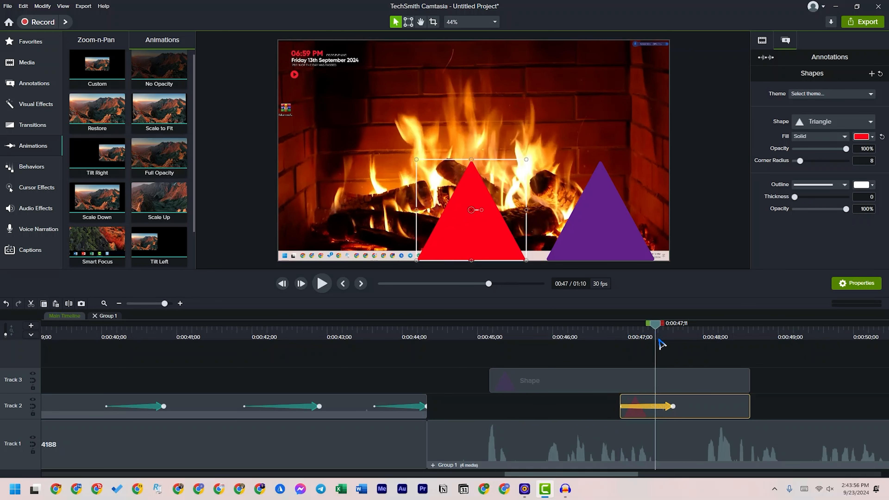
key("ctrl+z")
Play the red triangle's full animation from the clip's start at about 0:00:45;06
left_click_drag(542, 341, 491, 329)
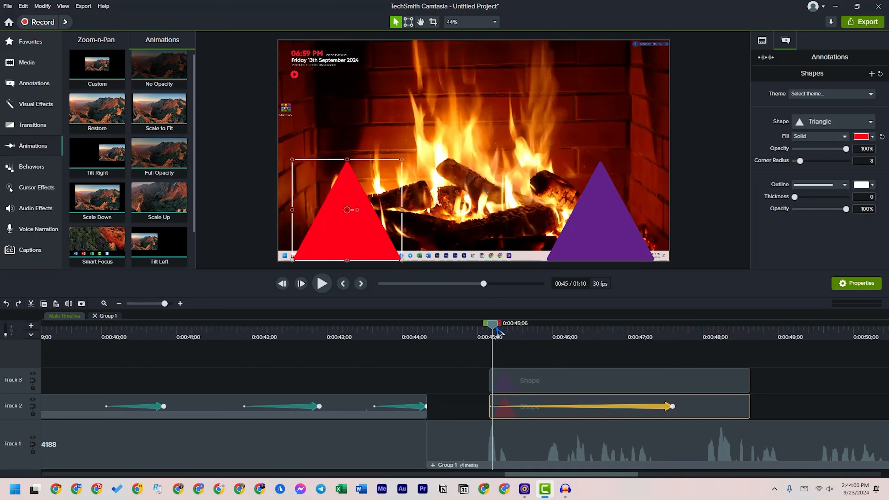
key("space")
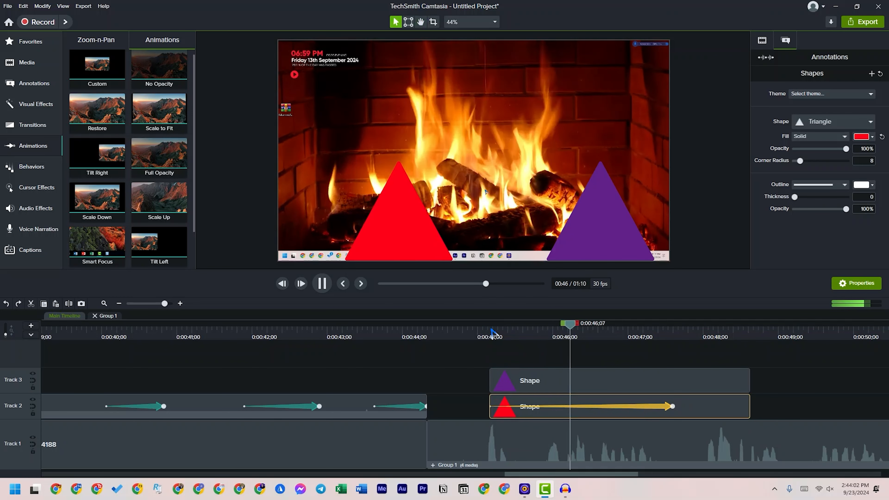
left_click(665, 411)
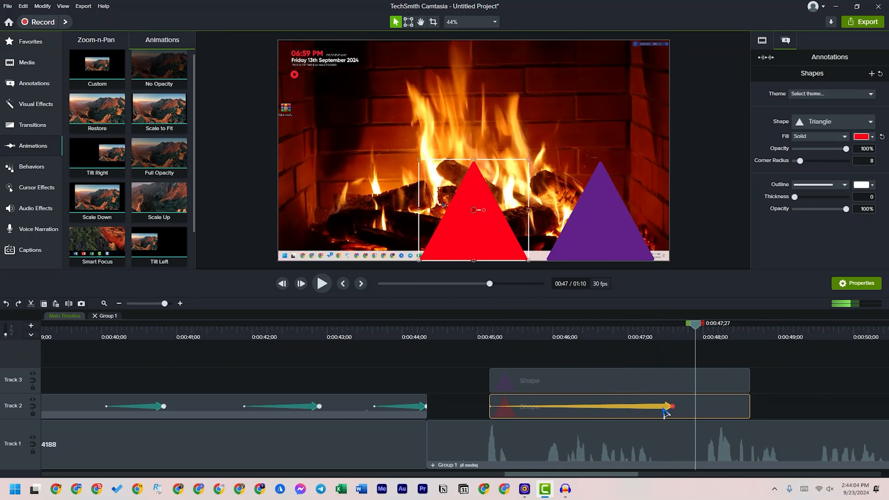
Try to copy the red triangle's animation and paste it at 0:00:45;05 for reuse on the purple triangle
left_click(713, 385)
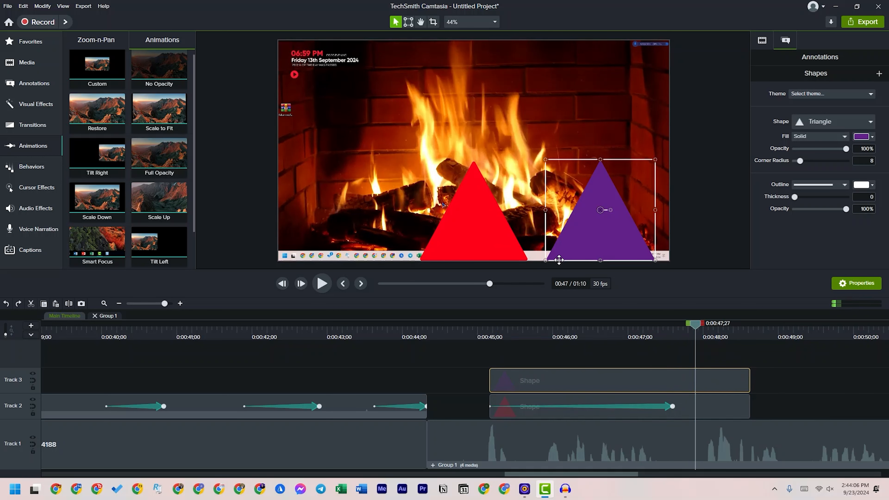
left_click(650, 409)
right_click(649, 408)
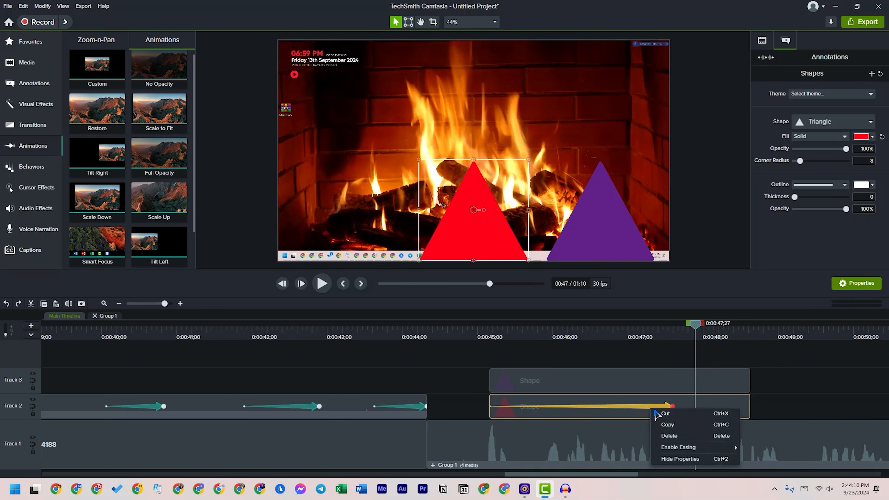
left_click(672, 425)
left_click(530, 326)
left_click_drag(525, 326, 490, 336)
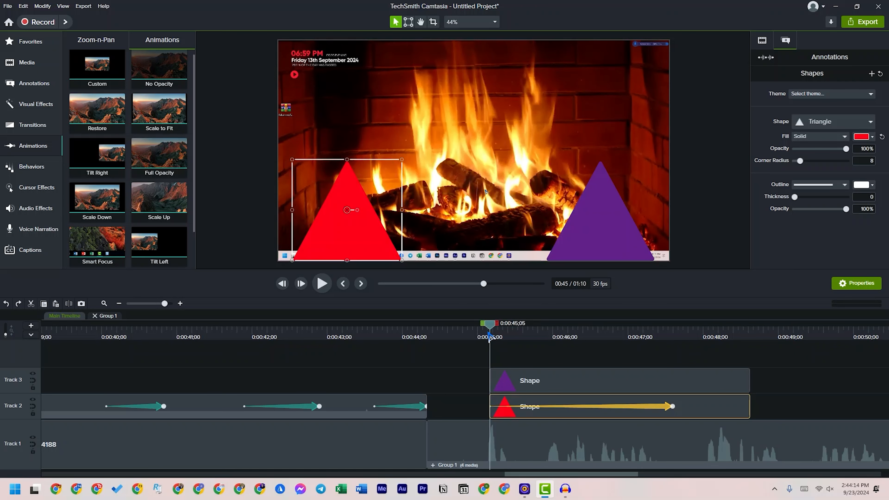
key("ctrl+v")
Add a Custom animation to the purple triangle ending at 0:00:47;18, moving the triangle to bottom centre over the red one
left_click_drag(84, 82, 503, 367)
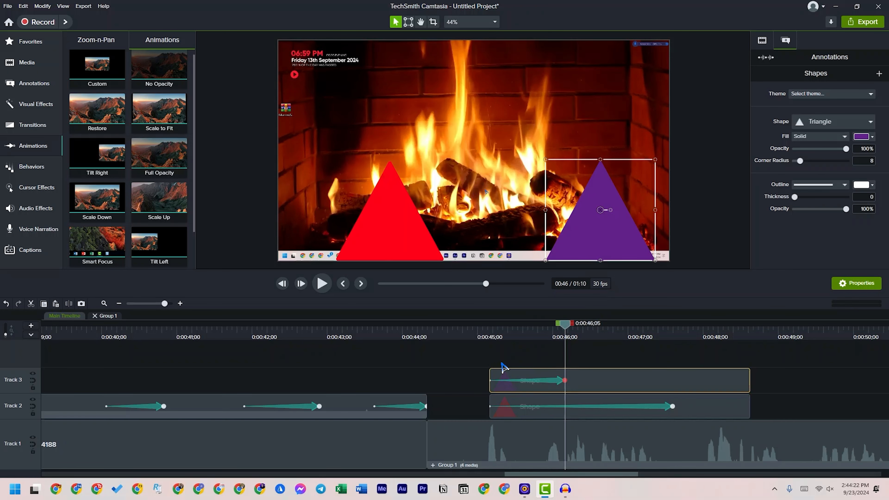
left_click_drag(569, 383, 672, 381)
mouse_move(673, 329)
left_mouse_down()
mouse_move(657, 327)
mouse_move(678, 329)
left_mouse_up()
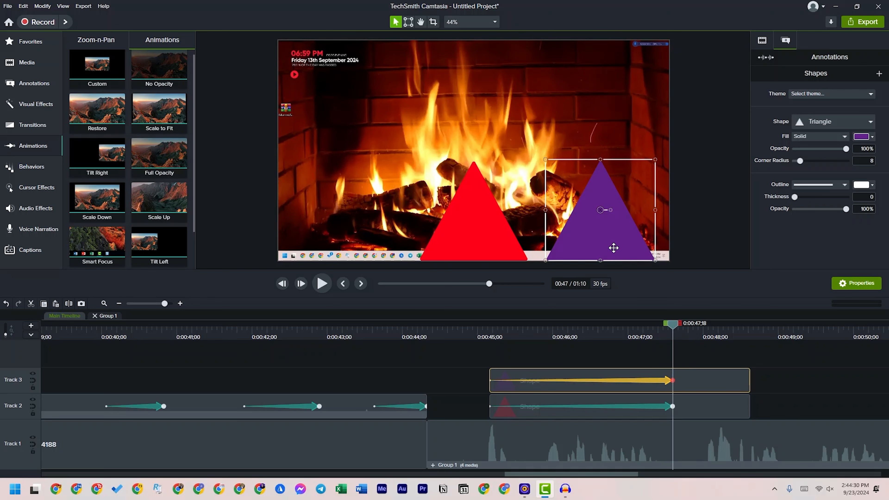
left_click_drag(610, 246, 491, 249)
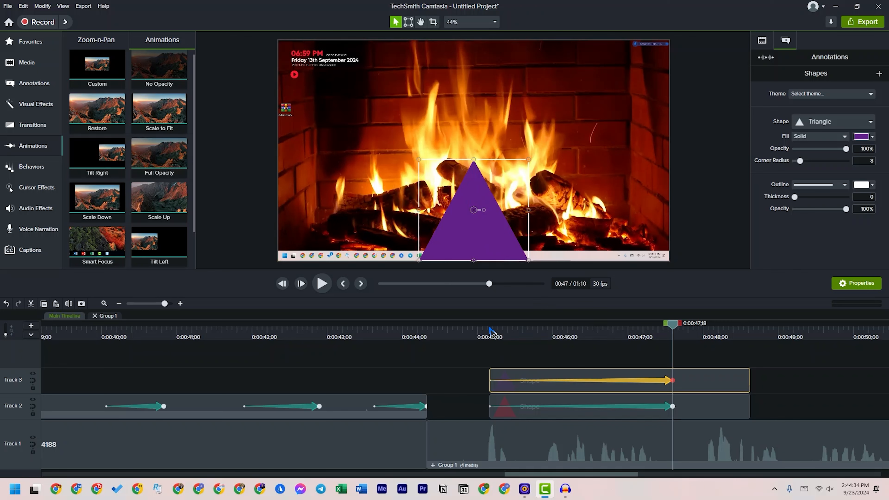
Play both triangles' animations from just before the shape clips start
left_click(477, 327)
key("space")
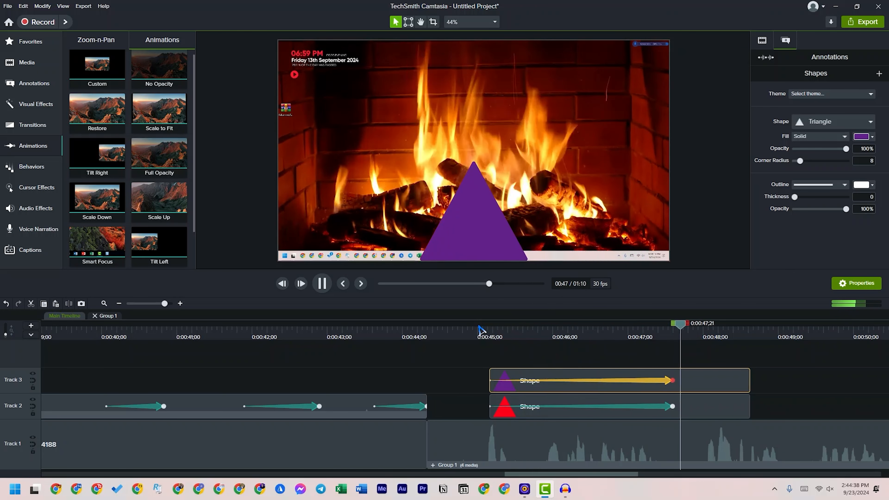
key("space")
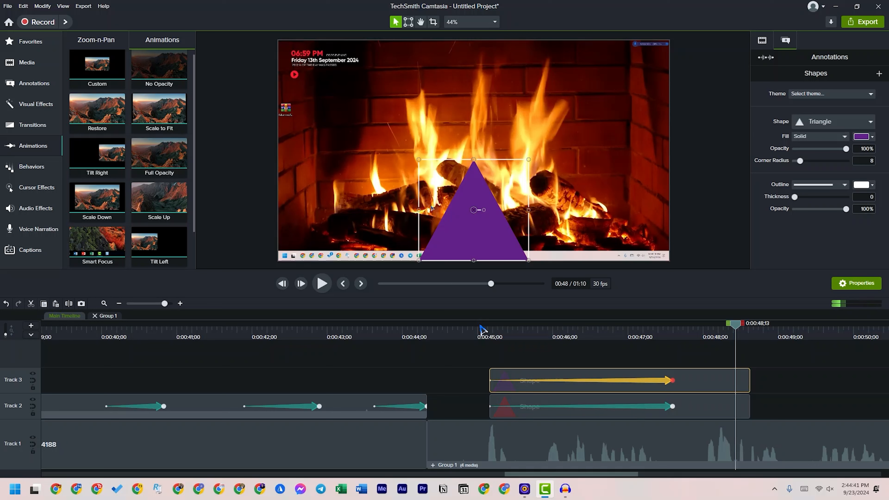
Trim the ends of both triangle clips to just after their animations finish
left_click_drag(773, 371, 689, 388)
left_click_drag(689, 388, 687, 388)
left_click(601, 355)
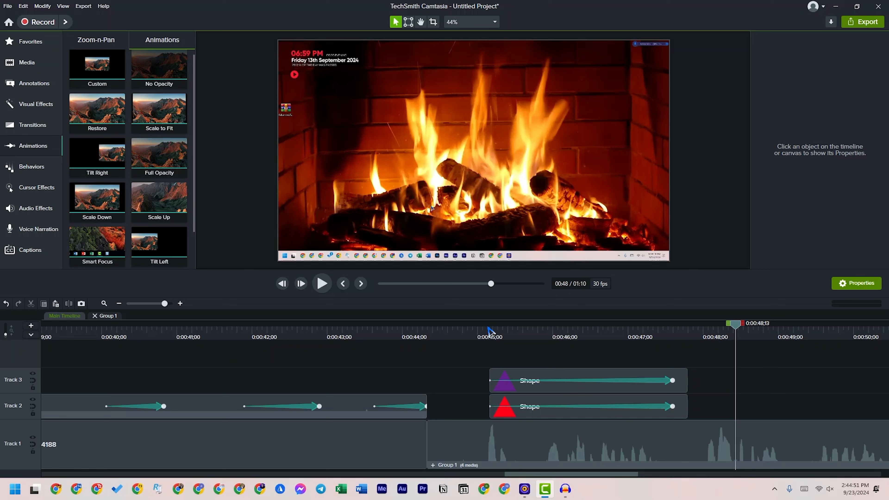
Set the playhead to 0:00:49;09, past the triangle clips, and open the Channel Kit folder in the Camtasia 2024 library
scroll(495, 345, "right", 5)
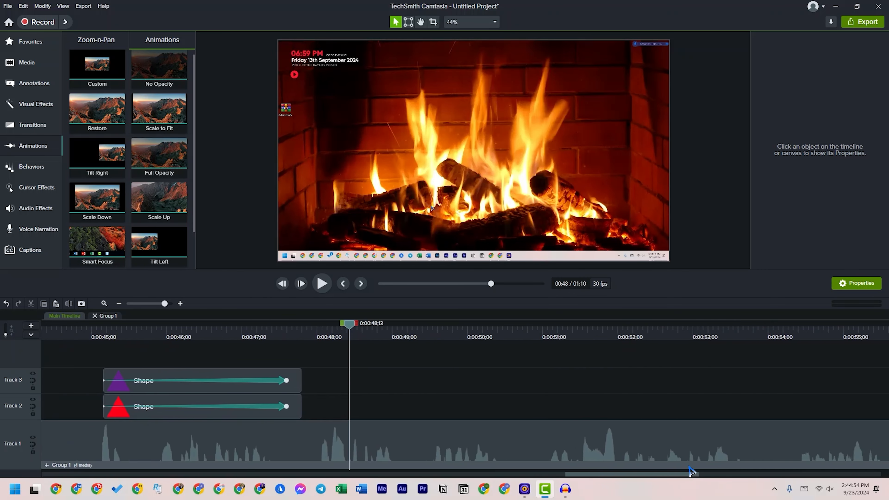
mouse_move(135, 328)
left_mouse_down()
mouse_move(30, 341)
mouse_move(455, 379)
left_mouse_up()
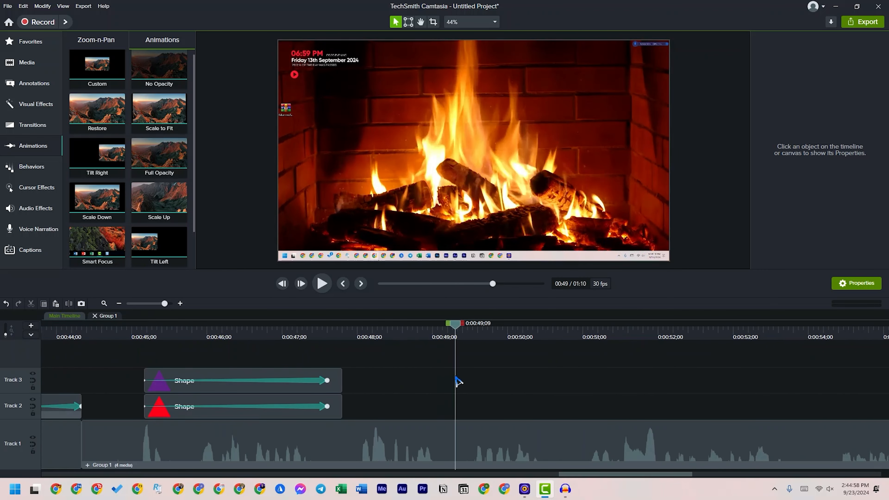
left_click(41, 90)
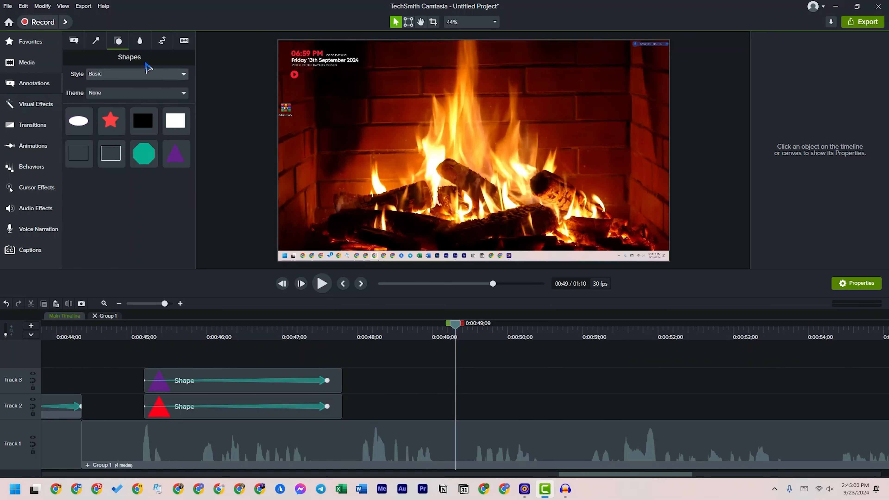
left_click(27, 63)
left_click(139, 44)
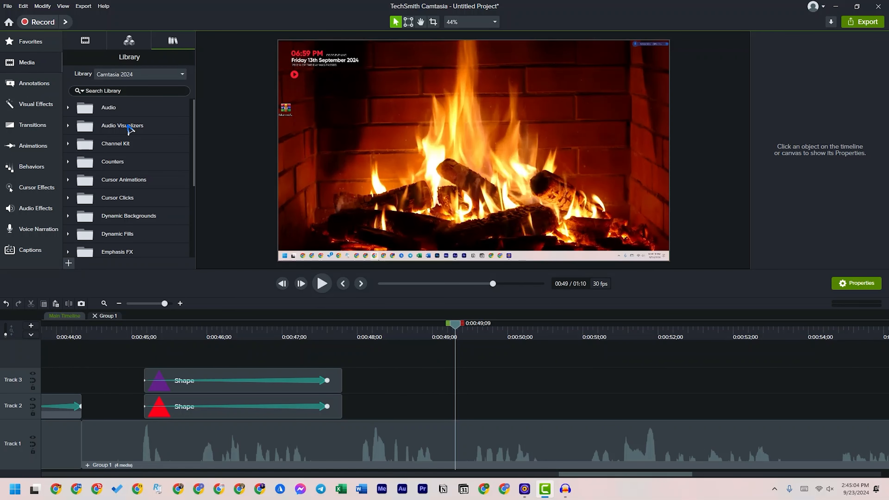
left_click(68, 161)
left_click(68, 161)
left_click(67, 144)
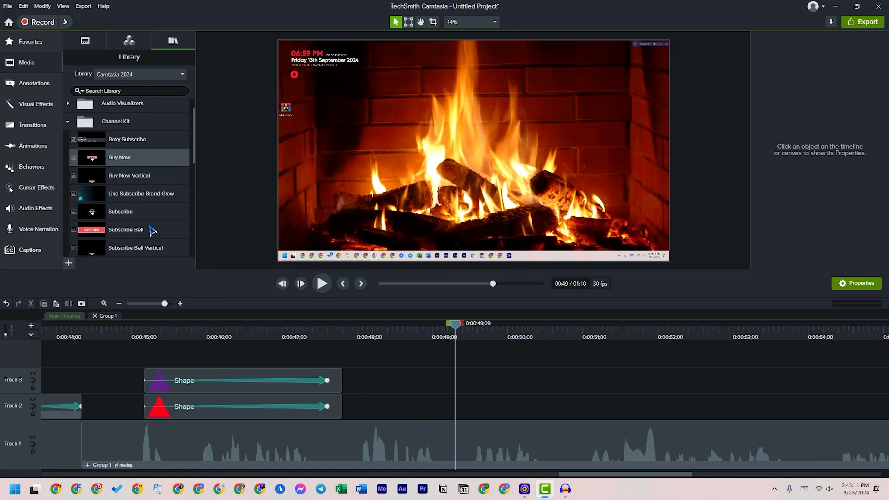
Try the Subscribe Bell asset on Track 2 at 0:00:49;09, keeping the project at 30 FPS, and delete it after previewing
left_click_drag(132, 210, 452, 417)
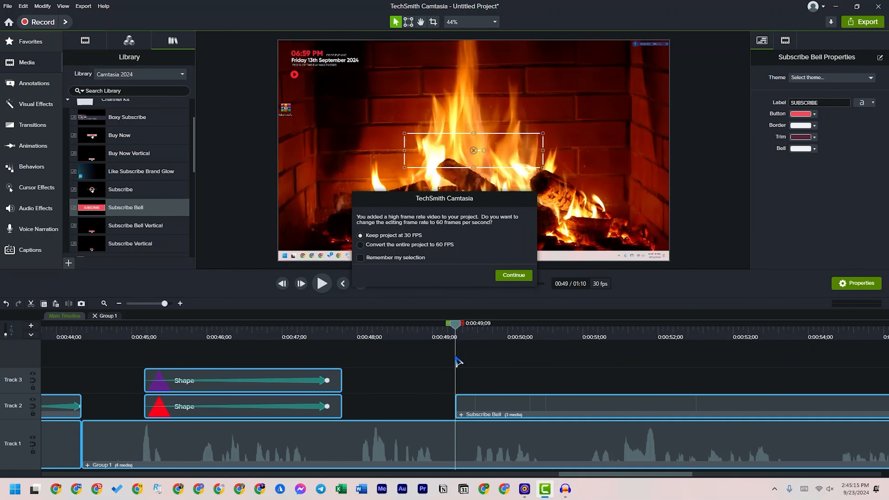
left_click(513, 275)
key("space")
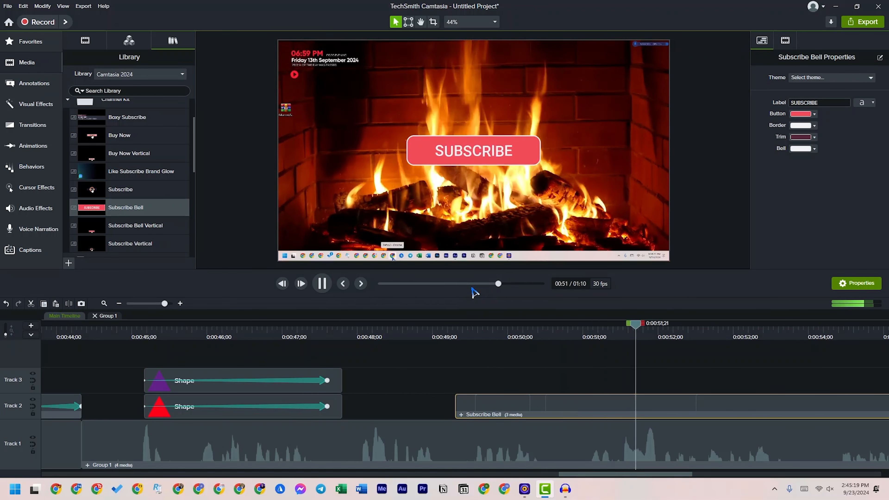
key("space")
key("Delete")
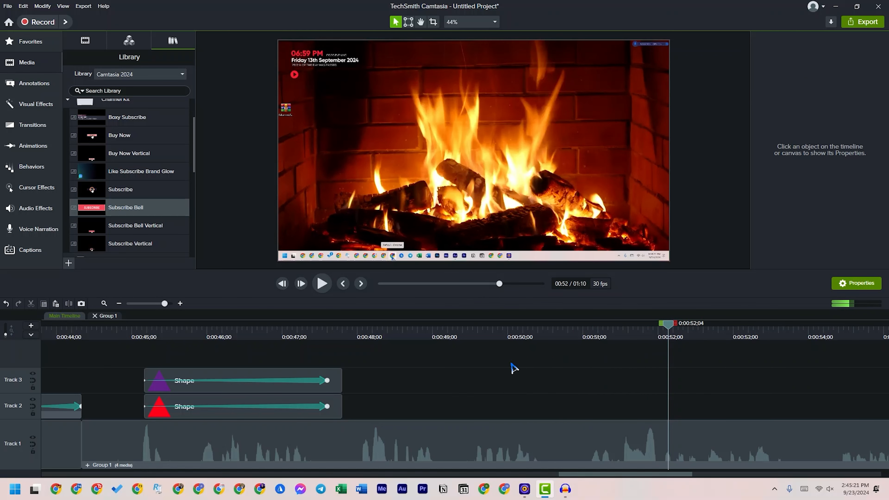
Add the Subscribe Bell asset to Track 2 just after 0:00:49;09, keeping the project at 30 FPS, and open its group
left_click_drag(104, 215, 476, 420)
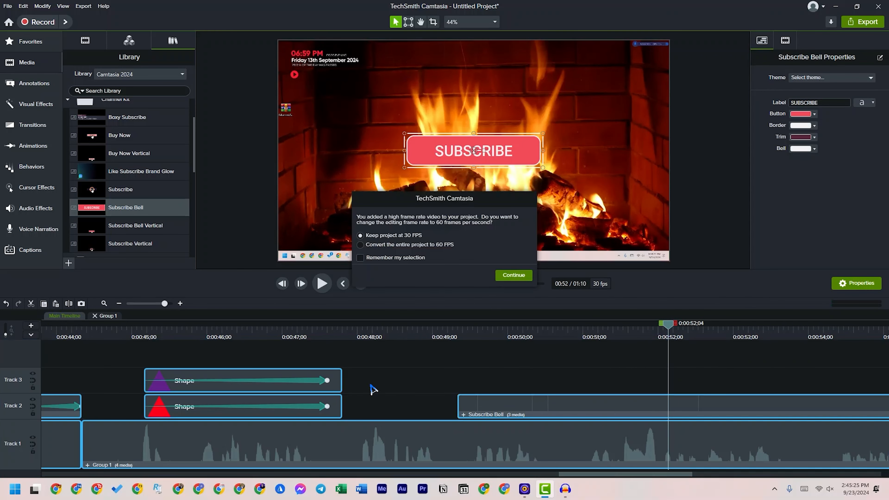
left_click(513, 275)
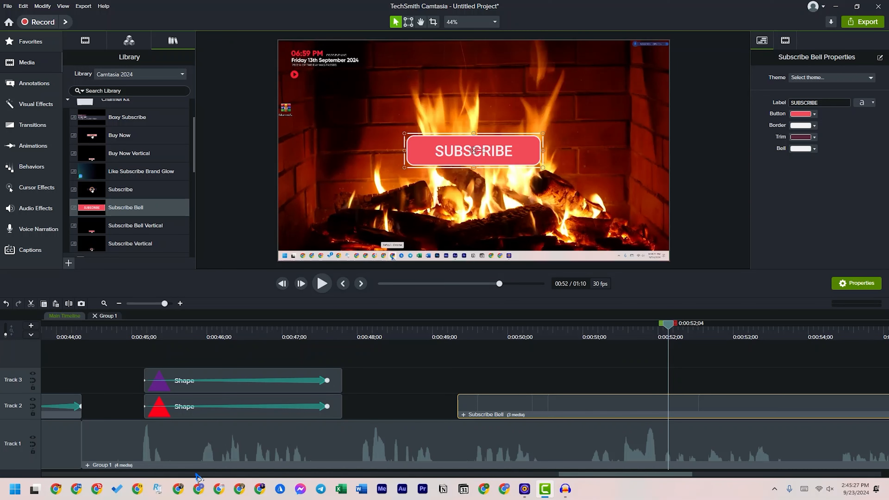
left_click_drag(584, 477, 624, 477)
left_click(210, 415)
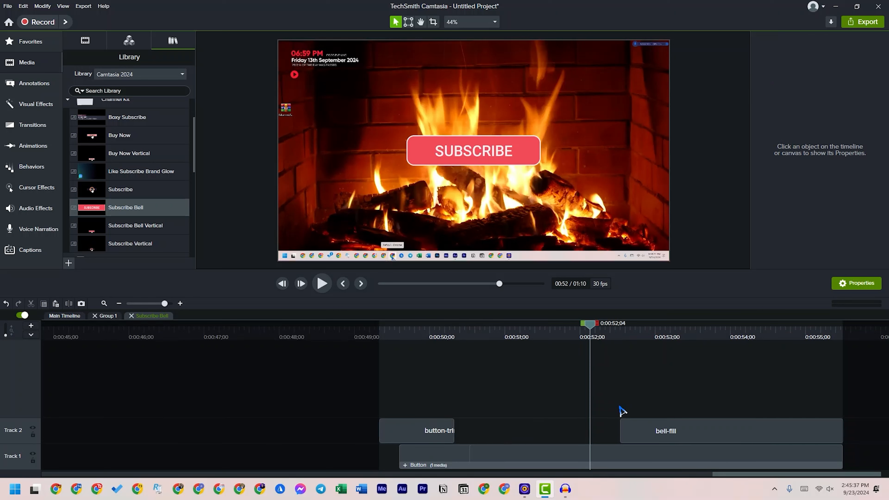
Examine the button-trim, bell-fill and Button clips inside the Subscribe Bell group at 0:00:49;29 and 0:00:53;29
left_click_drag(382, 325, 427, 402)
left_click(439, 440)
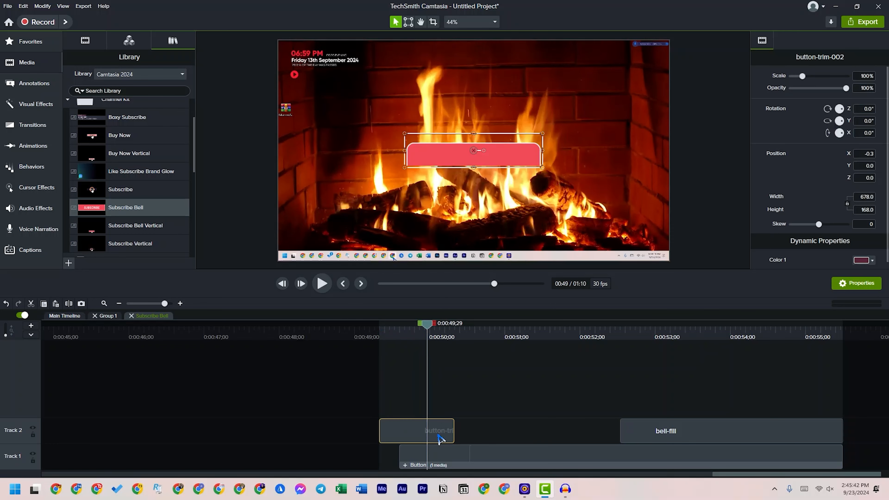
left_click_drag(430, 330, 728, 368)
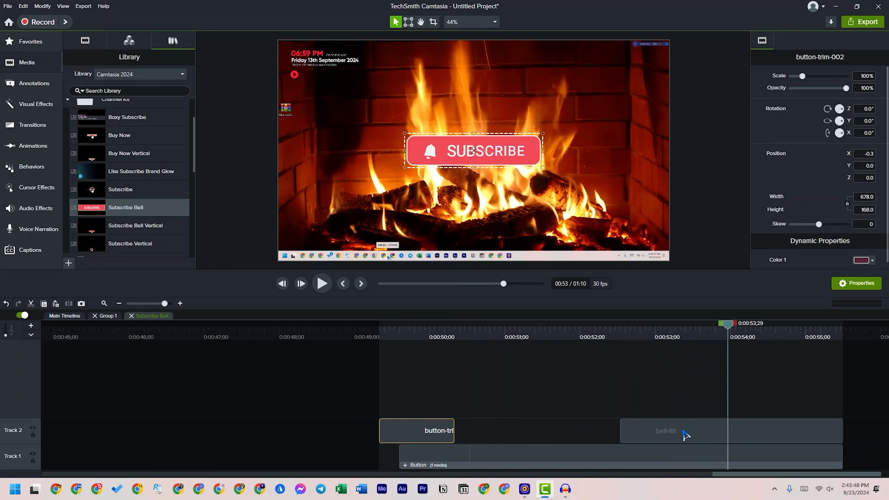
left_click(685, 435)
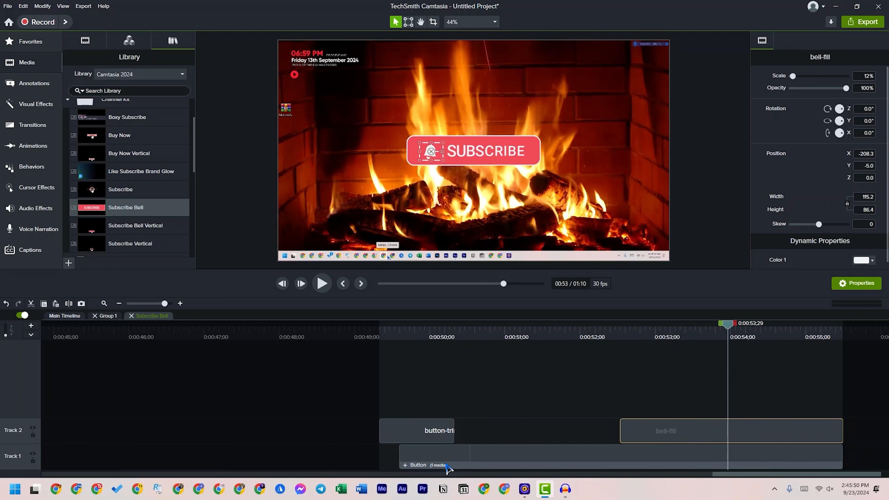
left_click(498, 460)
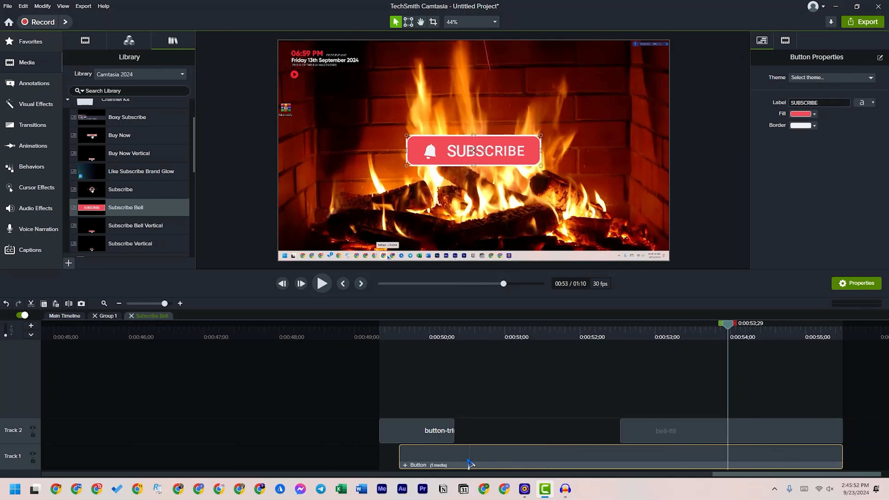
Open the nested Button group and play its animation from 0:00:49;18
left_click(405, 466)
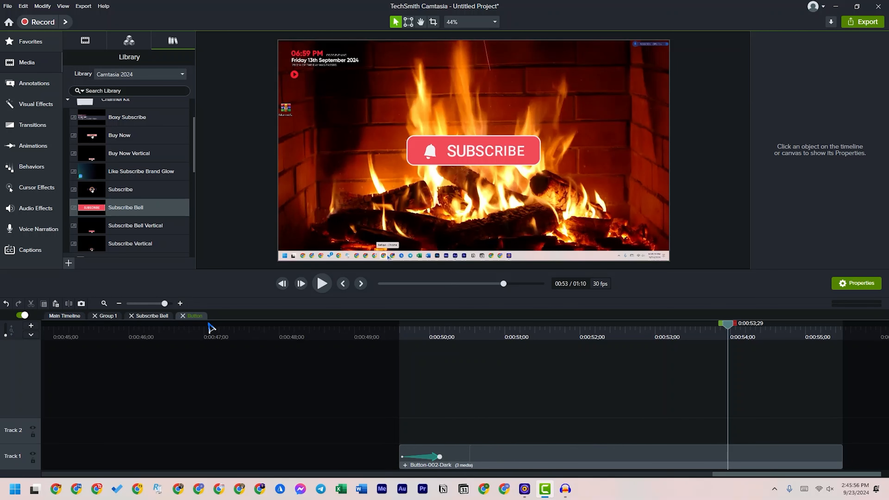
left_click(403, 328)
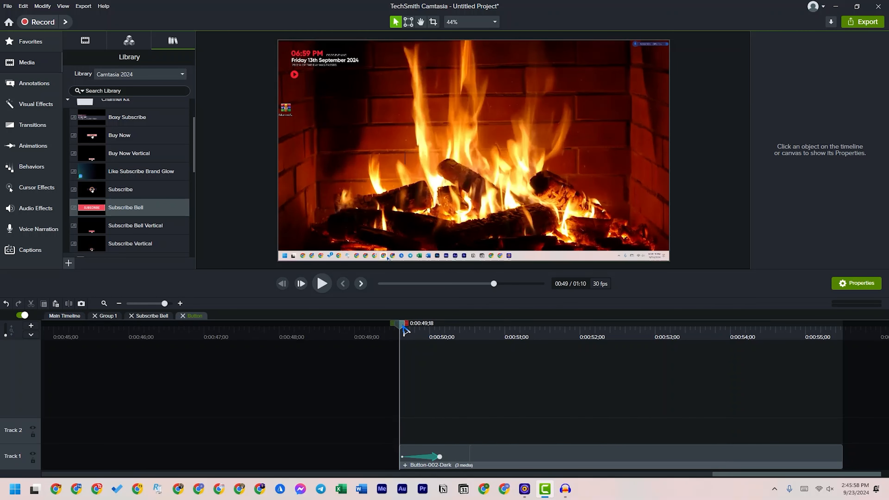
key("space")
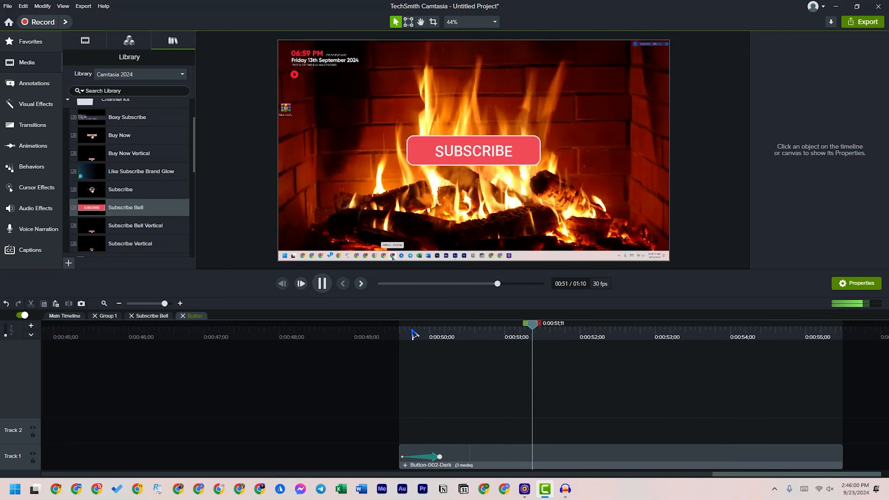
key("space")
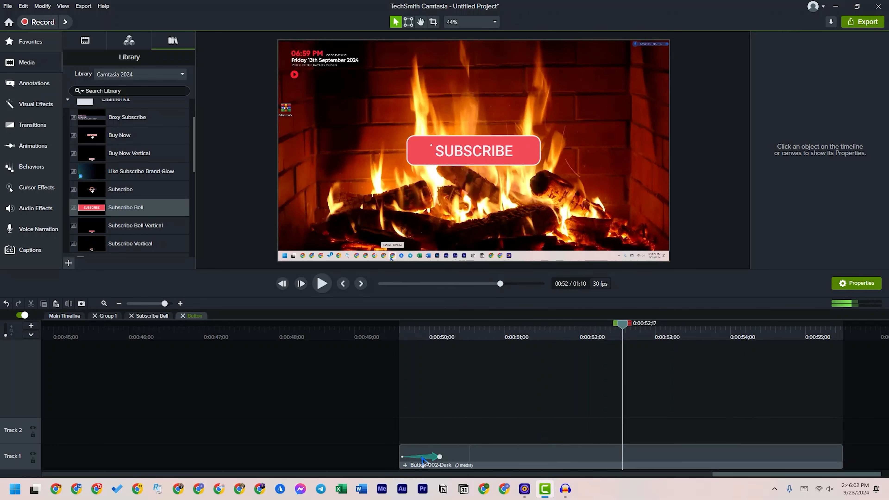
Open the nested Button-002-Dark group and play its text and shape layers from 0:00:49;20
left_click(406, 465)
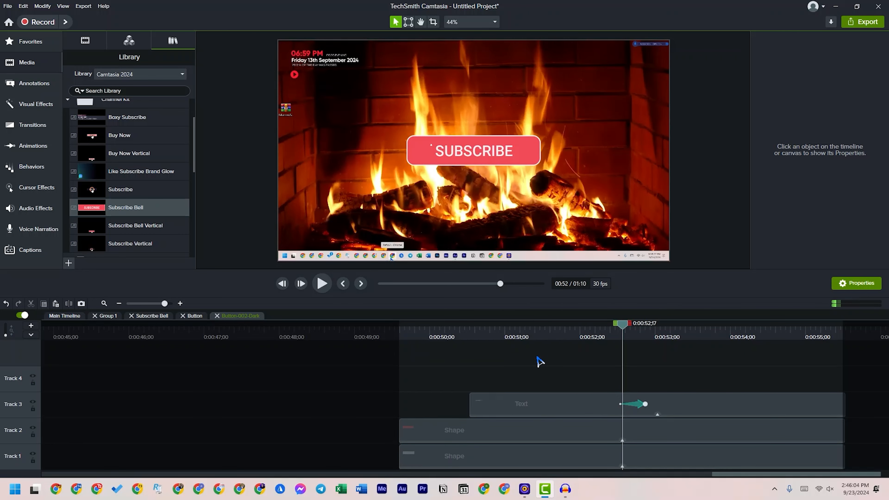
left_click(405, 329)
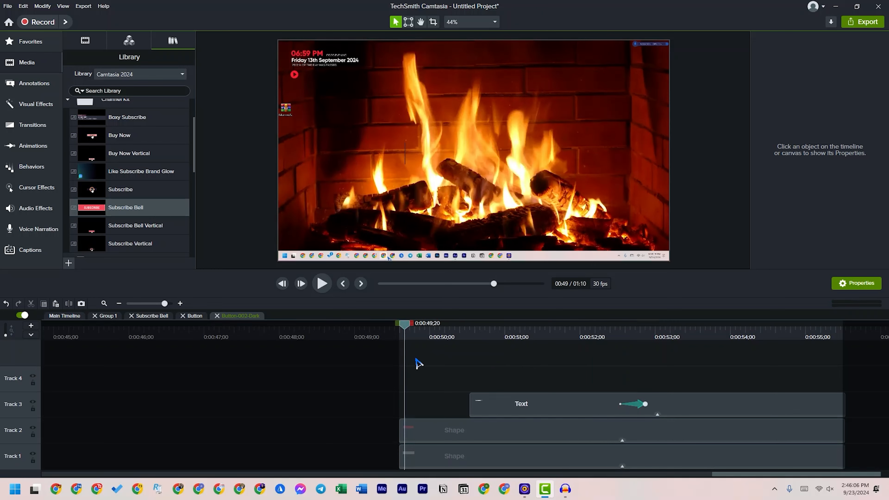
key("space")
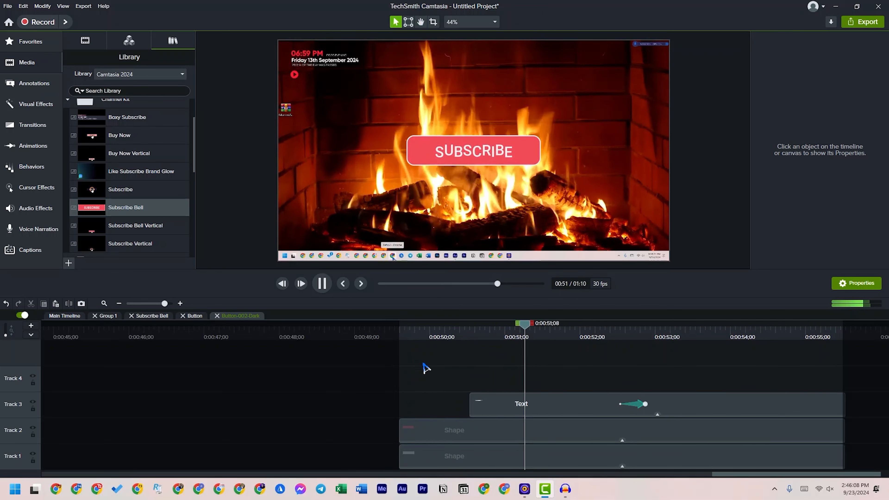
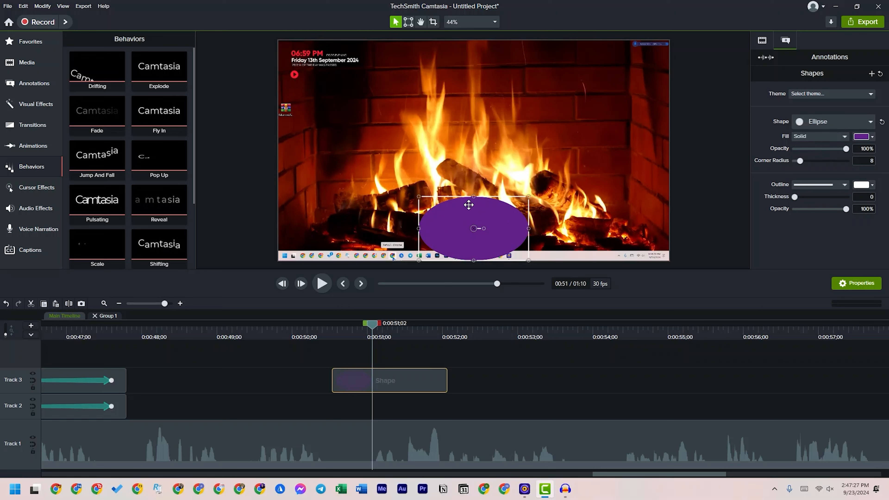
Reshape the purple ellipse into a circle and move it to the middle of the canvas
left_click_drag(473, 196, 473, 165)
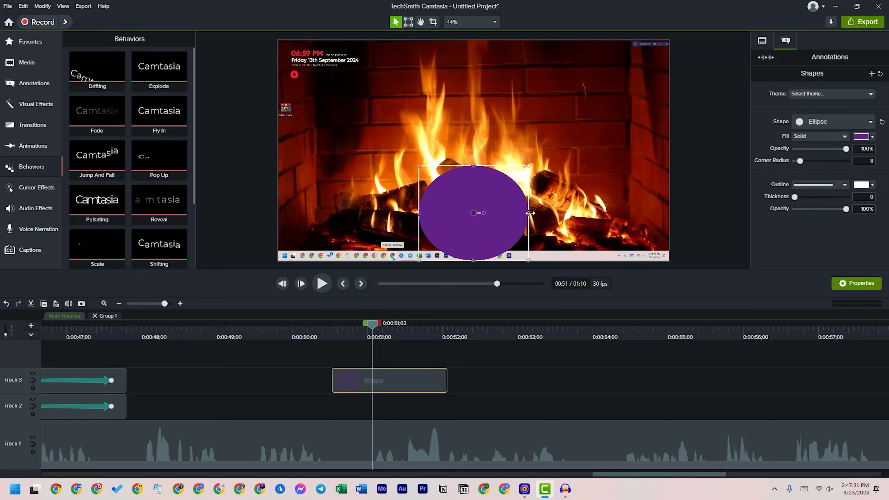
left_click_drag(529, 213, 514, 213)
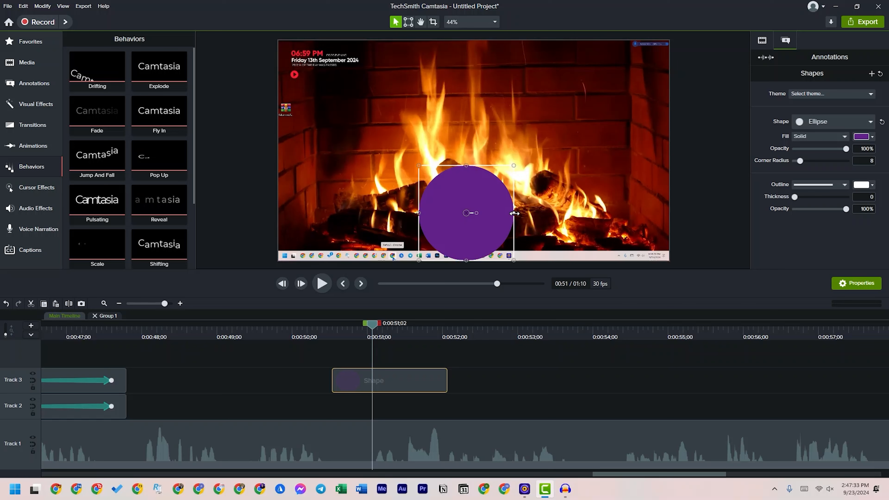
left_click_drag(480, 241, 474, 179)
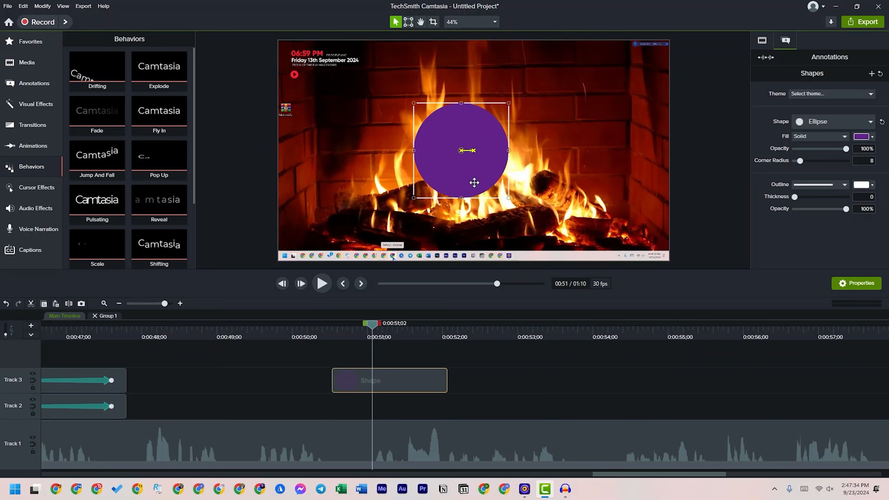
Change the circle's solid fill color to blue #0030FF
left_click(861, 136)
left_click(870, 202)
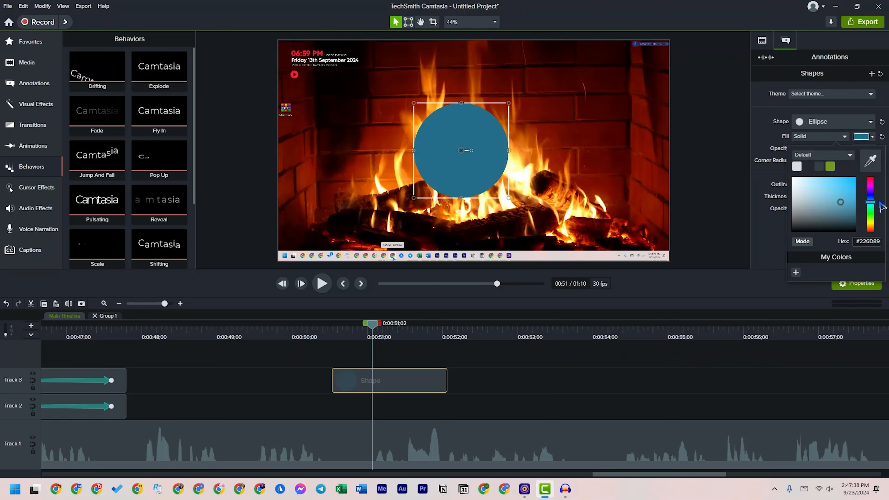
left_click(870, 197)
left_click_drag(843, 187, 868, 172)
left_click(552, 166)
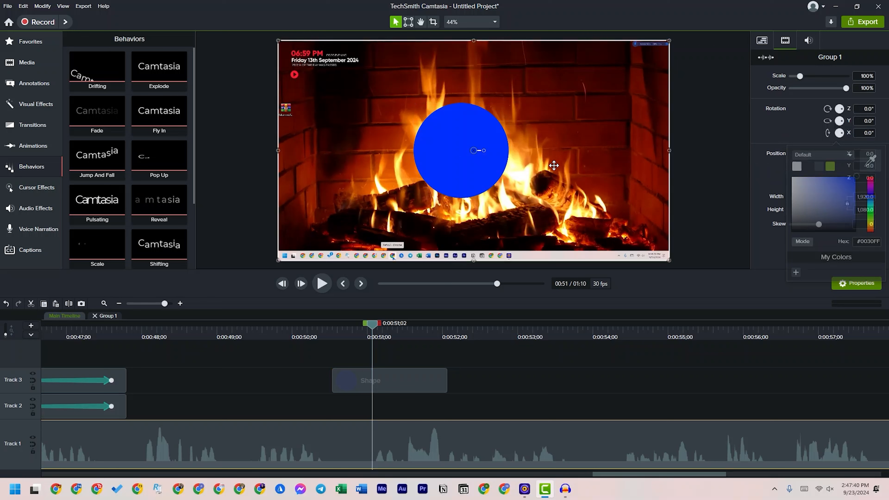
Shrink the blue circle to about half its size in the lower canvas and place its clip on Track 2
mouse_move(458, 177)
left_mouse_down()
mouse_move(440, 235)
mouse_move(472, 208)
left_mouse_up()
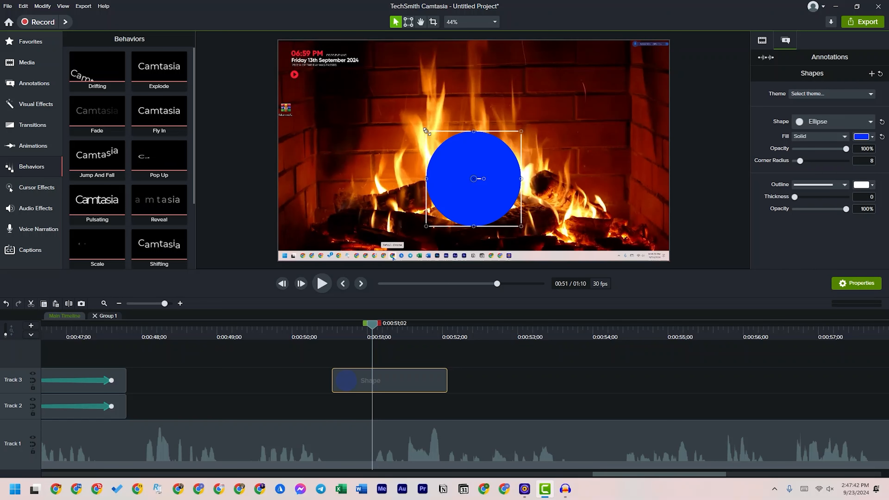
left_click_drag(429, 136, 527, 208)
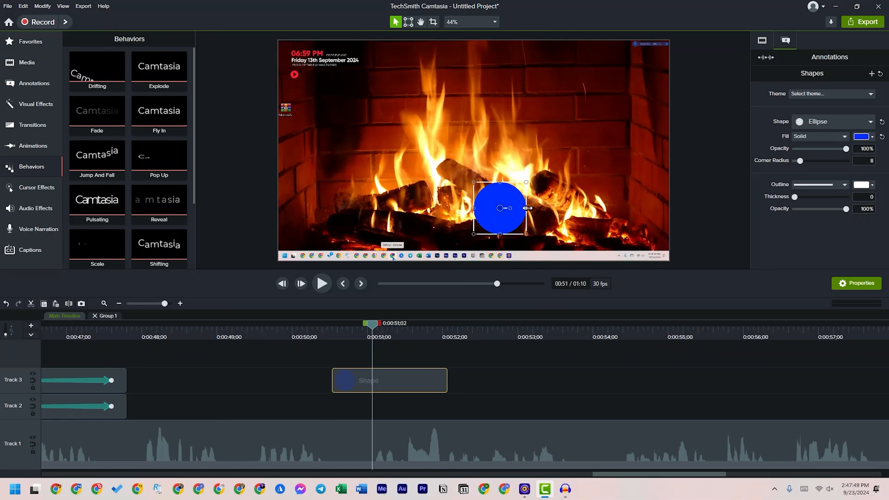
left_click_drag(385, 322, 319, 337)
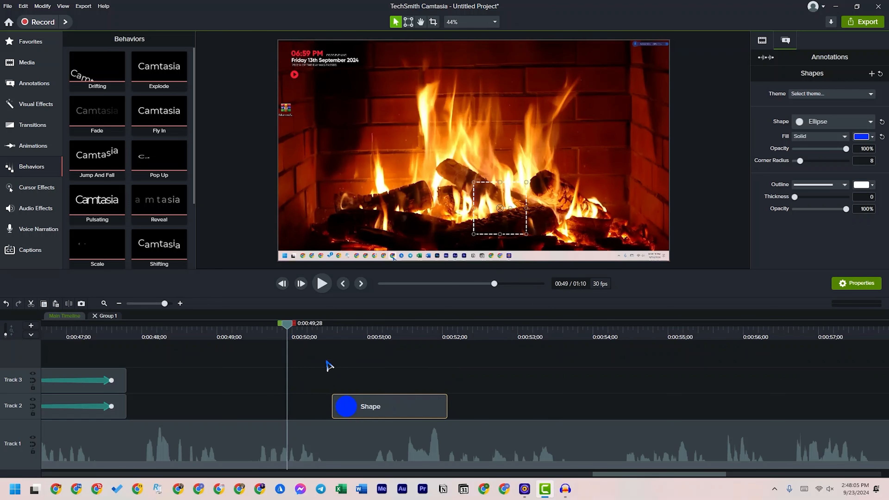
Scrub across the Shape clip to 0:00:50;19 and center the blue circle horizontally on the canvas
left_click_drag(287, 329, 480, 349)
left_click(446, 363)
left_click(370, 335)
left_click_drag(368, 330, 340, 330)
left_click_drag(500, 223, 474, 223)
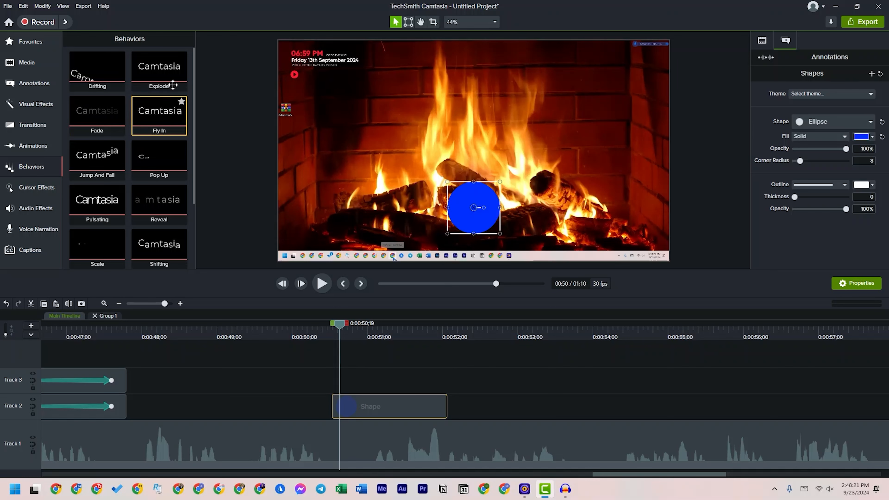
Apply the Fly In behavior to the Shape clip on Track 2 and play the clip through
left_click_drag(149, 112, 340, 405)
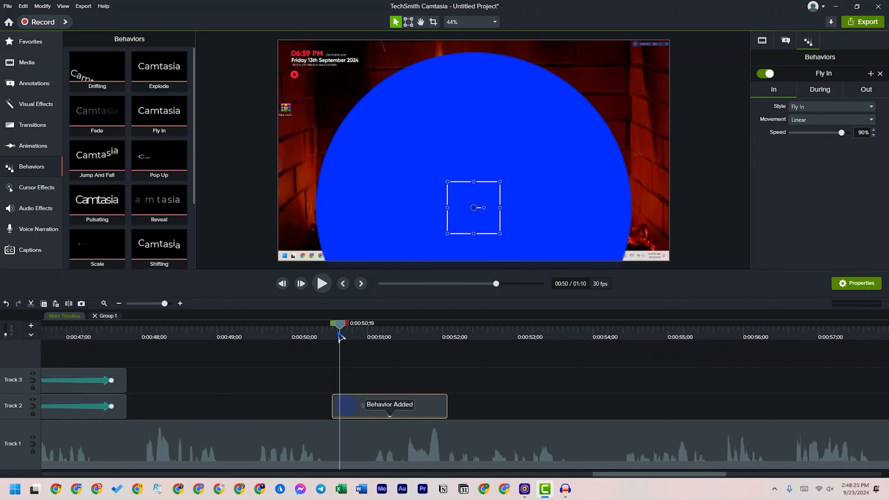
key("space")
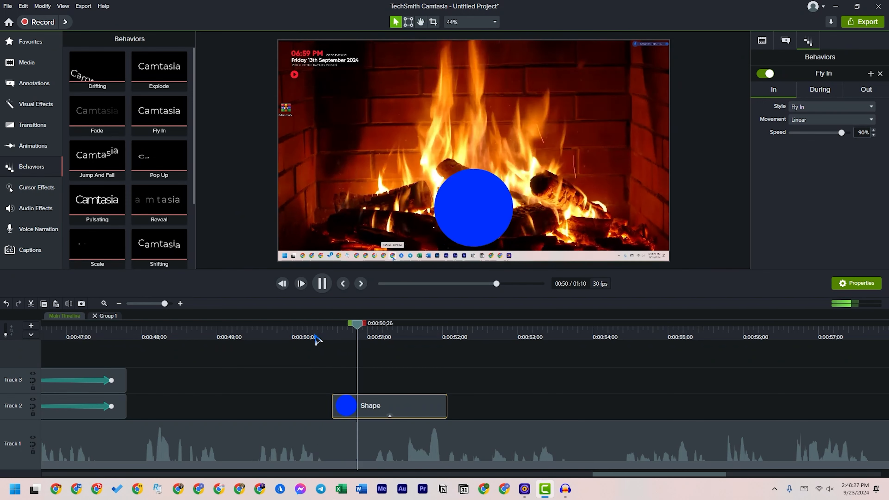
key("space")
left_click_drag(431, 331, 315, 351)
key("space")
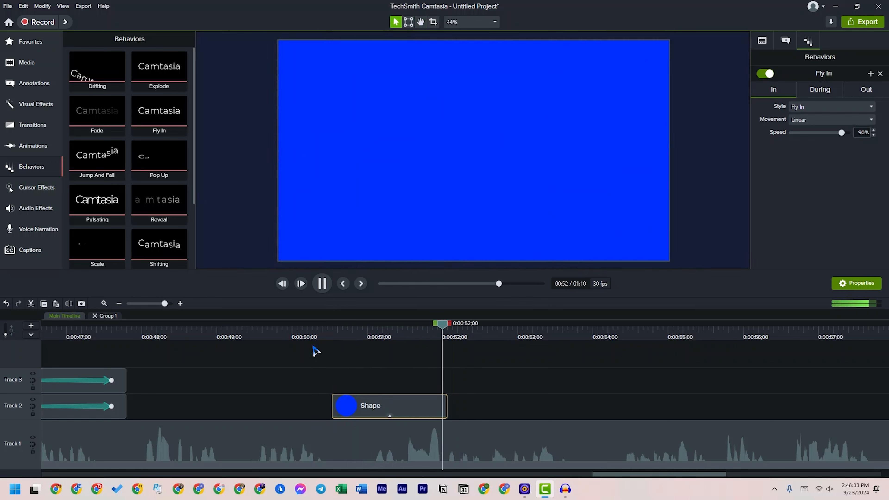
key("space")
Examine the Fly In behavior on the Shape clip and its entrance motion at 0:00:51;16 and 0:00:50;26
left_click(390, 416)
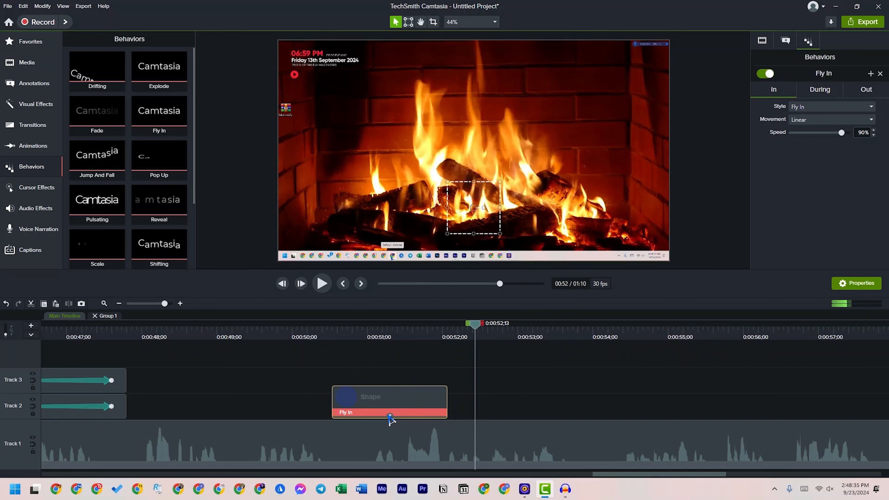
left_click(391, 416)
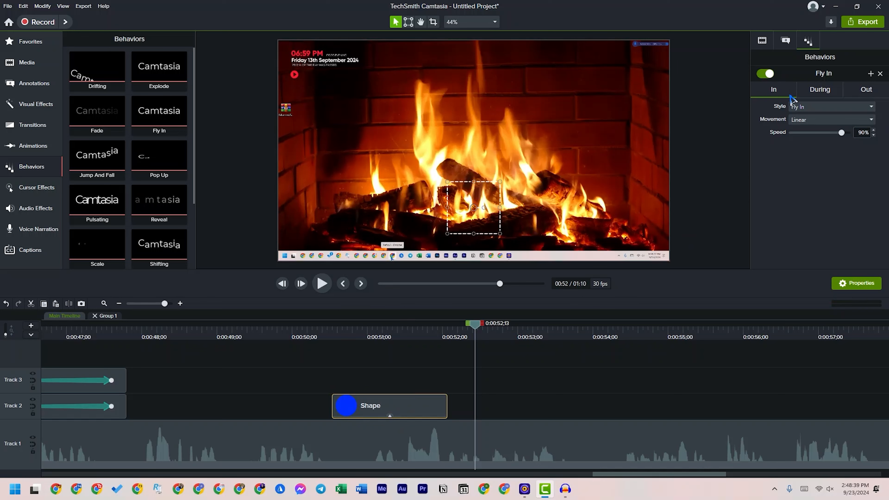
left_click_drag(374, 336, 411, 355)
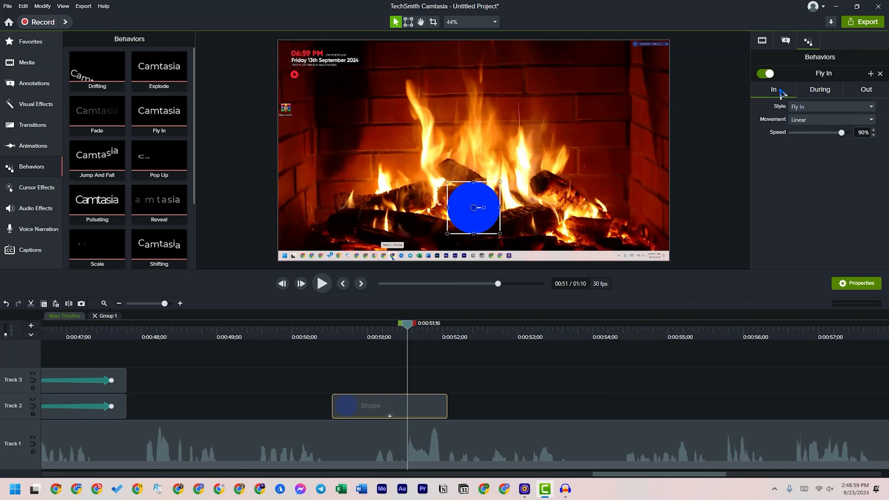
left_click_drag(338, 337, 358, 336)
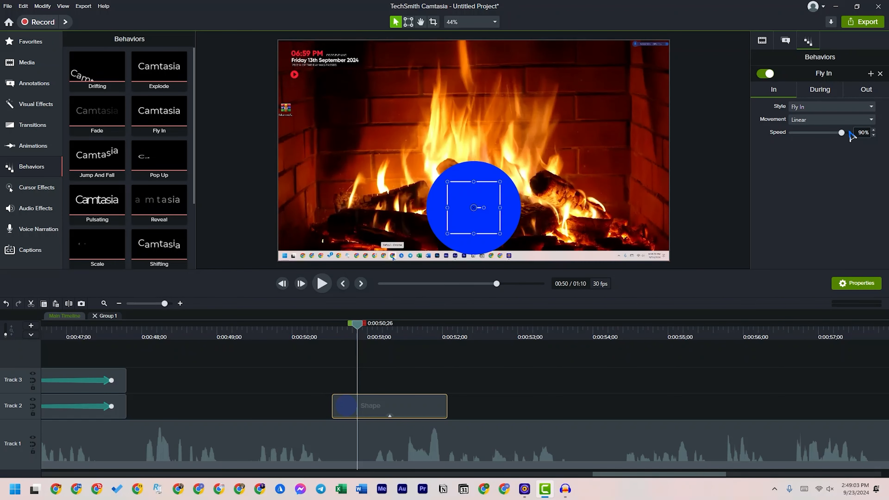
Set the behavior's In style to Implode with Linear movement and play the Shape clip from 0:00:50;14
left_click(823, 108)
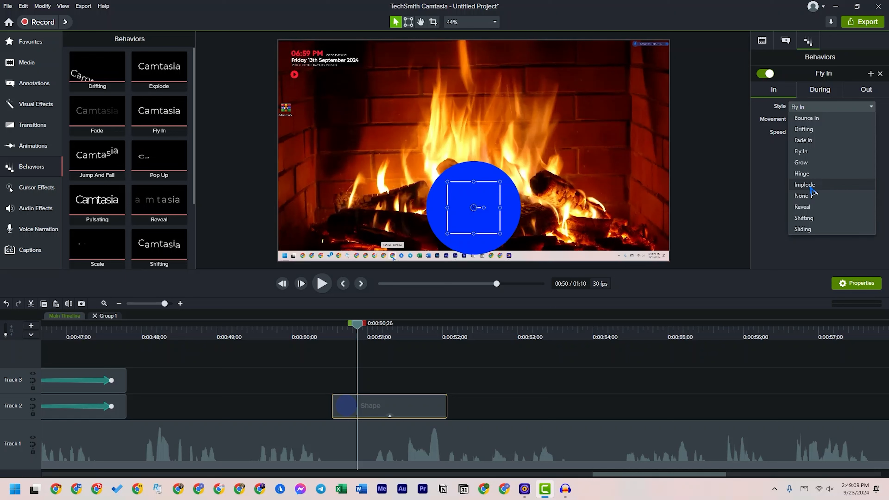
left_click(811, 189)
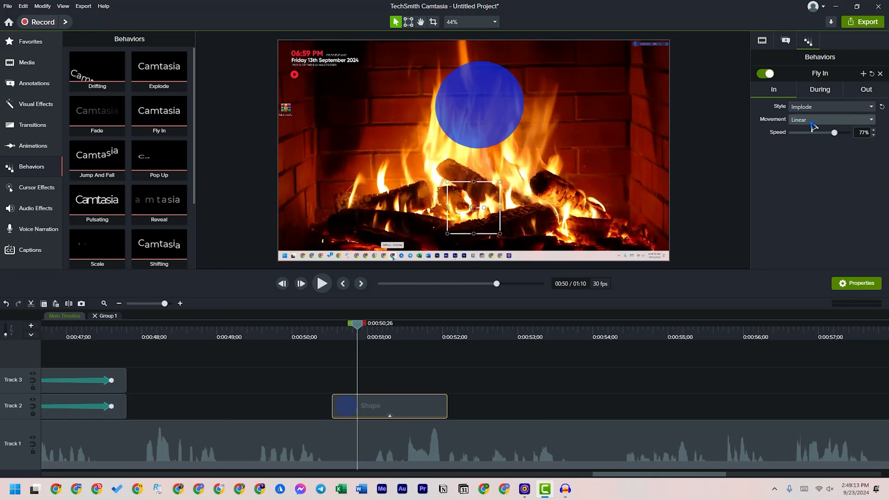
left_click(812, 121)
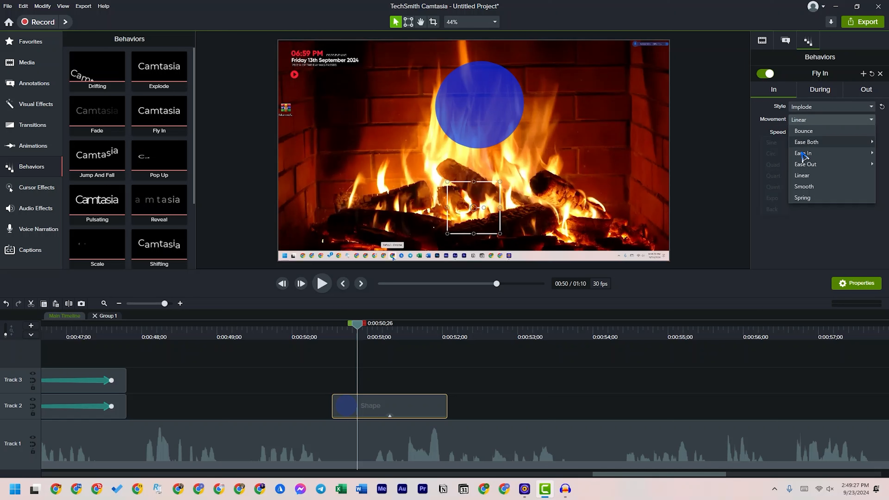
left_click(805, 222)
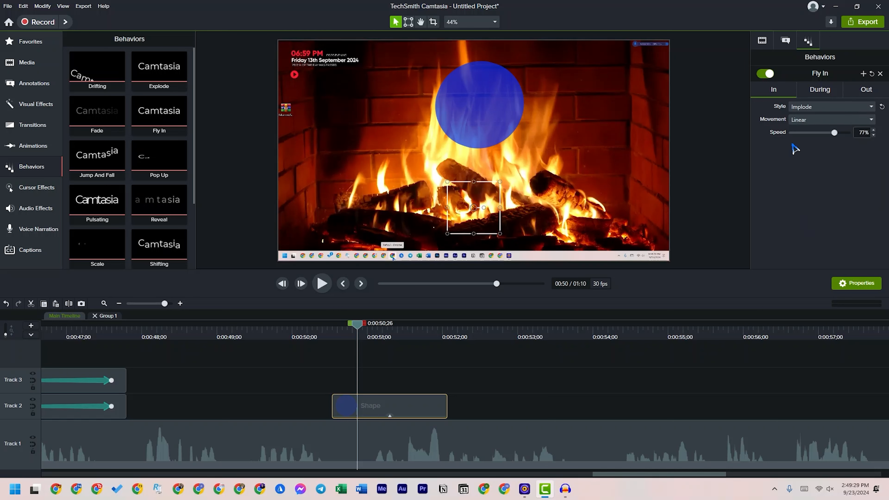
mouse_move(838, 134)
left_mouse_down()
mouse_move(823, 136)
mouse_move(846, 141)
mouse_move(830, 144)
left_mouse_up()
left_click_drag(358, 315, 329, 323)
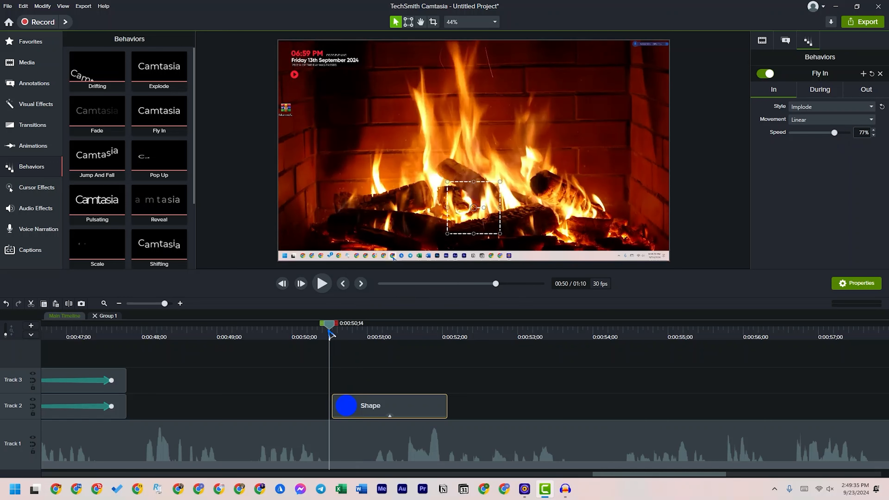
left_click(322, 284)
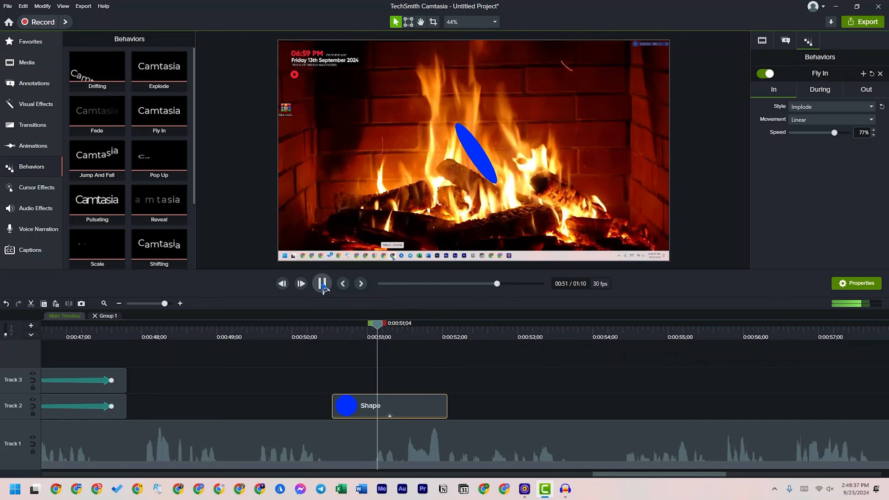
left_click(322, 284)
Extend the end of the Shape clip to about 0:00:54;22 and play it from 0:00:50;14
left_click_drag(329, 334, 352, 339)
left_click_drag(447, 406, 644, 405)
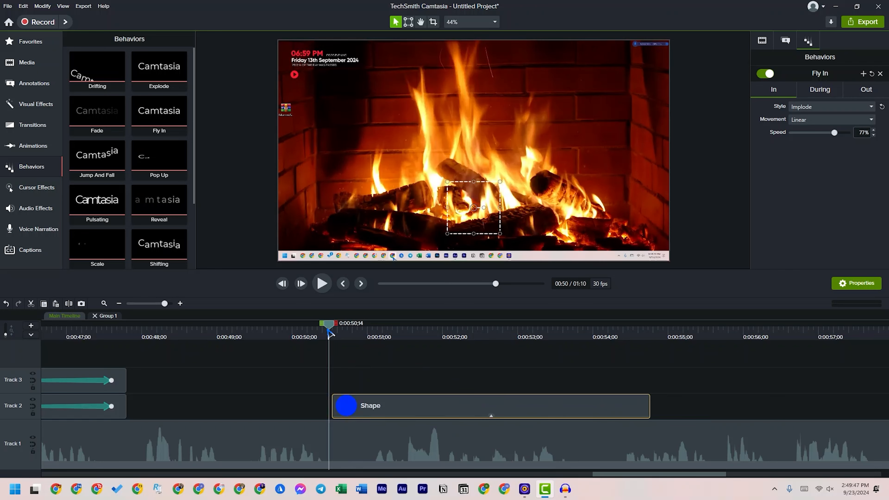
left_click(322, 283)
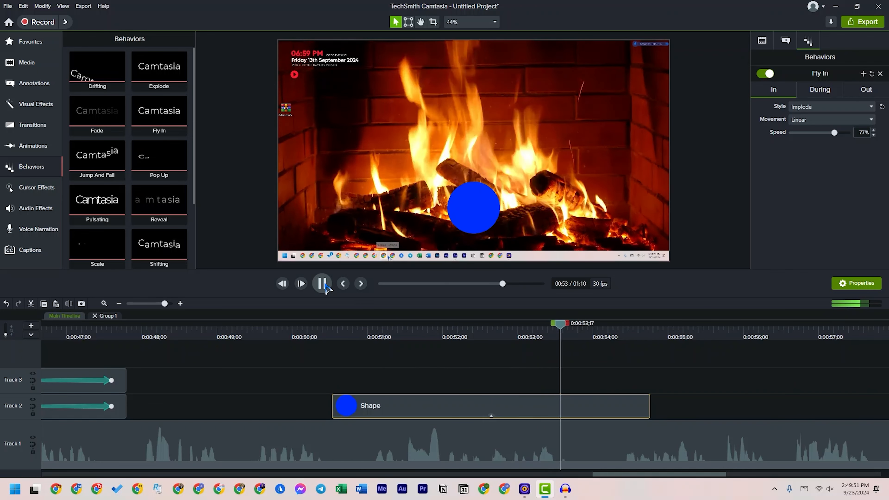
left_click(325, 284)
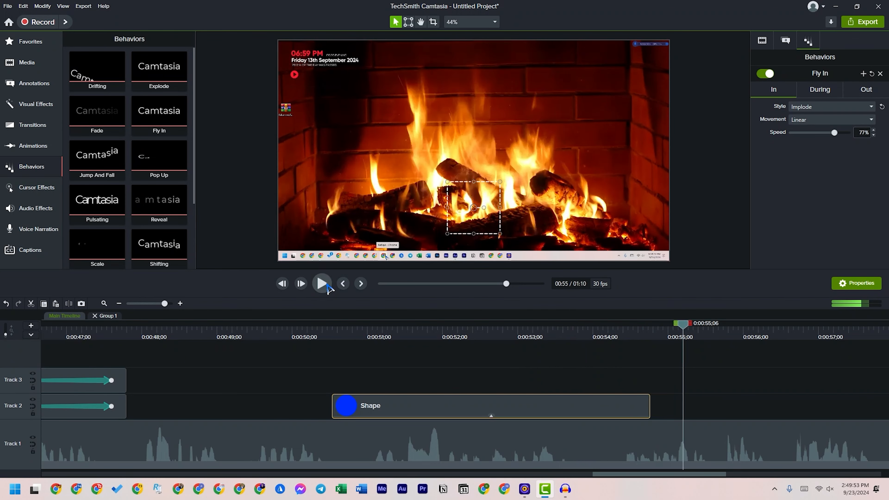
Set the speed of the Implode entrance to 90% with the playhead at 0:00:51;07
left_click(472, 333)
left_click_drag(394, 337, 387, 338)
left_click_drag(835, 134, 842, 138)
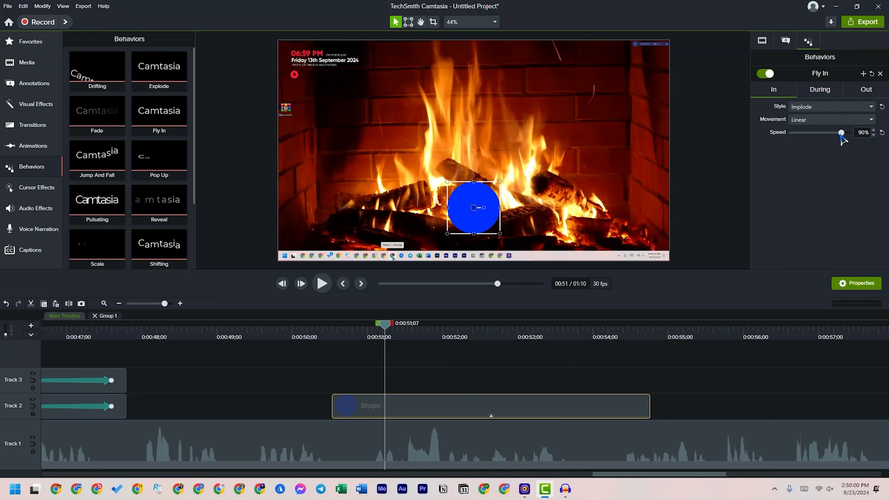
Change the behavior's In style to Grow and preview the entrance from 0:00:50;13 to 0:00:52;09
left_click(811, 107)
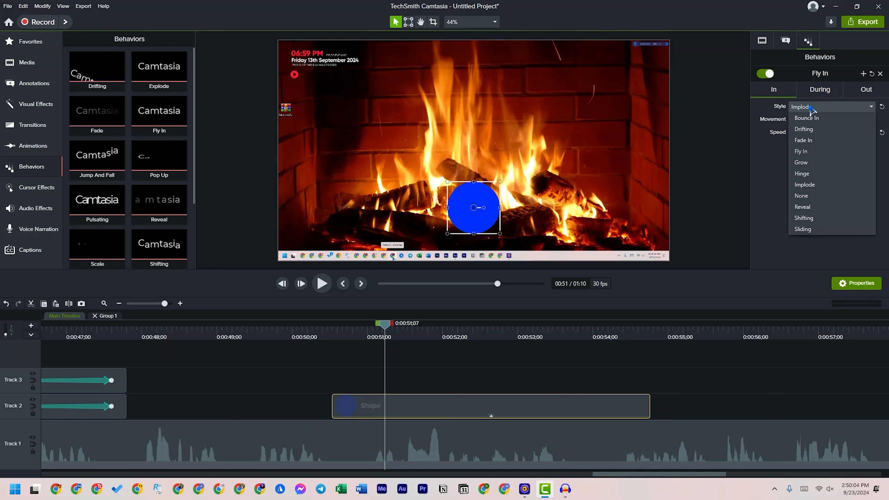
left_click(816, 163)
left_click(326, 334)
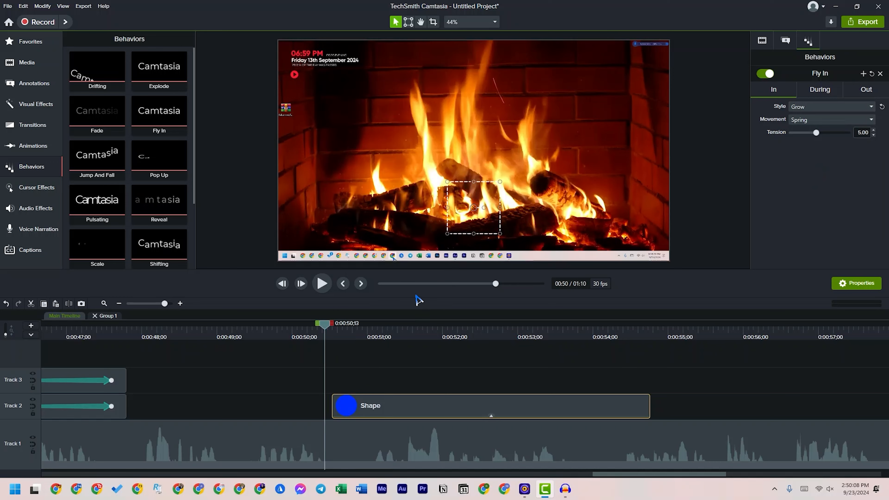
left_click(329, 288)
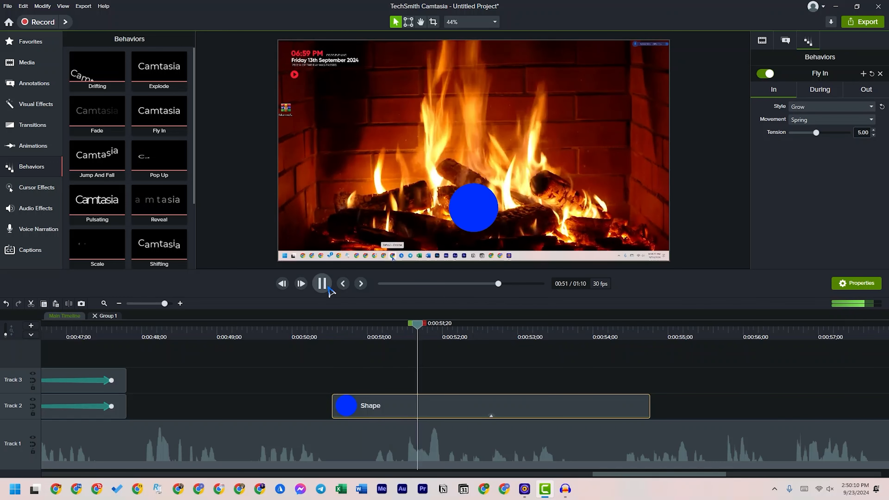
left_click_drag(333, 330, 414, 345)
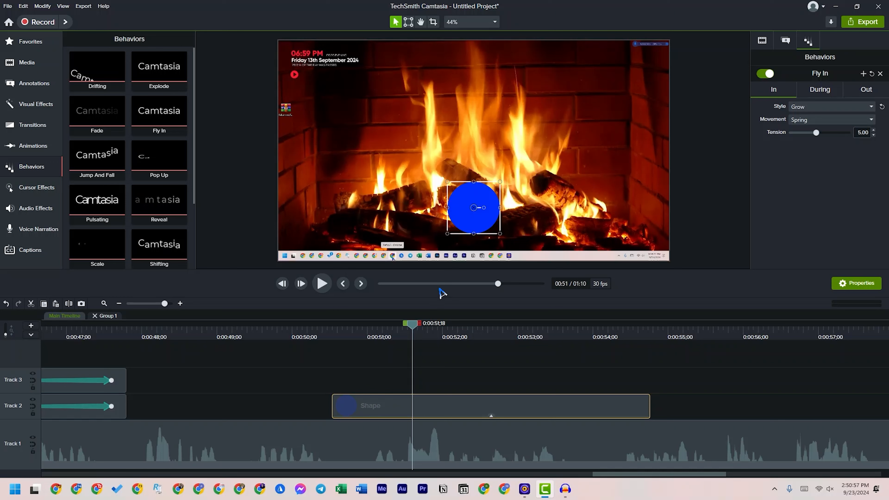
left_click_drag(332, 325, 470, 352)
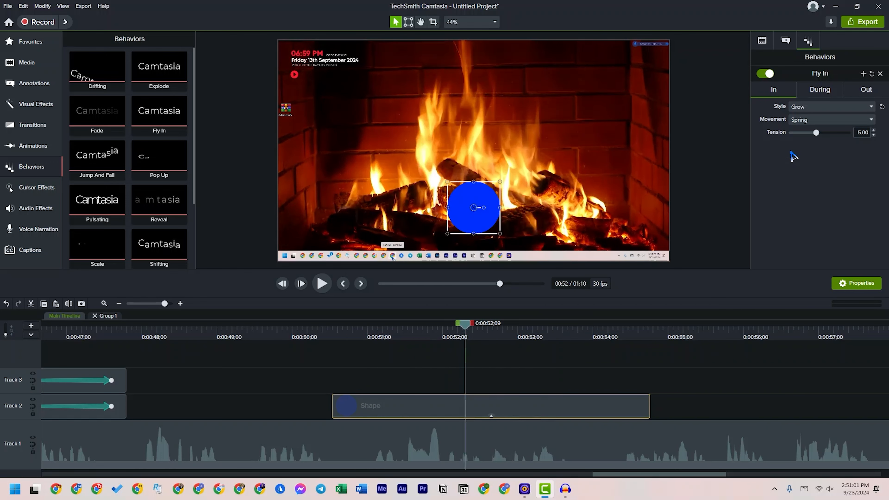
Set the behavior's During style to Pop Up with the playhead at 0:00:52;17
left_click(817, 90)
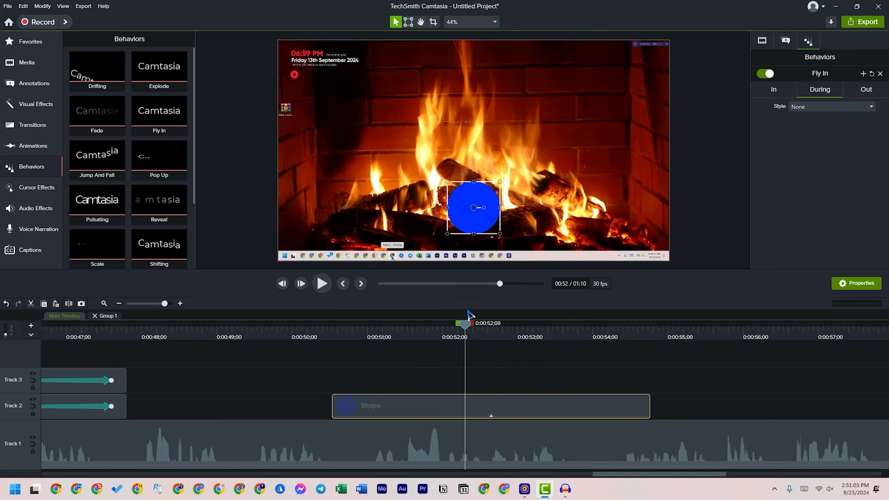
left_click_drag(464, 329, 485, 350)
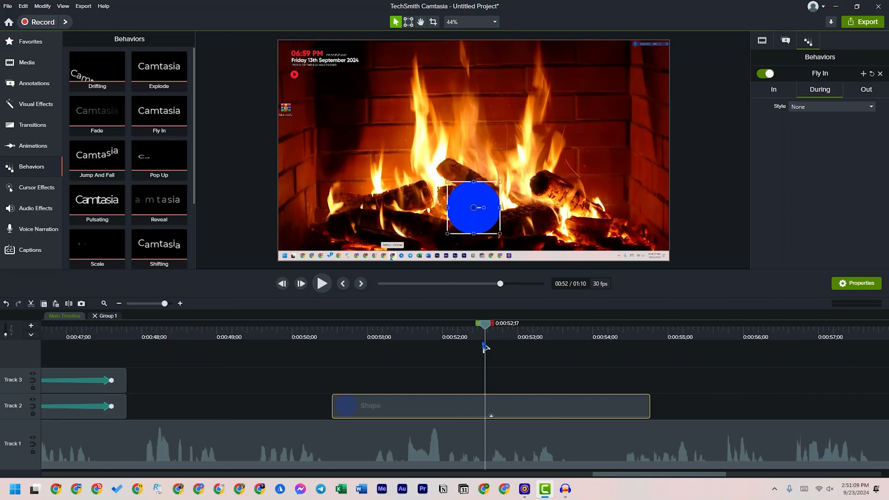
left_click(806, 108)
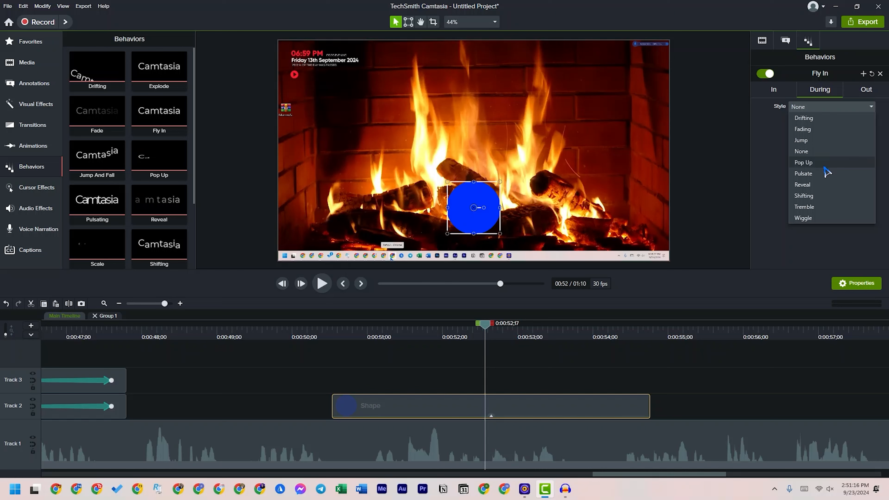
left_click(816, 162)
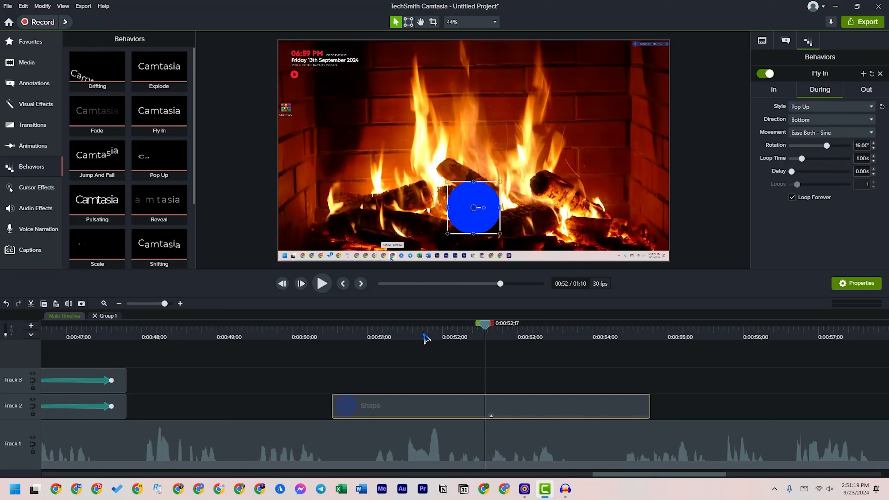
Preview the circle's Pop Up effect by playing the Shape clip past its end
left_click(425, 338)
left_click(322, 283)
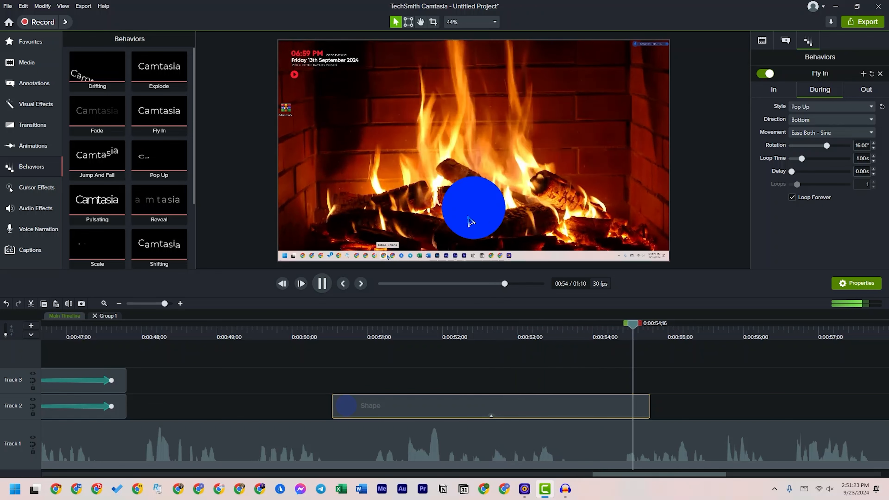
key("space")
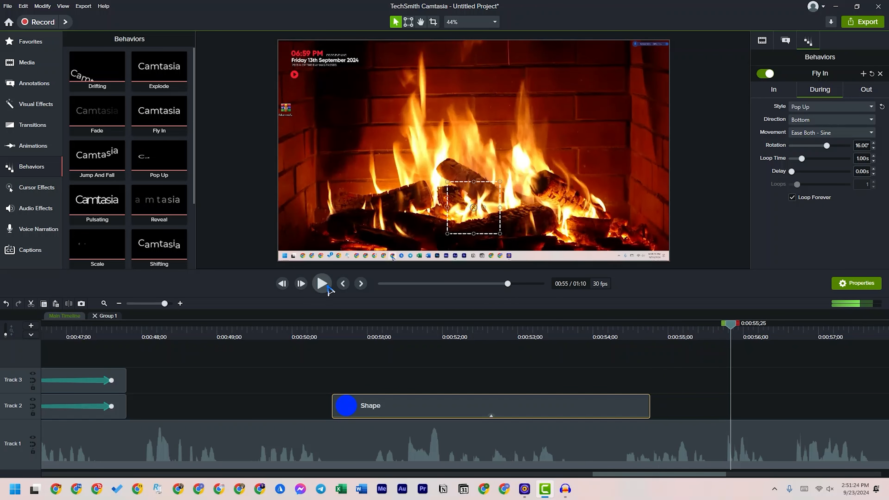
Set the behavior's Out style to Reveal with the playhead at 0:00:54;20
left_click(650, 348)
left_click_drag(633, 336, 643, 332)
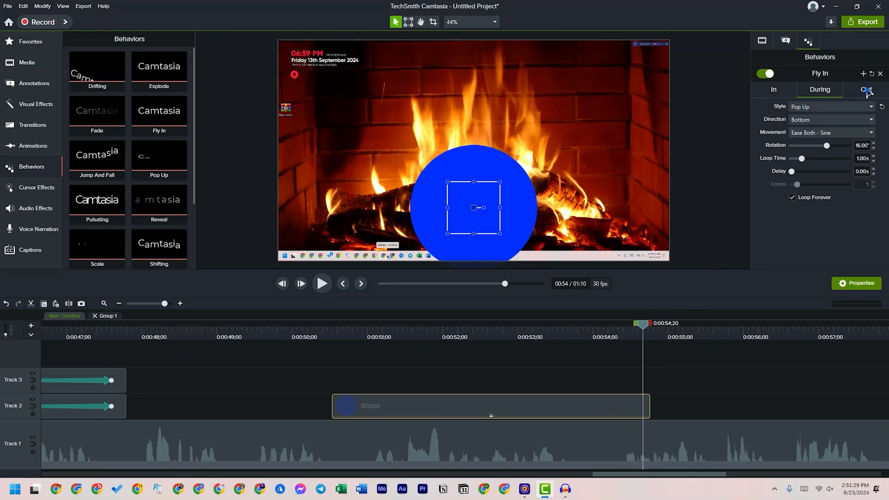
left_click(866, 90)
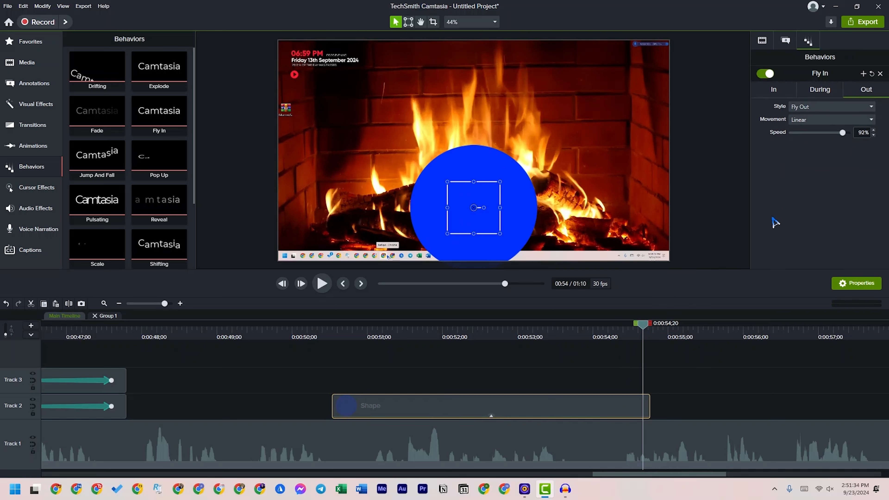
left_click(814, 107)
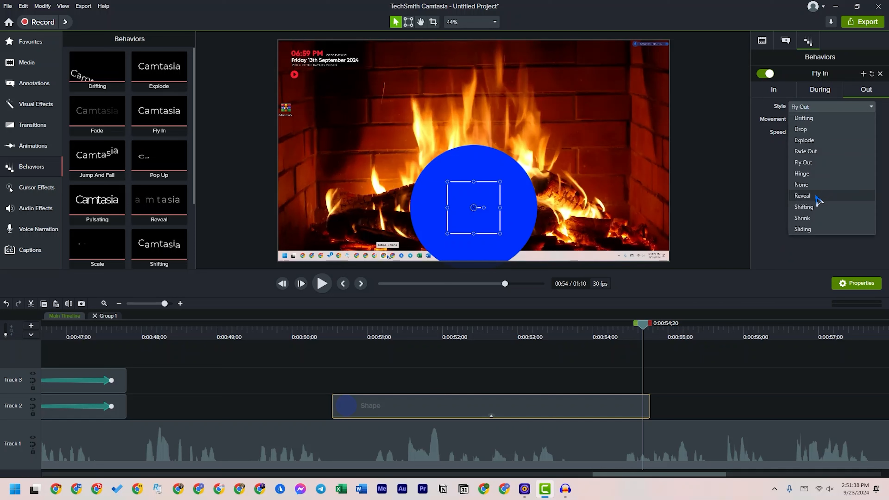
left_click(802, 196)
Preview the circle's Reveal exit from just before 0:00:54;00 and stop the playhead at 0:00:55;01
left_click_drag(623, 331, 600, 332)
left_click(321, 284)
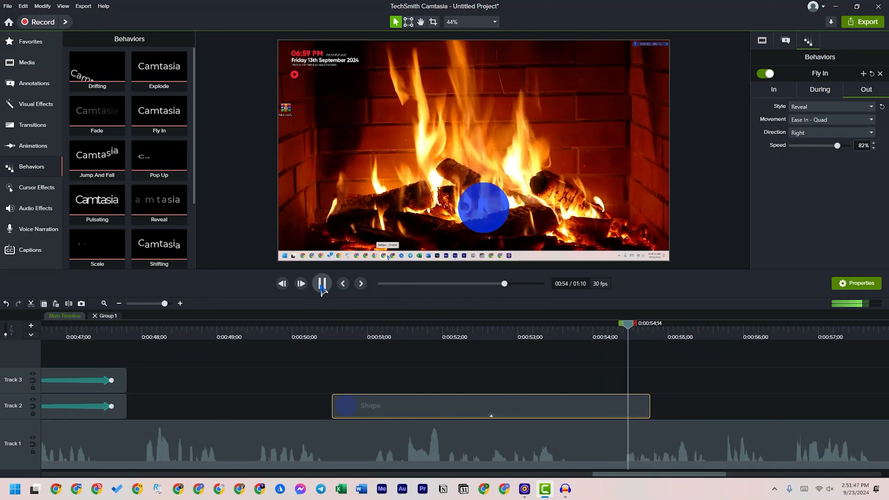
left_click(321, 284)
left_click_drag(654, 336, 672, 349)
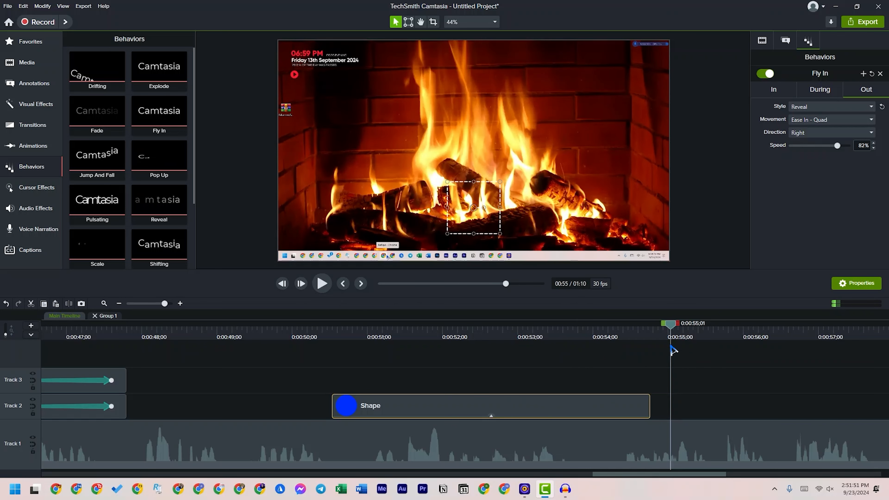
Move the playhead back to 0:00:52;02 and delete the blue circle's Shape clip
left_click_drag(672, 349, 438, 329)
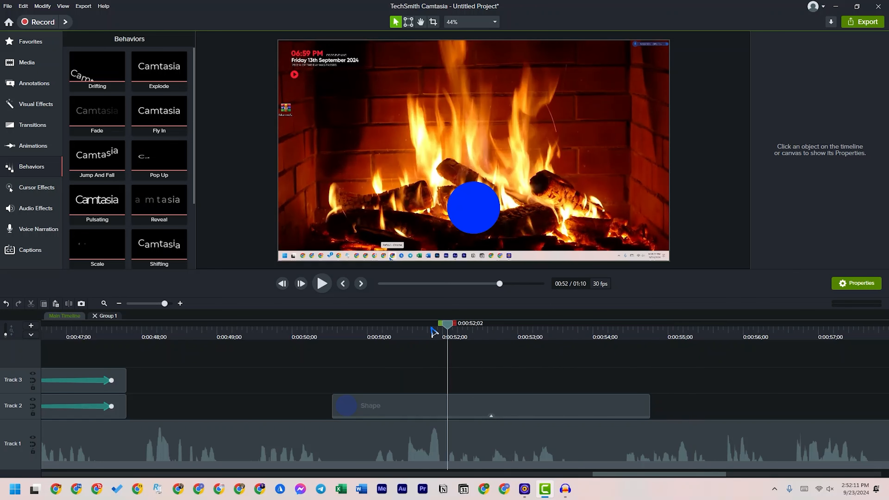
left_click(518, 397)
key("Delete")
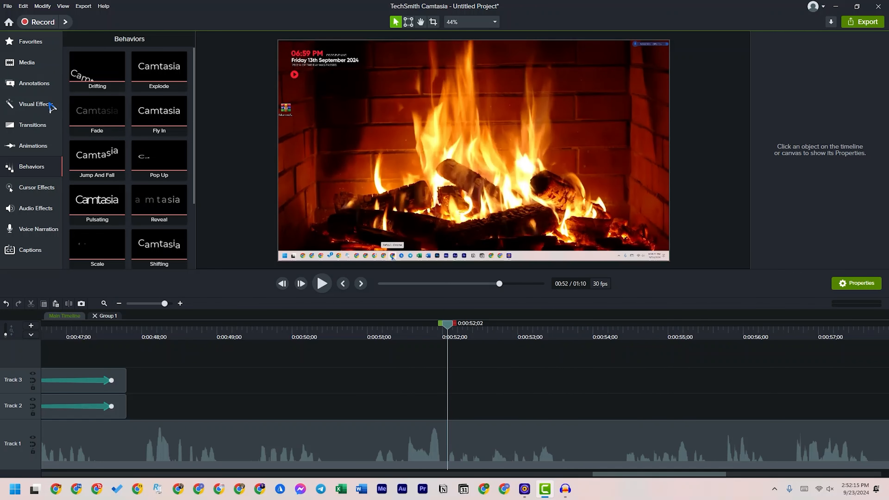
Add the red ABC text callout with white outline at 0:00:52;02 and replace its text with the creator's name
left_click(26, 84)
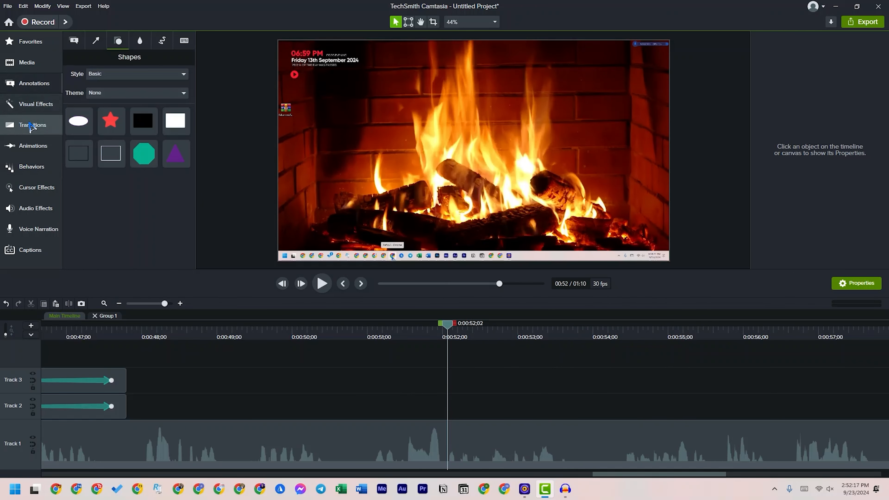
left_click(74, 40)
left_click_drag(111, 186, 475, 200)
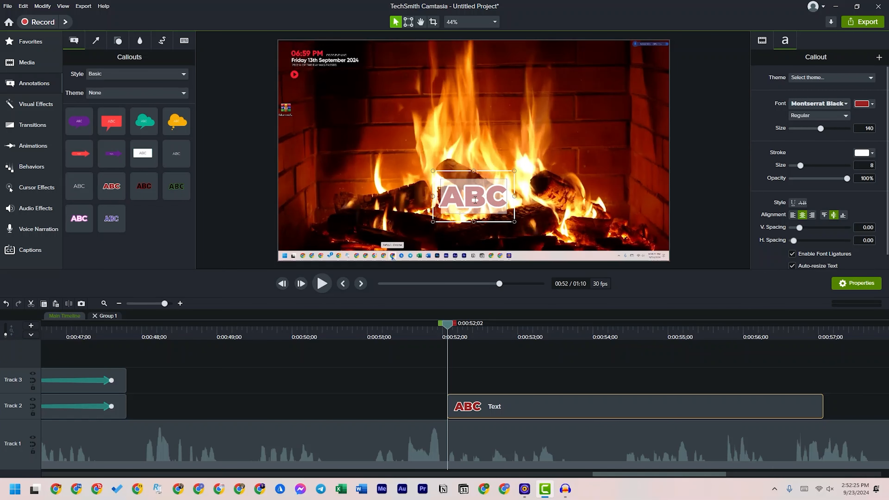
type("RI ROBIN")
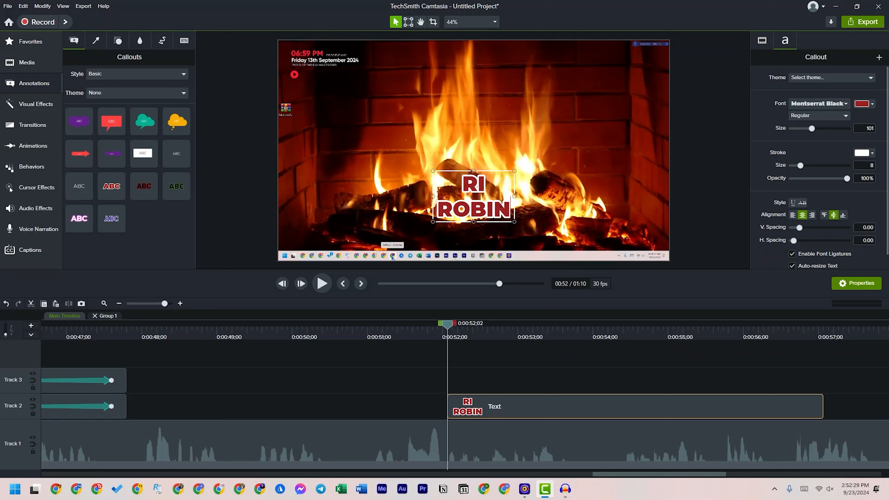
Widen the text callout so the name fits on one line and move its clip up to Track 3
left_click_drag(515, 196, 599, 198)
left_click_drag(513, 203, 511, 203)
left_click_drag(528, 405, 511, 385)
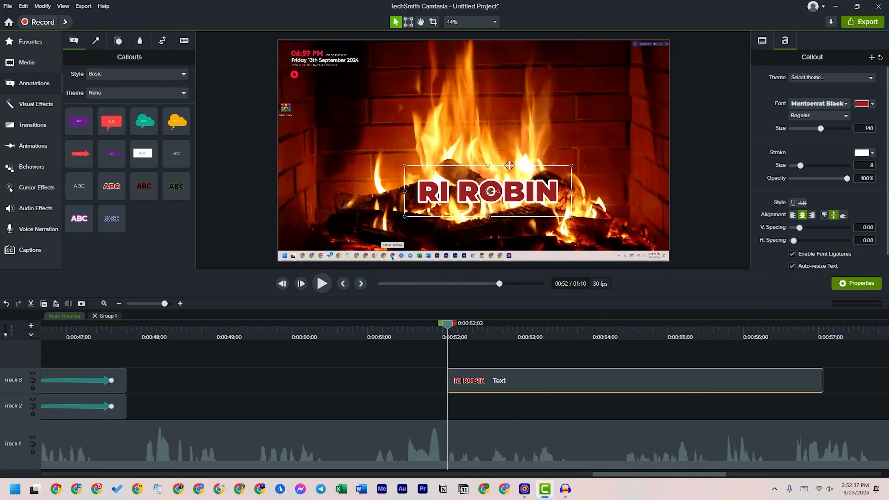
left_click(482, 408)
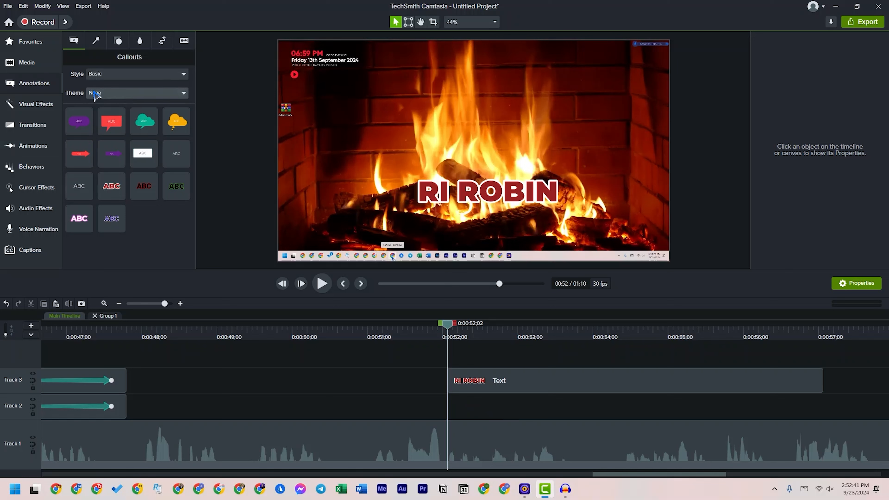
Add a black rectangle on Track 2 beneath the Text clip and stretch it over the entire canvas
left_click(140, 41)
left_click(119, 40)
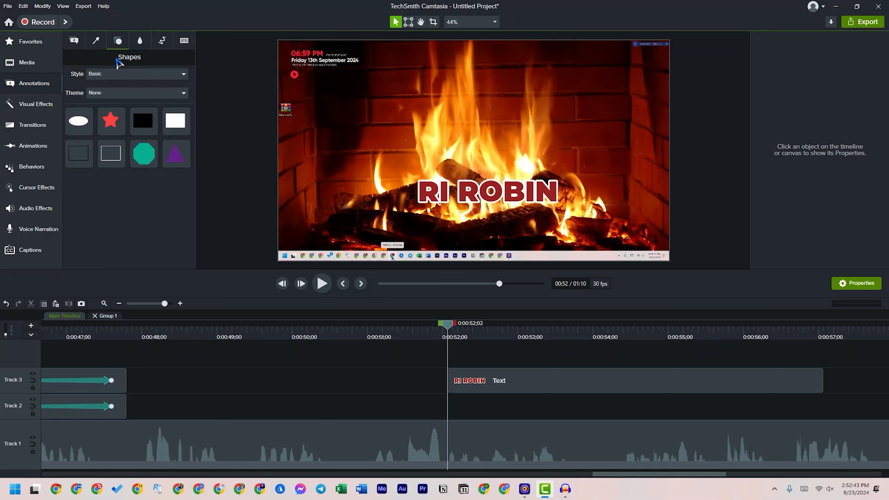
left_click_drag(143, 120, 459, 406)
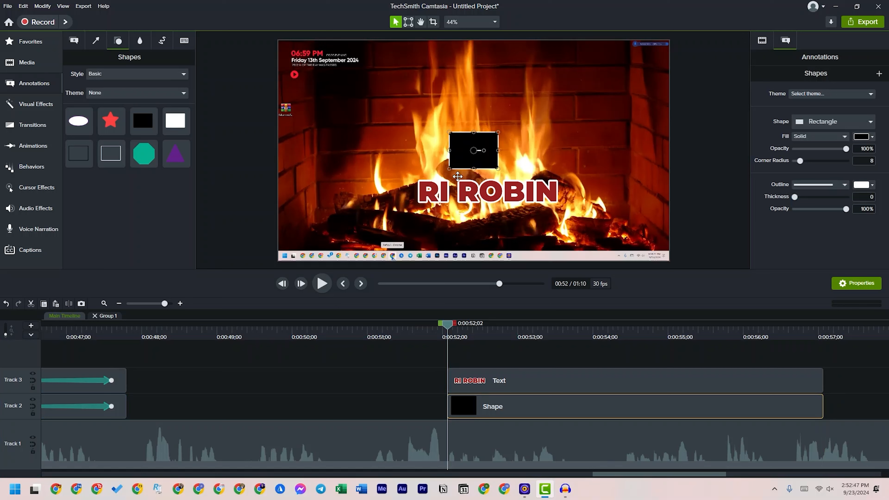
left_click_drag(450, 150, 278, 150)
left_click_drag(498, 131, 556, 40)
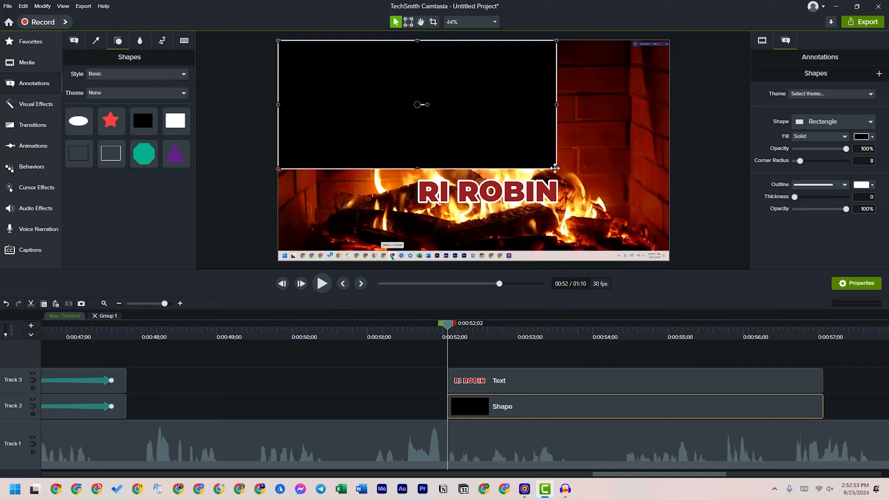
left_click_drag(556, 169, 670, 259)
Center the name text on the canvas and move the playhead to 0:00:53;14
left_click(541, 383)
left_click_drag(485, 181, 499, 157)
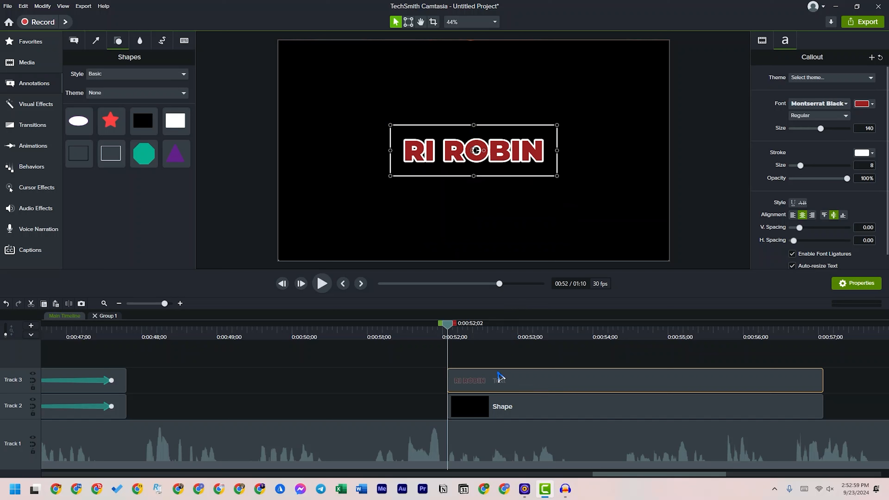
left_click_drag(447, 326, 556, 414)
Set the black rectangle's fill opacity to 69% and its outline opacity to 100%
left_click(554, 407)
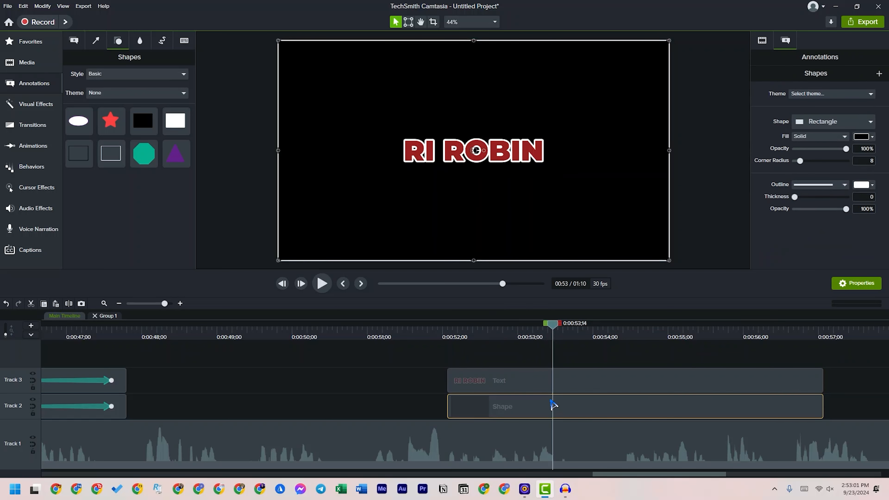
left_click_drag(847, 209, 828, 209)
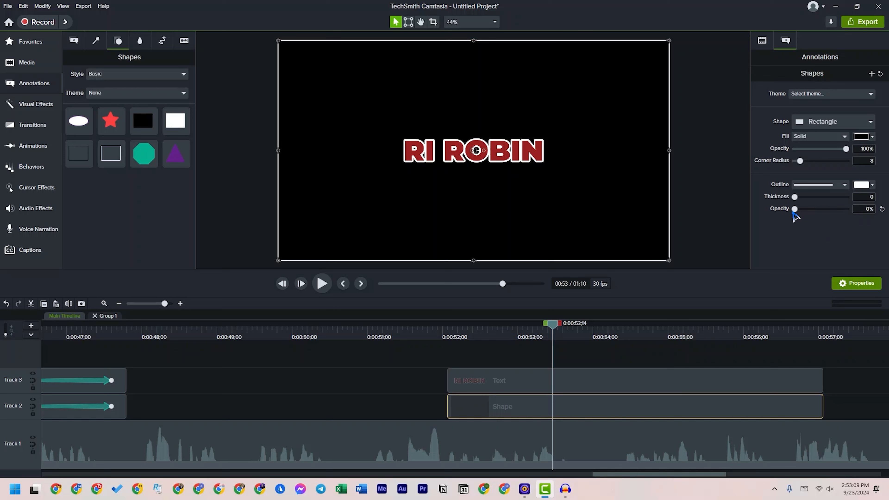
left_click_drag(846, 149, 839, 153)
left_click_drag(825, 210, 846, 209)
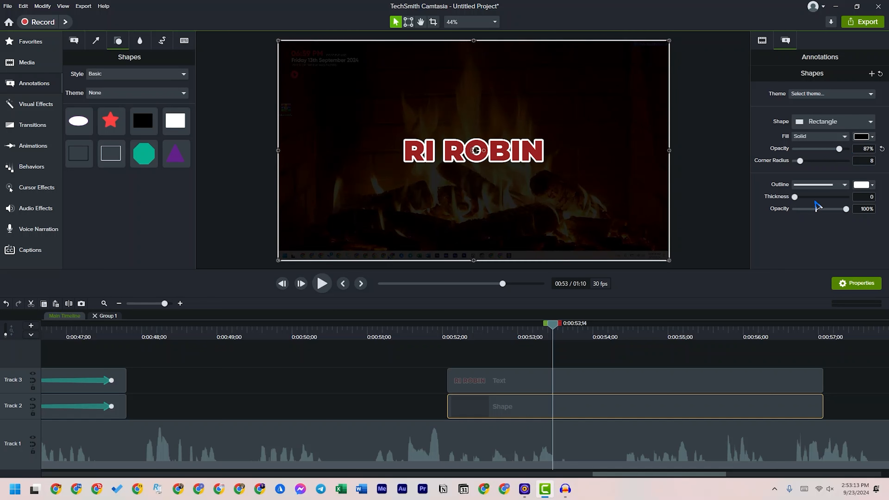
mouse_move(845, 150)
left_mouse_down()
mouse_move(801, 154)
mouse_move(835, 159)
left_mouse_up()
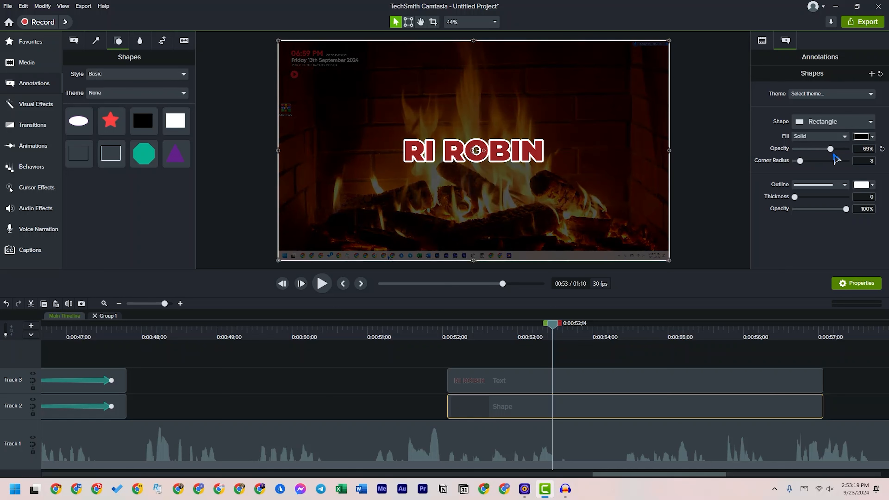
Preview the name text over the darkened video, starting just before the Text and Shape clips
left_click(430, 341)
key("space")
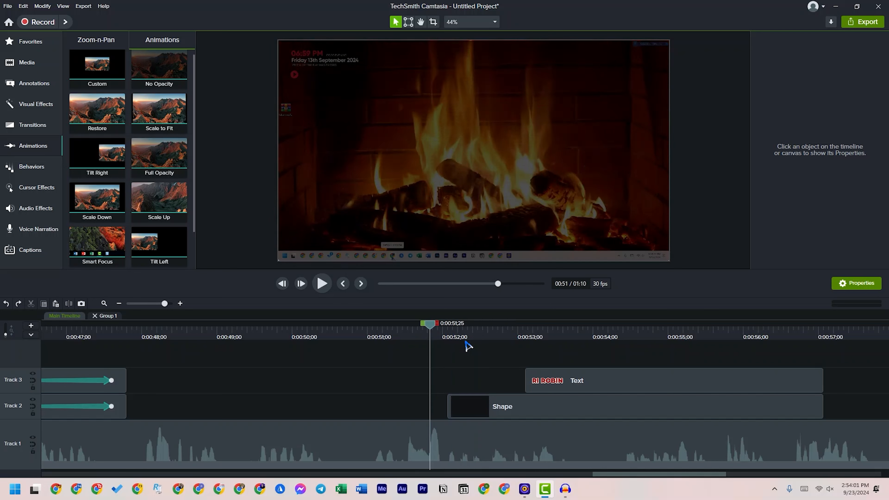
mouse_move(467, 346)
left_mouse_down()
mouse_move(494, 349)
mouse_move(458, 353)
left_mouse_up()
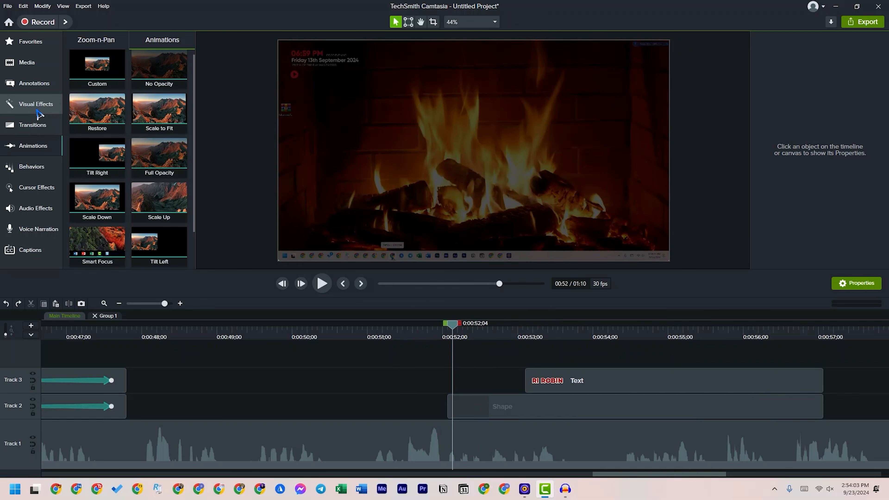
Apply the Horizontal Stretch 2 transition to the start of the Shape clip with a 00;07 duration and preview it
left_click(37, 128)
scroll(194, 174, "down", 5)
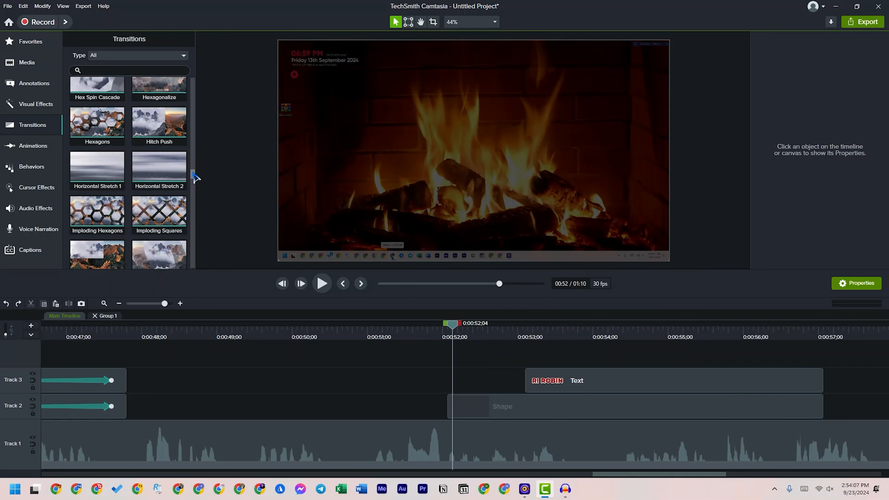
left_click_drag(152, 136, 464, 400)
left_click(521, 405)
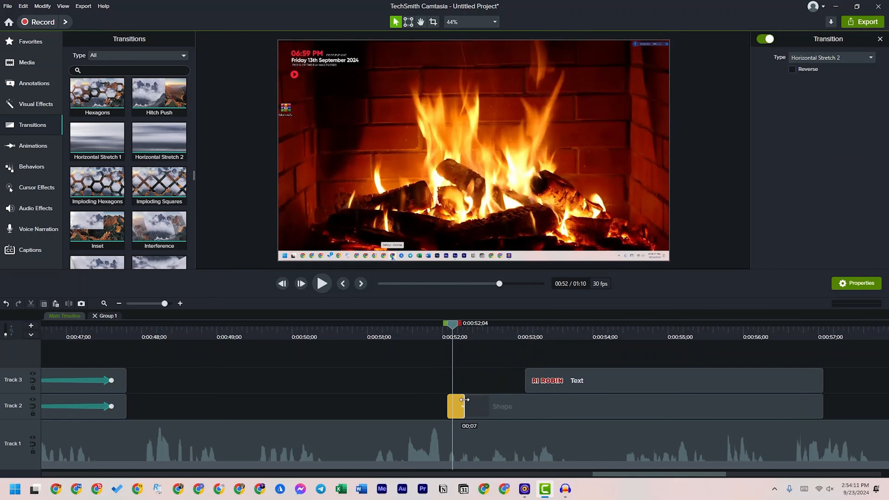
left_click(418, 329)
key("space")
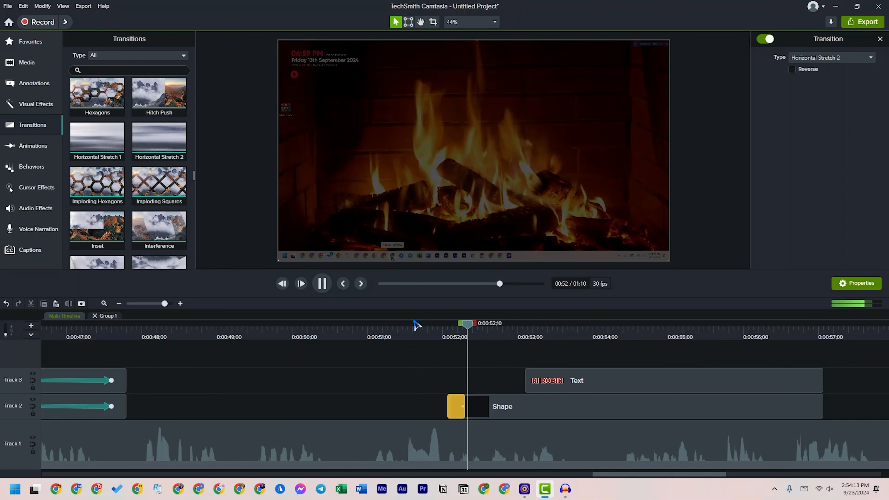
key("space")
Lengthen the Horizontal Stretch 2 transition to reach the start of the Text clip and preview it
left_click_drag(464, 405, 478, 387)
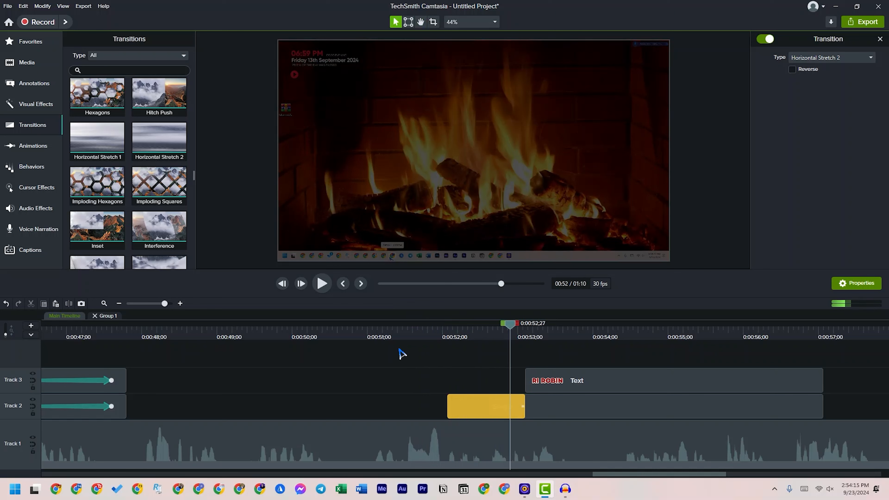
left_click(422, 331)
key("space")
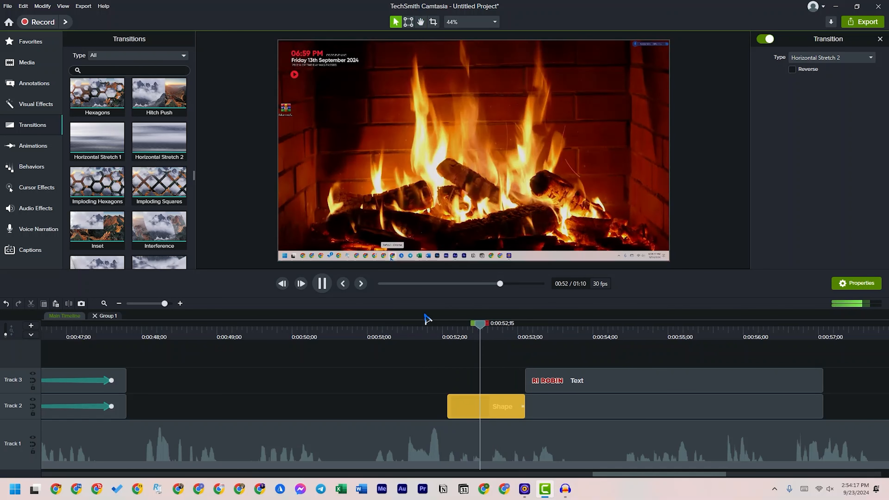
key("space")
left_click(513, 406)
key("Delete")
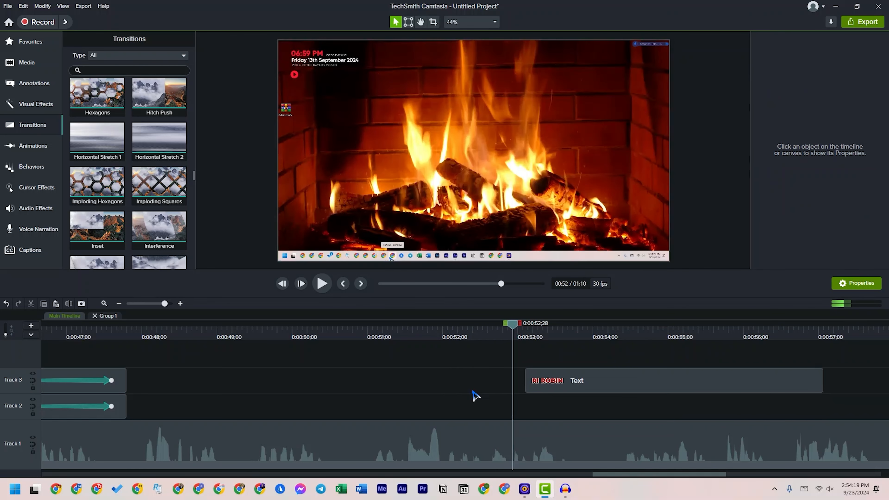
key("ctrl+z")
Replace the Shape clip's starting transition with Four Color Wipe, lasting 00;13
left_click(491, 407)
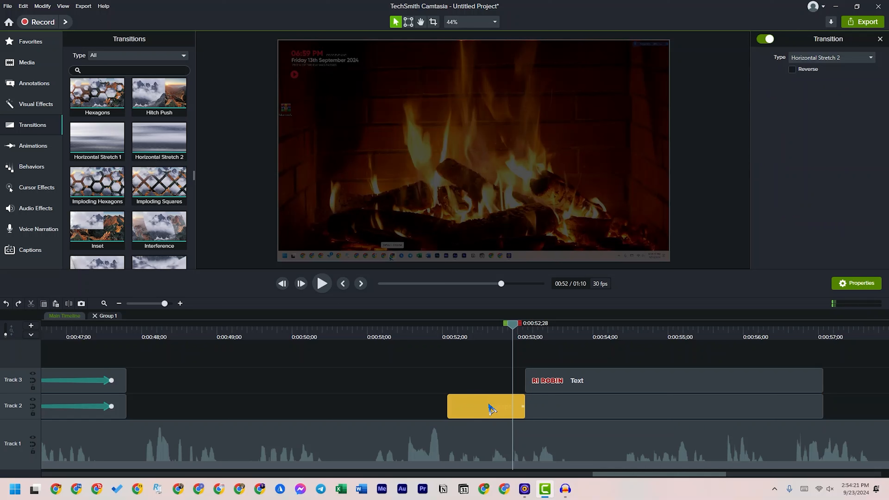
key("Delete")
scroll(132, 217, "down", 5)
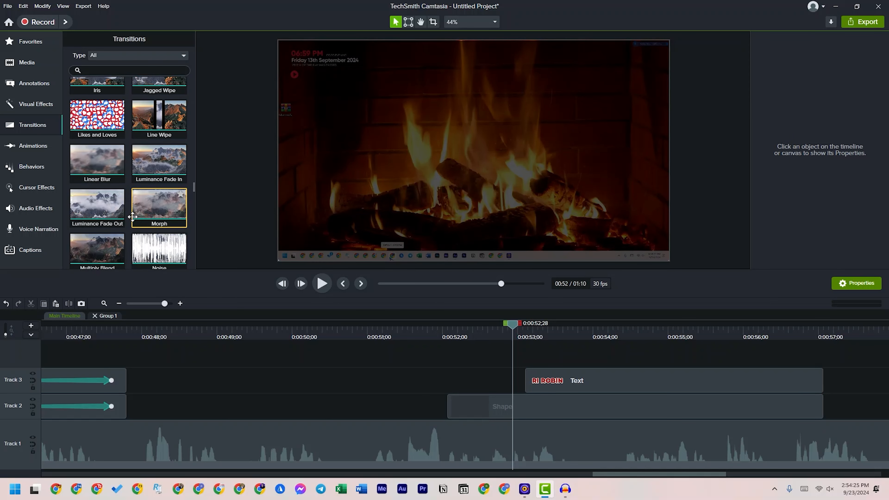
scroll(155, 170, "up", 6)
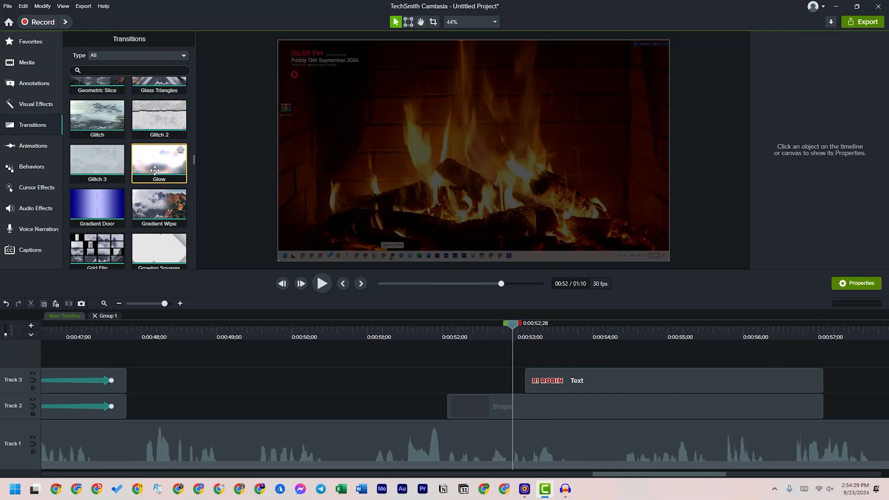
scroll(106, 168, "up", 5)
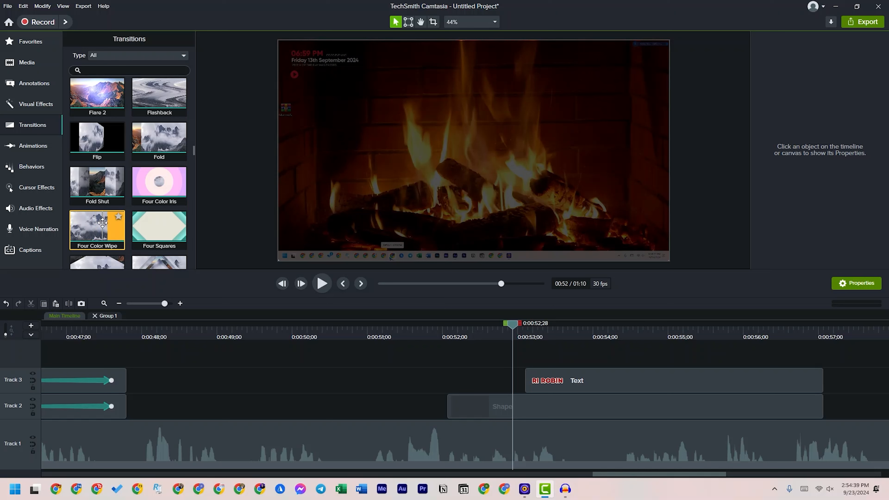
left_click_drag(102, 223, 475, 407)
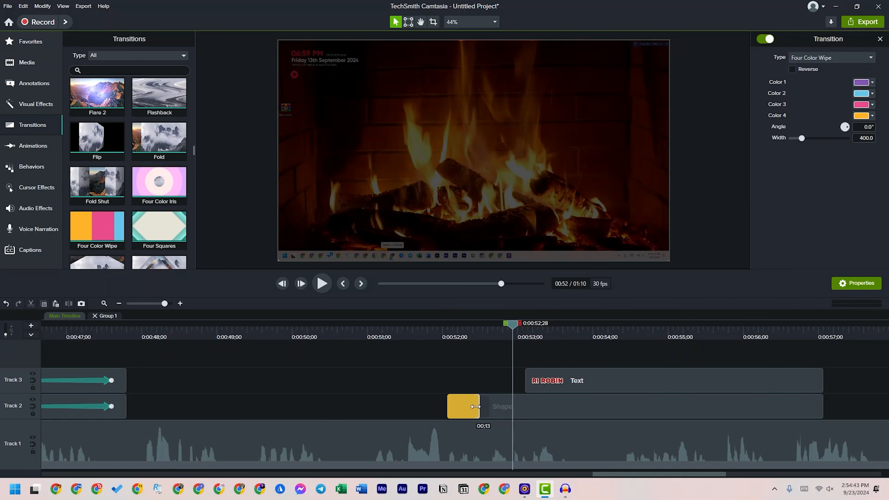
Preview the Four Color Wipe transition and the name text, starting just before the Shape clip
left_click(434, 335)
key("space")
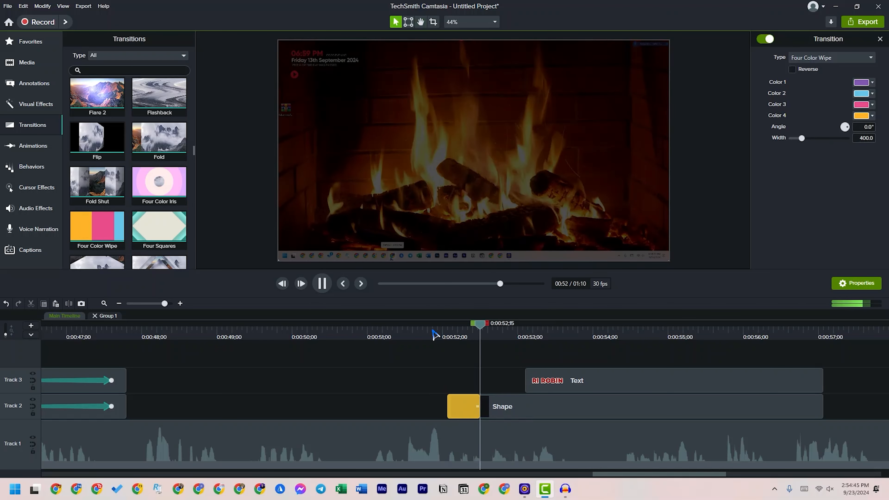
key("space")
left_click_drag(445, 324, 480, 345)
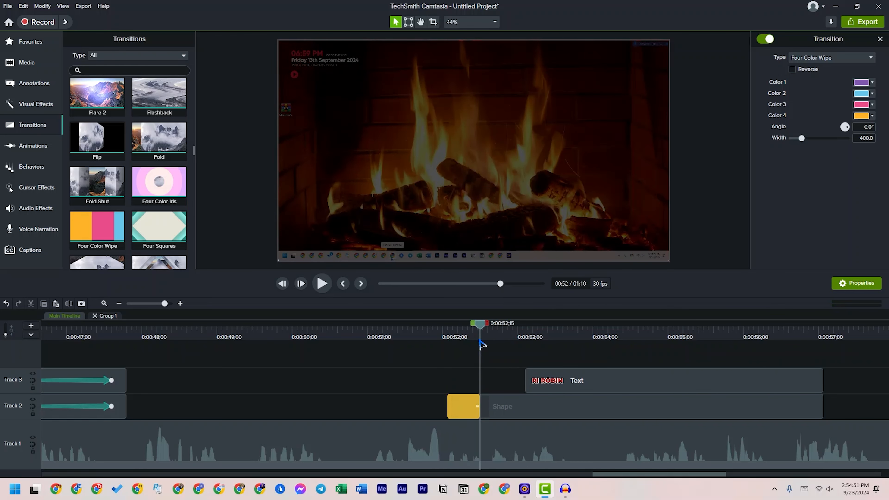
key("space")
key("space")
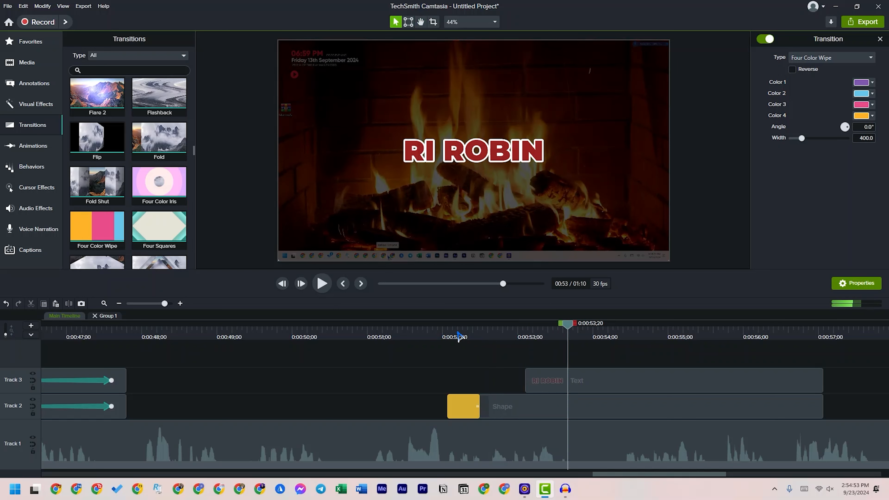
left_click(459, 333)
key("space")
key("space")
Lengthen the Four Color Wipe transition slightly at the start of the Shape clip and preview it
left_click(458, 335)
left_click_drag(475, 407, 483, 407)
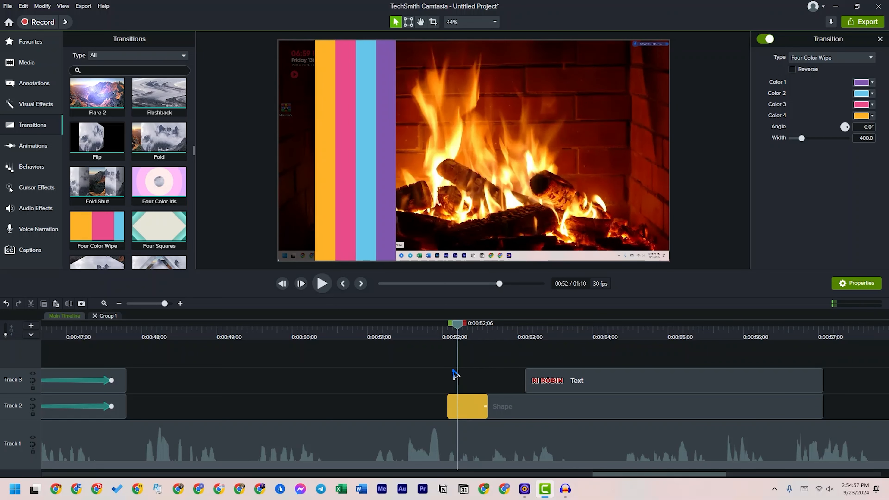
left_click(430, 338)
key("space")
key("space")
Set the Shape's fill opacity to 53%, shift the Text clip slightly earlier on Track 3, and preview from before the Shape clip
left_click(531, 401)
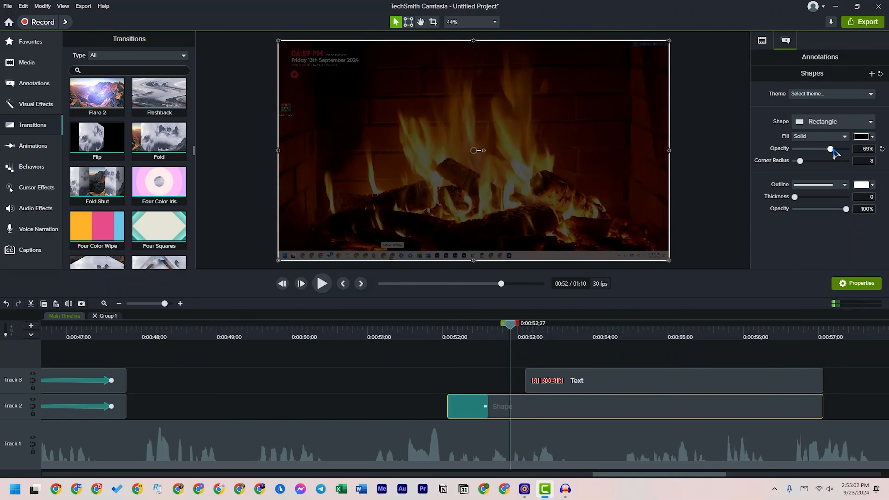
left_click_drag(831, 150, 824, 150)
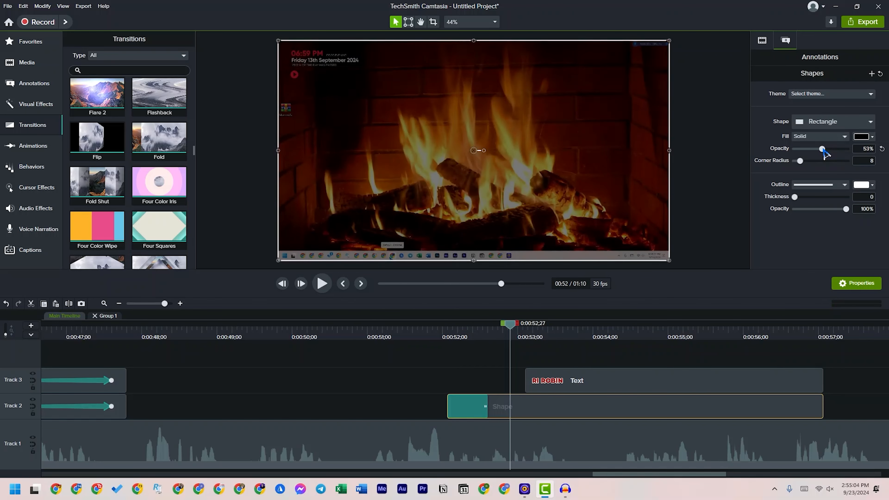
left_click_drag(551, 382, 520, 383)
left_click(444, 335)
key("space")
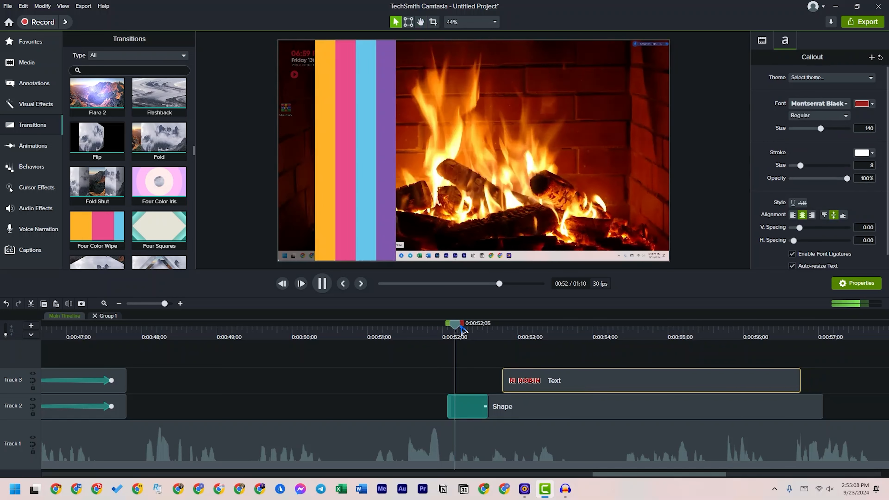
Apply the Fade behavior to the Text clip on Track 3 and preview its entrance
left_click(534, 379)
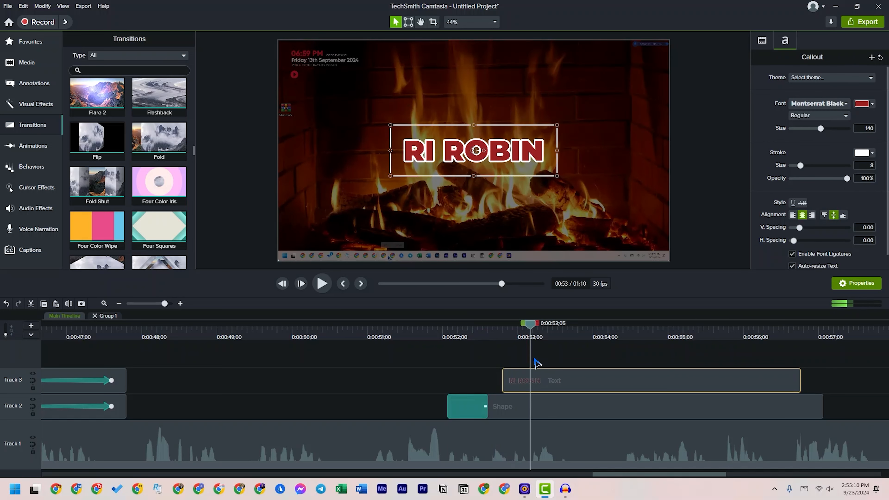
left_click(32, 146)
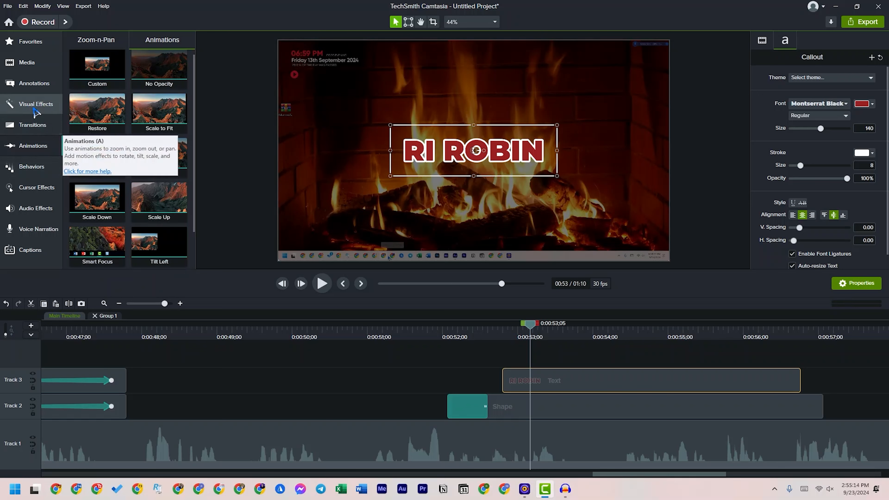
left_click(31, 167)
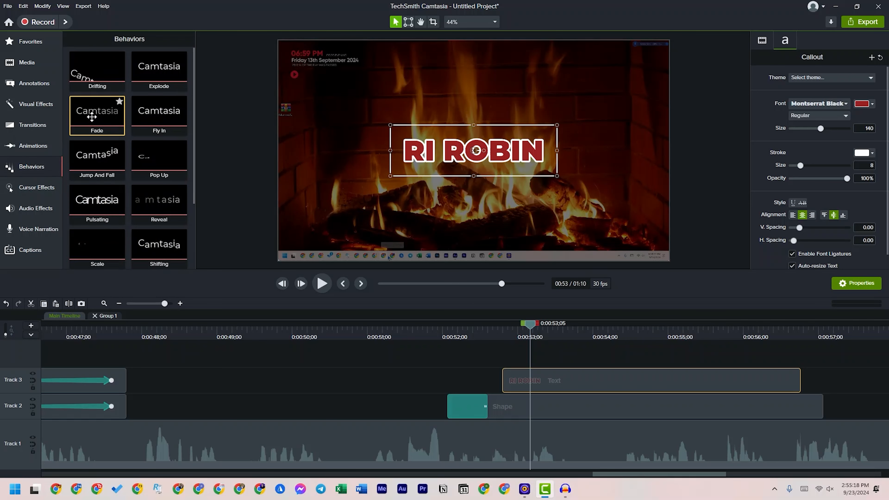
left_click_drag(92, 114, 519, 371)
left_click(480, 331)
key("space")
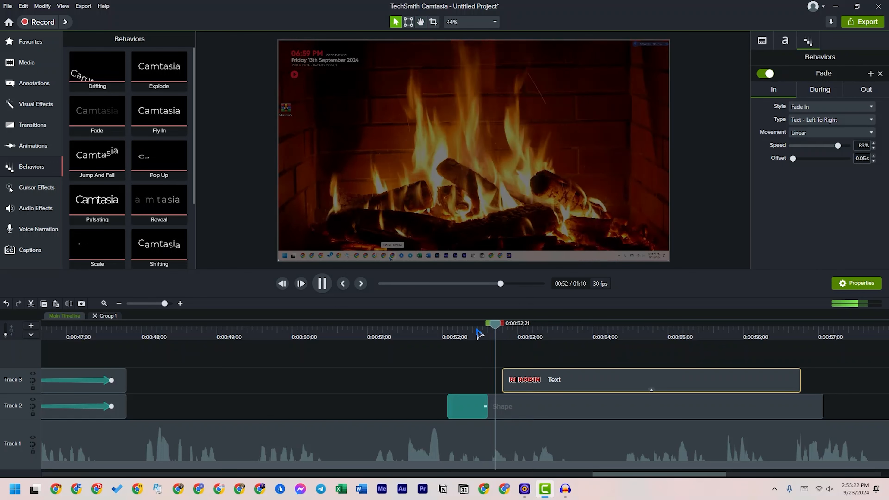
key("space")
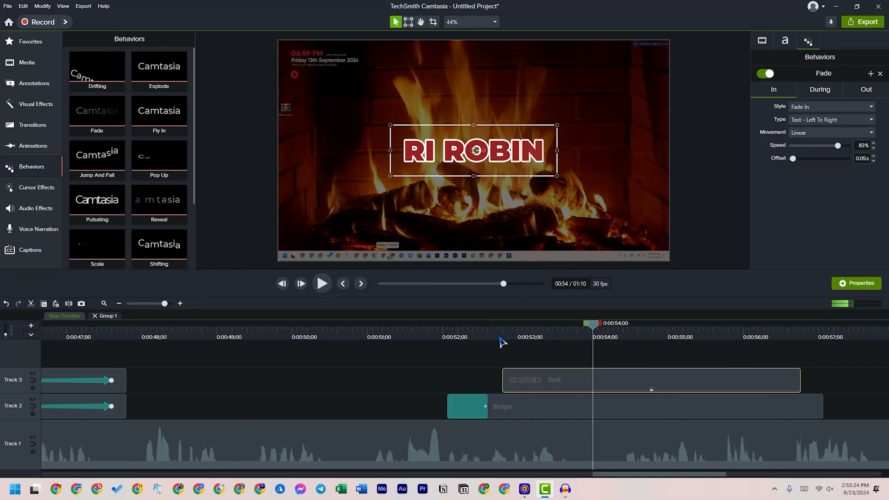
key("space")
key("space")
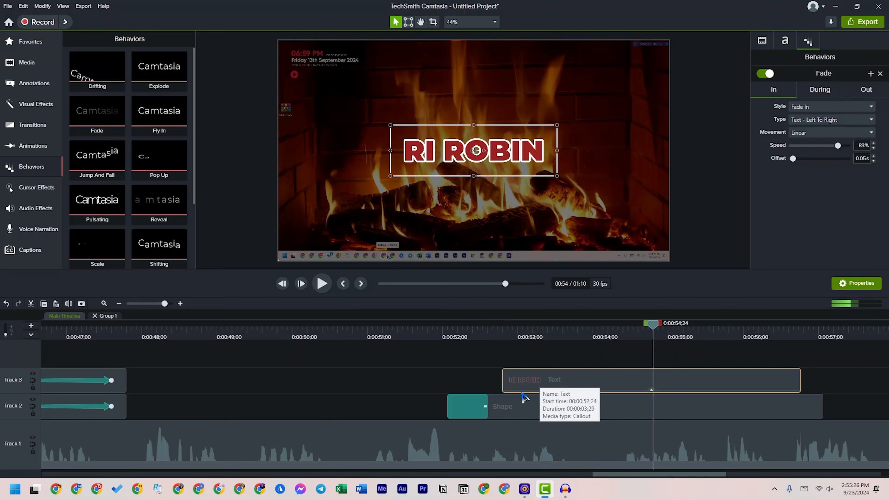
Delete the Four Color Wipe transition from the Shape clip and nudge the clip slightly later on Track 2
left_click(502, 415)
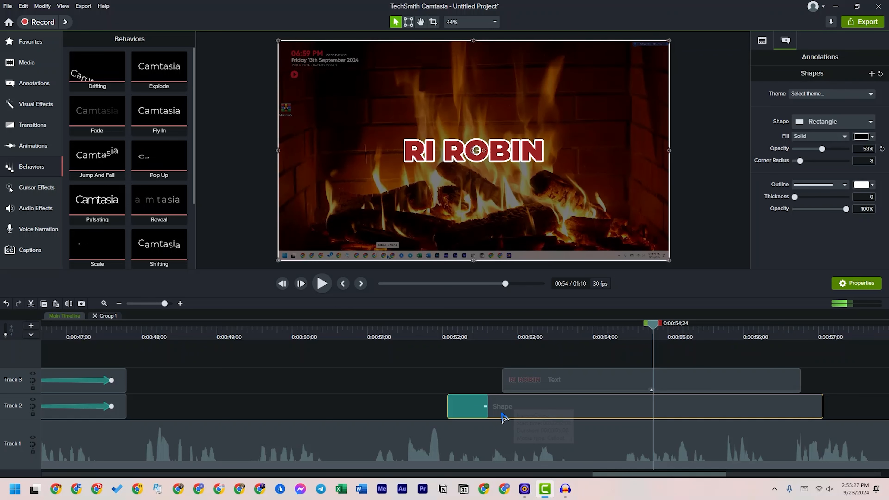
left_click(478, 414)
key("Delete")
left_click(514, 413)
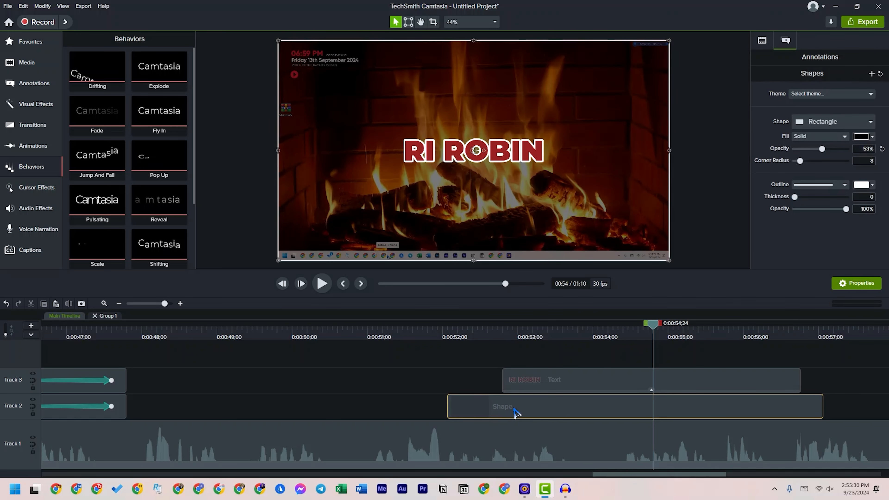
left_click_drag(515, 412, 541, 413)
Apply the Fade behavior to the Shape clip and preview it together with the name text
left_click_drag(91, 113, 486, 408)
left_click(424, 331)
key("space")
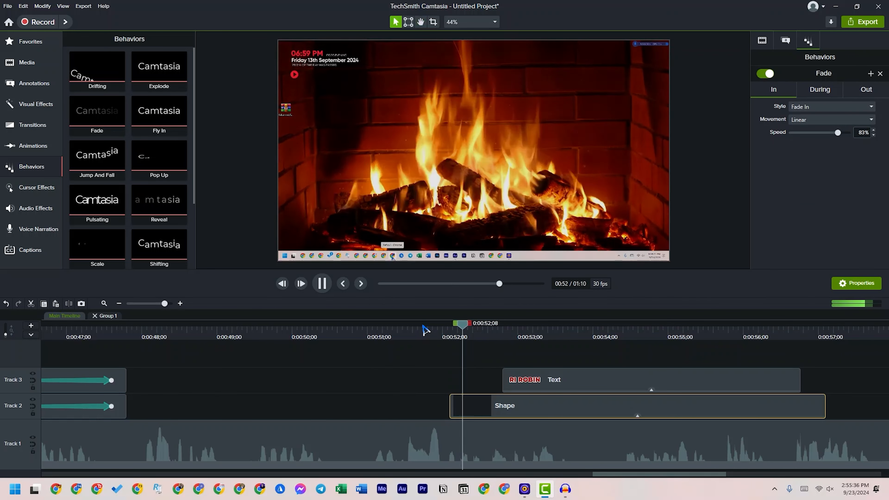
key("space")
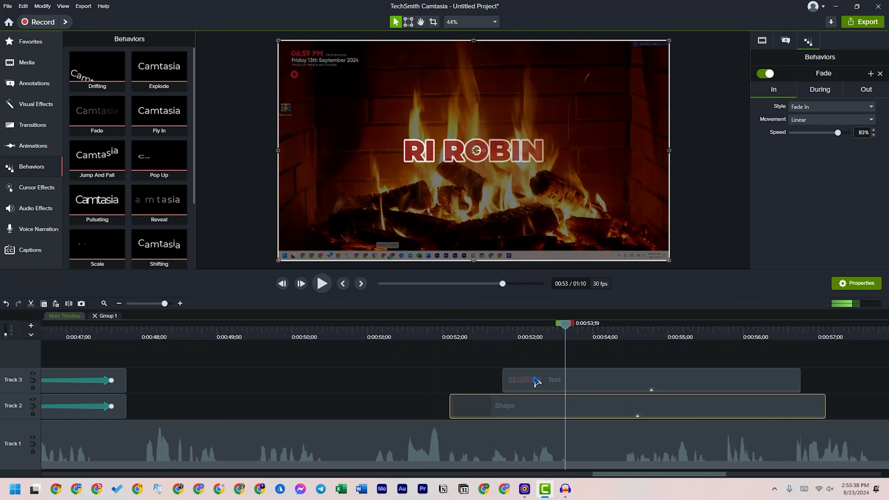
Delete the Text clip from Track 3 and preview the Shape clip's fade-in on its own
left_click(542, 384)
key("Delete")
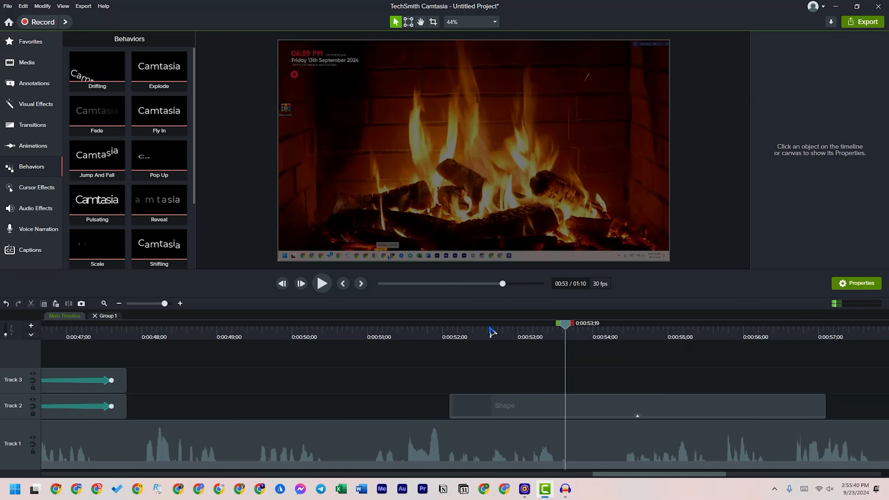
left_click(426, 329)
key("space")
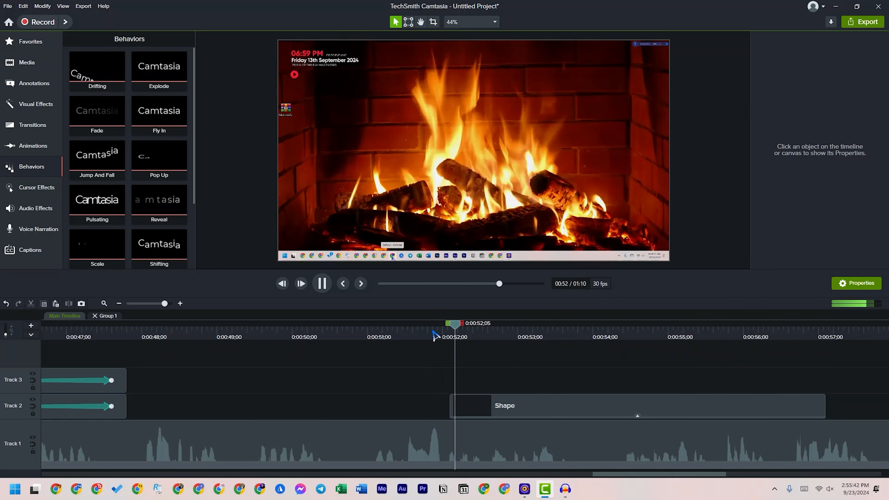
key("space")
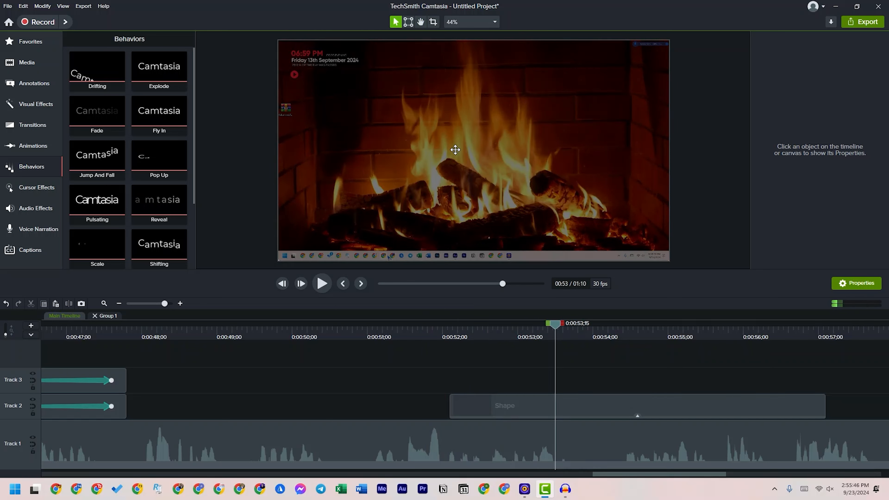
left_click(373, 330)
key("space")
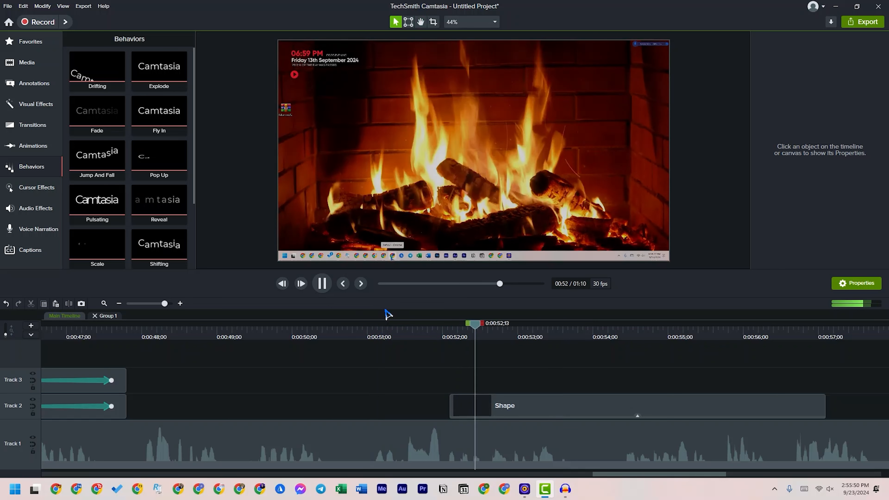
key("space")
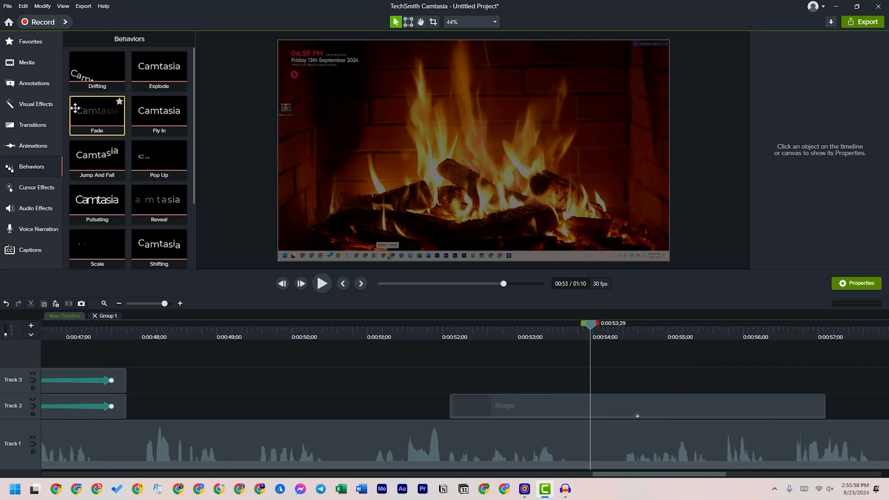
scroll(155, 185, "down", 2)
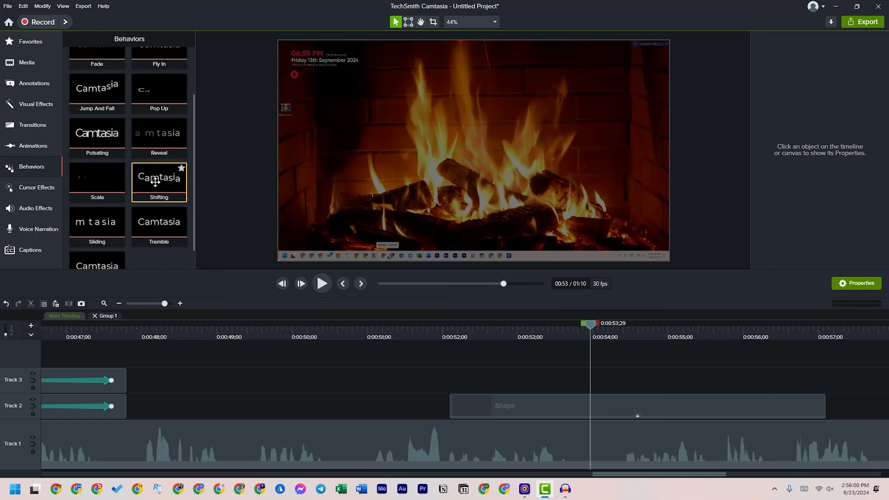
scroll(155, 179, "down", 1)
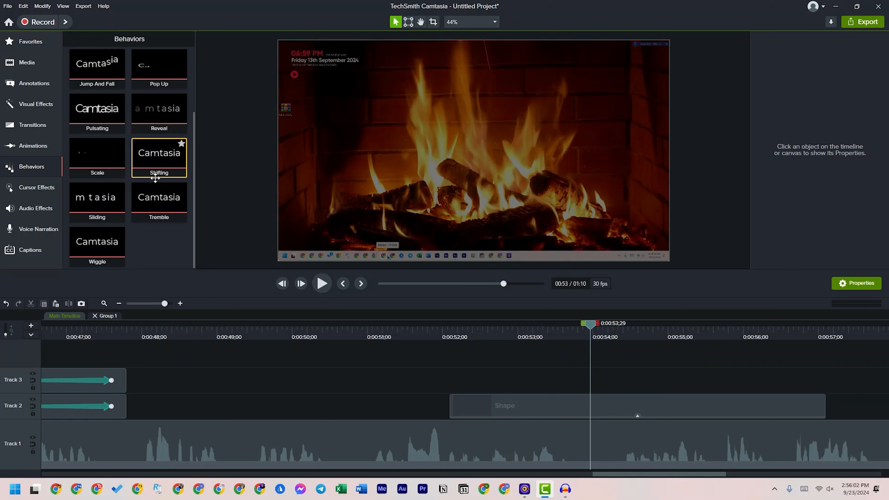
scroll(133, 158, "up", 2)
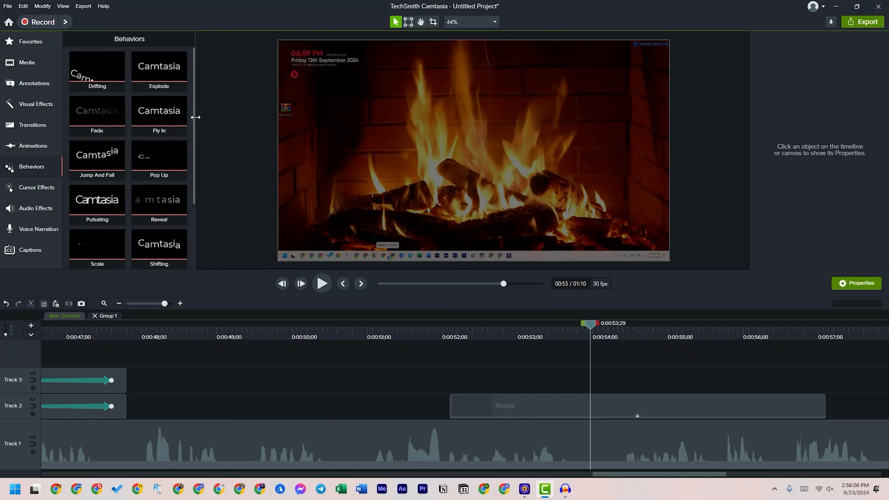
scroll(151, 128, "down", 2)
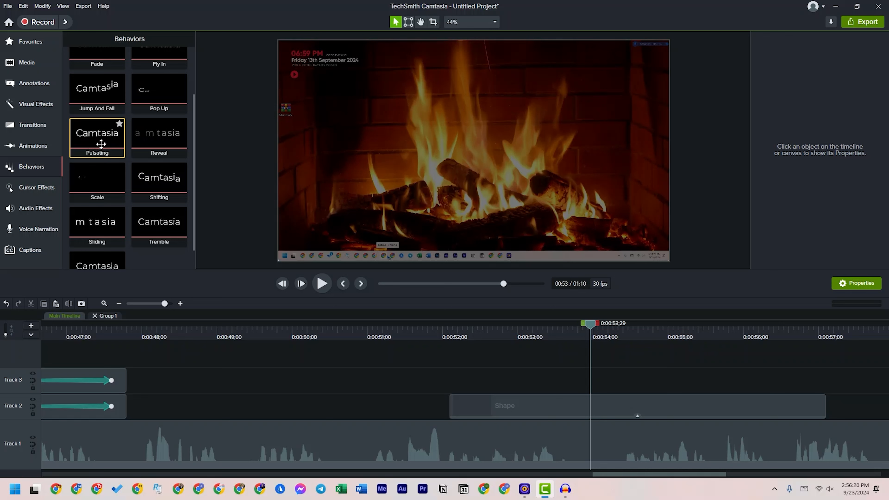
Add a plain white ABC text callout on Track 3 above the Shape clip and preview it
left_click_drag(590, 325, 567, 344)
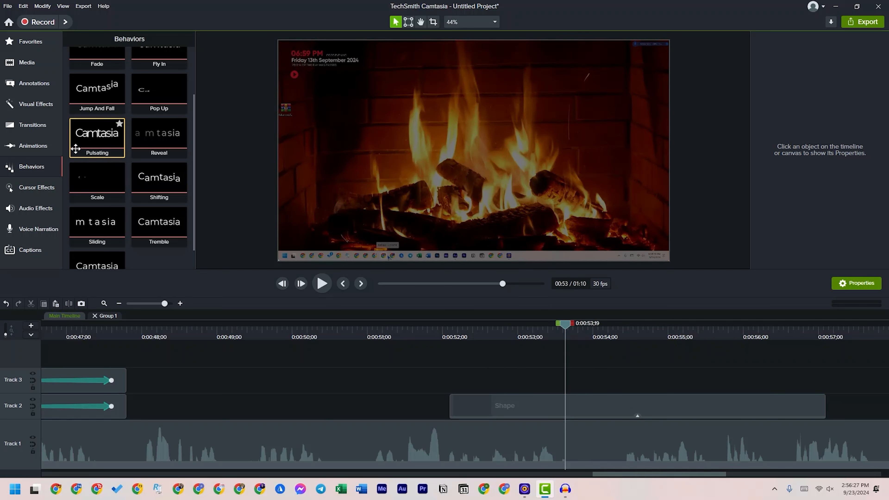
left_click(22, 84)
left_click(75, 42)
left_click_drag(178, 155, 478, 169)
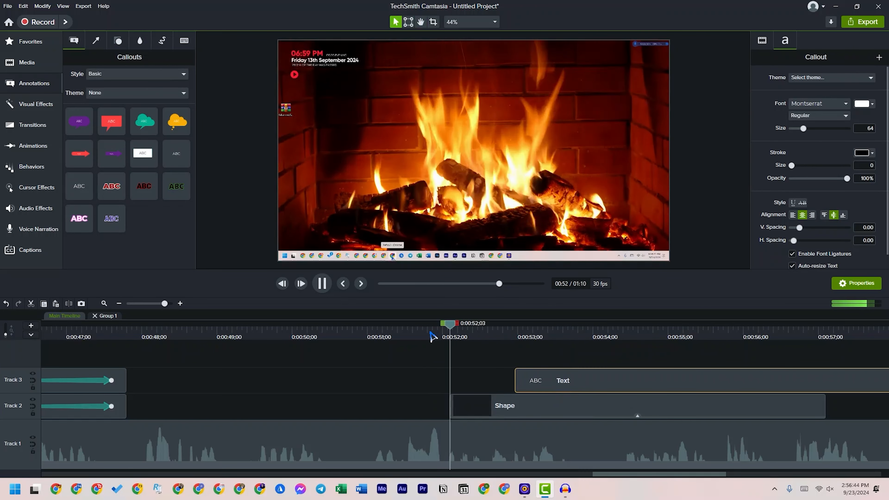
key("space")
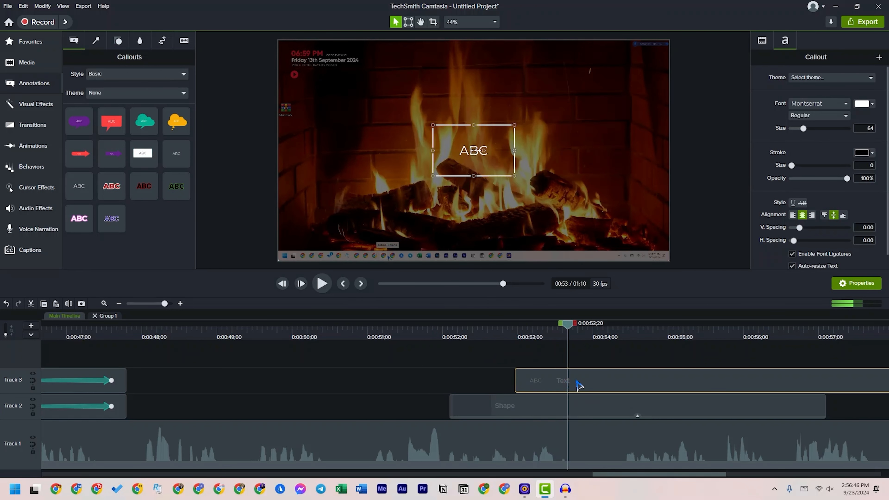
Widen the ABC callout and replace its text with the channel name followed by "YouTube Channel"
double_click(485, 150)
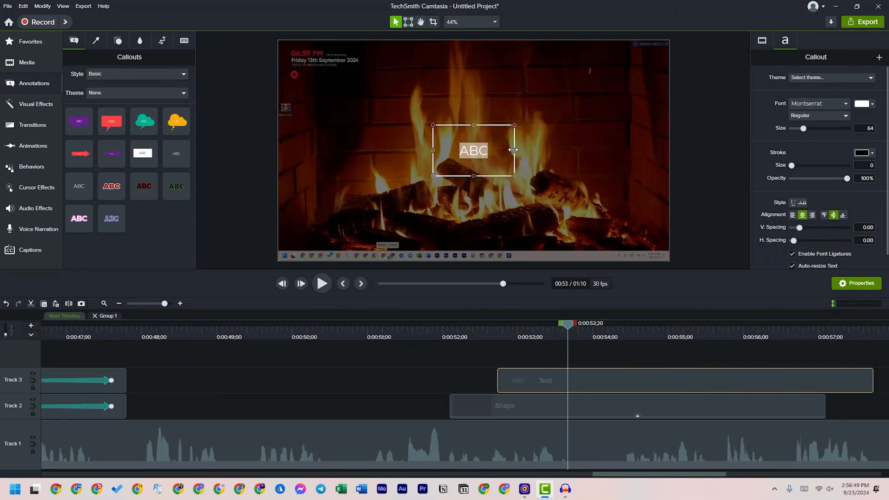
left_click_drag(512, 150, 568, 149)
double_click(522, 157)
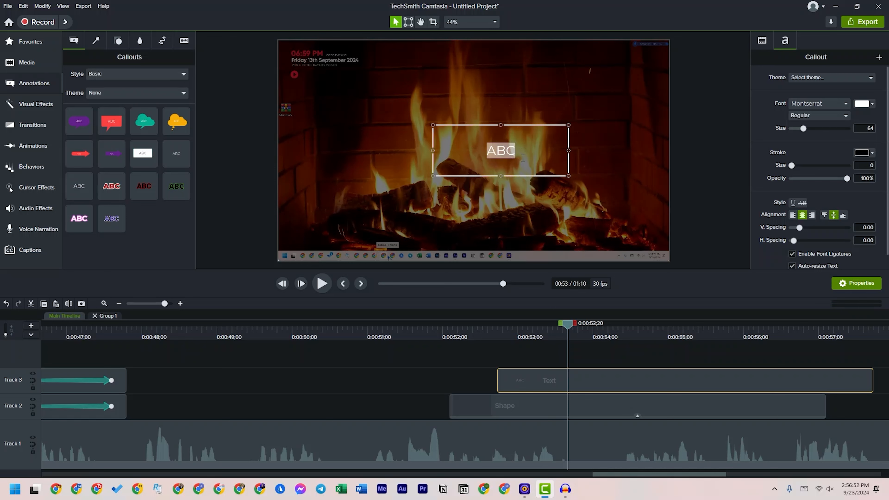
type("RI ROB")
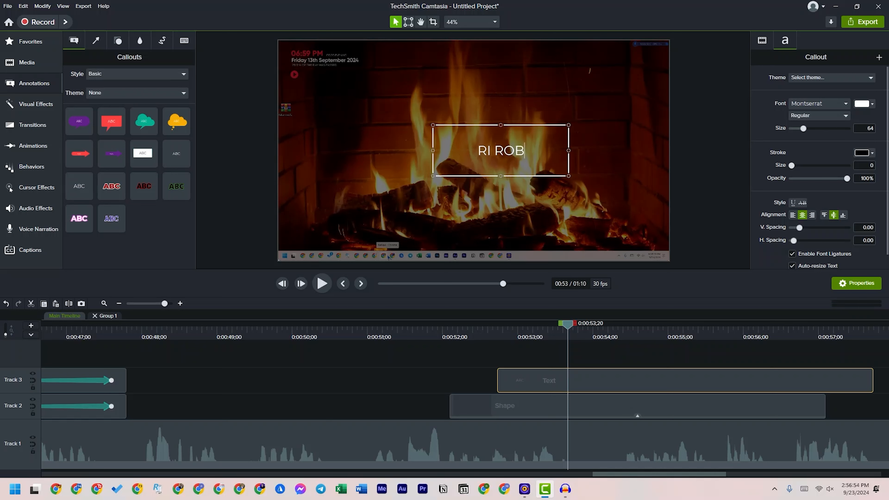
type("IN Y")
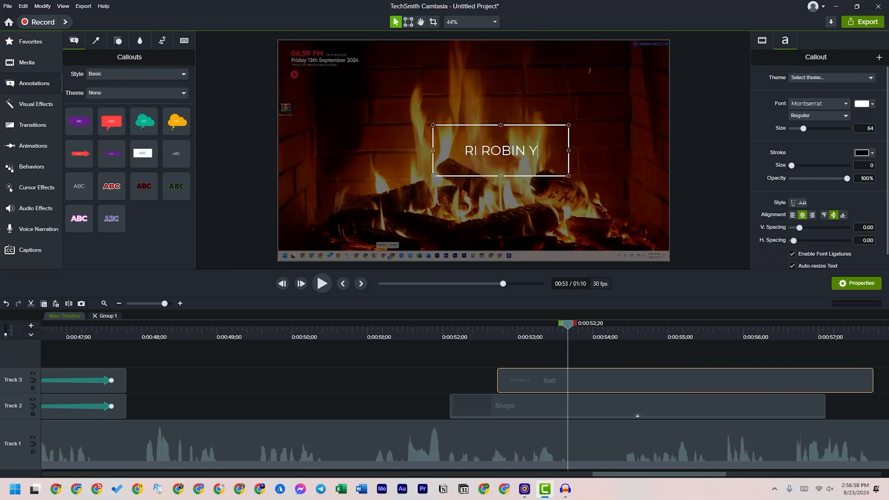
type("out")
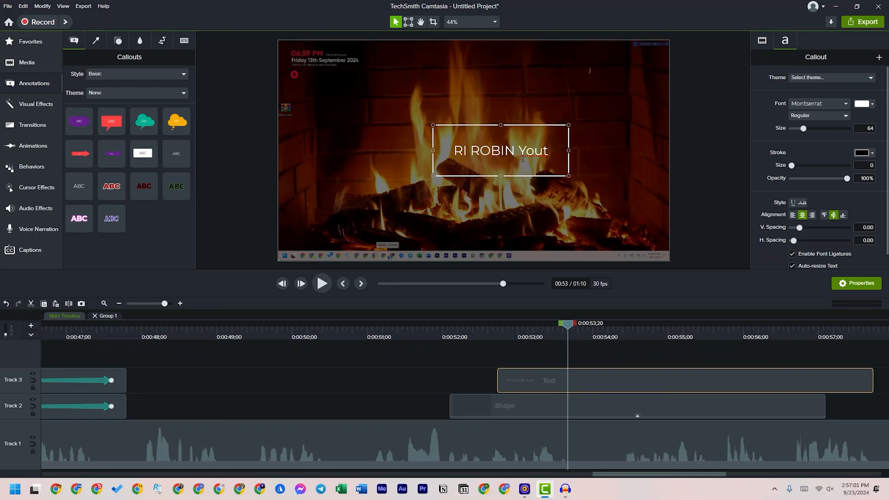
key("BackSpace")
type("T")
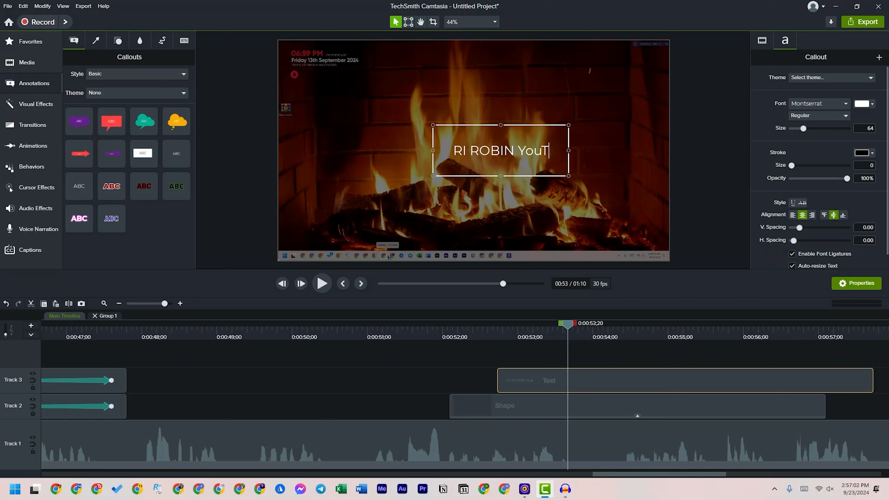
type("ube C")
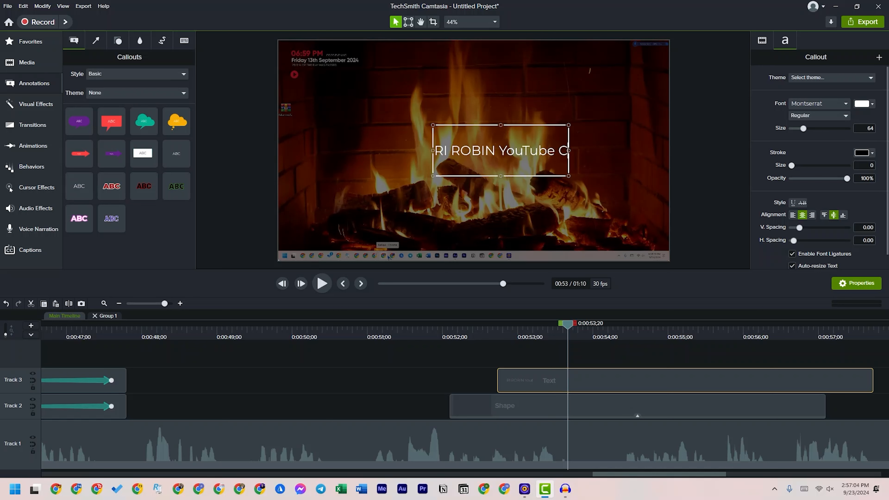
type("hannel")
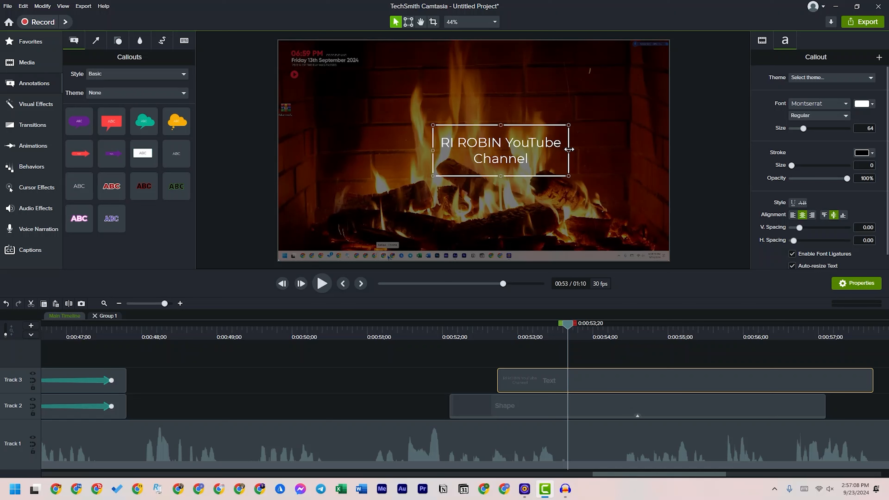
Widen the title callout to fit on one line, centre it on the canvas, and enlarge its text to size 117
left_click_drag(569, 150, 626, 150)
left_click_drag(569, 164, 511, 164)
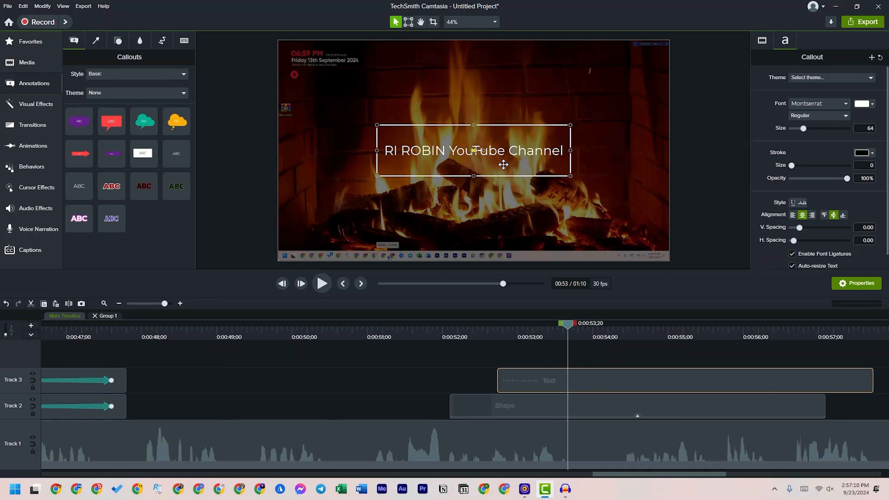
double_click(496, 162)
left_click(792, 165)
mouse_move(804, 129)
left_mouse_down()
mouse_move(833, 130)
mouse_move(816, 130)
left_mouse_up()
left_click(589, 218)
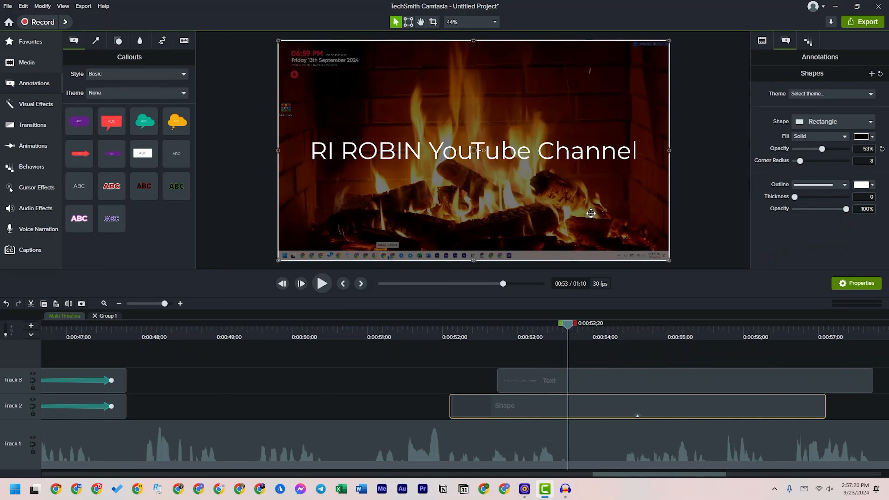
Set the title text's font to Arial Black with the Bold style
left_click(513, 160)
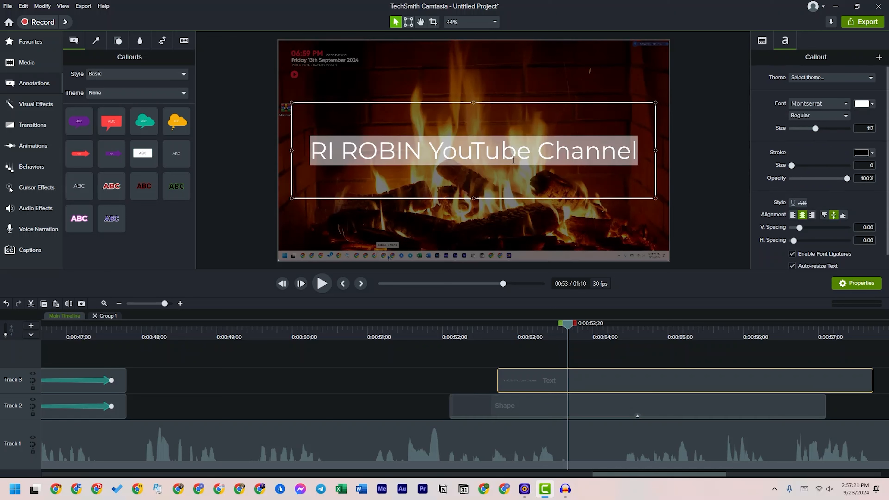
left_click(807, 105)
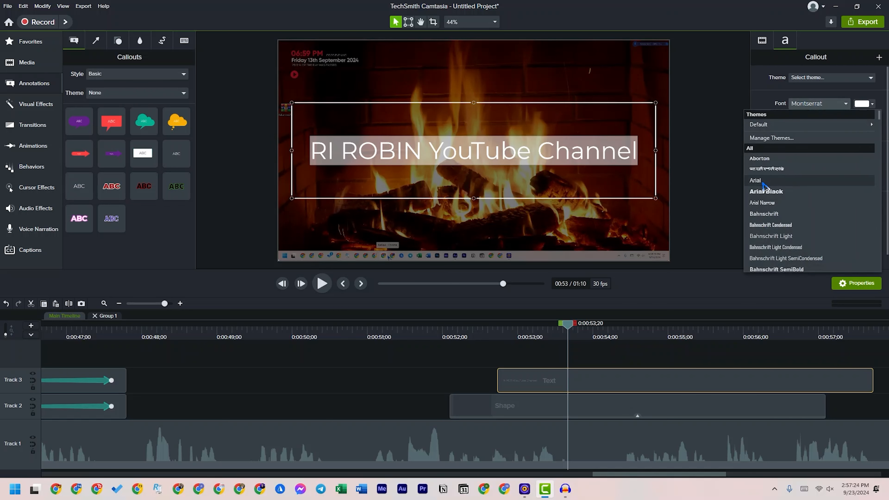
left_click(765, 193)
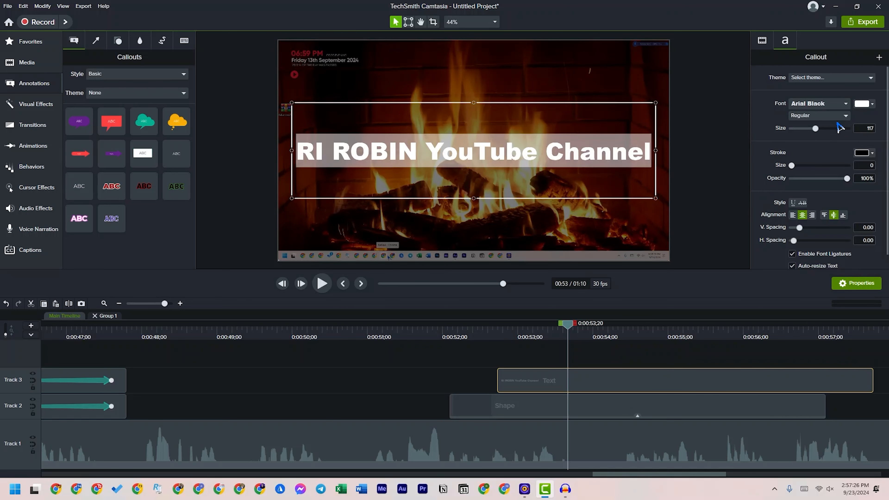
left_click(822, 117)
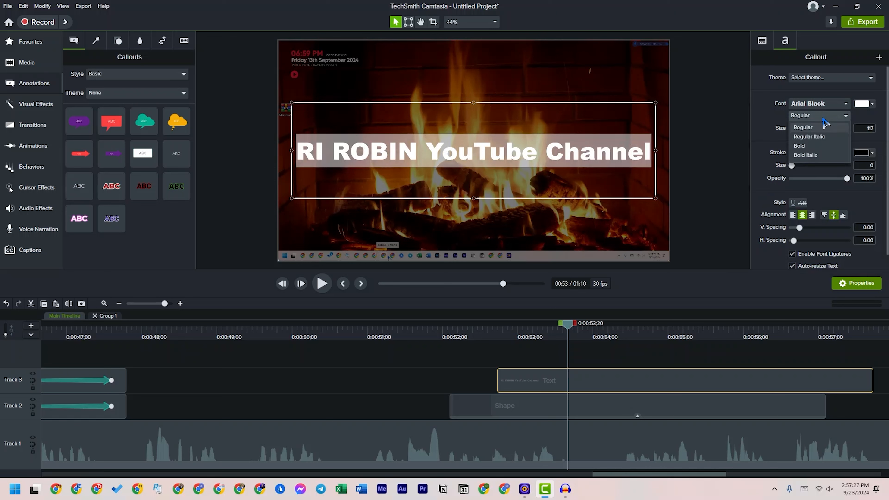
left_click(805, 146)
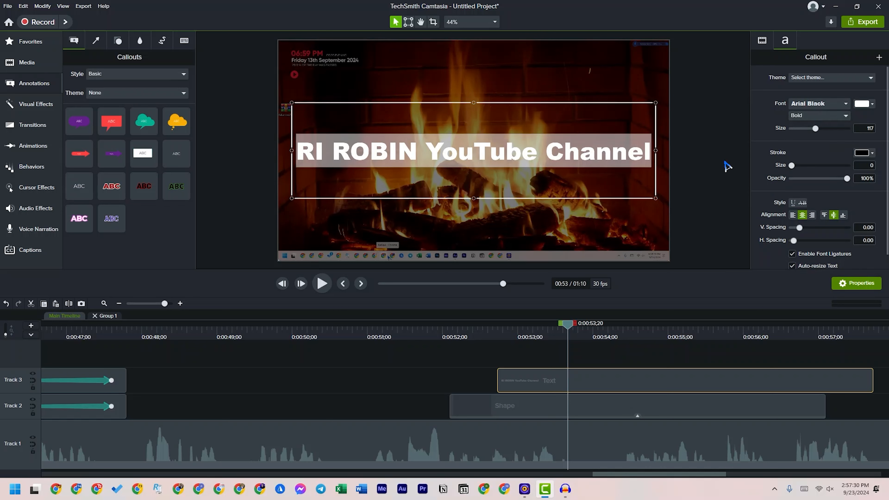
left_click(578, 179)
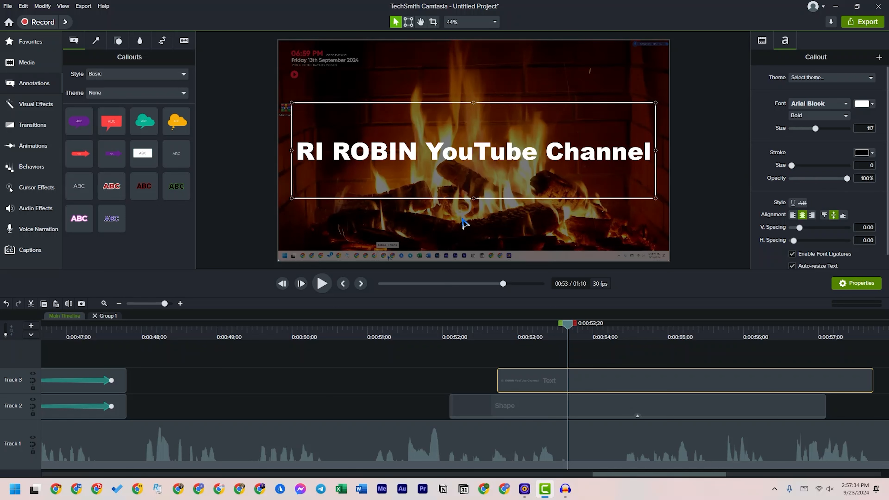
left_click(611, 365)
Raise the opacity of the black Shape overlay on Track 2 to 79%
left_click(591, 416)
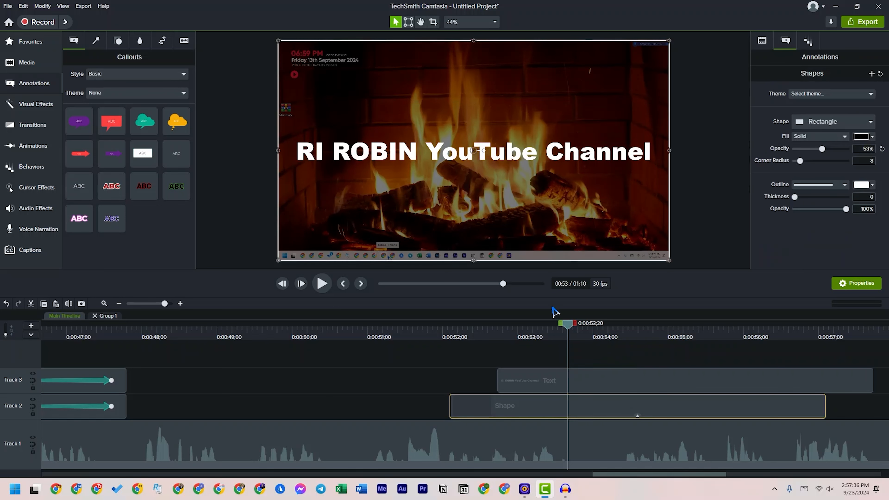
left_click_drag(823, 150, 842, 151)
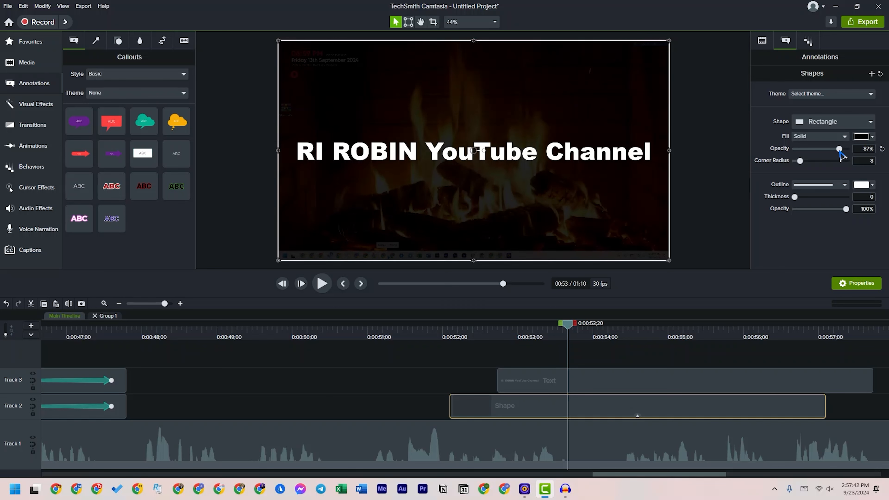
left_click_drag(839, 150, 836, 150)
Preview the title over the darkened overlay and trim the start of the Text clip to about 0:00:53;01
left_click(407, 331)
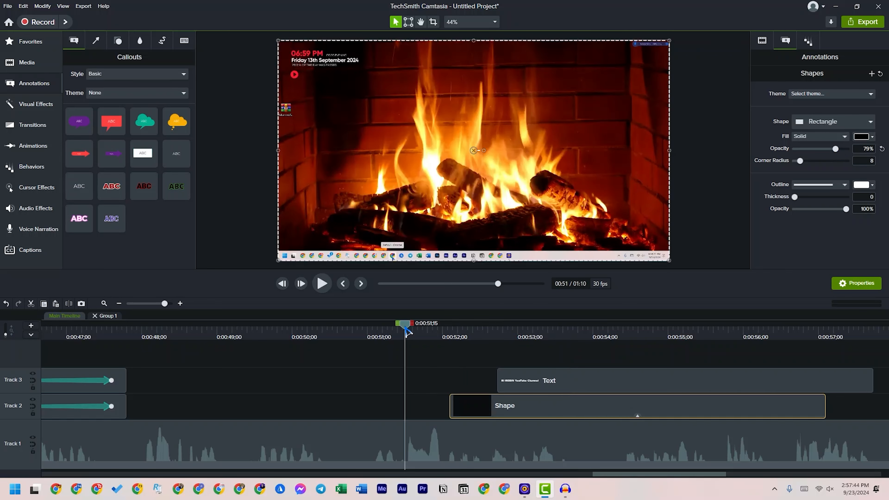
key("space")
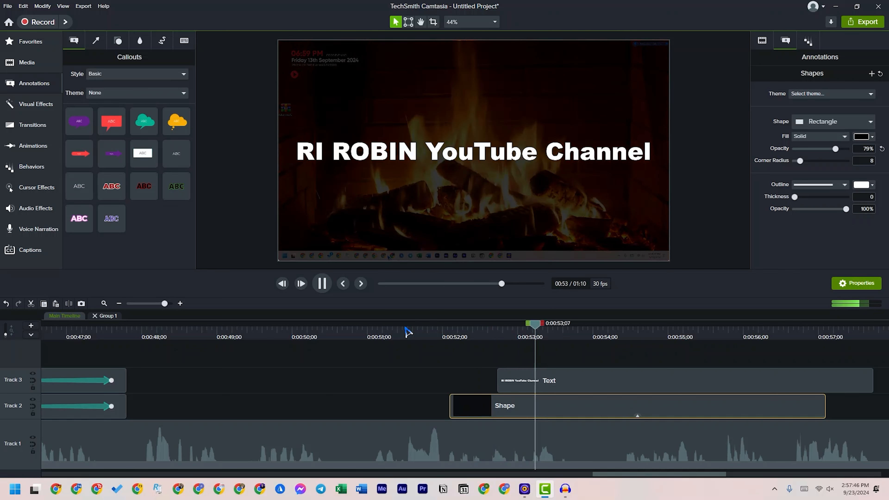
key("space")
left_click_drag(500, 374, 521, 374)
left_click(522, 335)
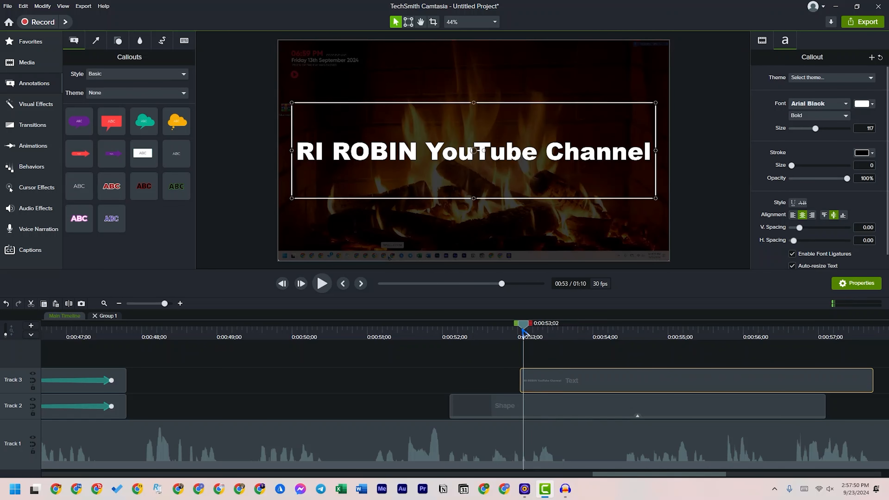
Apply the Scale behavior to the Text clip on Track 3 and preview the title animation
left_click(24, 167)
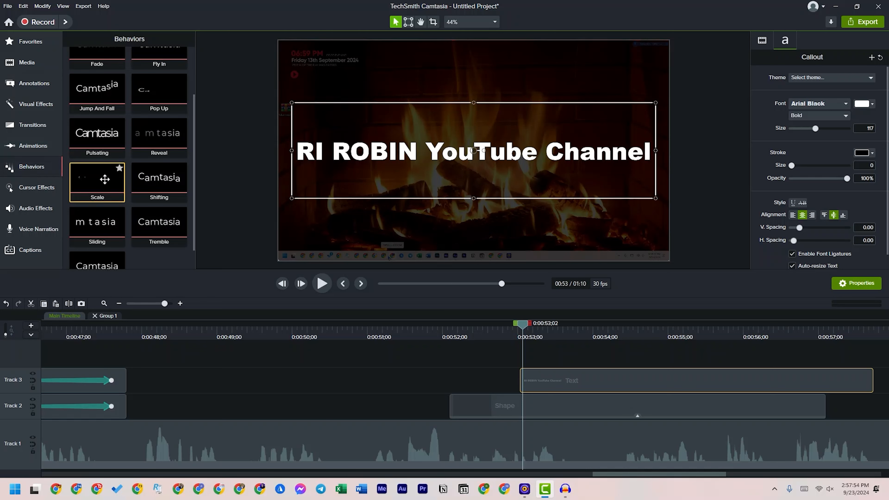
left_click_drag(104, 179, 533, 380)
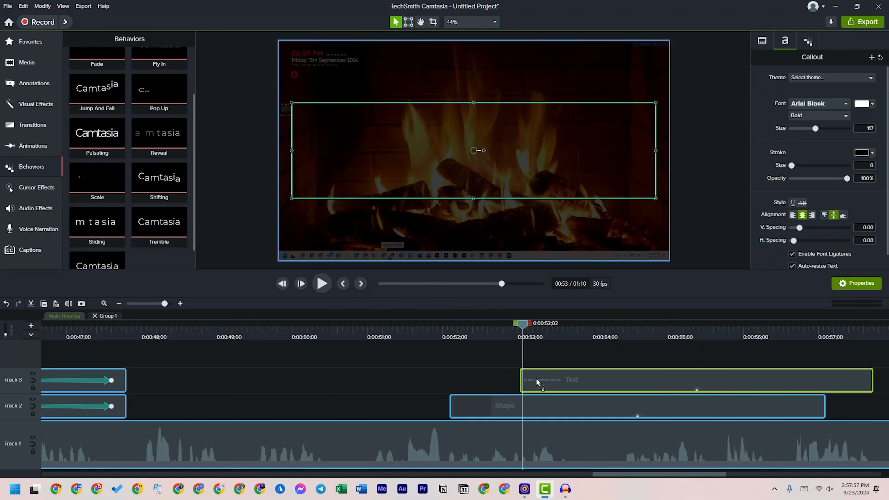
left_click(425, 329)
key("space")
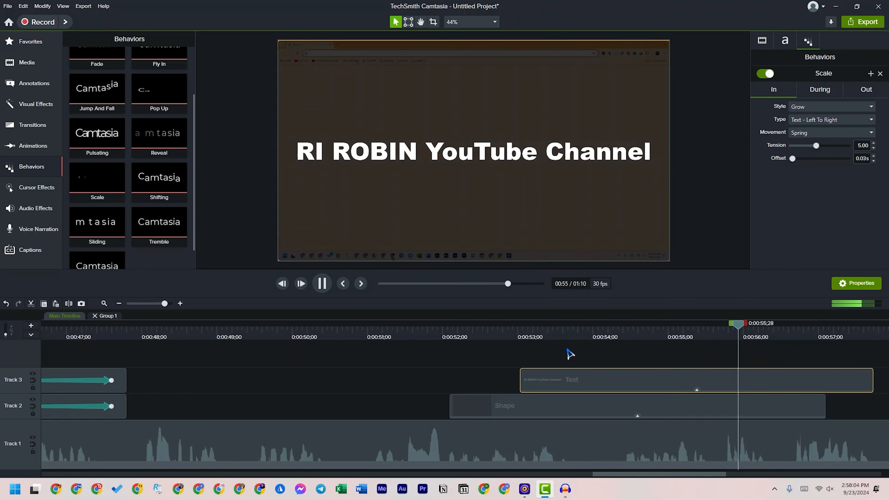
key("space")
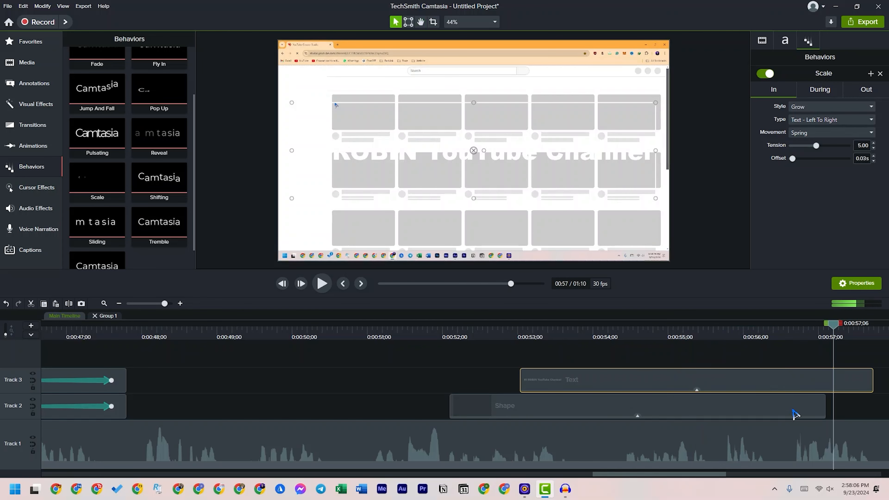
Extend the end of the Shape clip to match the end of the Text clip and preview the section
left_click_drag(825, 408, 874, 412)
left_click_drag(833, 323, 428, 331)
key("space")
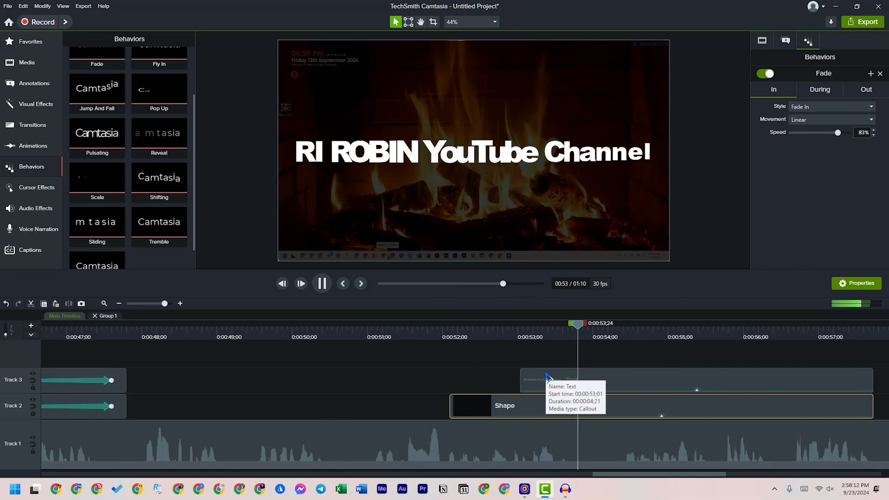
Move the Text clip earlier to start at about 0:00:52;16, shorten its end to just before 0:00:56, and preview it
left_click_drag(548, 376, 526, 381)
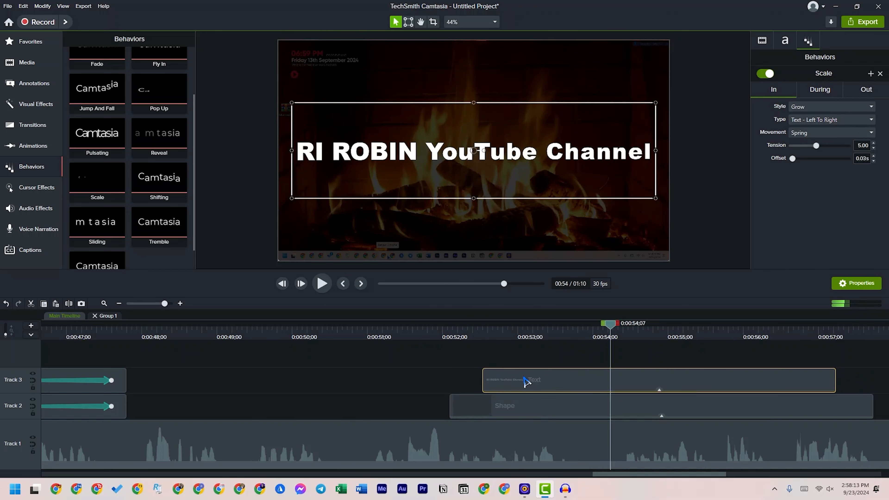
left_click(839, 384)
left_click_drag(836, 384, 728, 385)
left_click(486, 336)
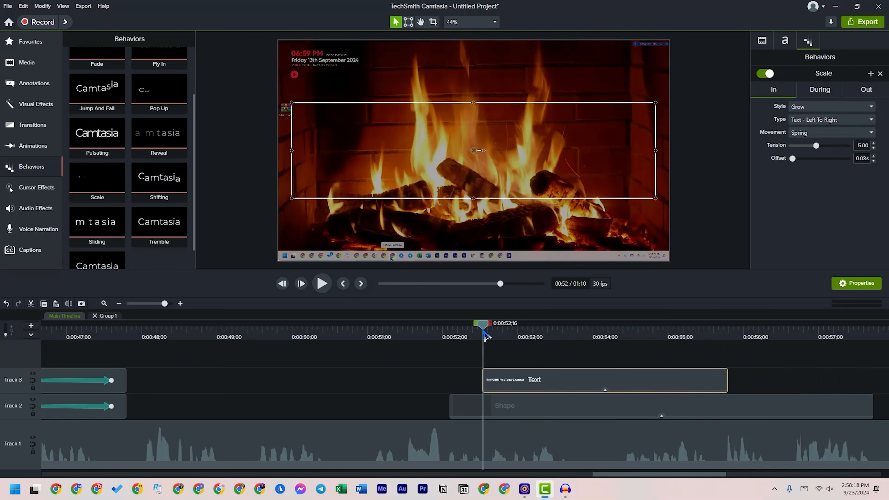
key("space")
key("space")
Replace the Text clip's Scale behavior with Shifting and preview the title's entrance and exit
left_click_drag(159, 175, 509, 378)
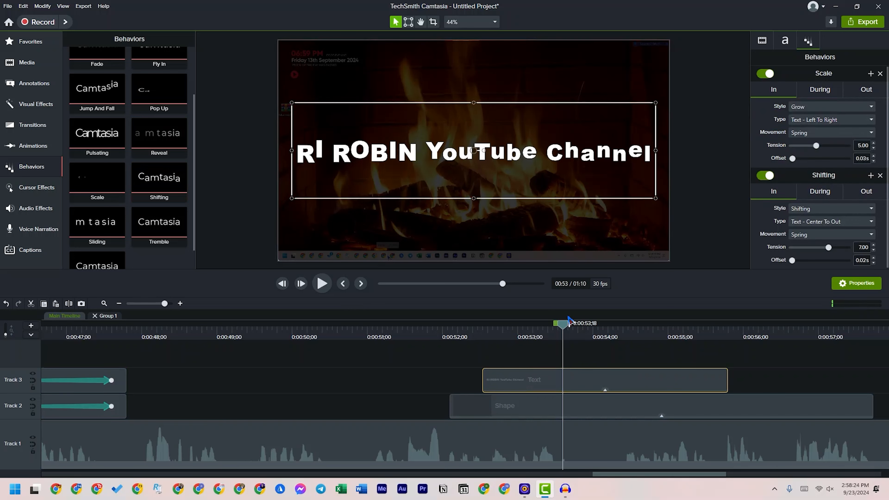
left_click(880, 73)
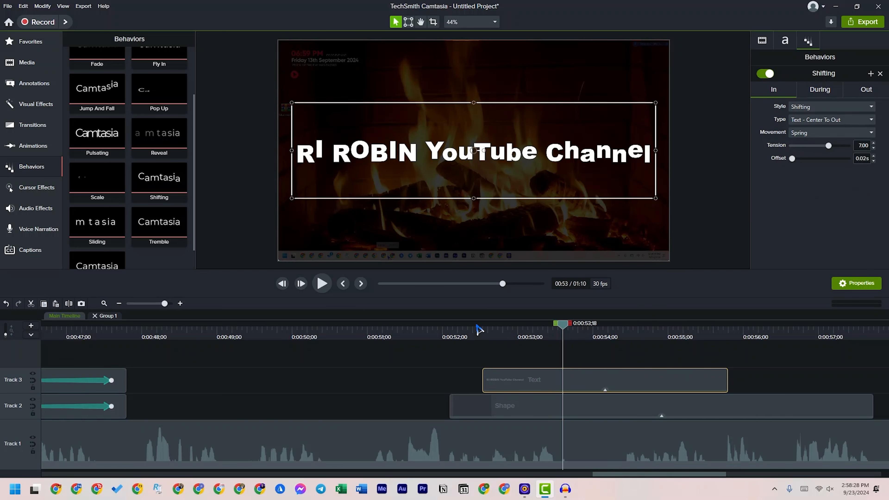
left_click(481, 331)
key("space")
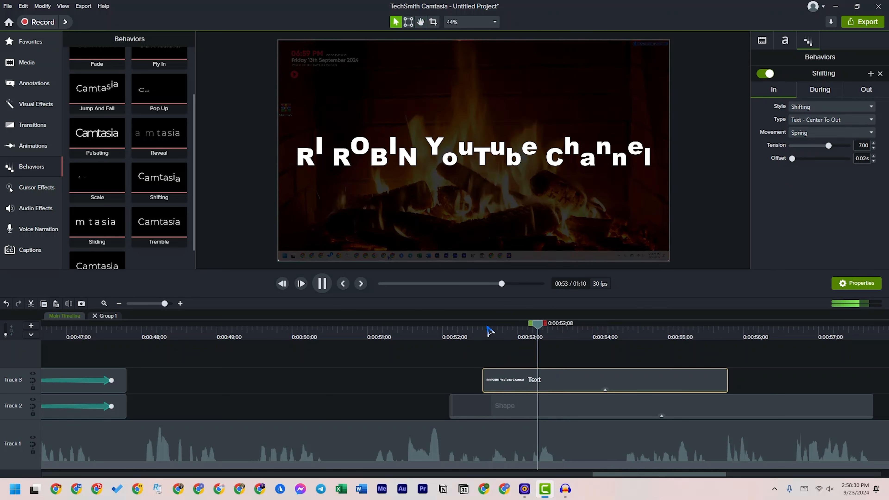
key("space")
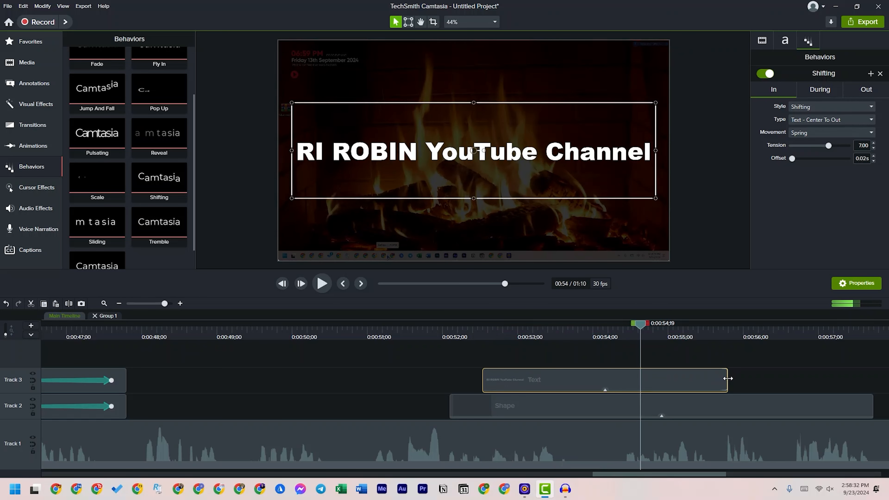
key("space")
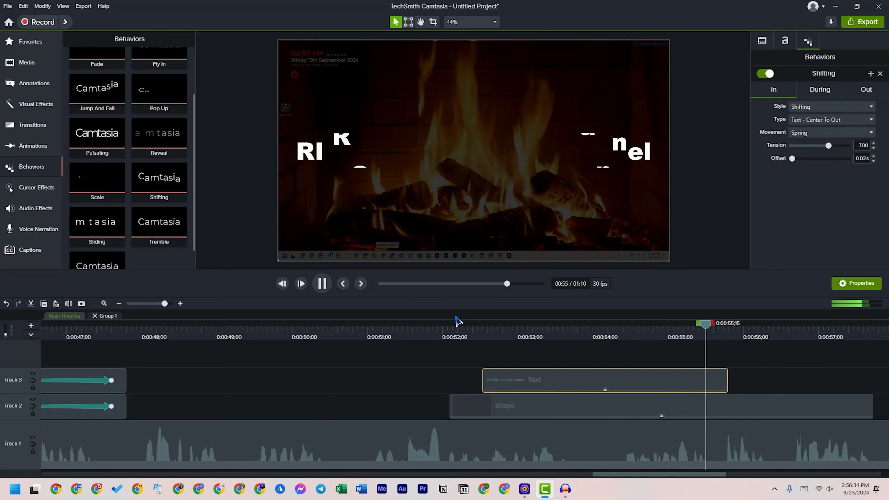
key("space")
Examine the In, During and Out settings of the Text clip's Shifting behavior
left_click_drag(728, 324, 721, 346)
left_click(870, 91)
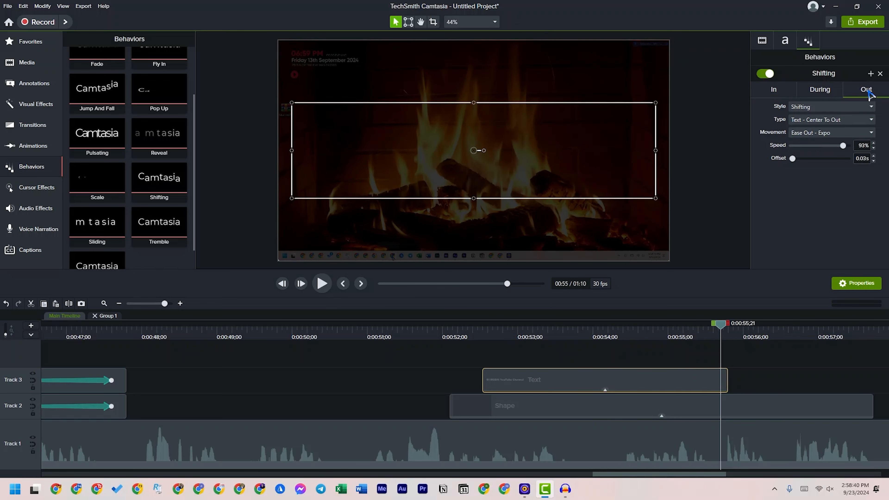
left_click(772, 91)
left_click(819, 91)
left_click(870, 91)
left_click(774, 92)
left_click(819, 90)
left_click(870, 93)
left_click(771, 95)
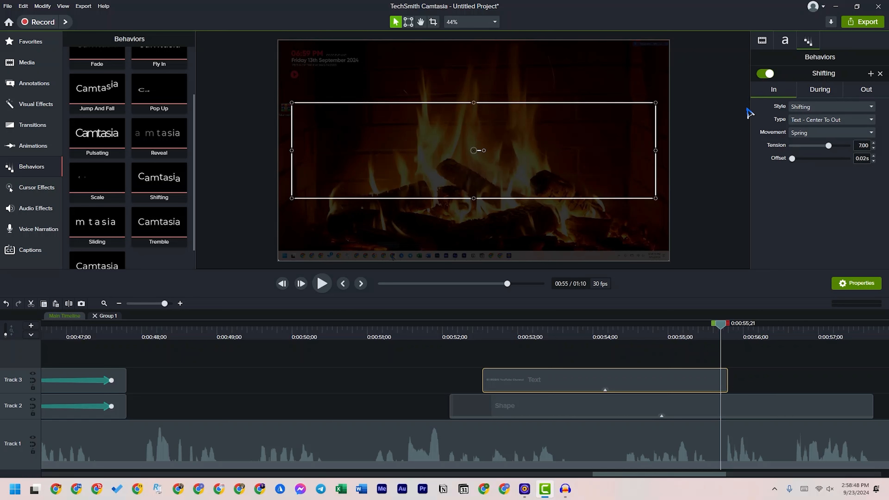
Set the In style of the Text clip's behavior to Sliding and preview the title's entrance
left_click(811, 107)
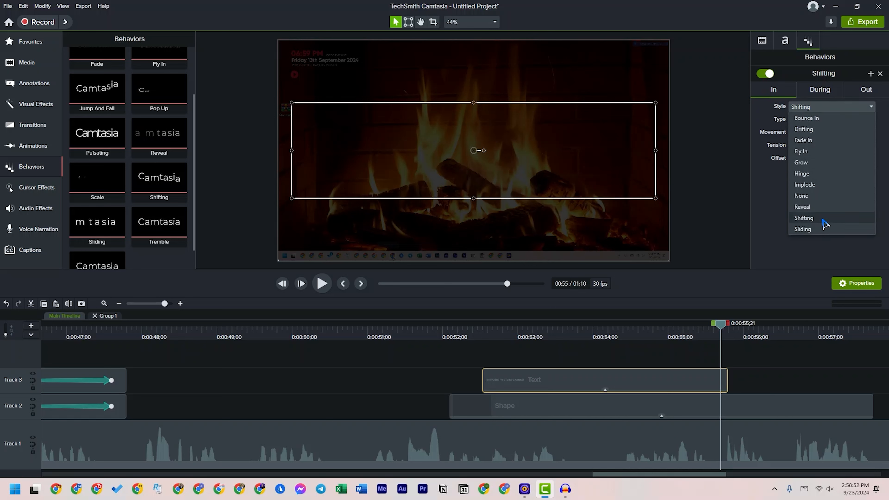
left_click(805, 229)
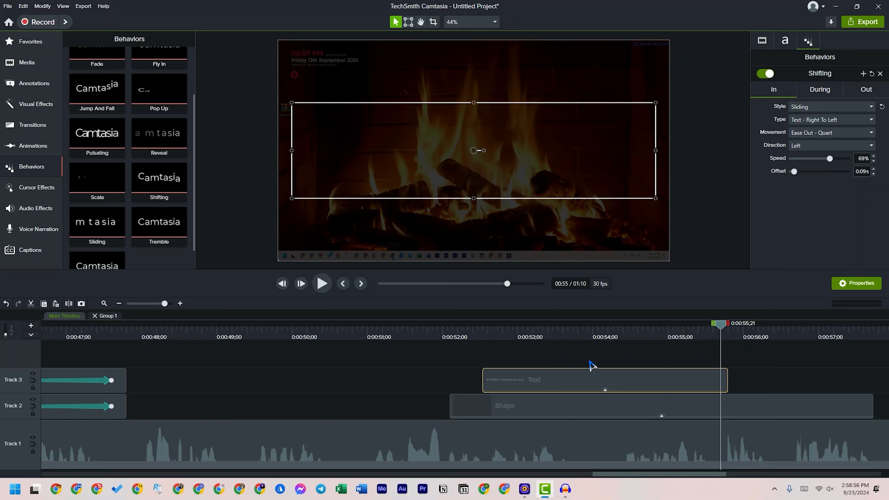
left_click(811, 148)
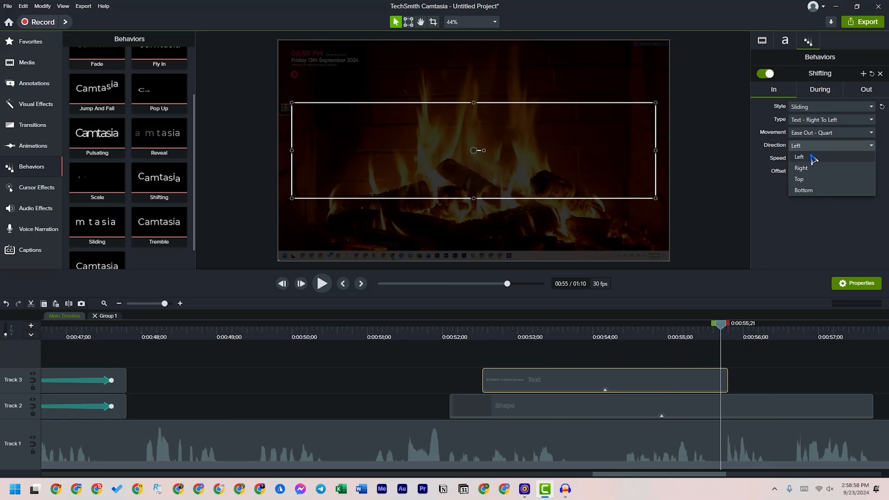
left_click(542, 363)
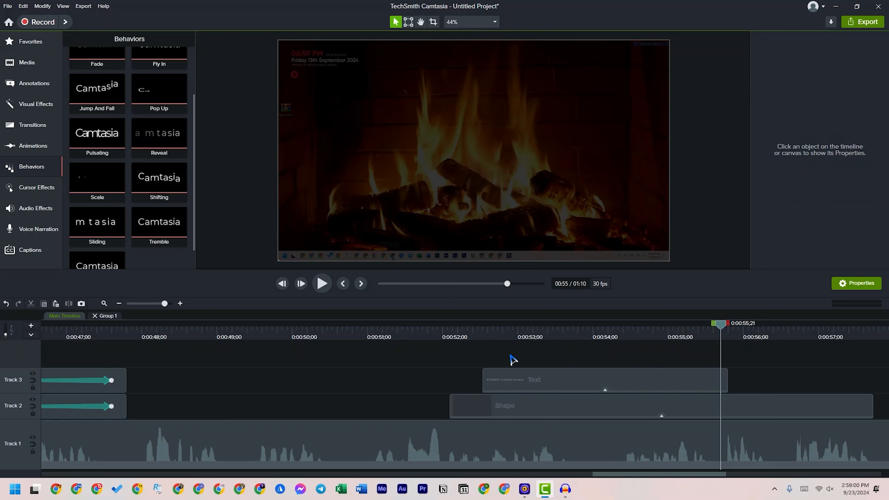
left_click(481, 338)
key("space")
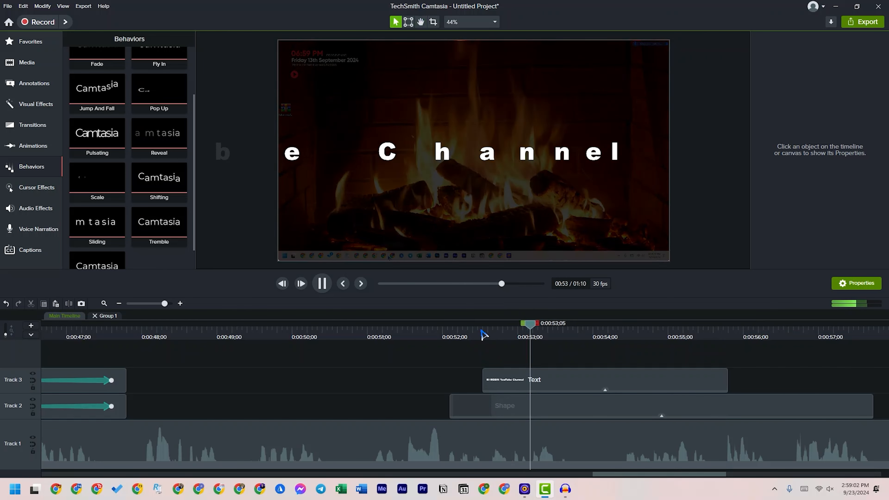
key("space")
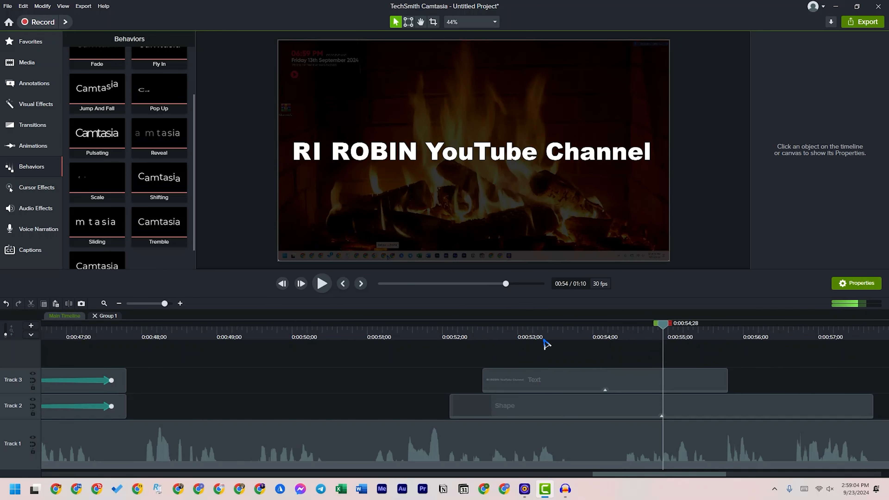
Set the movement of the title's Sliding entrance to Smooth and preview it from the start of the Text clip
left_click(541, 339)
left_click(560, 372)
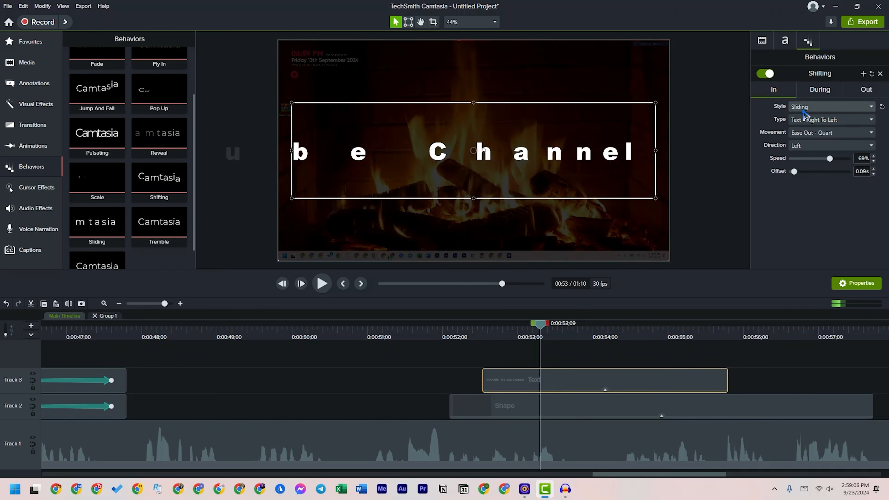
left_click(847, 123)
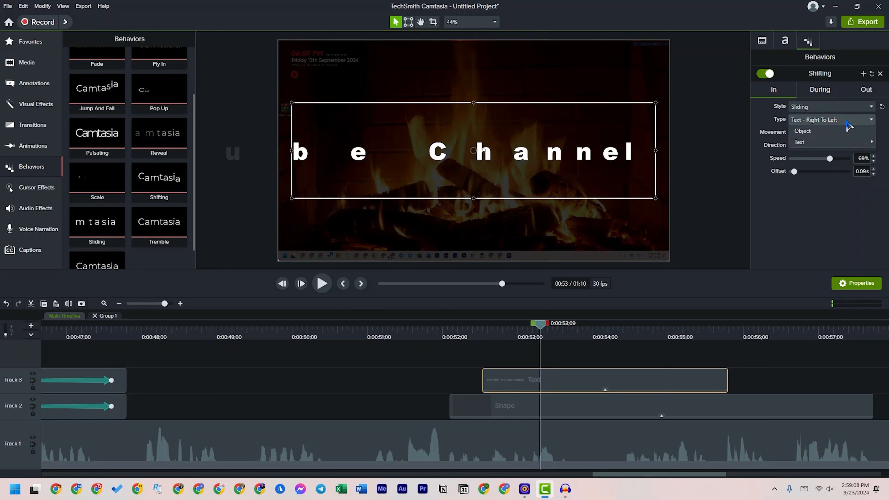
left_click(848, 121)
left_click(808, 133)
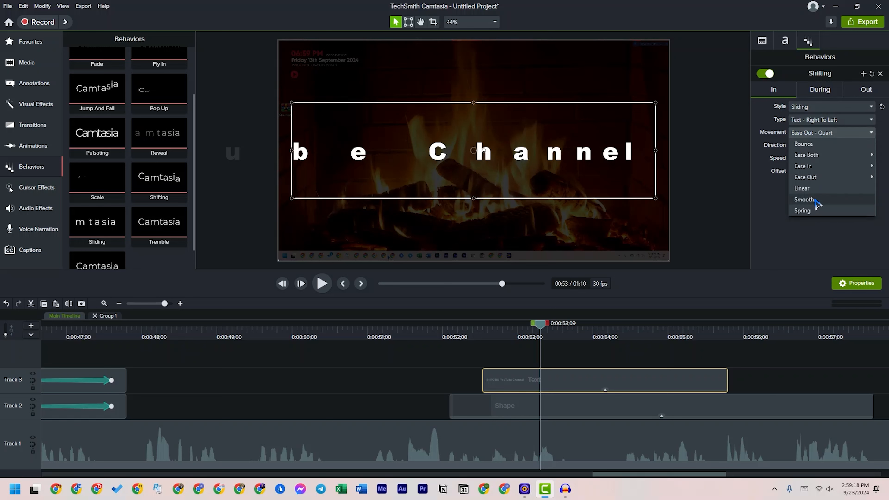
left_click(805, 199)
left_click(478, 330)
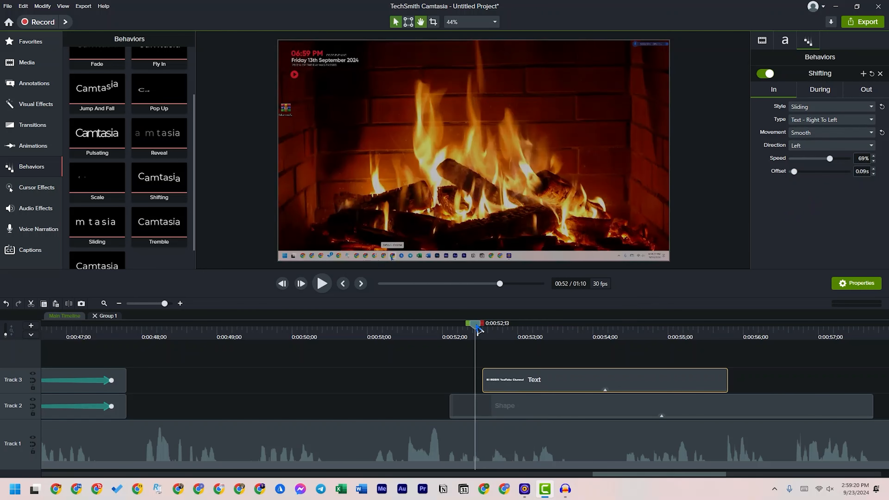
key("space")
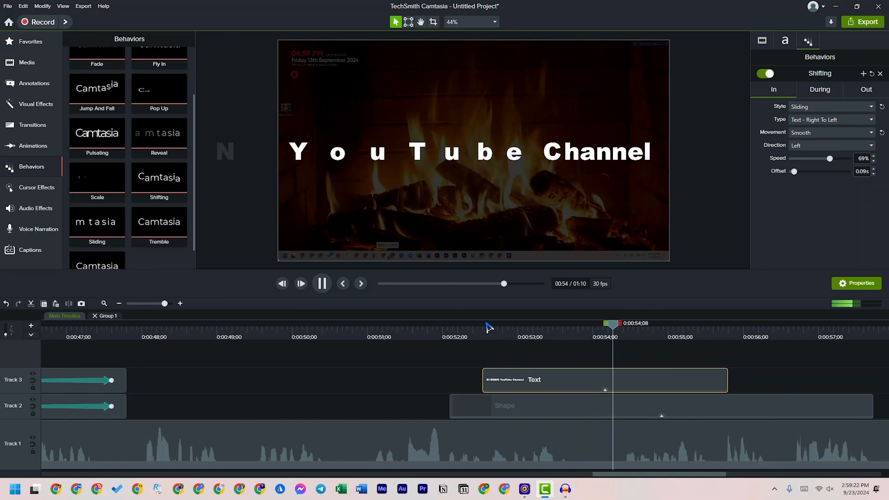
key("space")
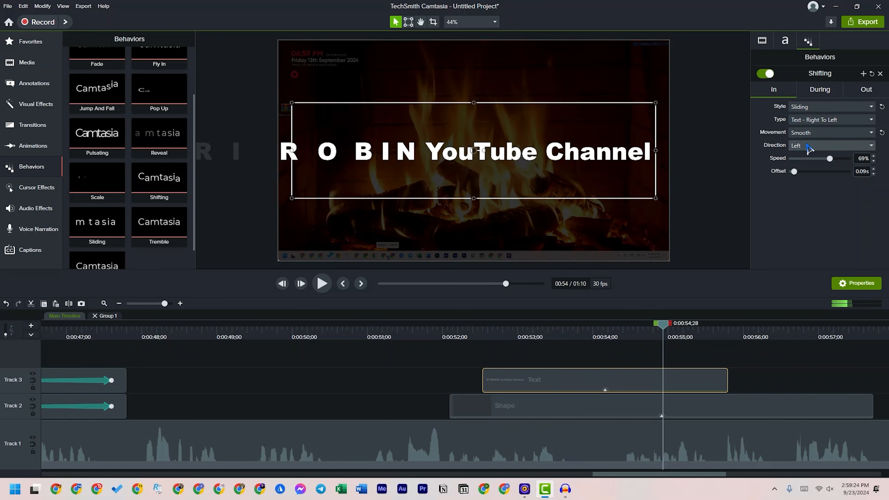
Set the Sliding entrance's type to Object and preview the title coming in as one piece
left_click(812, 120)
mouse_move(807, 142)
left_click(803, 131)
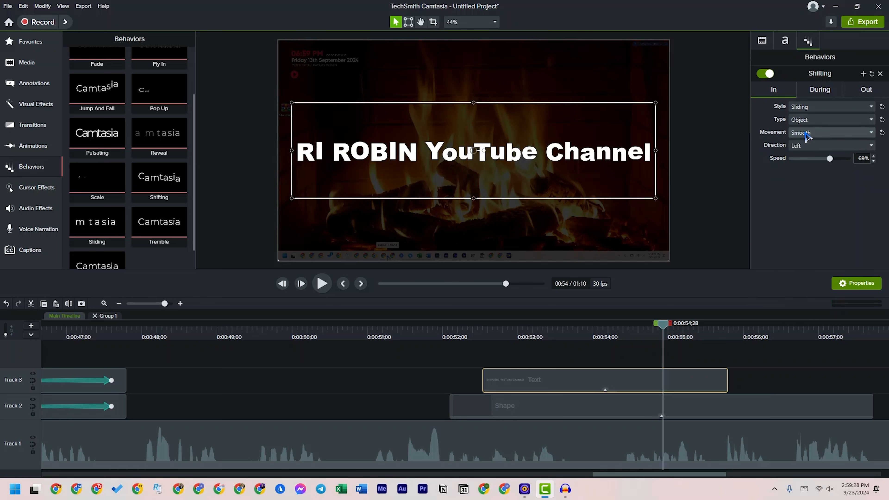
left_click(471, 347)
key("space")
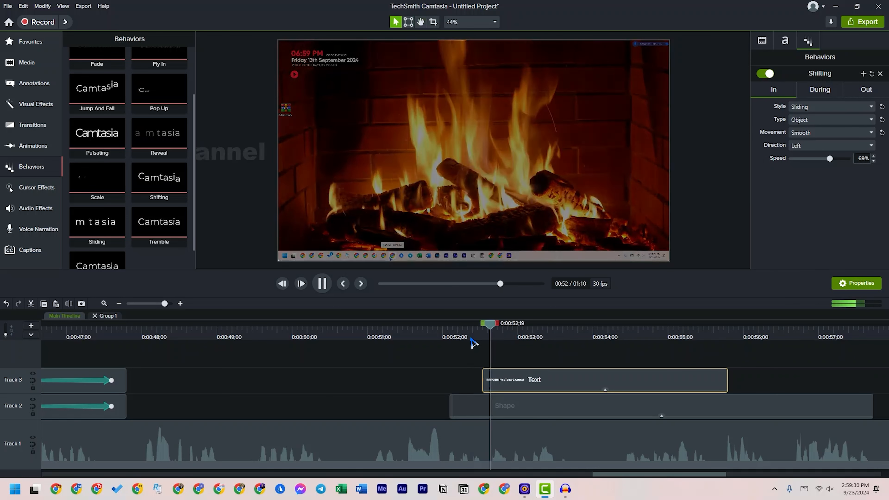
key("space")
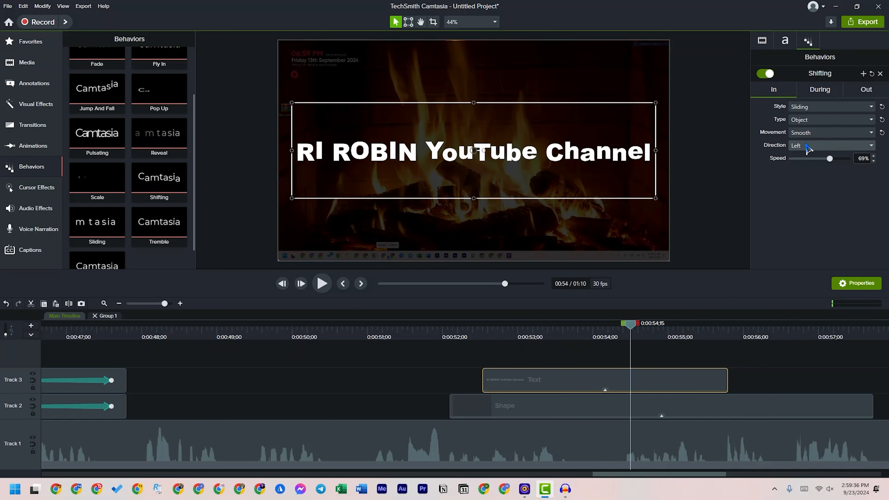
Try Linear movement for the title's Sliding entrance and preview it
left_click(819, 133)
left_click(817, 193)
left_click(472, 332)
key("space")
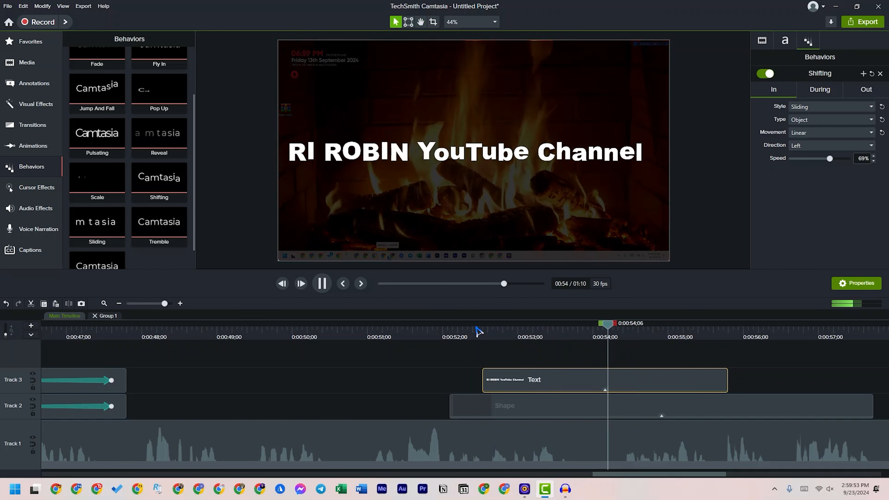
key("space")
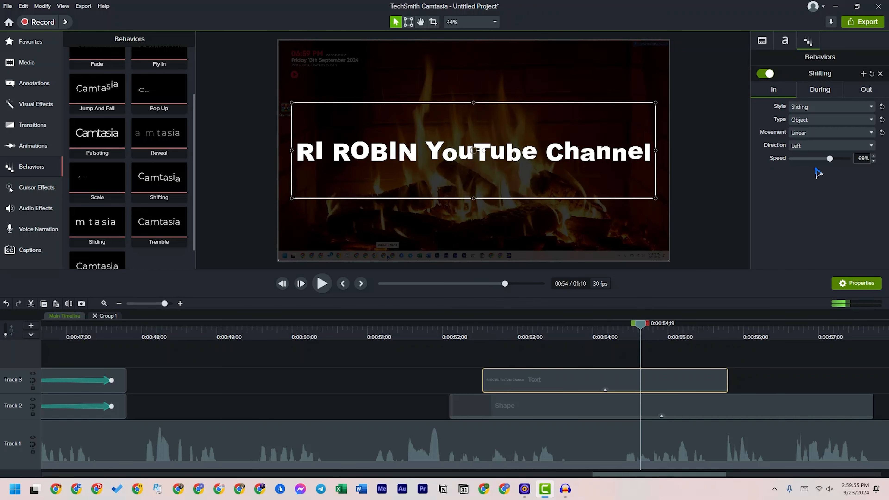
Try entrance speeds of 94% and 85% for the title, previewing the animation at each
left_click_drag(837, 161, 845, 160)
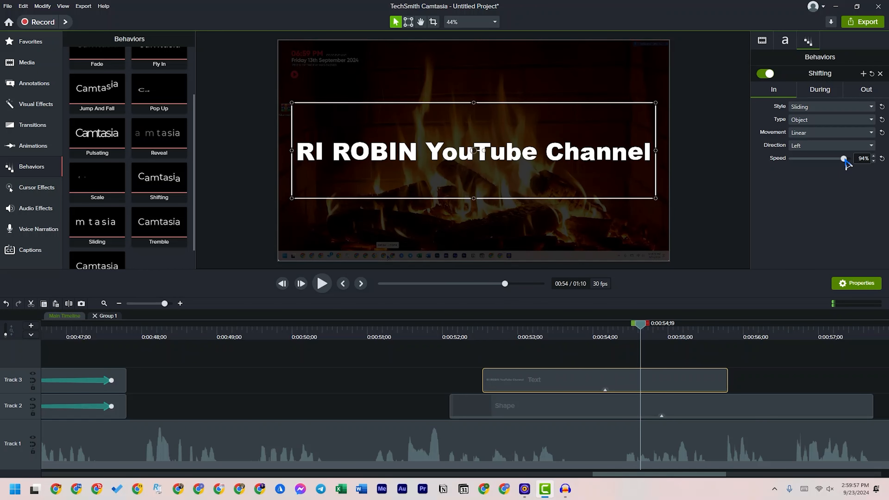
left_click_drag(486, 335, 467, 333)
key("space")
key("space")
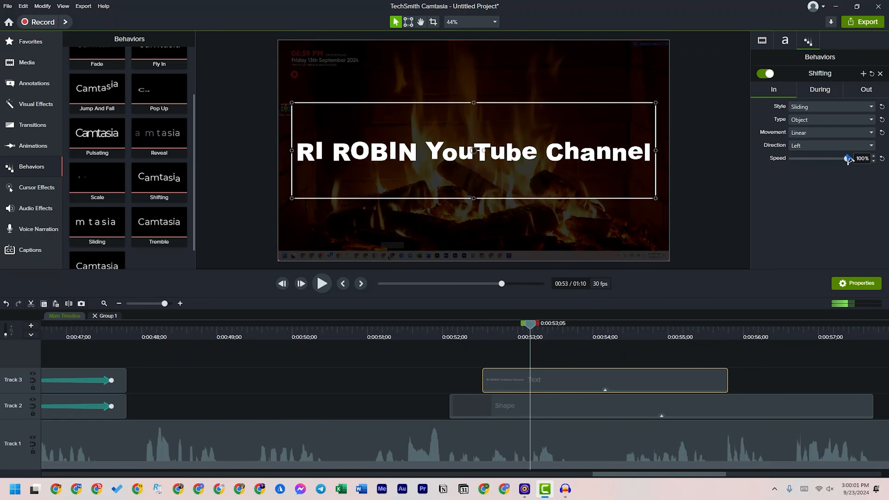
left_click_drag(847, 161, 840, 161)
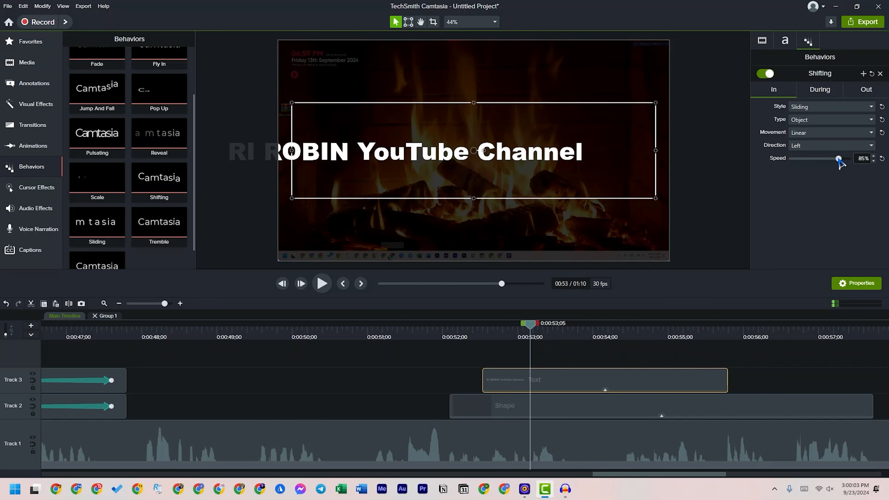
left_click(475, 325)
key("space")
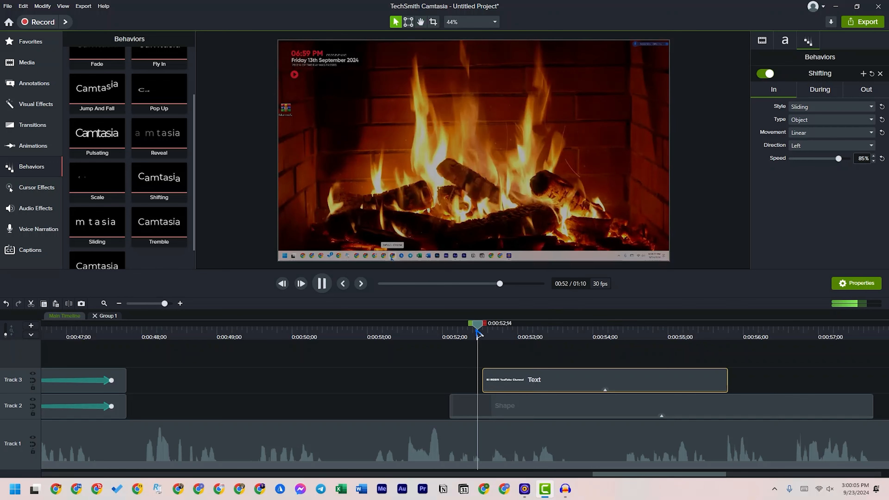
key("space")
Set the title's entrance speed to 90% and preview the animation
left_click_drag(841, 162, 843, 161)
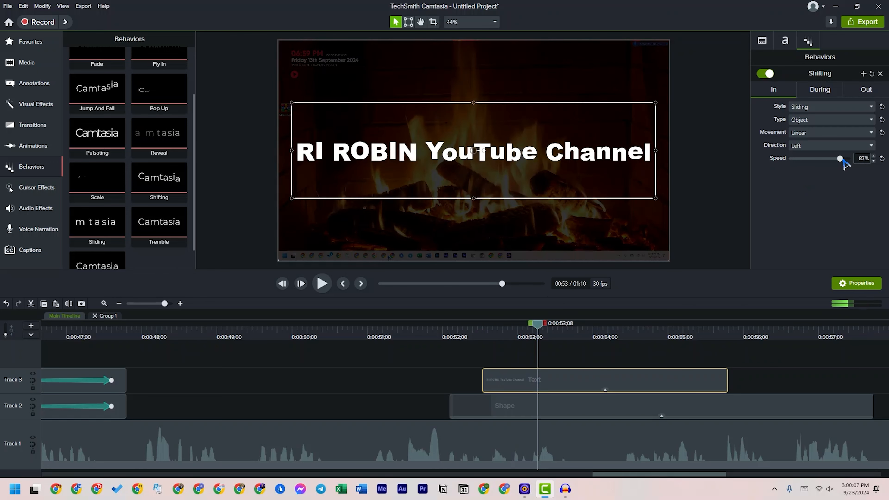
left_click(467, 328)
key("space")
key("space")
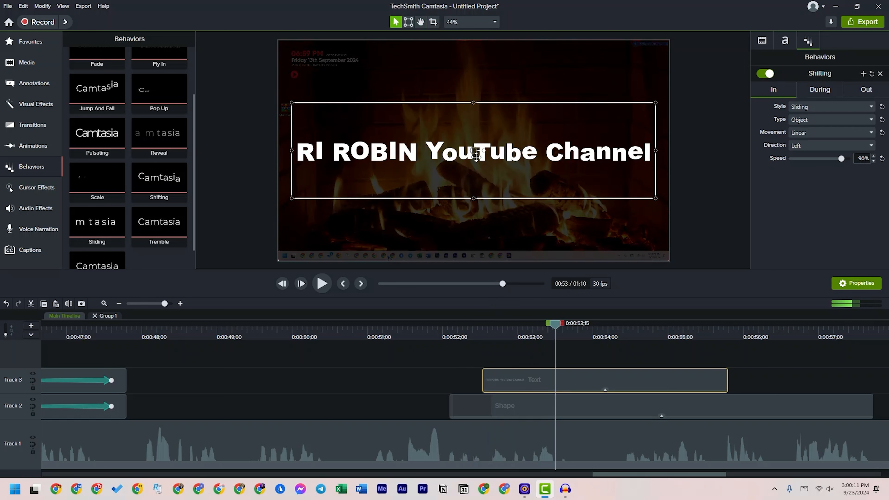
Shrink the title to about half its width, place it in the lower-left corner of the canvas, and preview it
left_click_drag(654, 150, 520, 154)
left_click_drag(409, 102, 408, 151)
left_click_drag(523, 174, 461, 252)
double_click(390, 252)
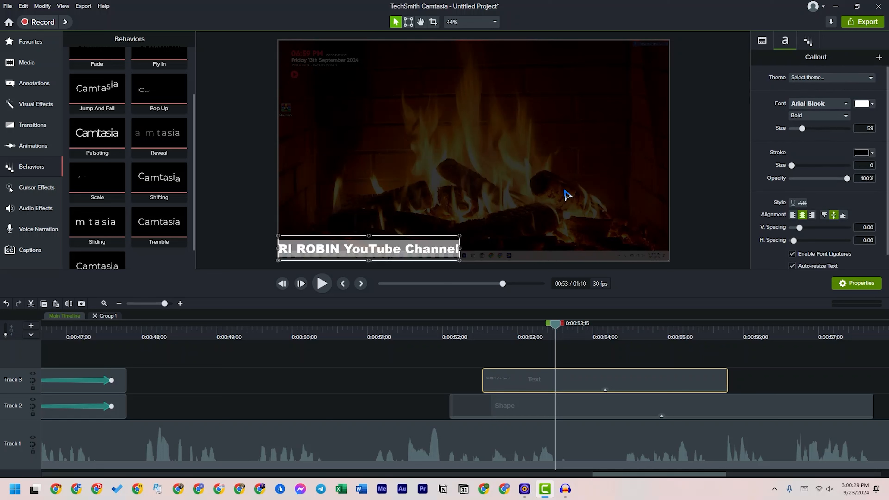
left_click(497, 200)
left_click_drag(555, 329, 451, 333)
key("space")
key("space")
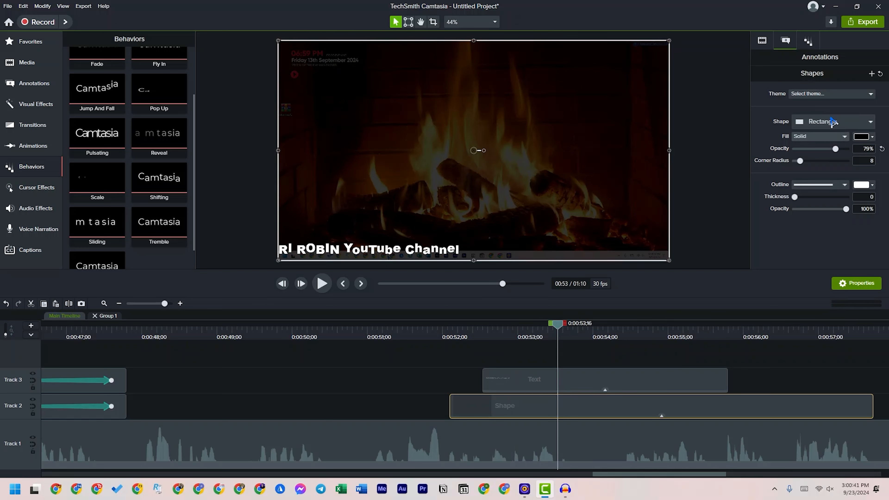
Set the movement of the Text clip's Sliding entrance to Smooth and preview the lower-left title
left_click(594, 380)
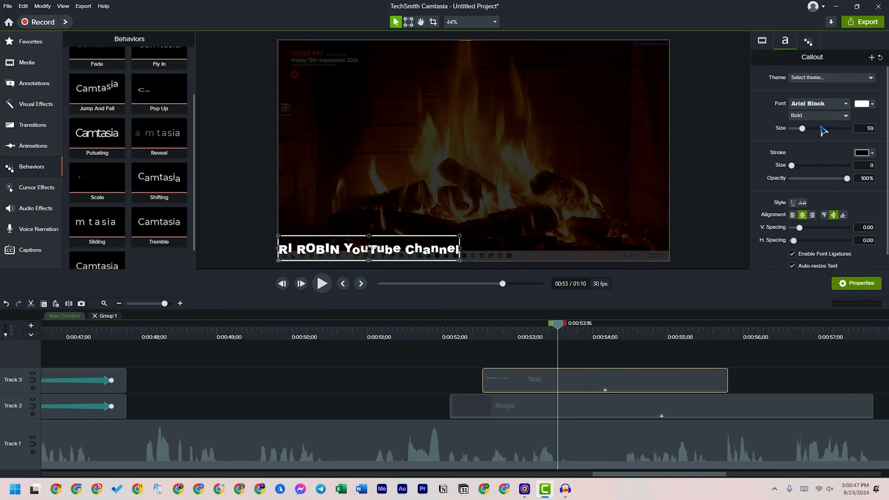
scroll(825, 198, "down", 1)
scroll(824, 189, "up", 1)
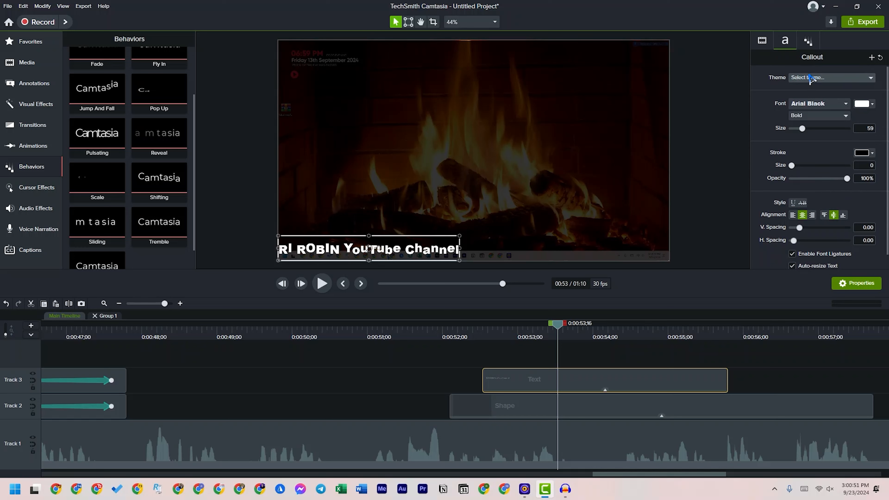
left_click(809, 41)
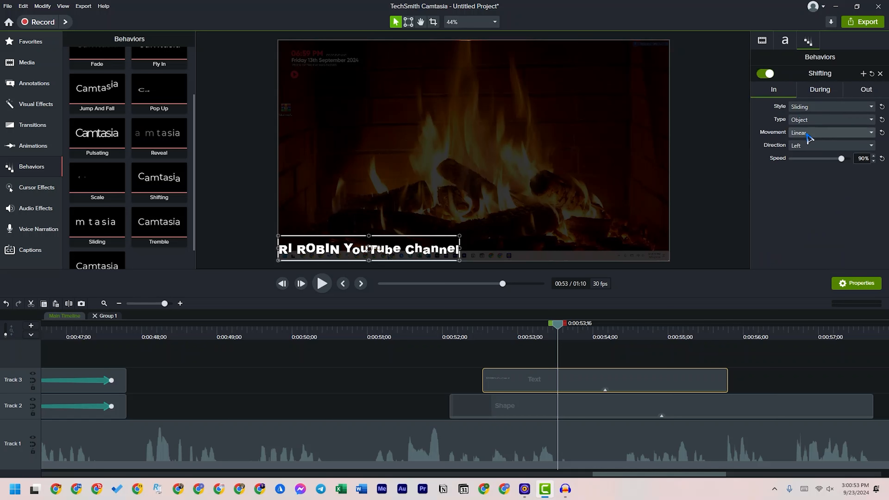
left_click(809, 132)
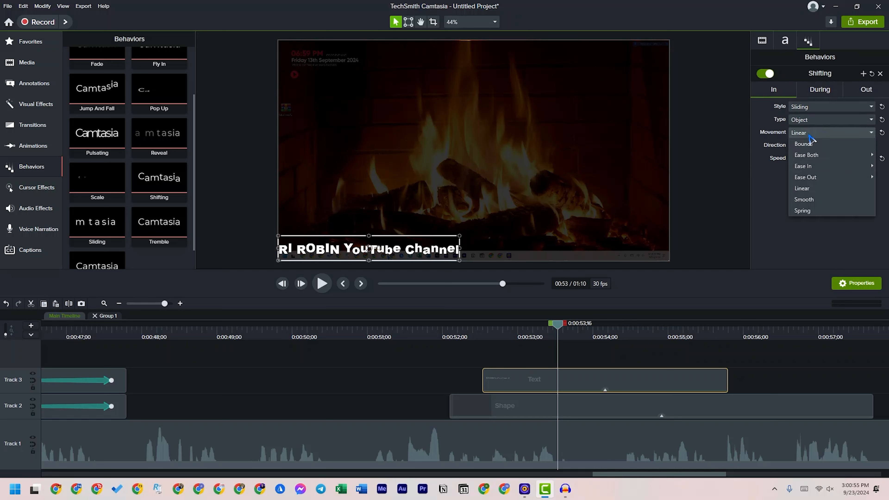
left_click(811, 200)
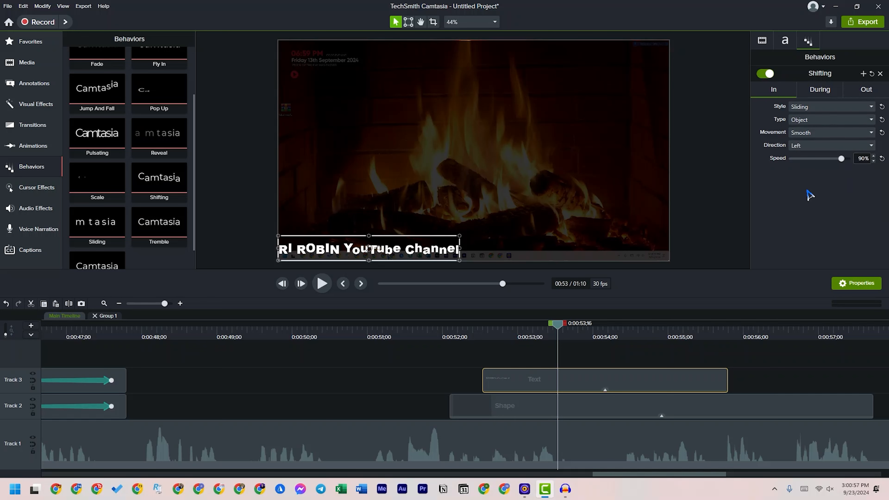
left_click(470, 330)
key("space")
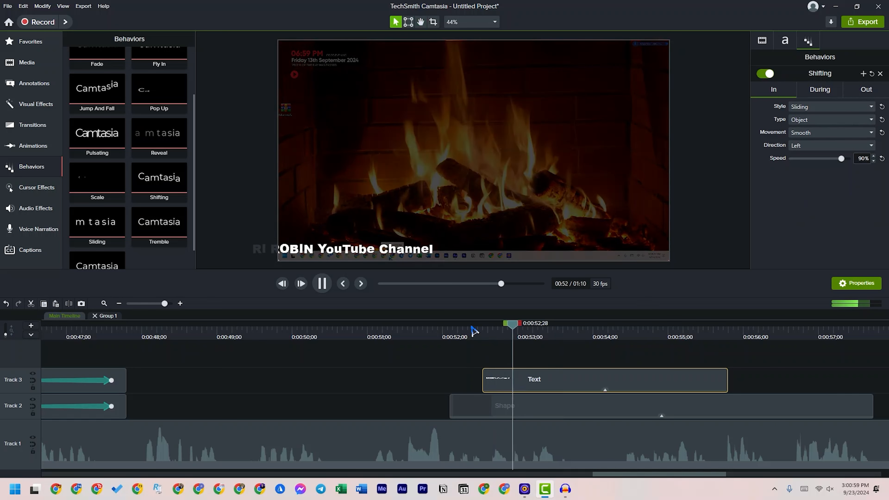
key("space")
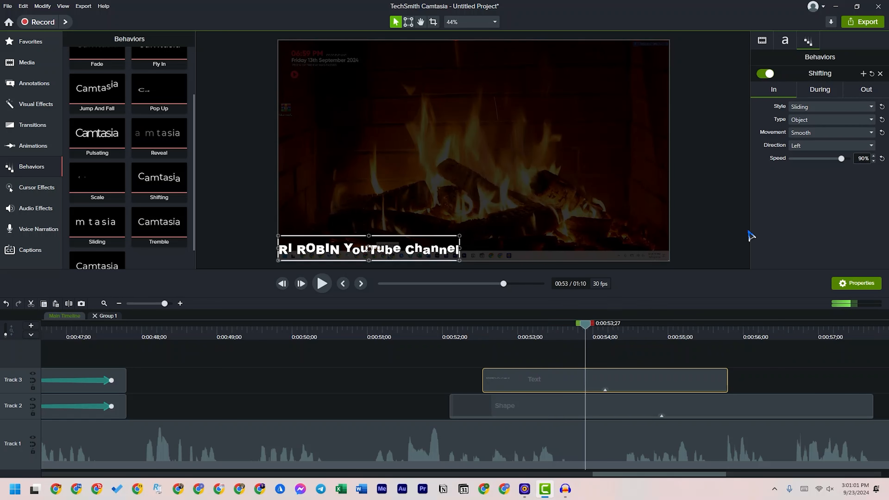
Set the During style of the Text clip's behavior to None and preview the title
left_click(820, 92)
left_click(813, 107)
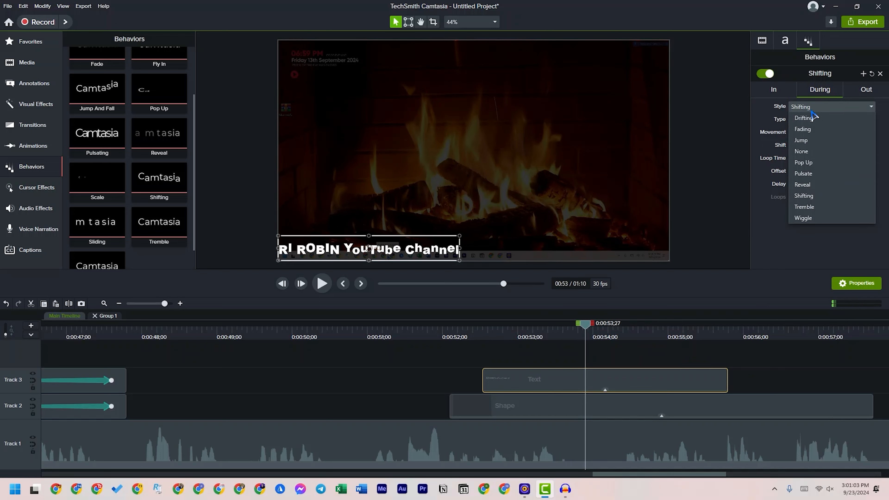
left_click(812, 152)
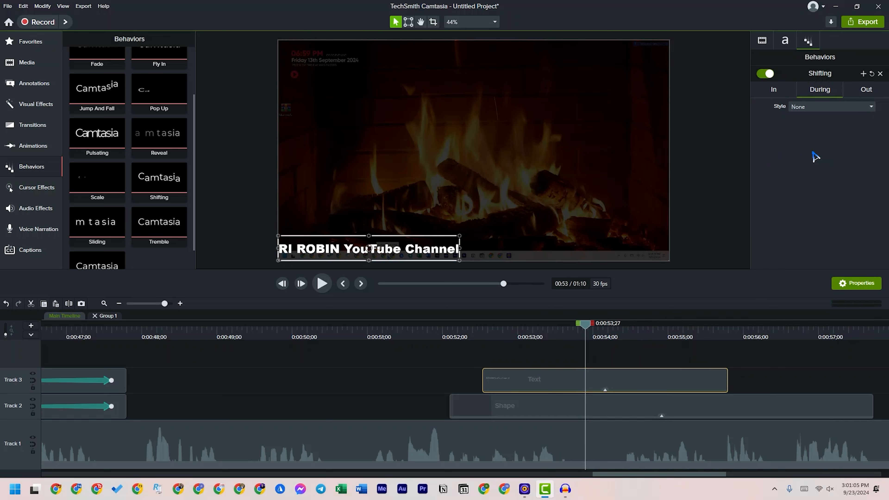
left_click(470, 327)
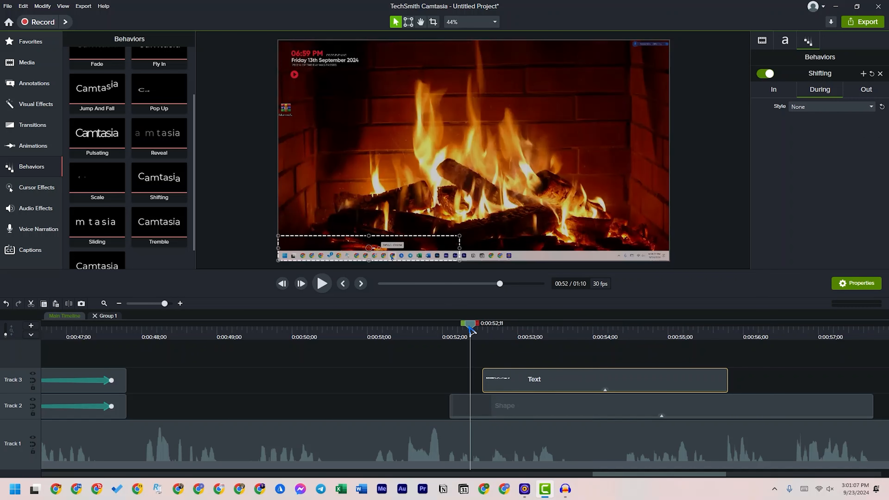
key("space")
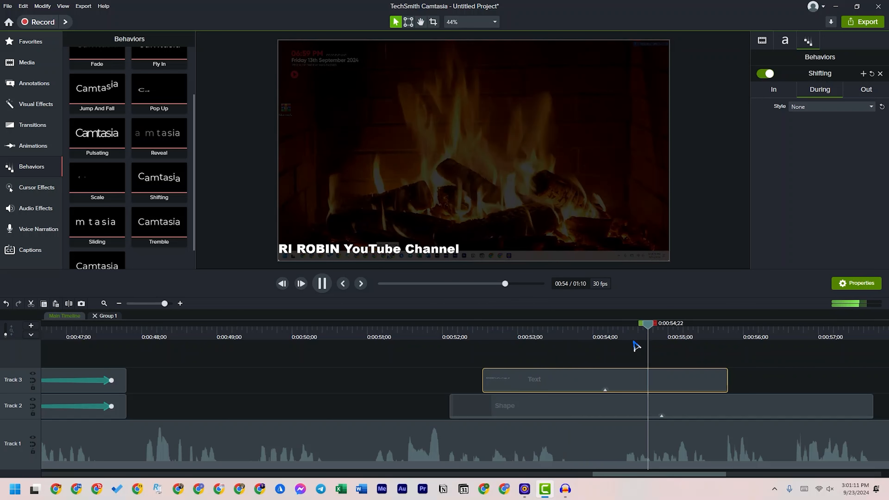
key("space")
Set the title's Out animation to the Sliding style with type Object and Smooth movement
left_click(867, 88)
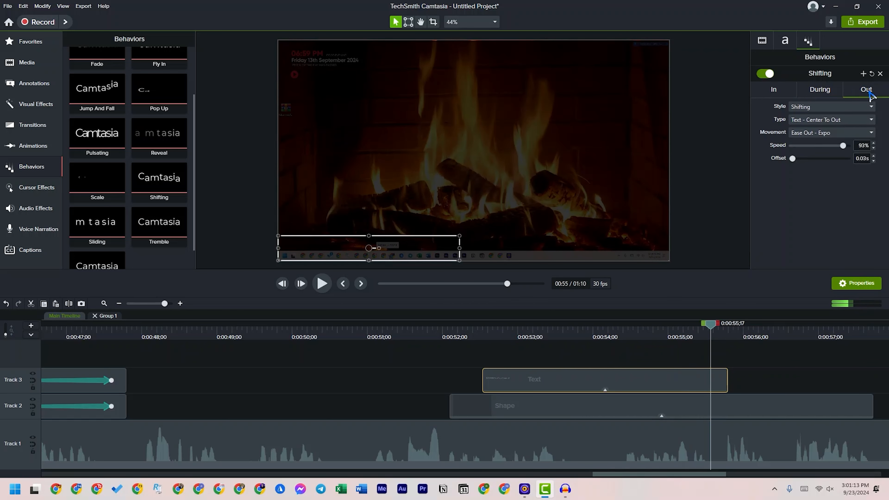
left_click(854, 106)
left_click(805, 229)
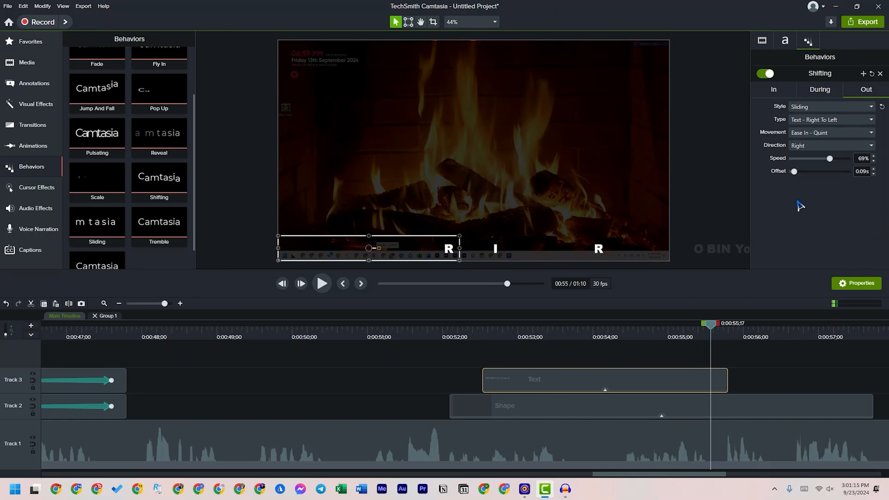
left_click(822, 120)
left_click(802, 131)
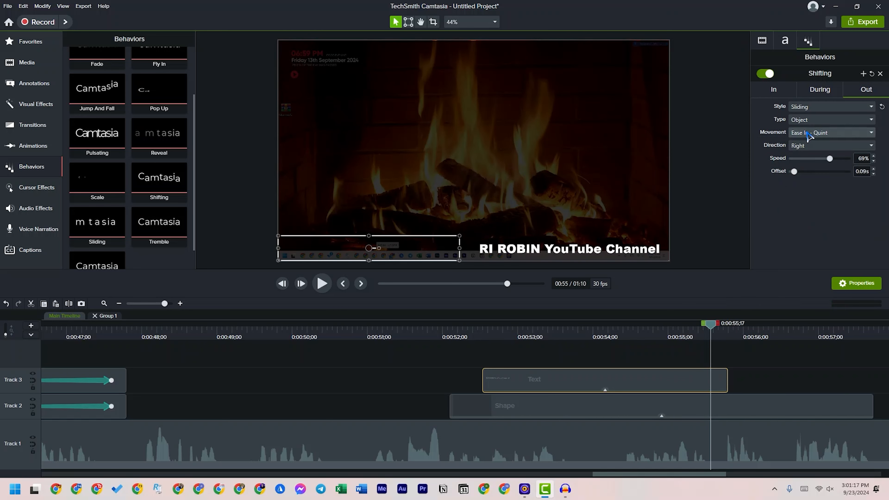
left_click(809, 134)
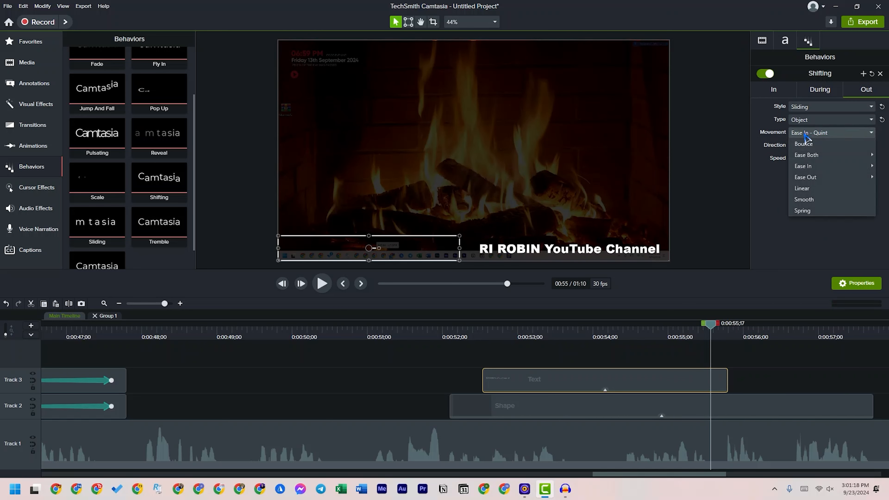
left_click(805, 199)
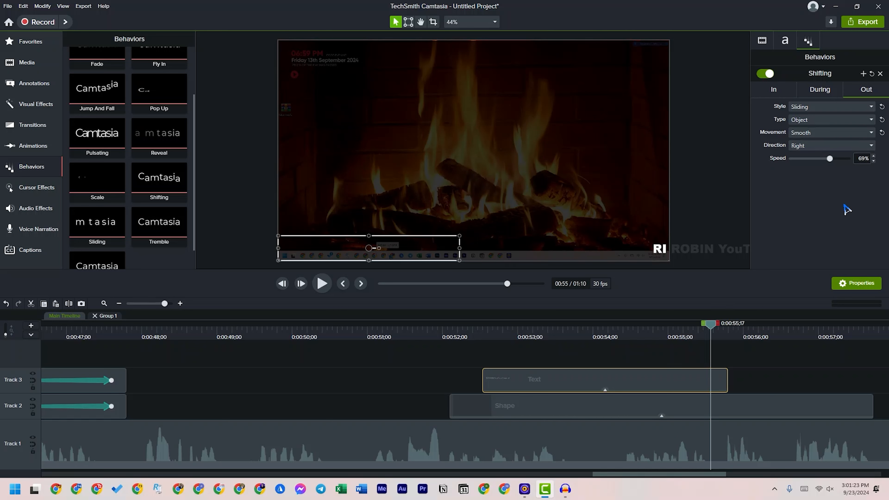
Set the title's exit speed to 93% and preview the title from its entrance to its exit
left_click_drag(830, 158, 843, 158)
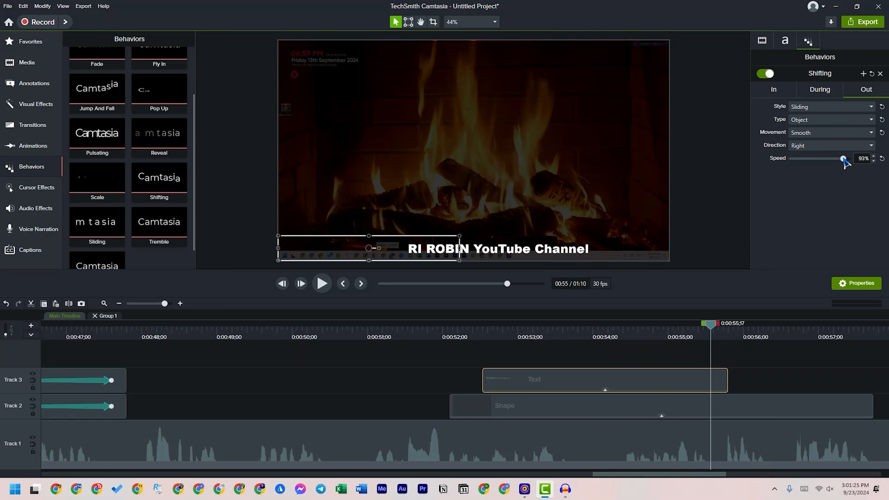
left_click(455, 327)
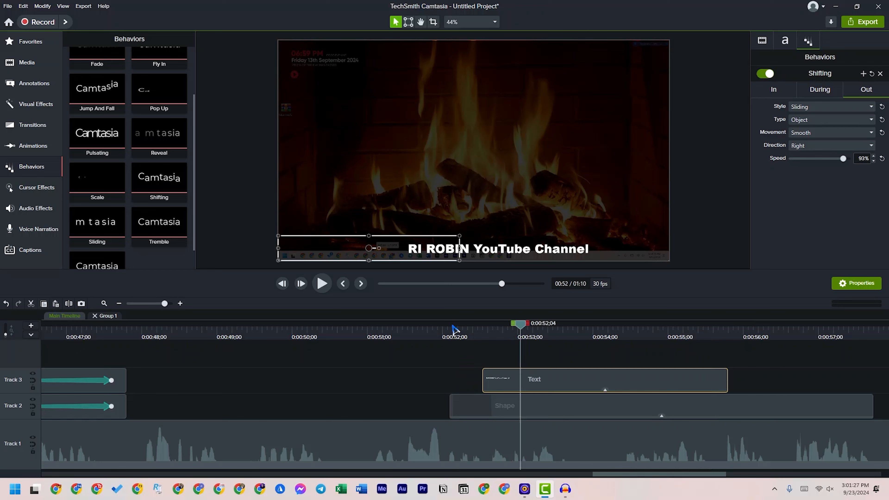
key("space")
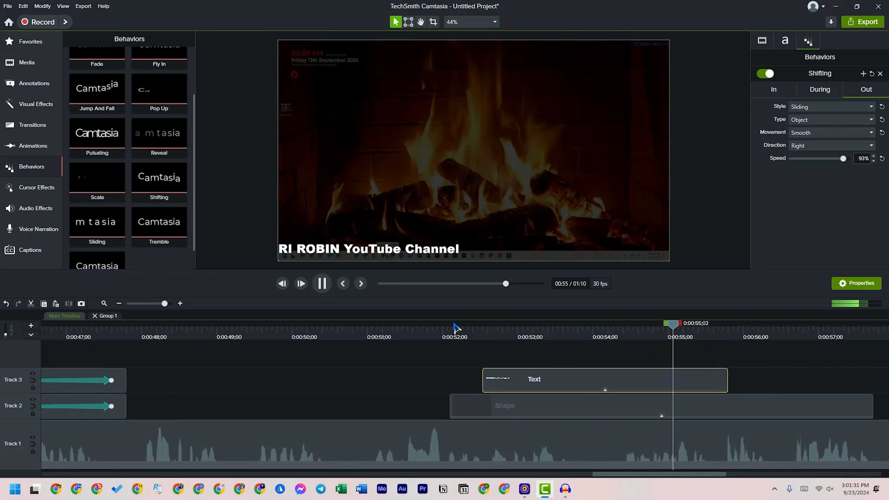
key("space")
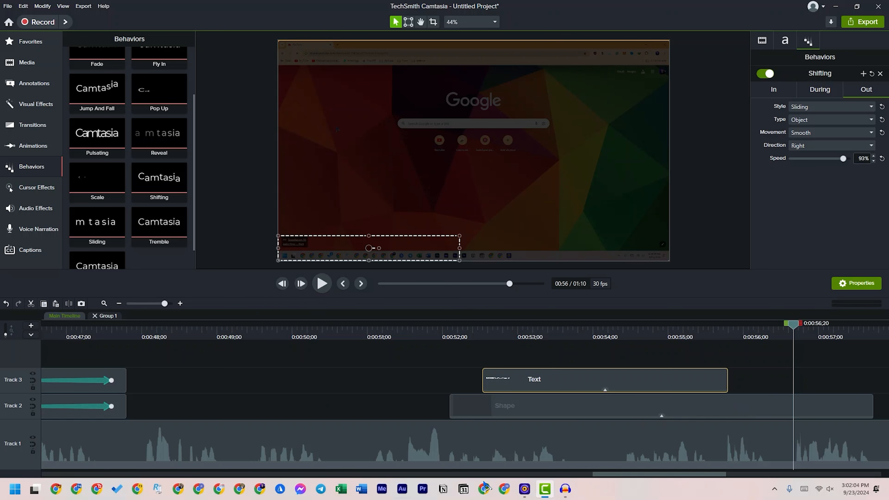
left_click(31, 146)
left_click(31, 125)
left_click(30, 167)
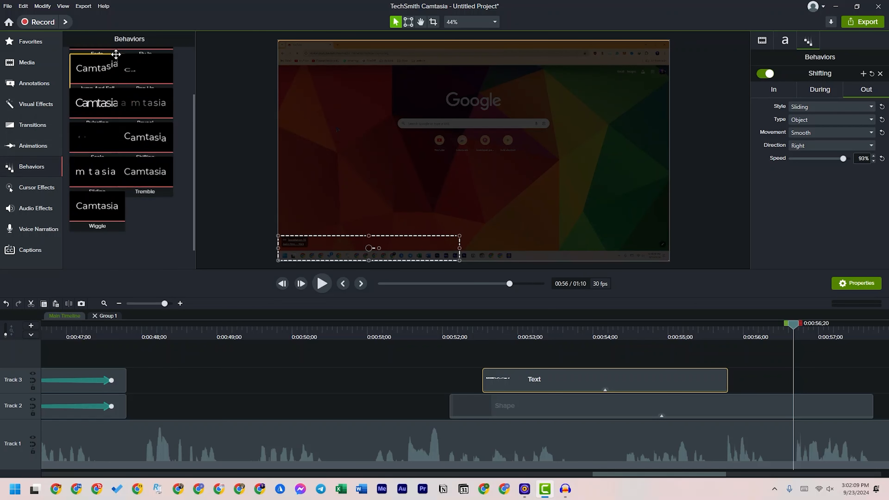
scroll(164, 227, "down", 1)
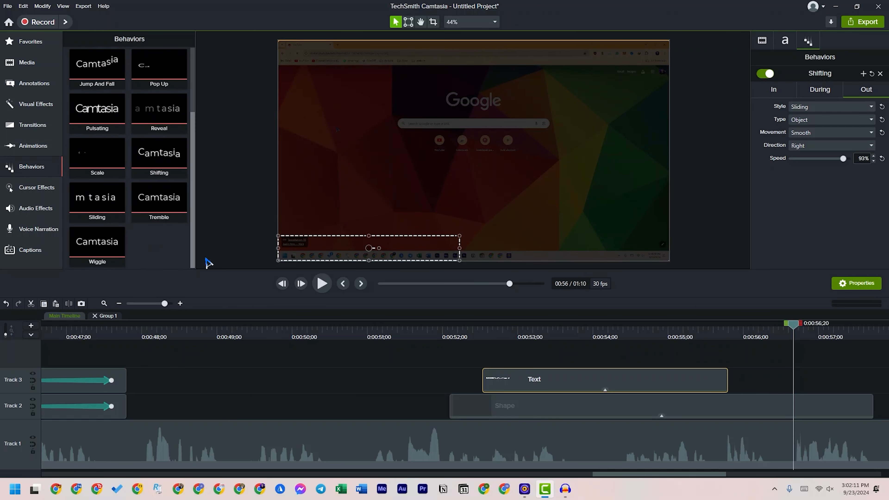
Play back the end of the title and the dark overlay to check how long the overlay stays on screen
left_click_drag(448, 331, 775, 315)
key("space")
key("space")
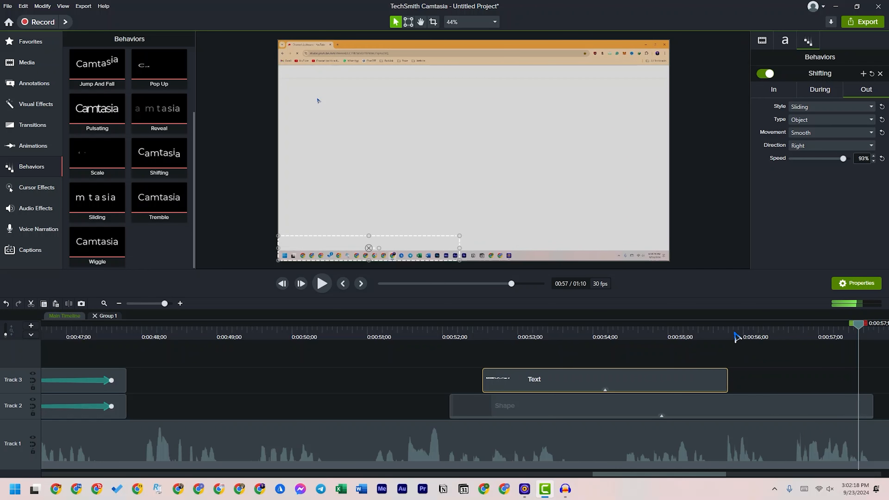
key("space")
key("space")
Shorten the dark Shape clip on Track 2 to end at about 56.5 seconds, shortly after the Text clip, and preview its fade-out
left_click_drag(58, 333, 326, 370)
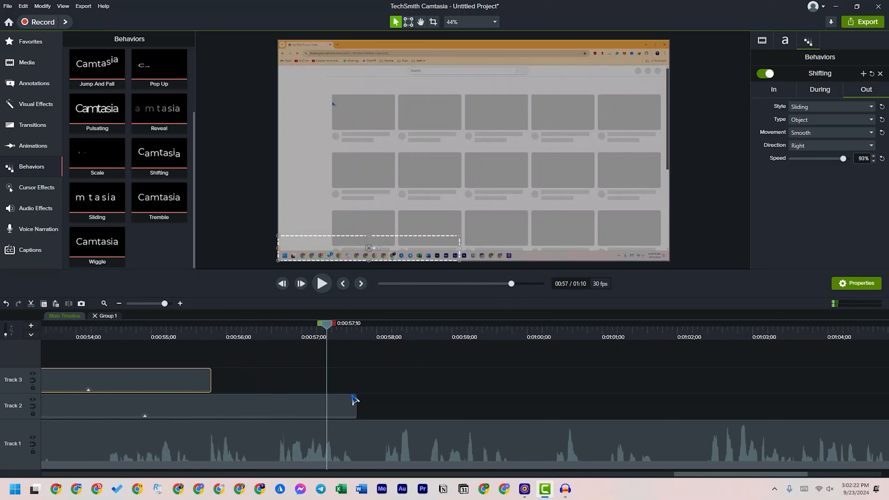
left_click_drag(356, 398, 260, 399)
left_click(127, 336)
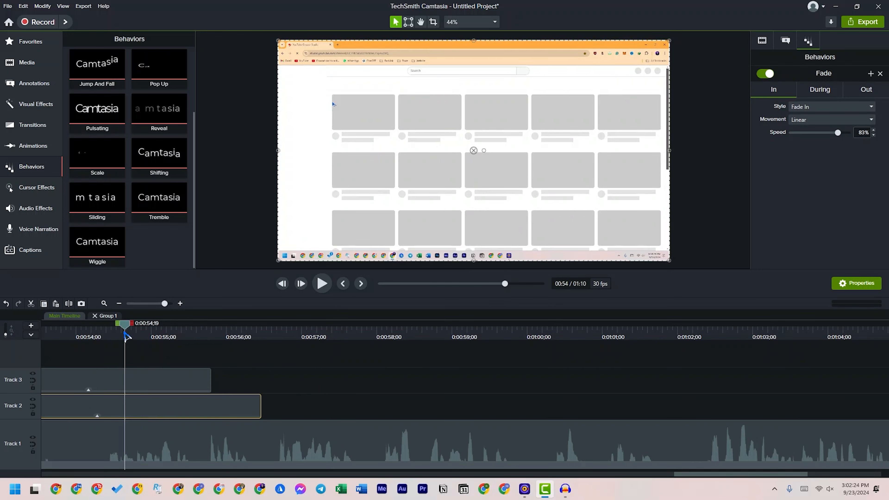
key("space")
key("space")
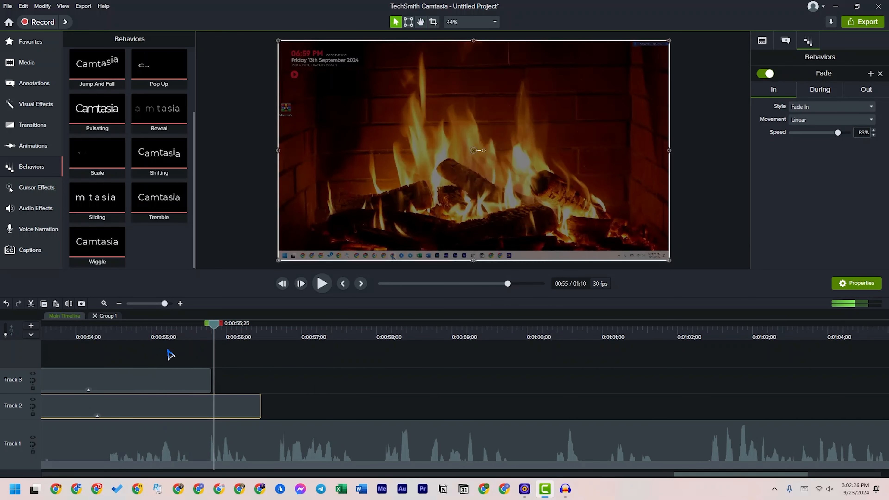
key("space")
left_click_drag(175, 335, 225, 346)
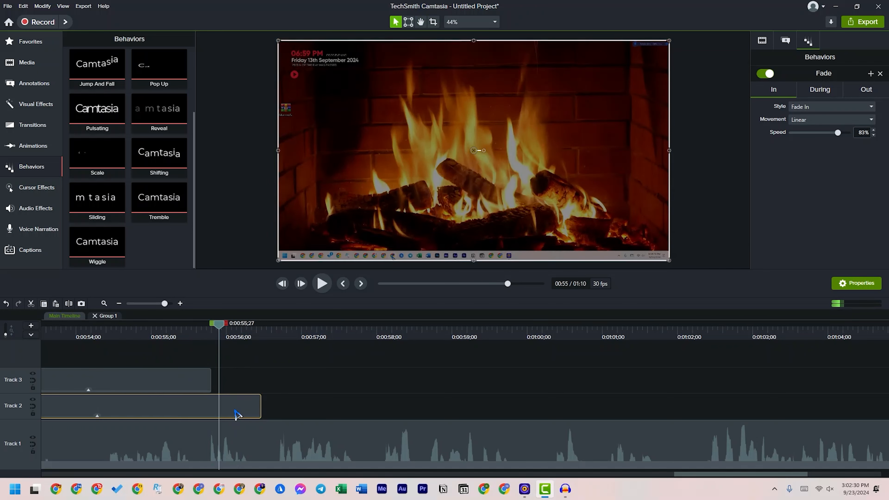
left_click_drag(221, 329, 289, 339)
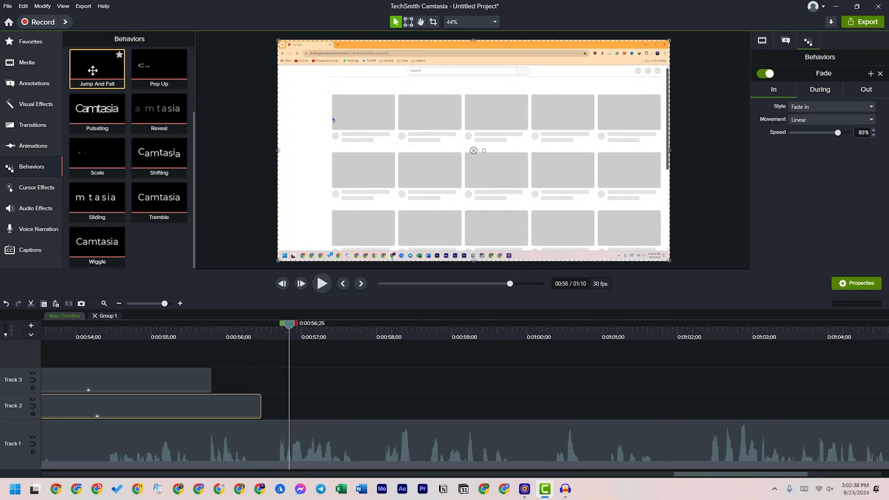
scroll(114, 145, "up", 2)
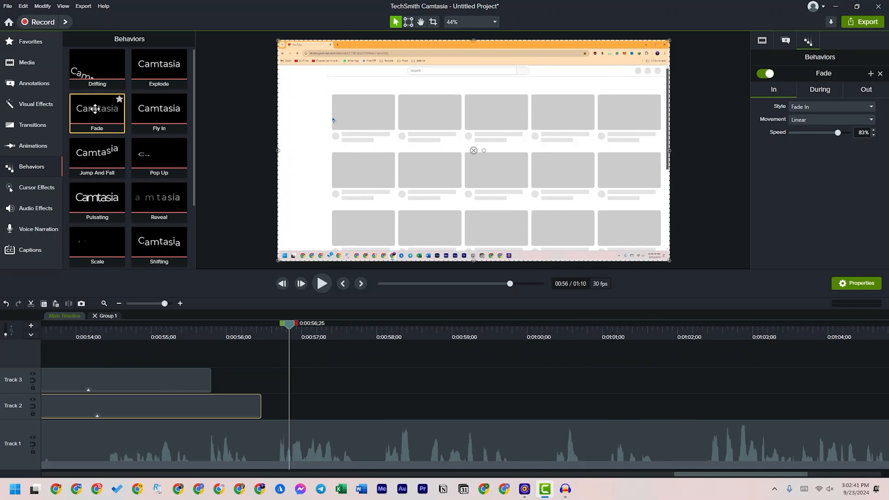
left_click_drag(98, 106, 280, 246)
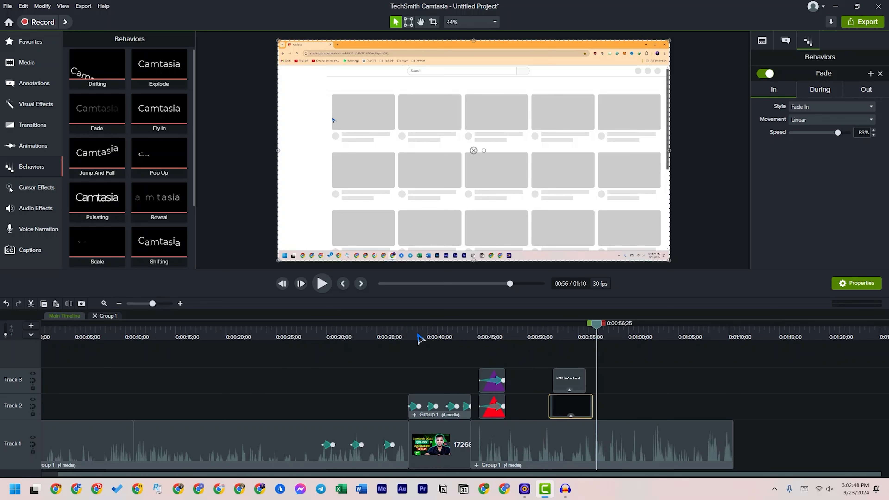
left_click_drag(413, 335, 582, 346)
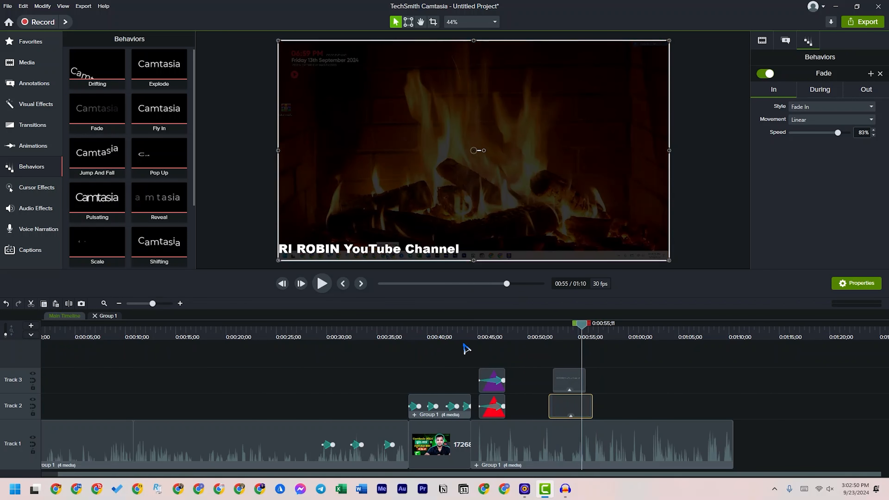
Display the available cursor effects and move the playhead to about 21 seconds in the recording
left_click(28, 189)
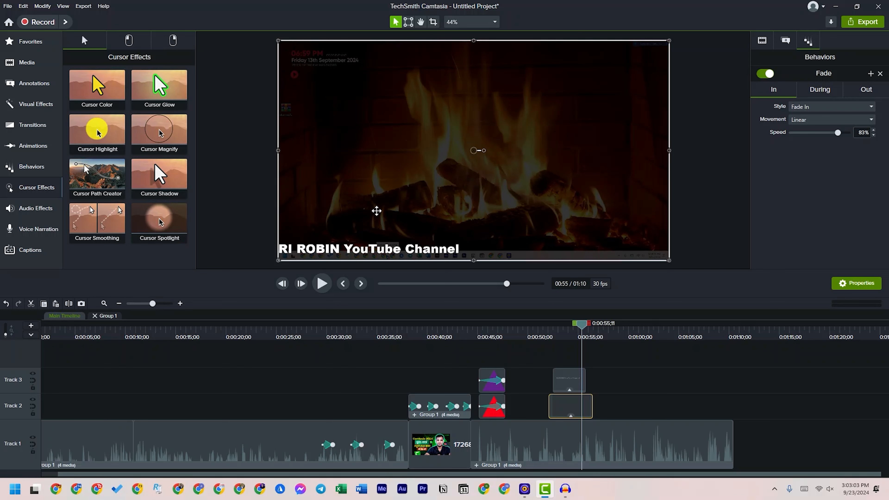
left_click(292, 326)
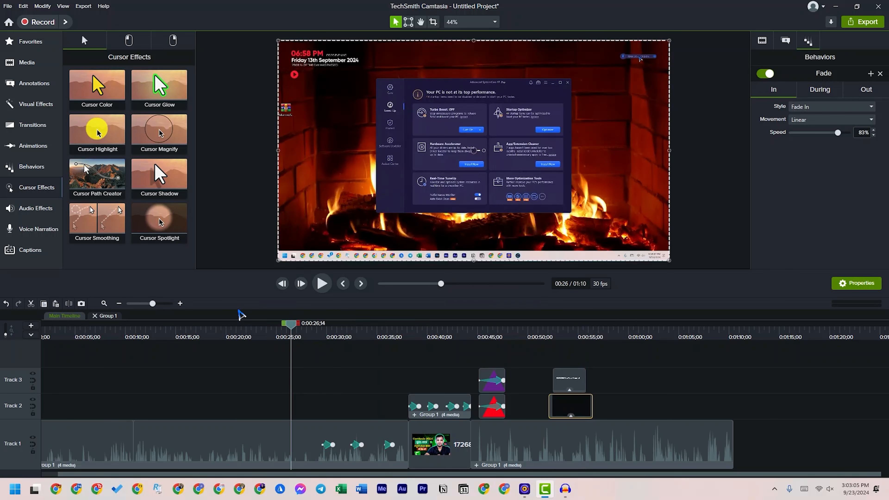
left_click_drag(291, 326, 238, 326)
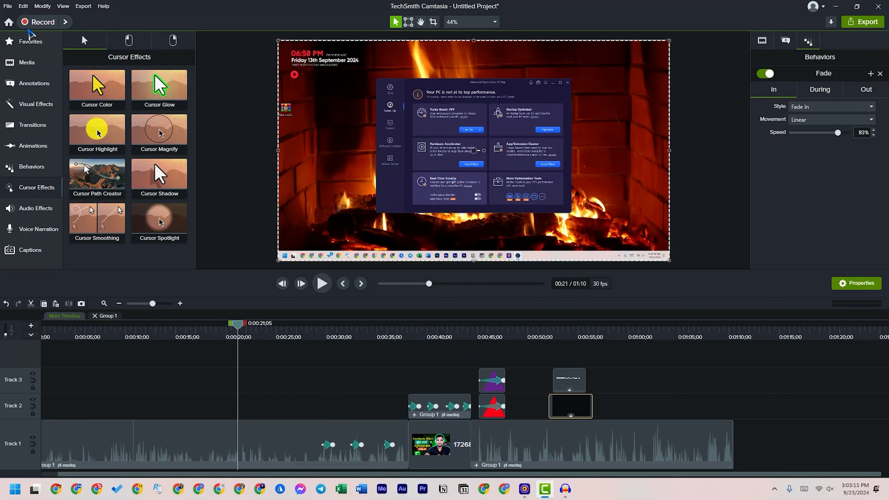
Start a new 1920 × 1080 recording of Screen 1 with microphone and system audio
left_click(43, 27)
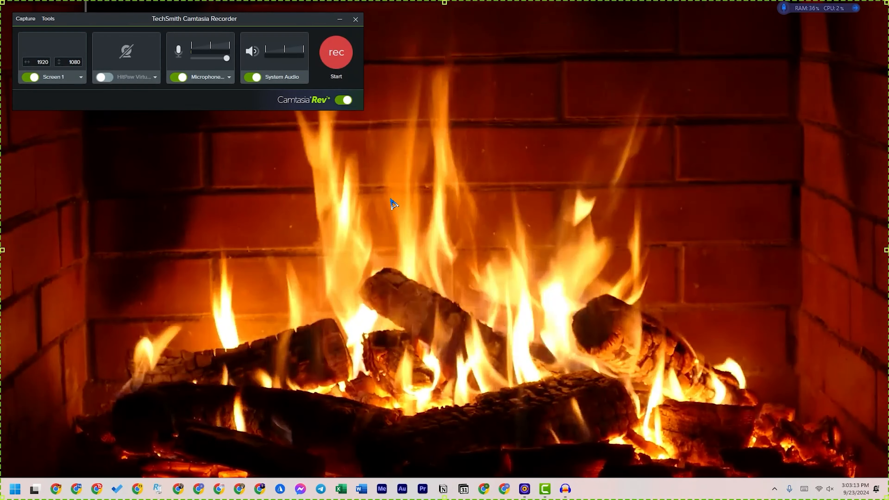
left_click(337, 54)
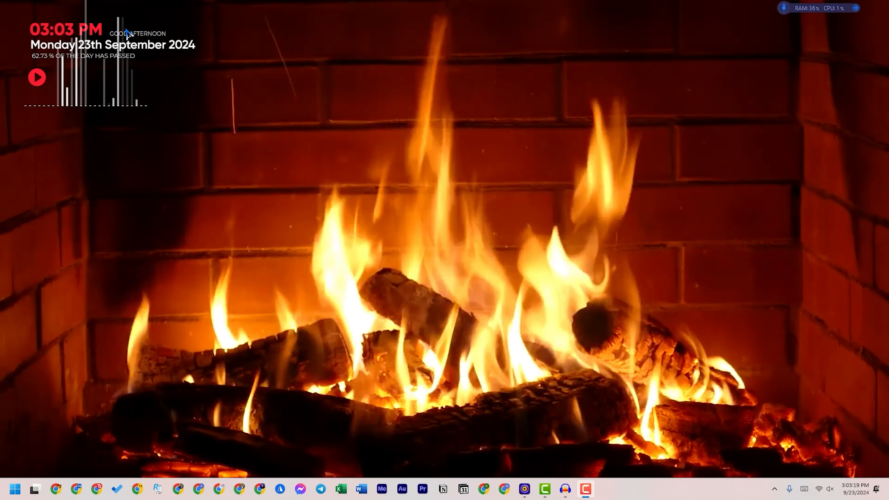
While recording, open the Program Files folder on Local Disk (C:) in File Explorer, return to This PC, and close the window
mouse_move(417, 4)
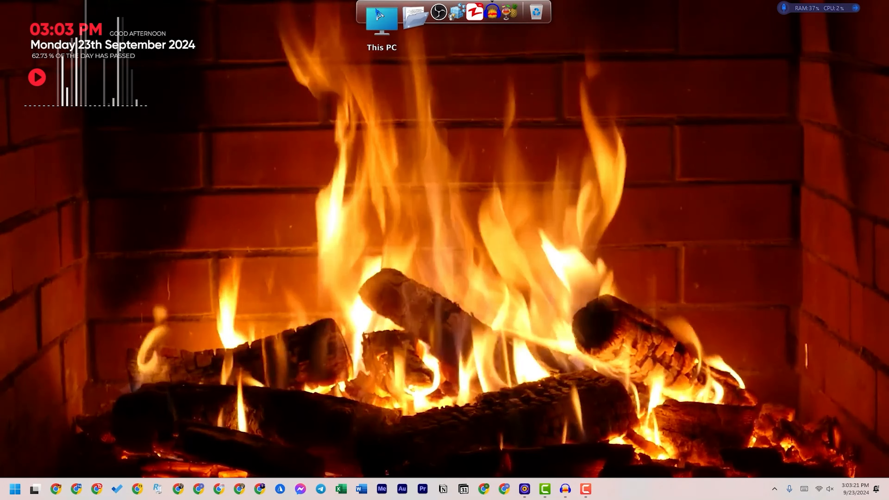
left_click(374, 14)
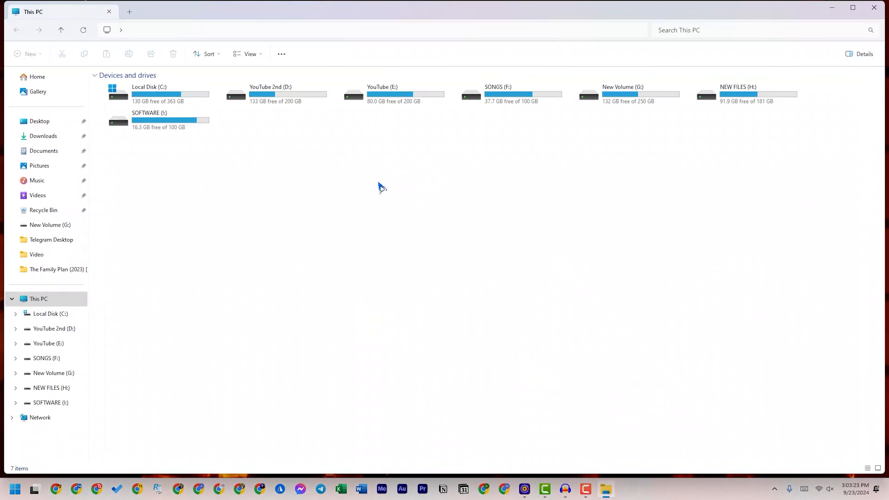
double_click(161, 98)
double_click(155, 113)
left_click(16, 31)
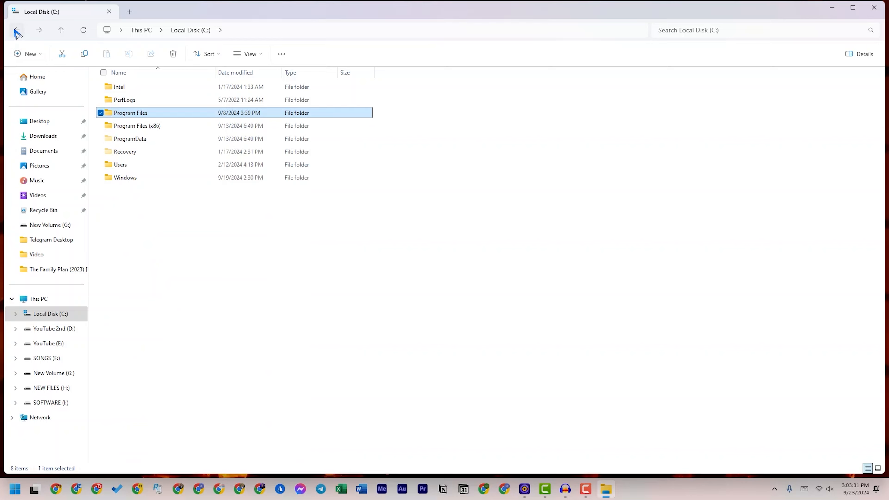
left_click(16, 31)
left_click(873, 7)
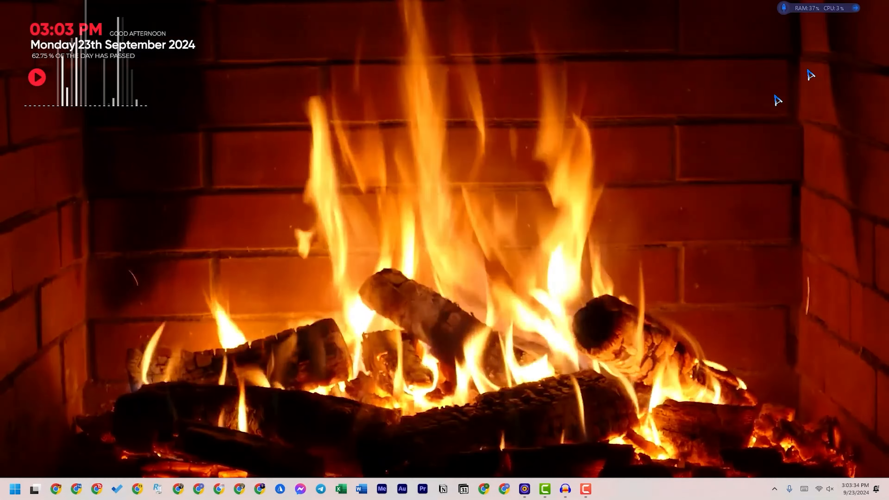
Open and dismiss the Start menu for the demonstration, and stop the screen recording
key("super")
left_click(490, 308)
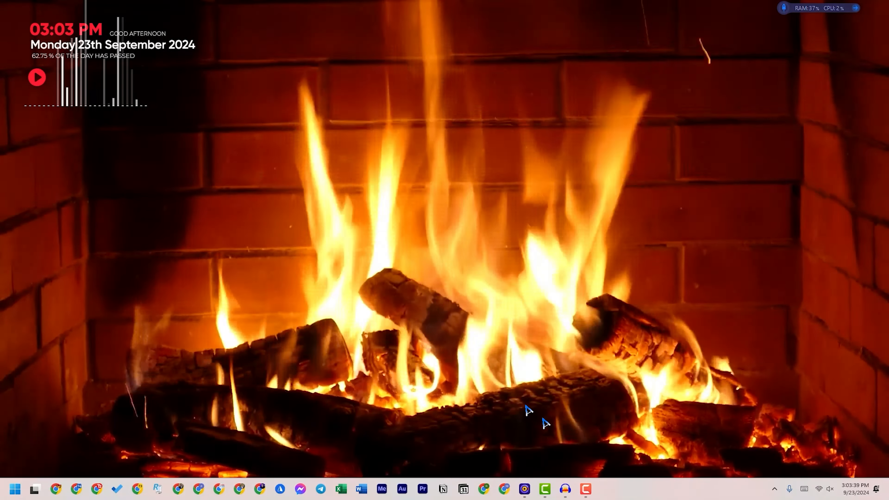
key("F10")
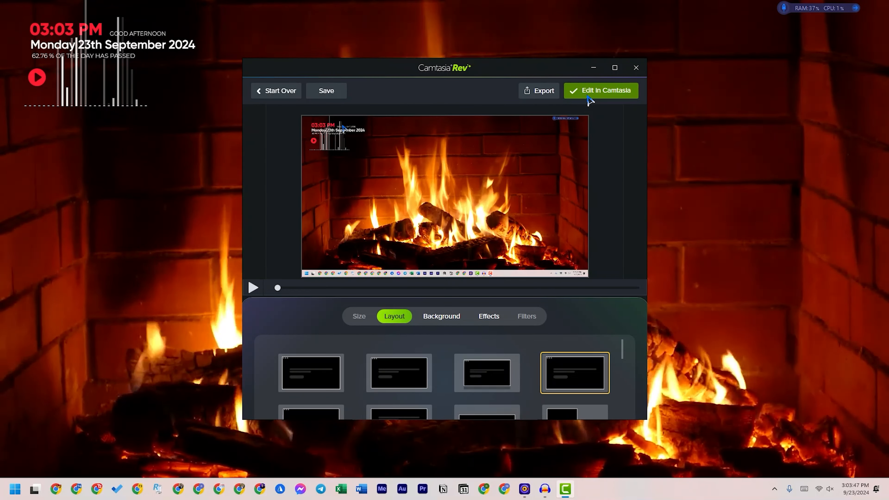
Open the new recording for editing and play its clip on the timeline from about 1:11
left_click(574, 99)
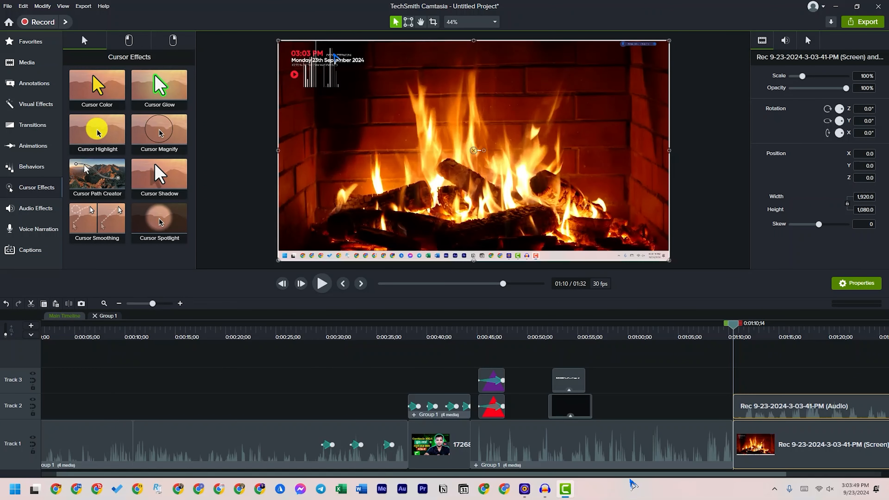
scroll(634, 482, "right", 3)
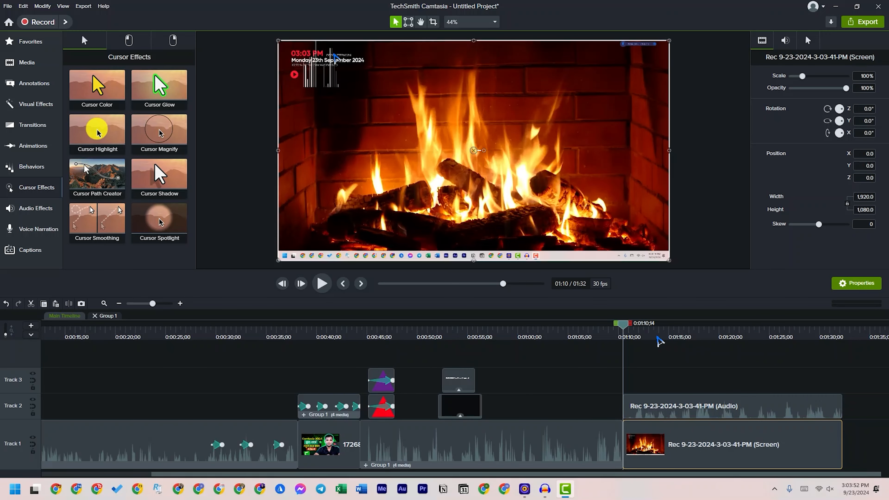
left_click(637, 337)
left_click_drag(636, 337, 638, 338)
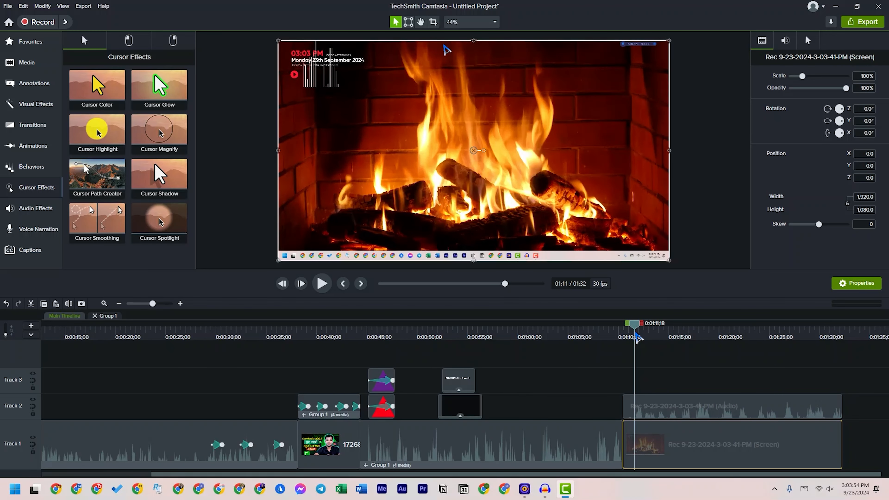
key("space")
key("space")
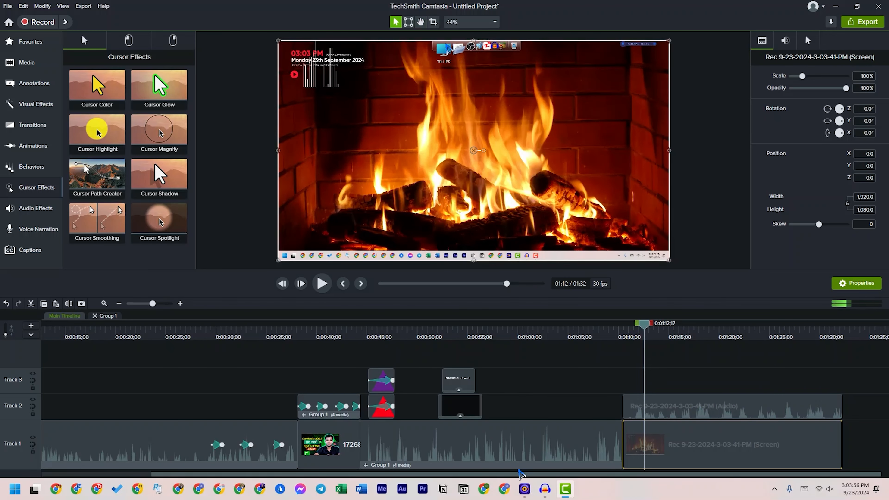
left_click(712, 395, "ctrl")
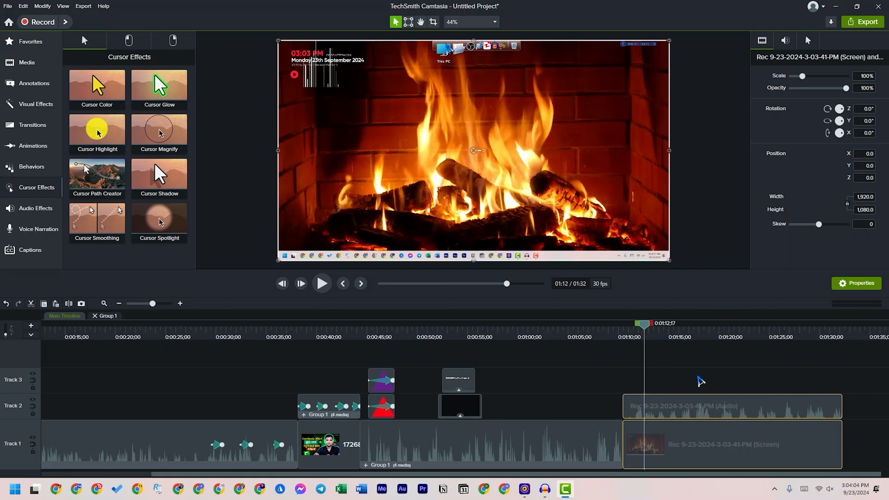
left_click(699, 381)
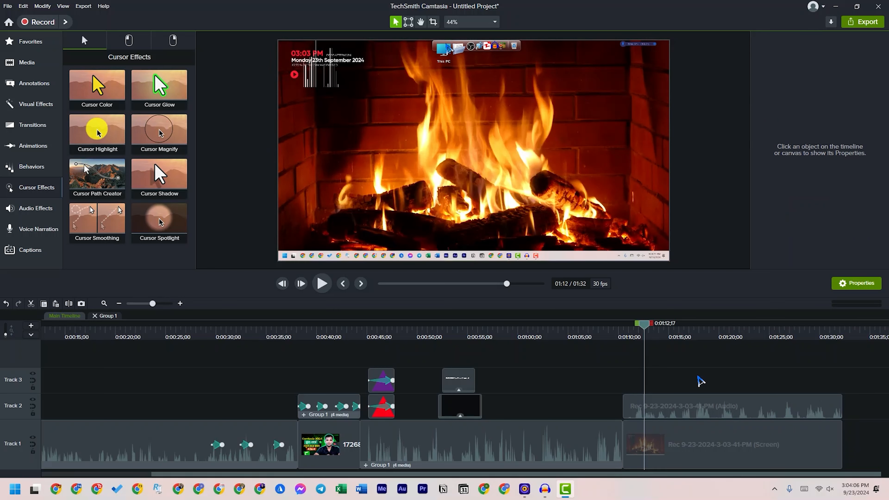
left_click(678, 404)
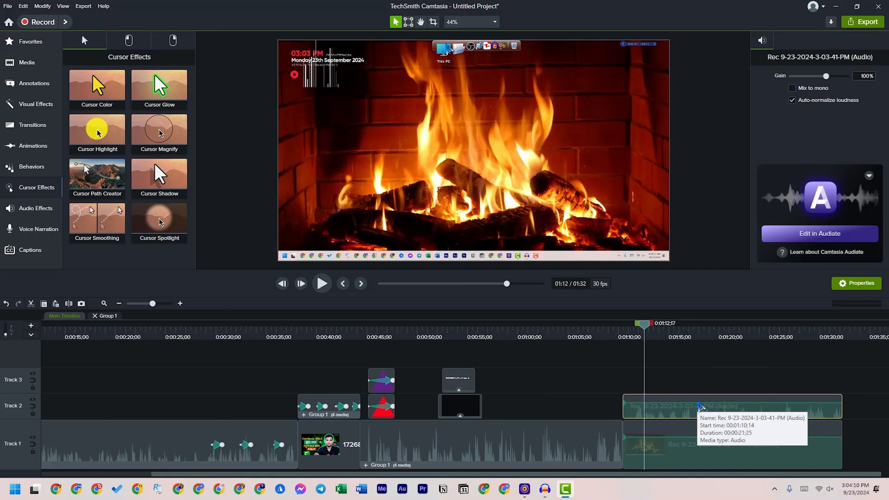
left_click(858, 418)
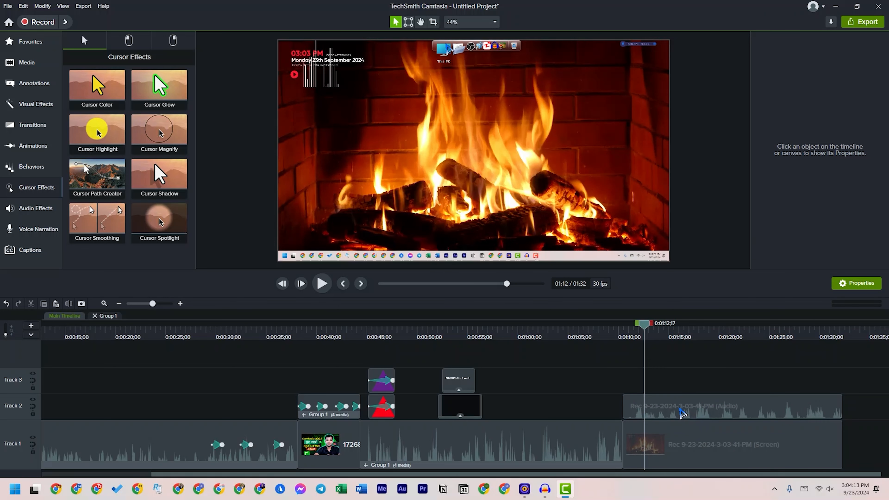
Apply the left-click Rings effect to the new recording's screen clip and move the playhead to about 1:23
left_click(668, 445)
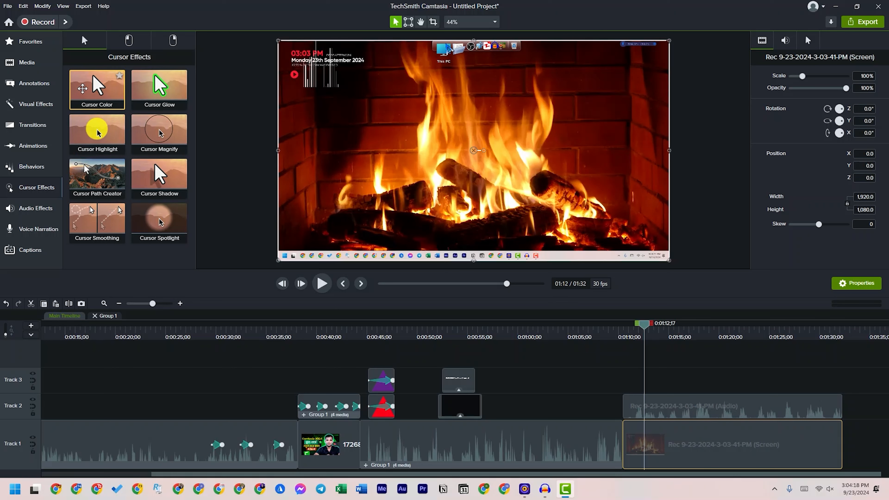
left_click(129, 40)
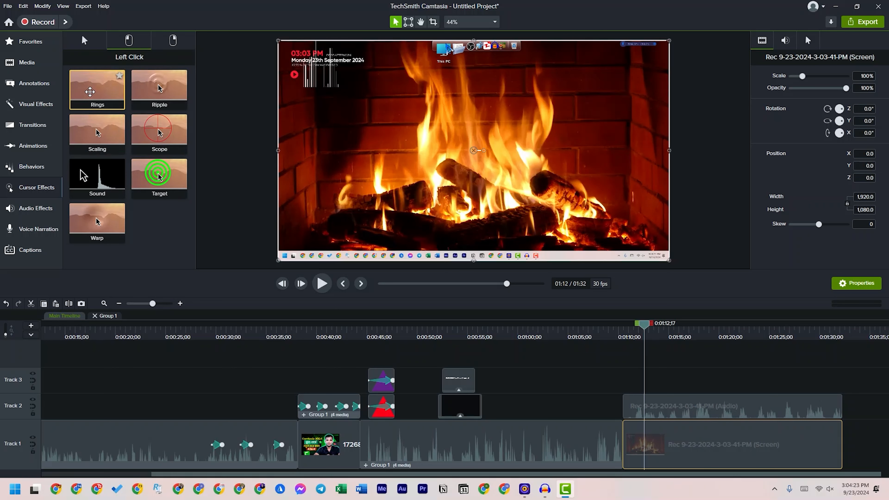
left_click_drag(90, 91, 718, 445)
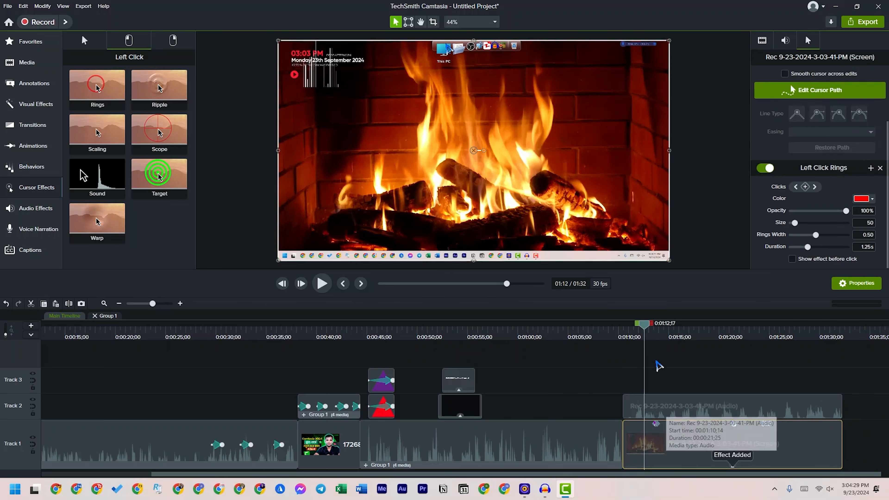
left_click_drag(644, 329, 755, 343)
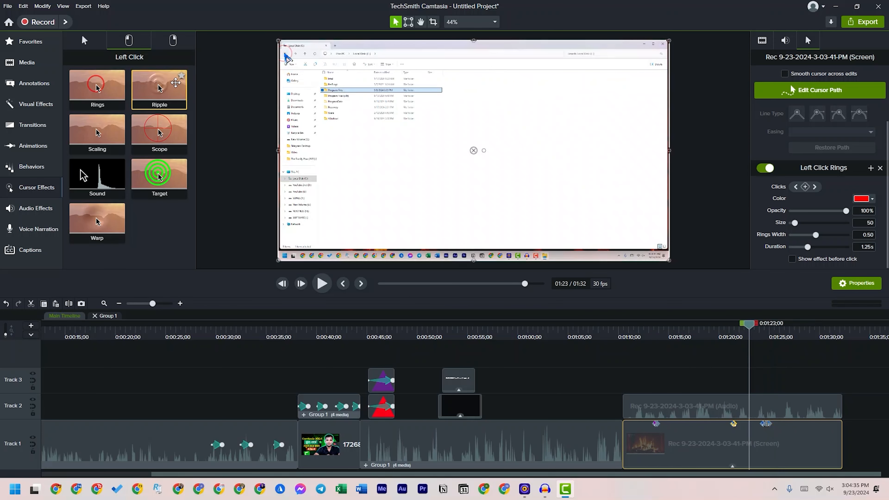
Add the Cursor Highlight effect to the screen clip and play back the recording to preview it
left_click(84, 40)
left_click_drag(97, 130, 692, 455)
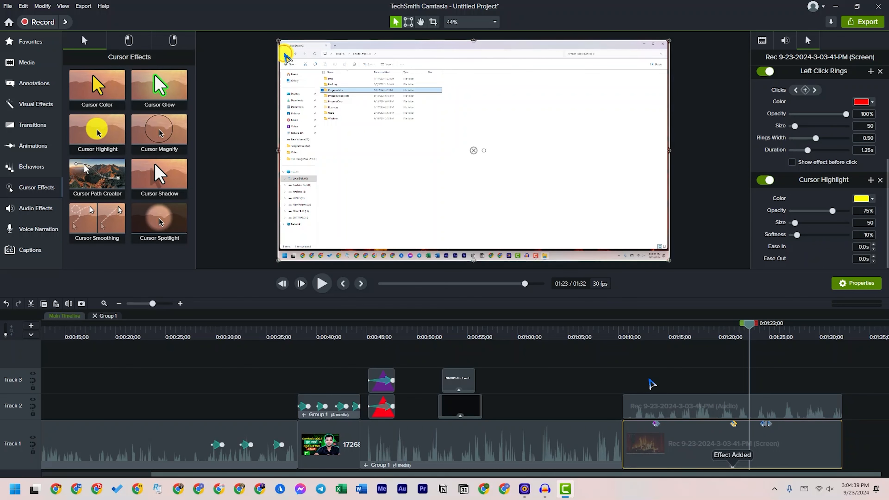
left_click_drag(624, 334, 668, 339)
key("space")
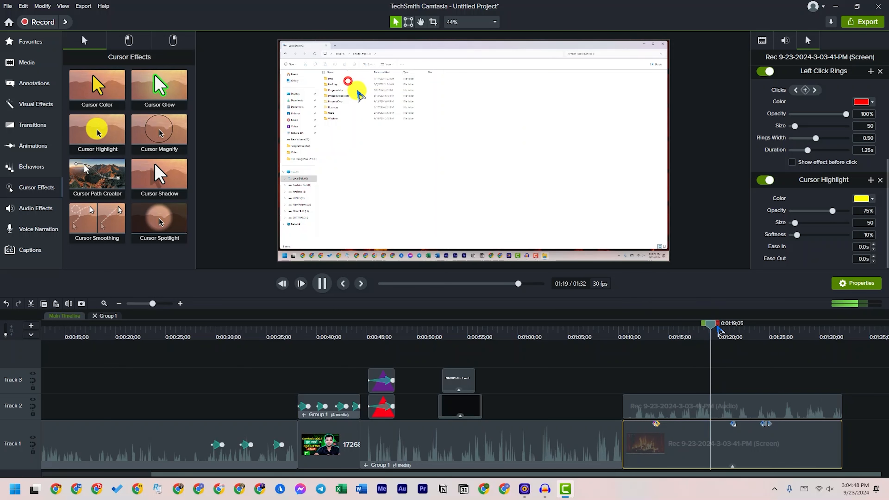
left_click_drag(715, 331, 769, 336)
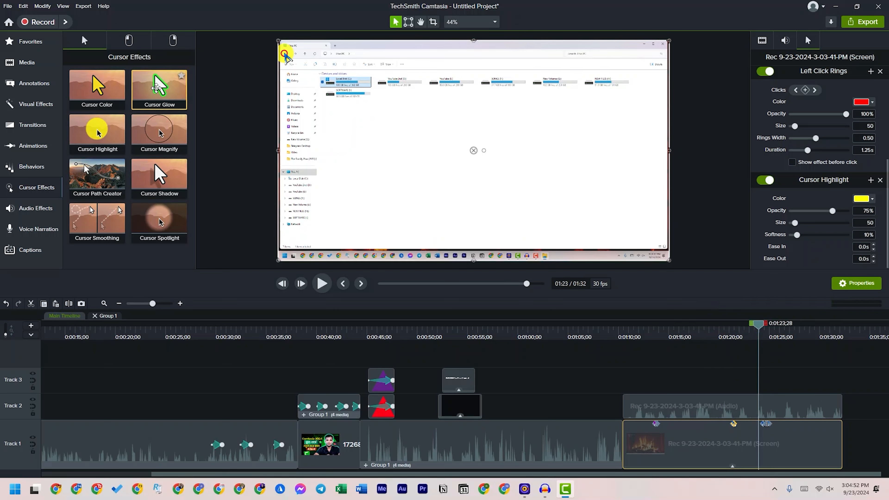
Replace the screen clip's Cursor Highlight effect with Cursor Glow and play back the result
left_click_drag(156, 88, 714, 431)
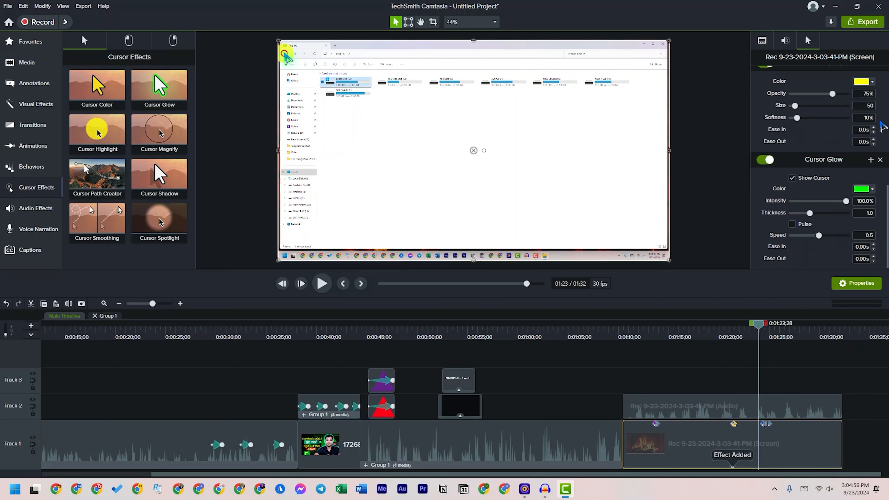
scroll(842, 148, "up", 2)
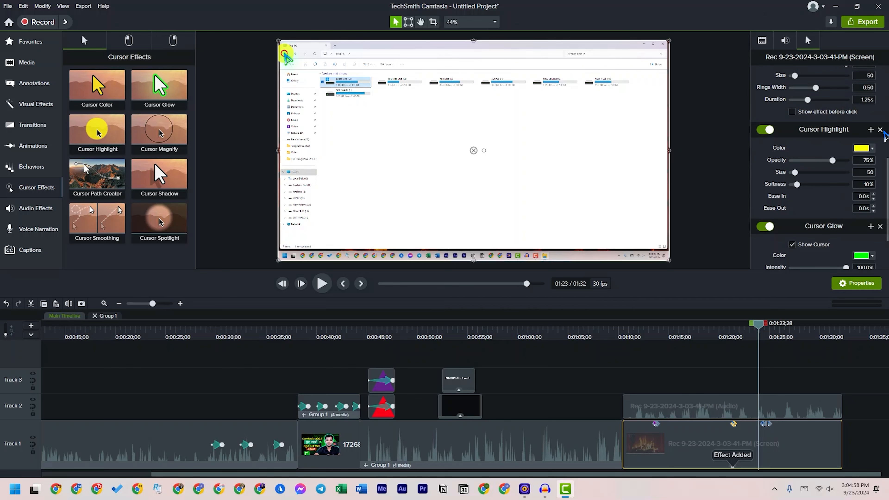
left_click(880, 130)
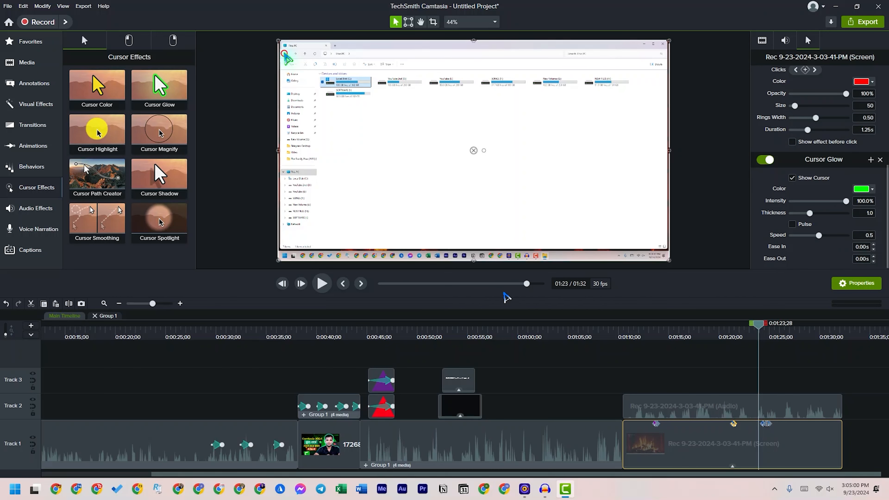
left_click(322, 283)
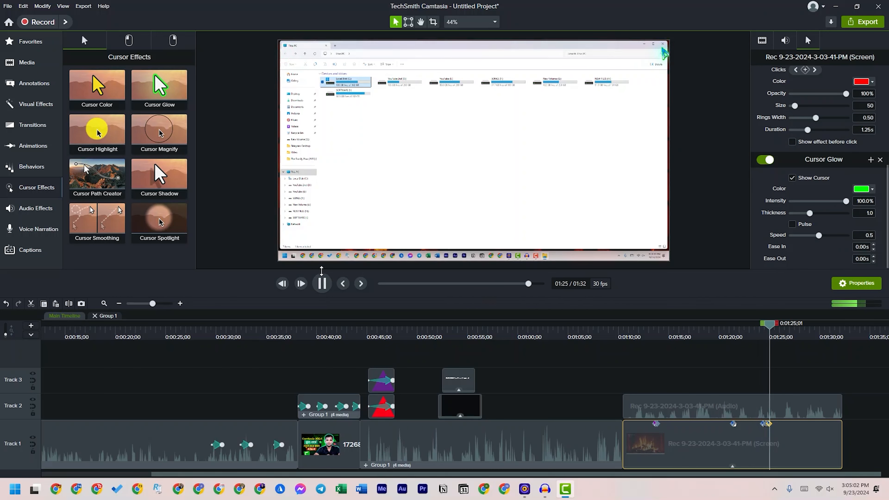
key("space")
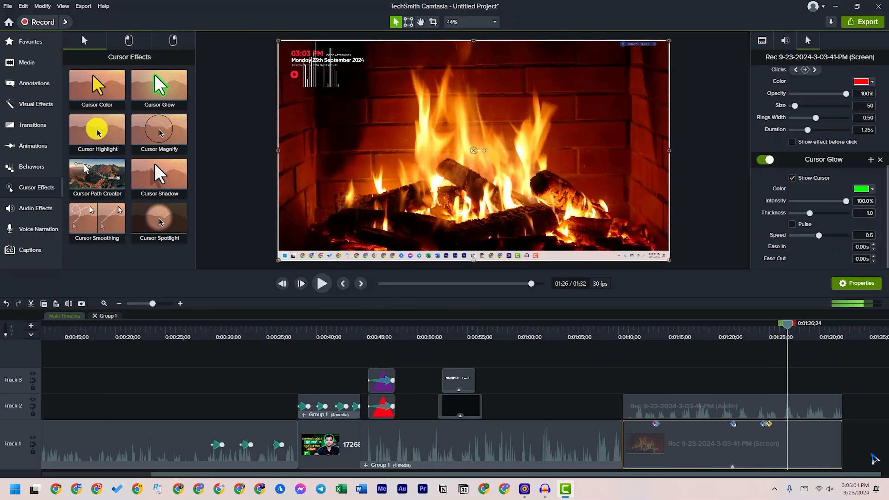
Remove the Cursor Glow and Left Click Rings effects from the screen clip and move the playhead to about 1:24
left_click(880, 160)
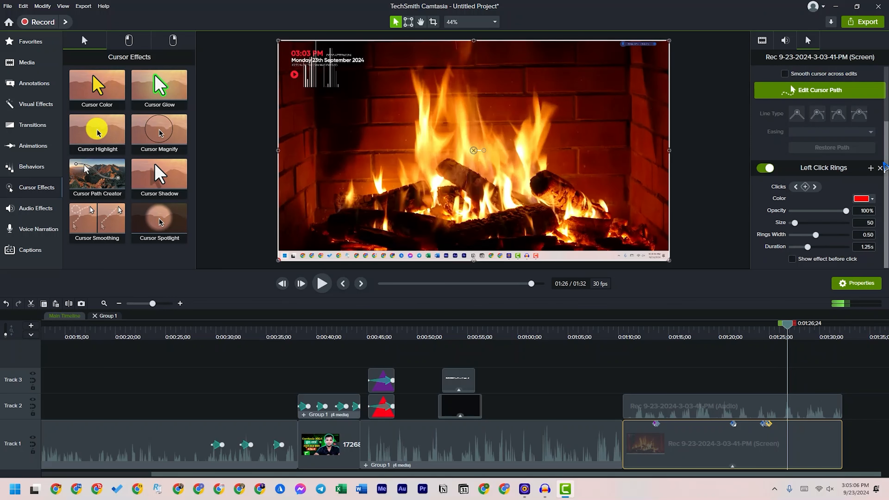
left_click(879, 169)
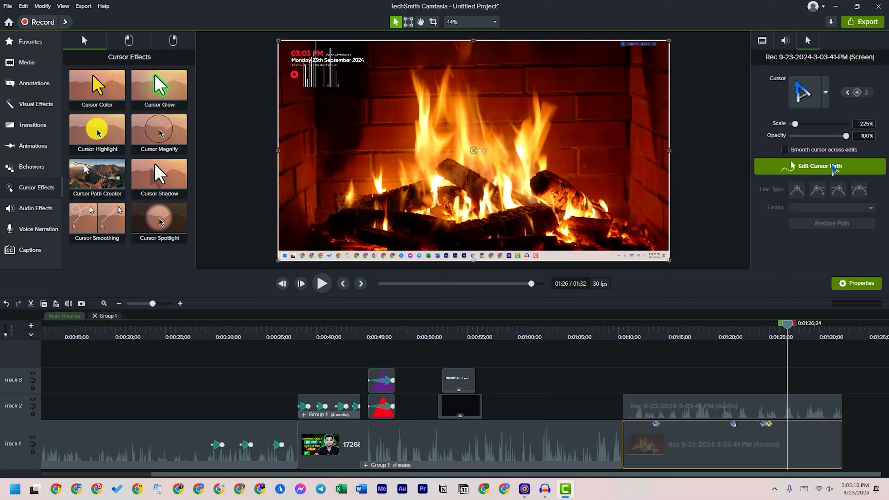
left_click_drag(660, 337, 764, 345)
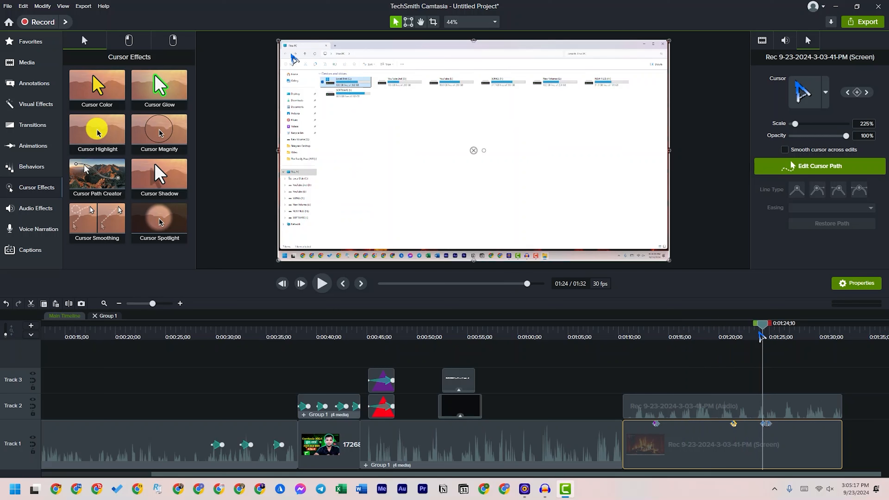
Show the replacement cursor images for the screen clip and browse the files for a custom cursor image
left_click(827, 99)
left_click(827, 99)
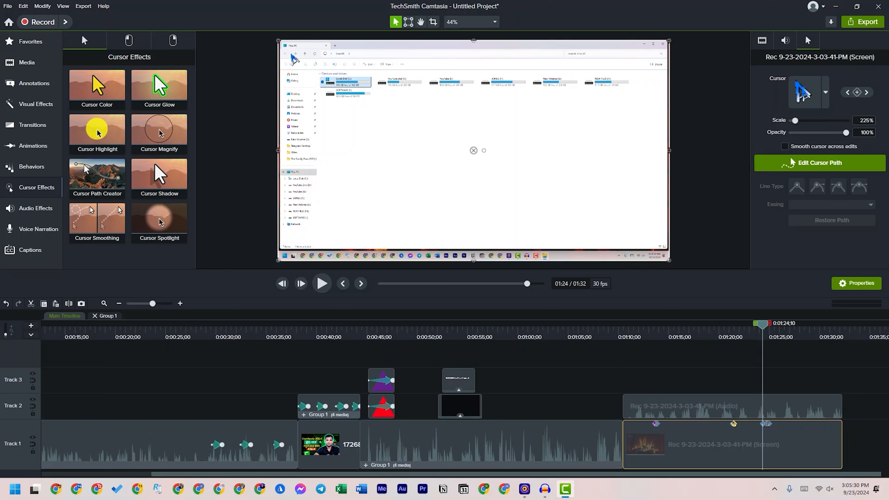
left_click(827, 98)
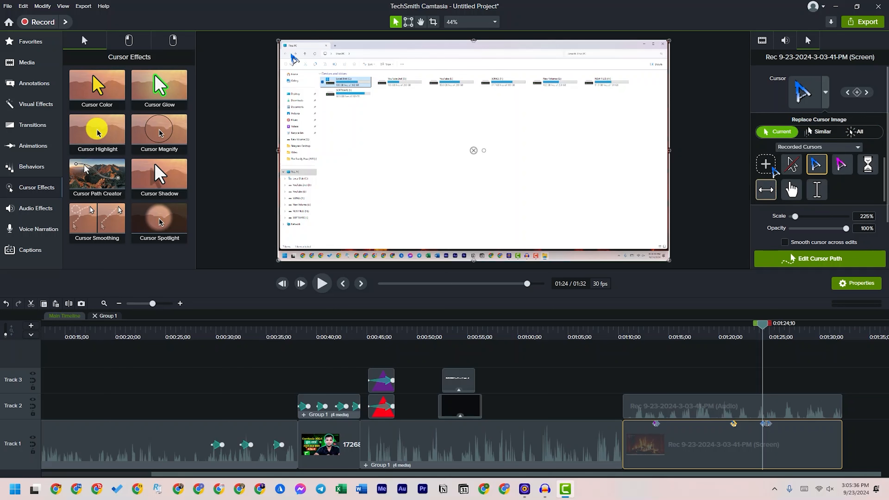
left_click(770, 162)
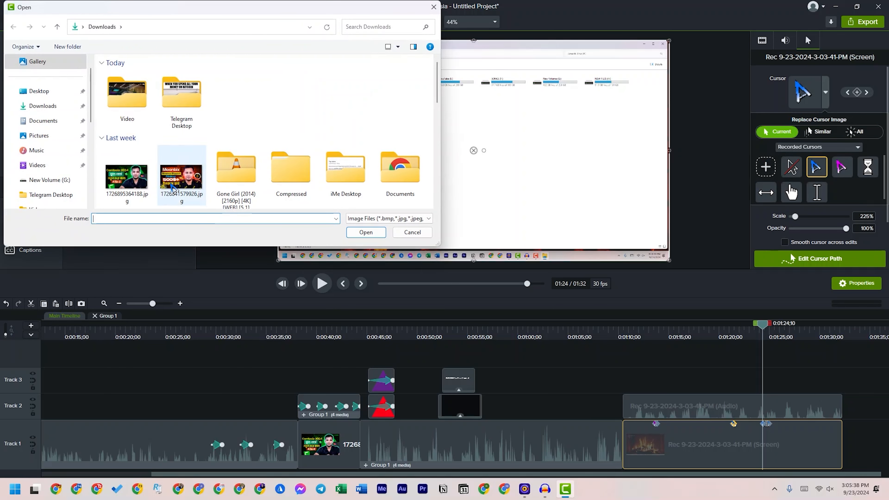
scroll(169, 172, "down", 5)
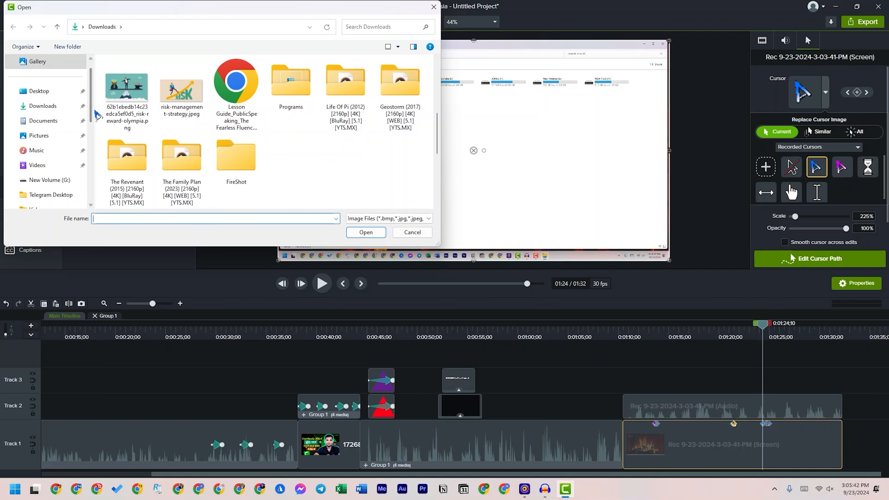
scroll(57, 172, "down", 5)
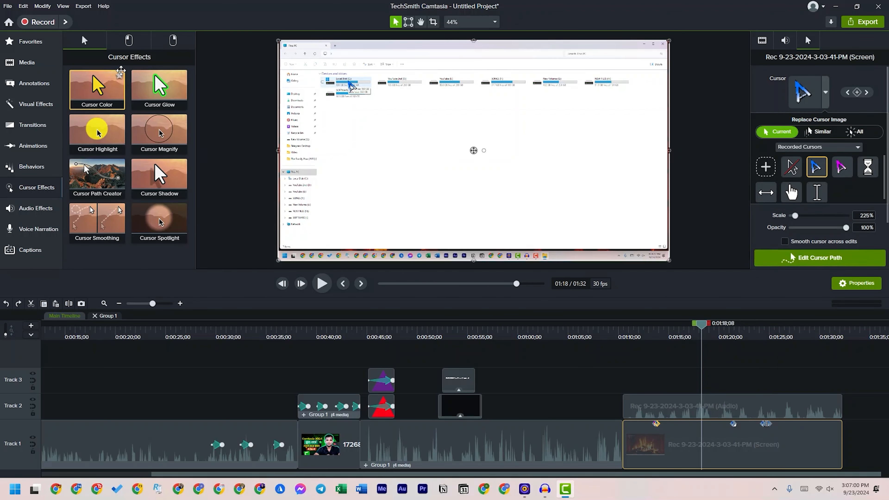
Examine the left-click and right-click effects, return to the general cursor effects, and deselect the clip
left_click(127, 41)
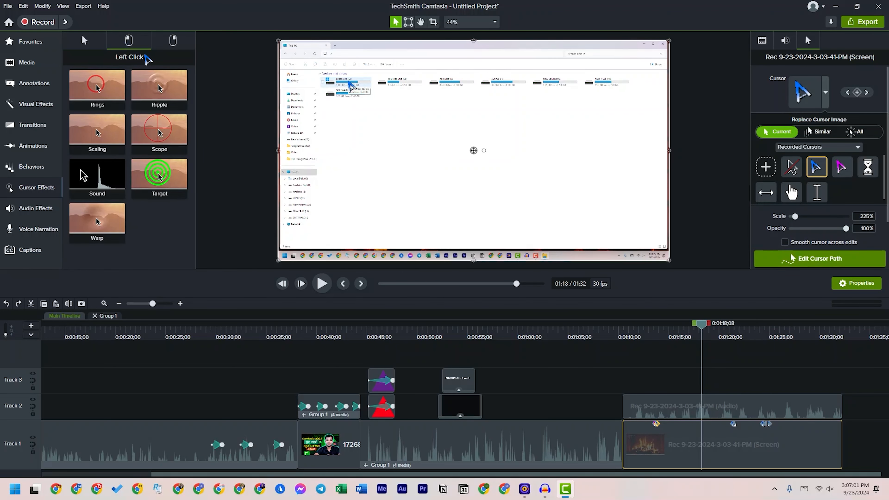
left_click(171, 45)
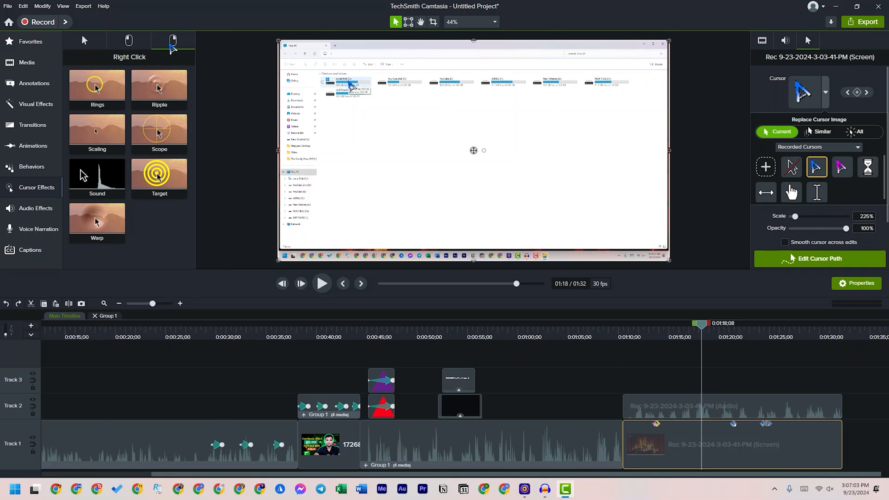
left_click(128, 40)
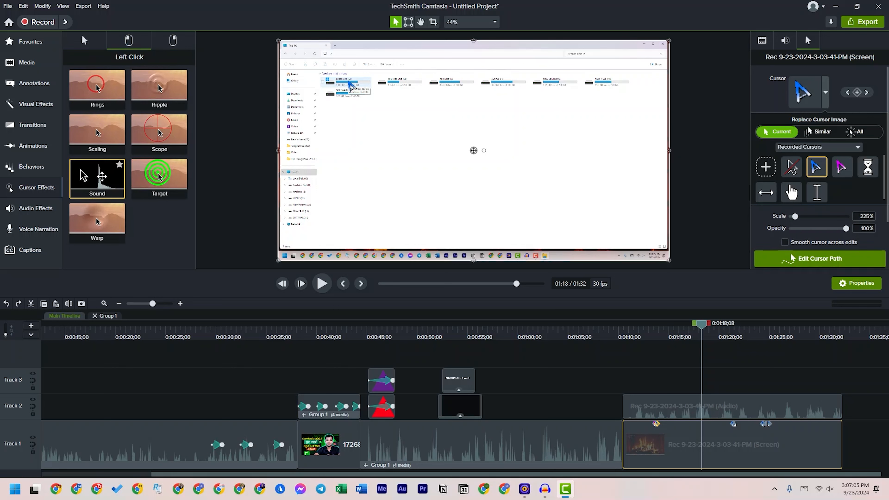
mouse_move(102, 176)
left_mouse_down()
mouse_move(521, 297)
mouse_move(720, 441)
mouse_move(146, 203)
mouse_move(110, 170)
mouse_move(100, 178)
left_mouse_up()
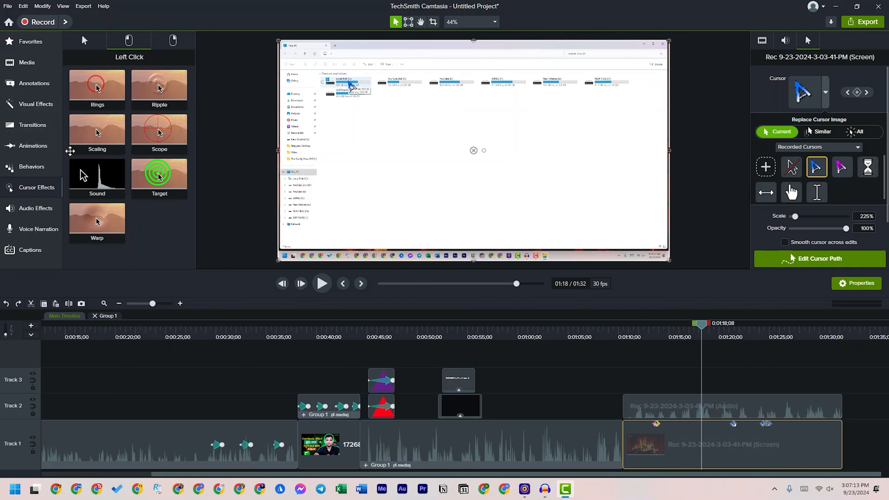
left_click(173, 41)
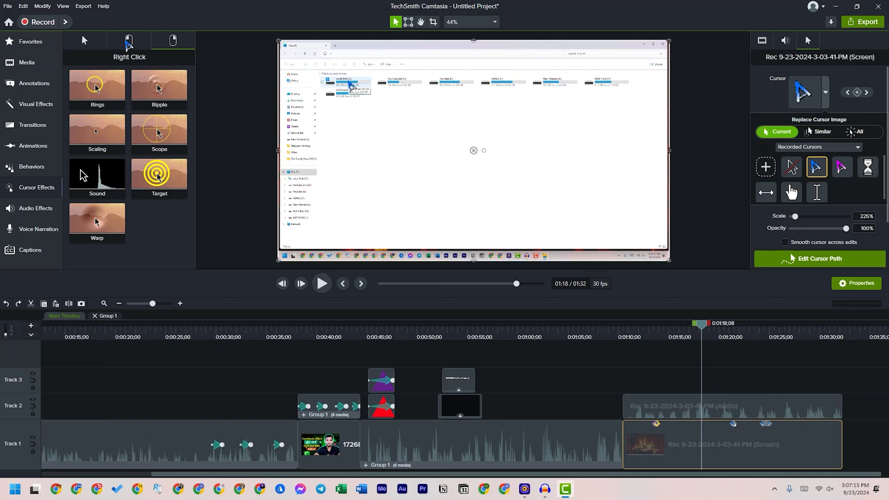
left_click(88, 41)
left_click(210, 354)
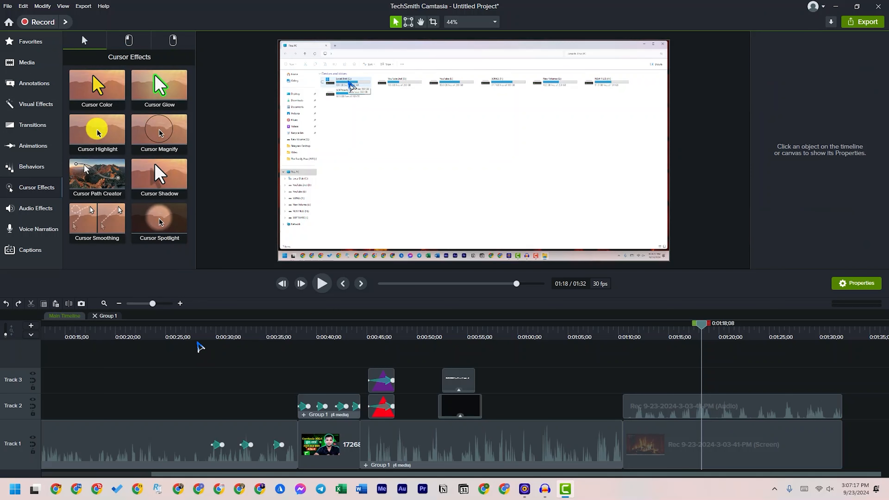
Apply the Audio Compression effect to the new recording's audio clip and increase the height of Track 2
left_click(32, 210)
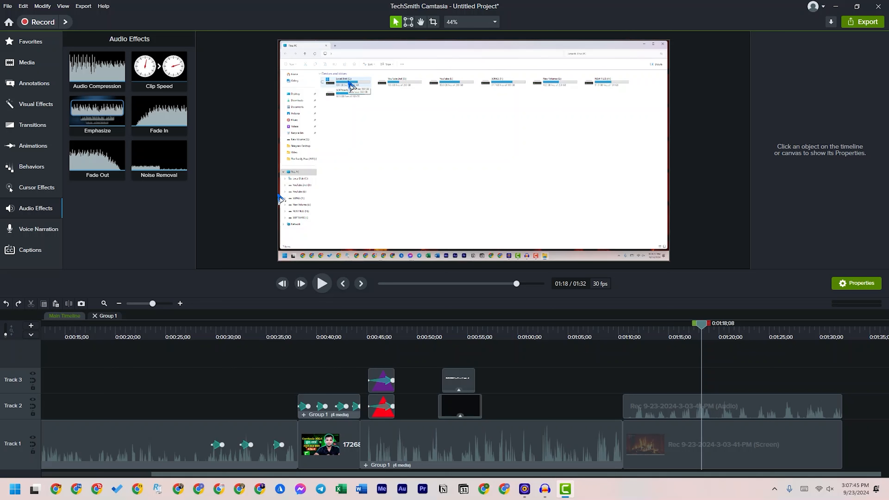
left_click_drag(87, 63, 703, 392)
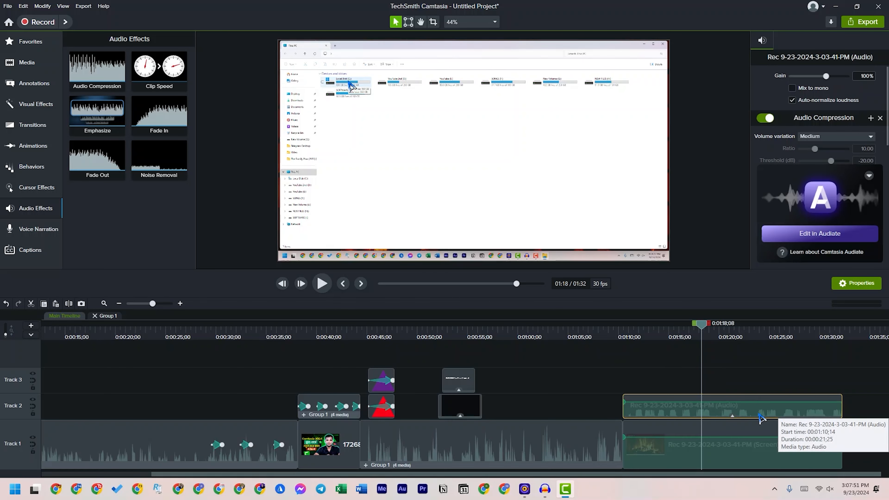
left_click_drag(24, 392, 35, 351)
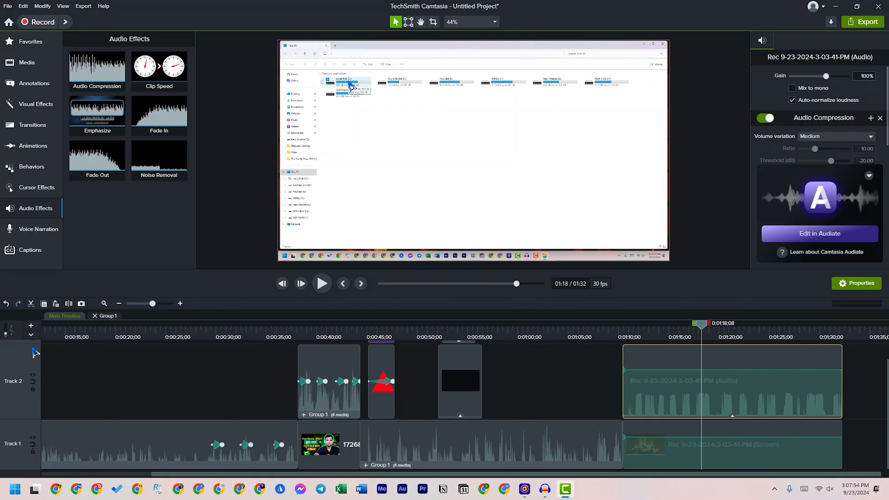
left_click(861, 409)
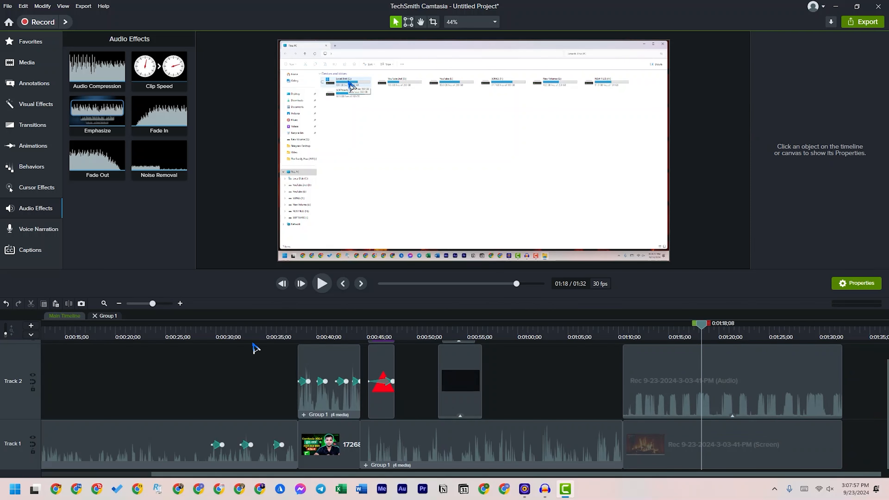
left_click(179, 303)
left_click(179, 303)
left_click(179, 303)
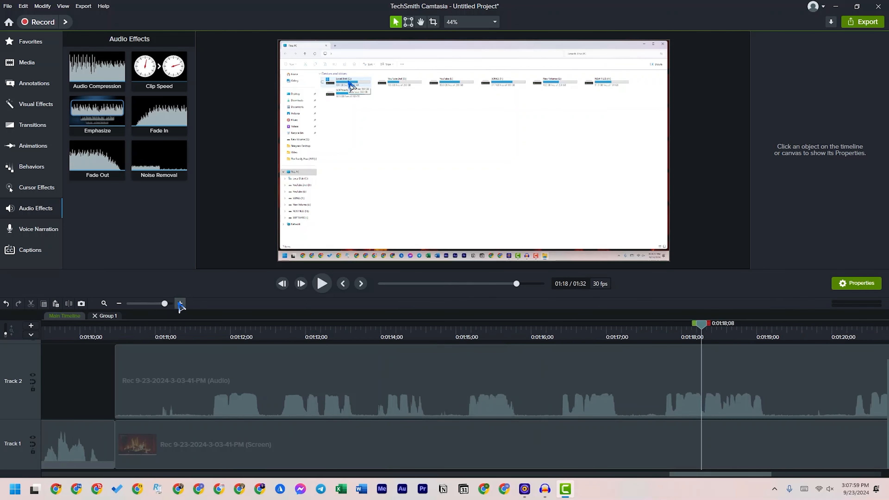
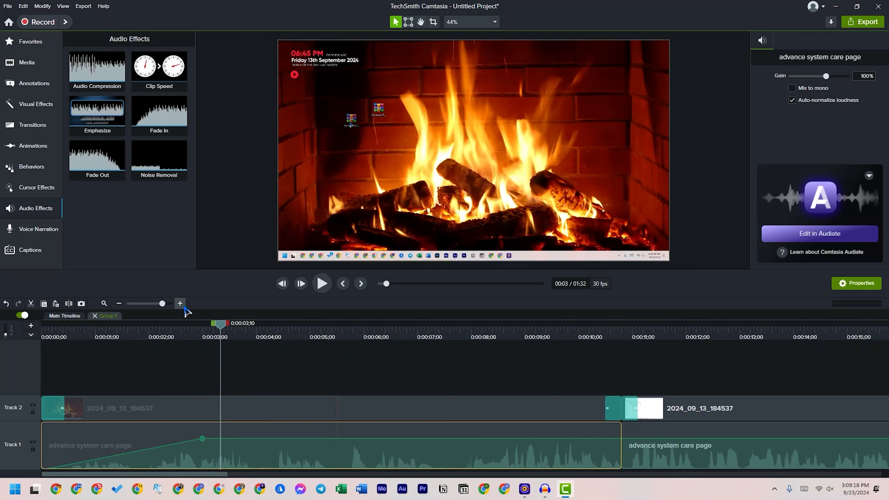
Undo the fade-in on the group's first "advance system care page" audio clip and return to the main timeline
key("ctrl+z")
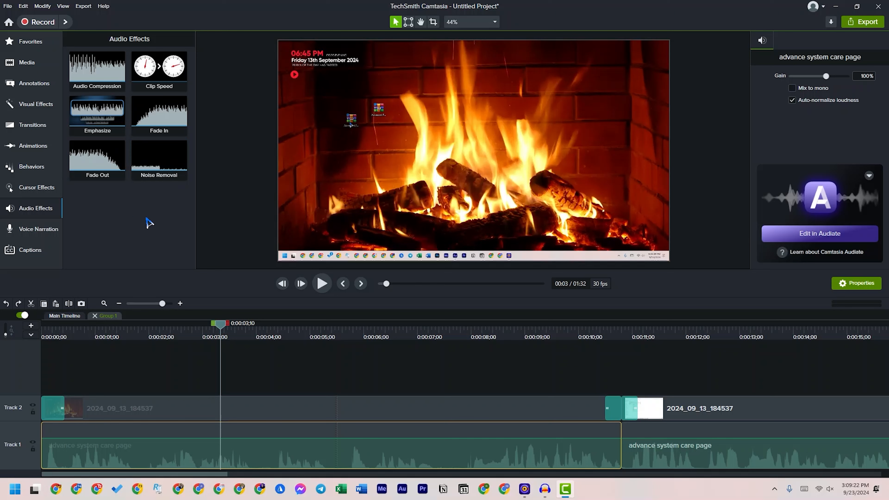
left_click(65, 317)
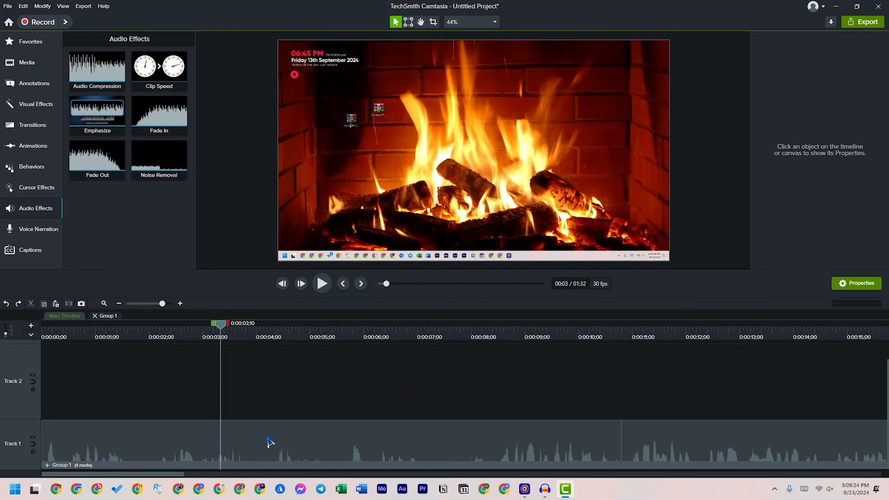
Reduce the heights of Track 2 and Track 1 to make room for Track 3 above the new recording
left_click_drag(119, 474, 681, 434)
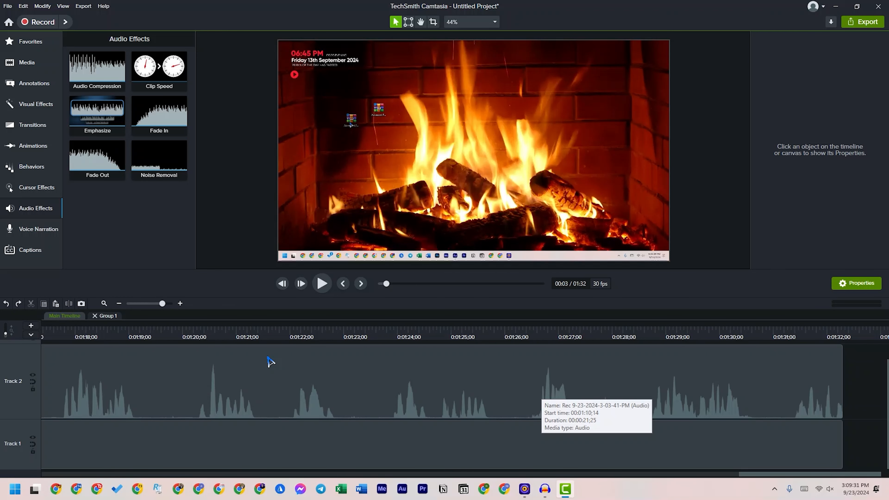
left_click_drag(19, 345, 16, 372)
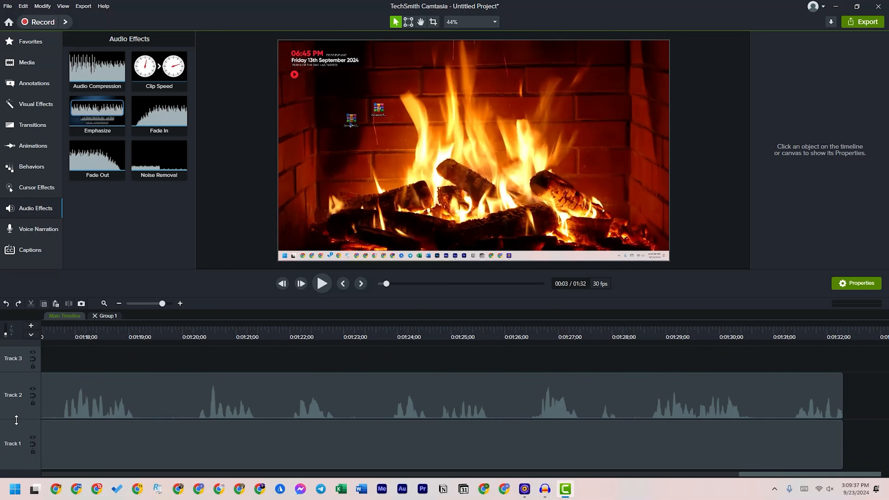
left_click_drag(17, 421, 15, 441)
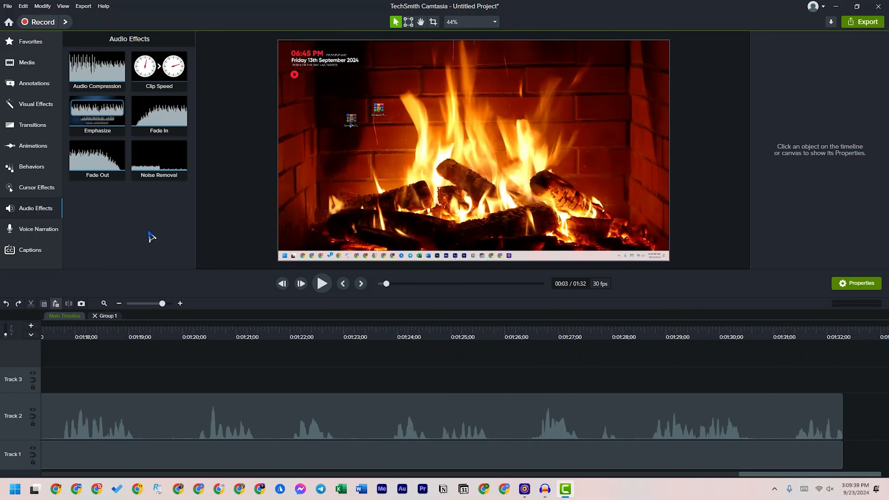
Apply the Noise Removal effect to the new recording's audio clip and analyze its noise
left_click_drag(165, 170, 177, 416)
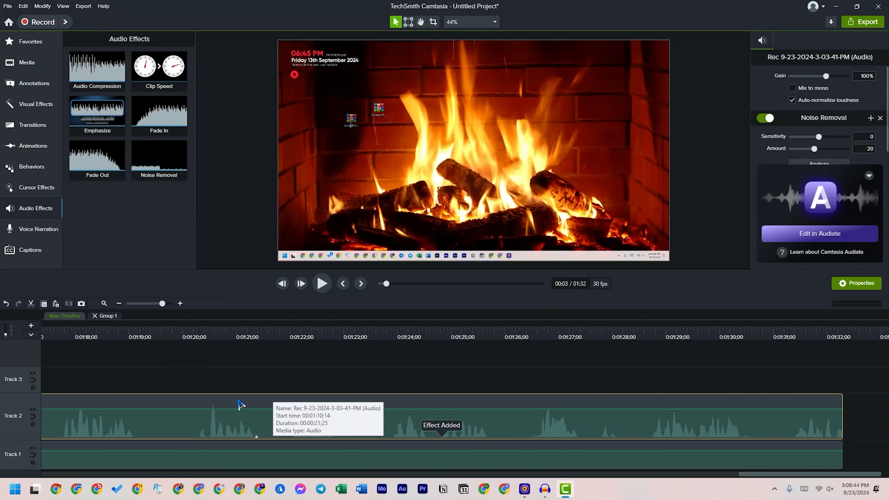
left_click(869, 176)
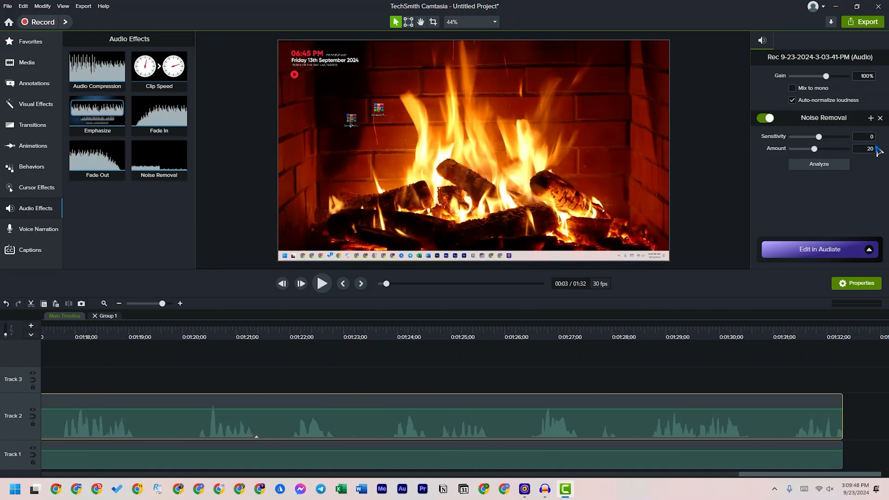
left_click(820, 167)
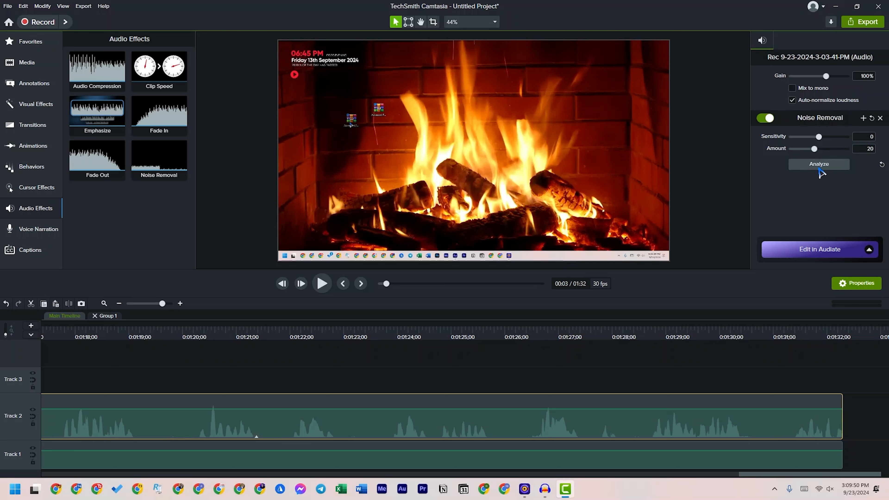
left_click(254, 379)
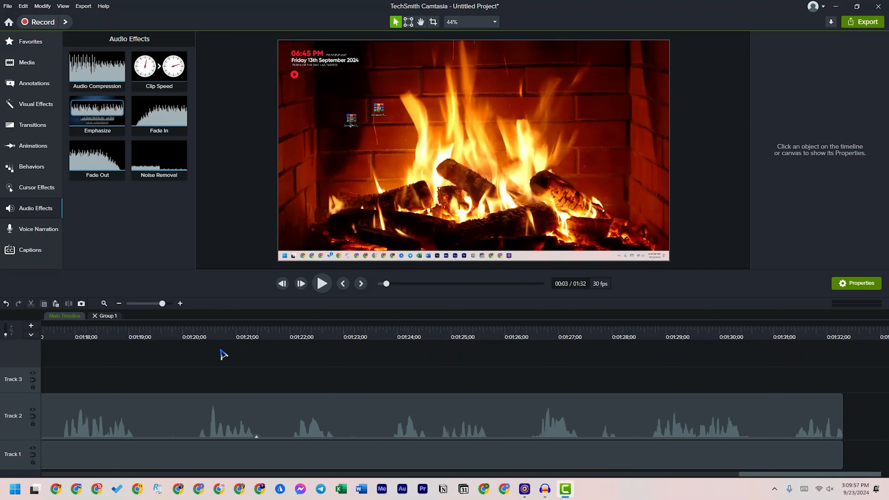
Record a voice narration of about 8 seconds starting at about 1:20 and save it as Narration 1.wav
left_click(200, 359)
left_click_drag(203, 328, 196, 327)
left_click(235, 429)
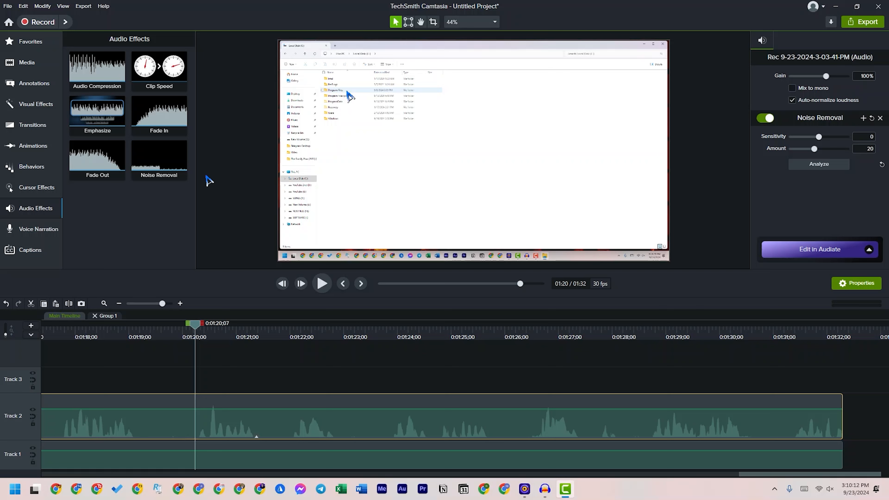
left_click(38, 230)
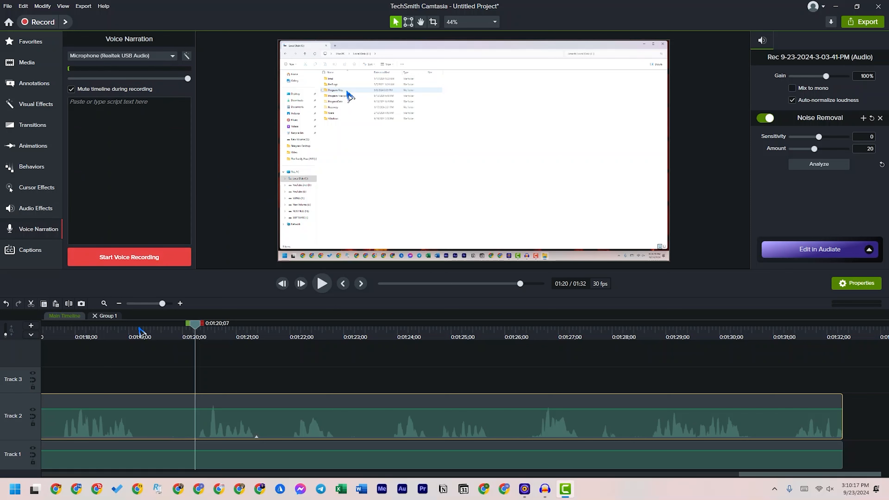
left_click(150, 376)
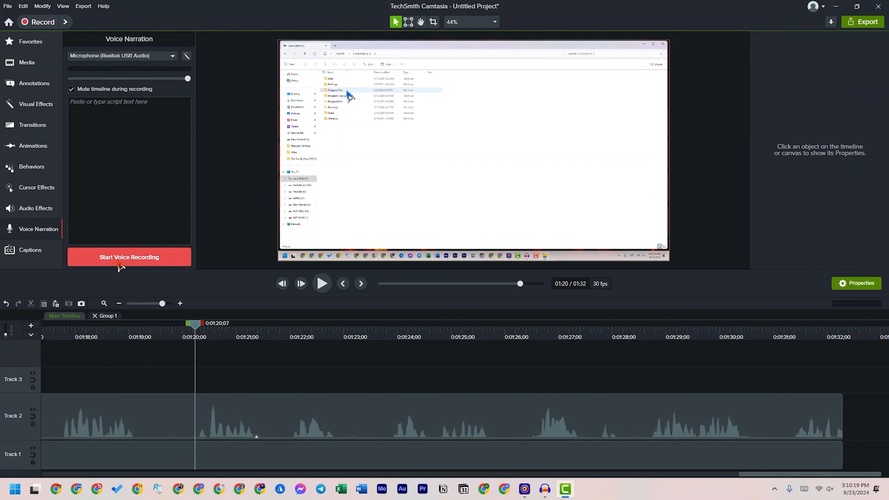
left_click(119, 259)
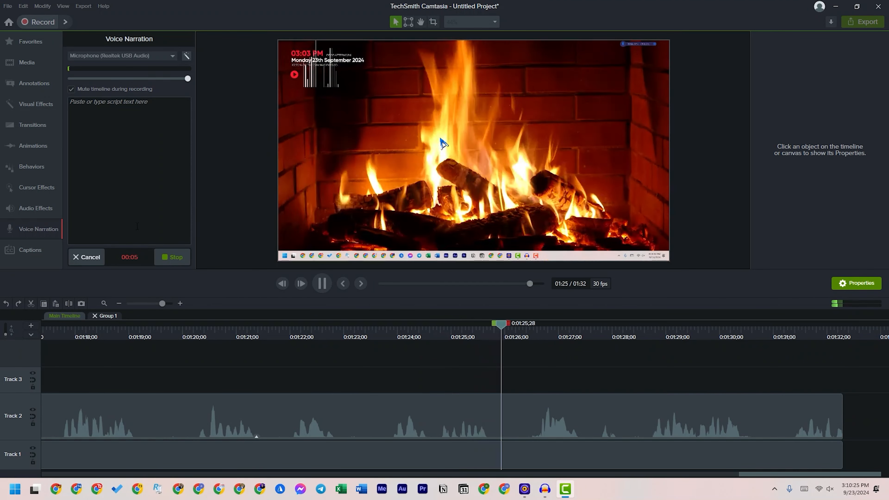
left_click(173, 259)
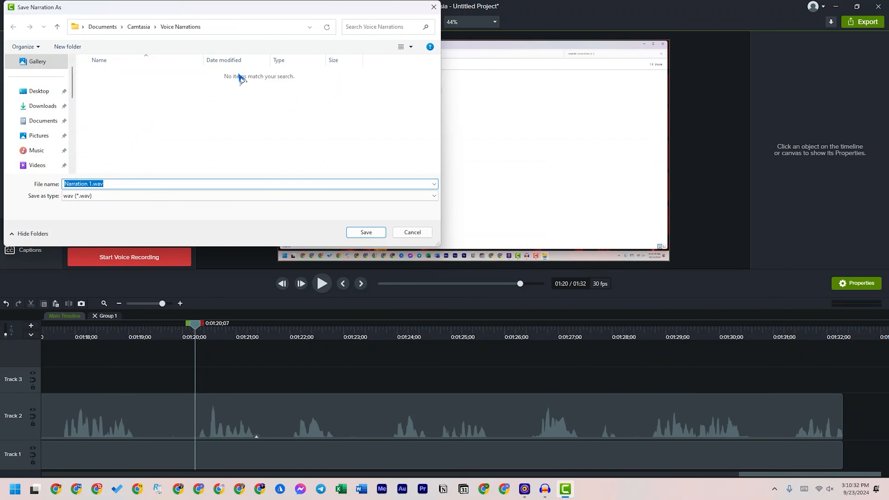
left_click(366, 232)
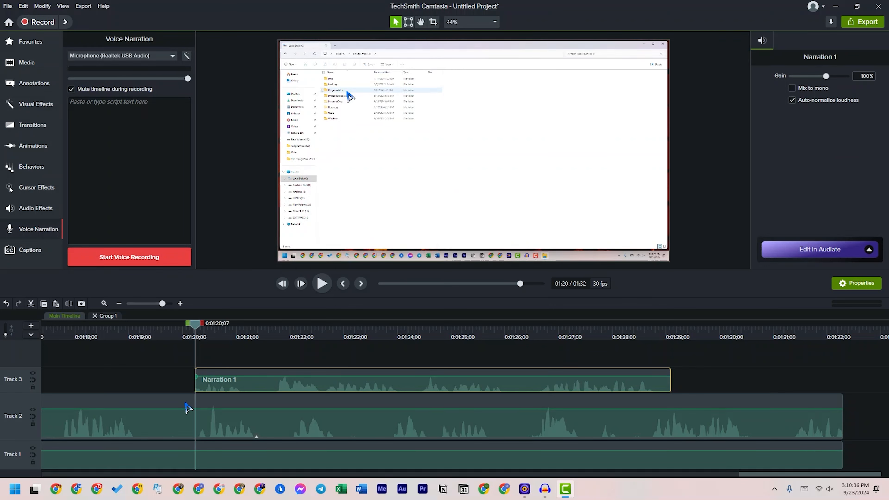
Move the Narration 1 clip onto Track 2 after the new recording and place the playhead at about 1:42
left_click_drag(260, 391, 168, 389)
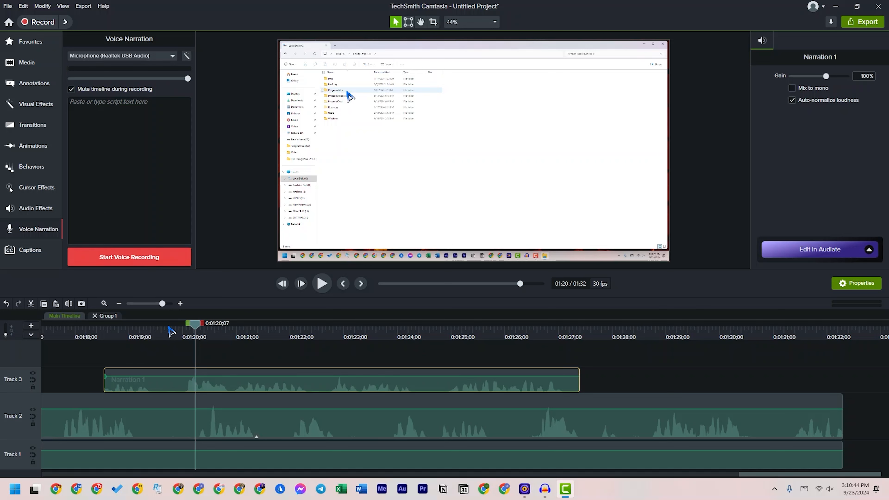
left_click(119, 303)
left_click_drag(252, 394, 476, 403)
left_click_drag(415, 325, 499, 346)
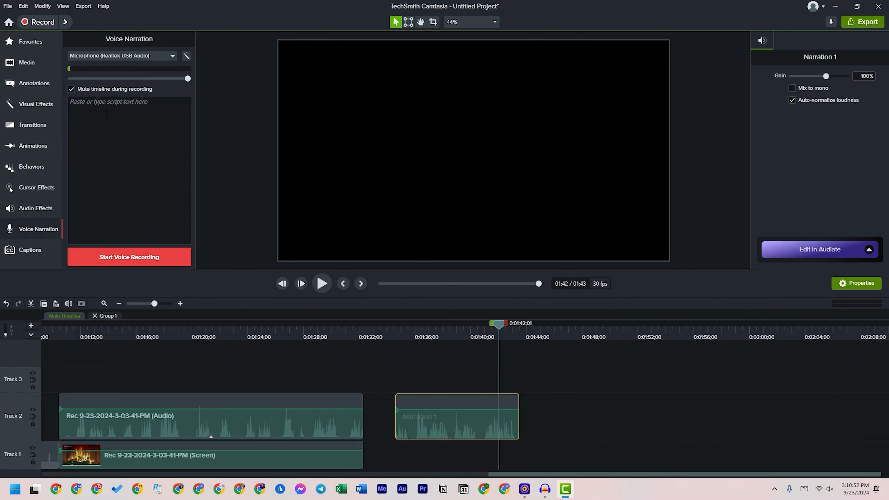
Examine the dynamic caption styles and the standard captions options, ending on the dynamic caption styles
left_click(31, 251)
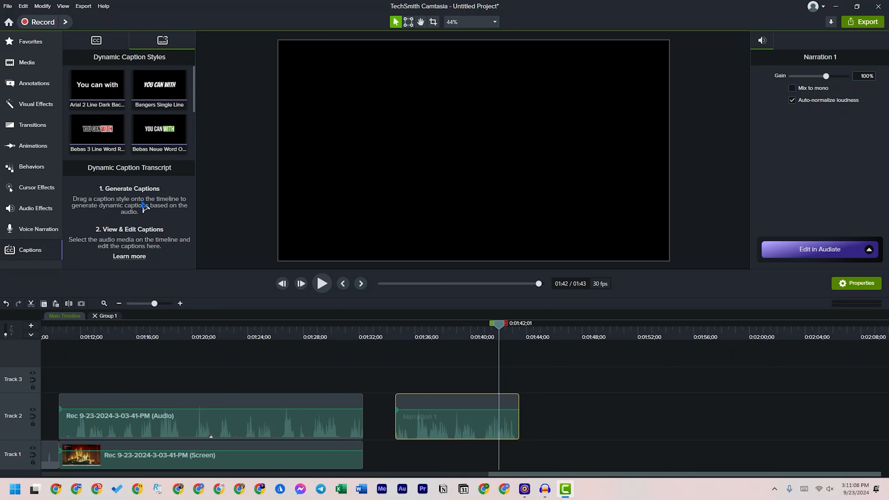
left_click(103, 44)
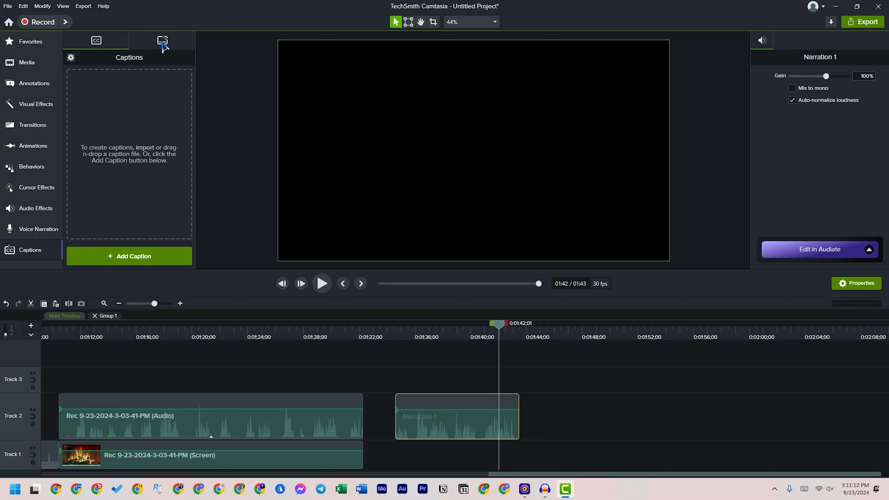
left_click(551, 331)
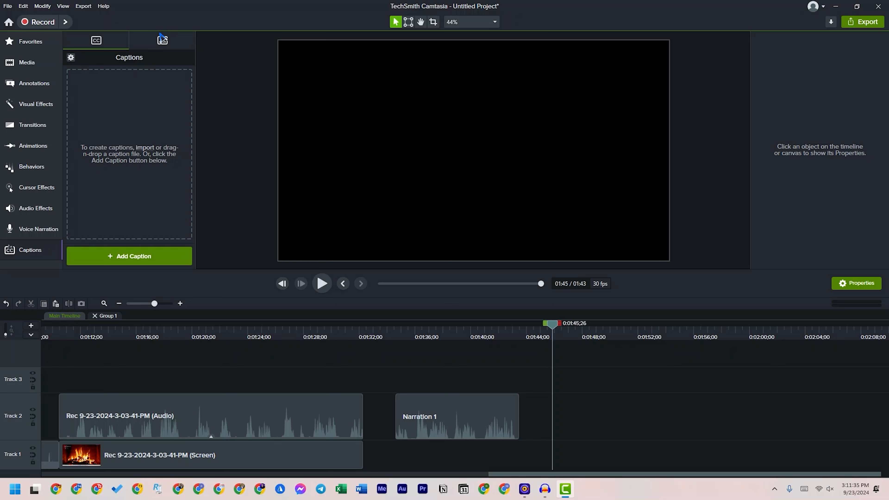
left_click(162, 39)
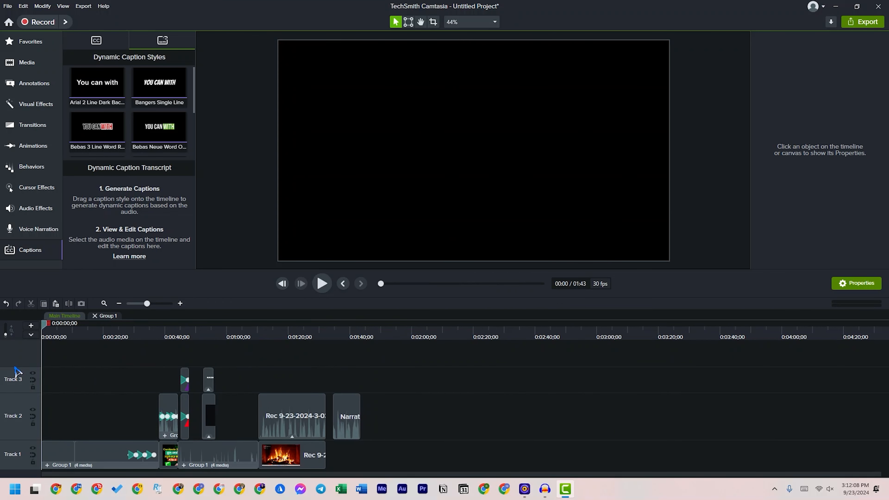
Delete the Narration 1 clip from Track 2 and return the playhead to the start of the timeline
left_click(78, 372)
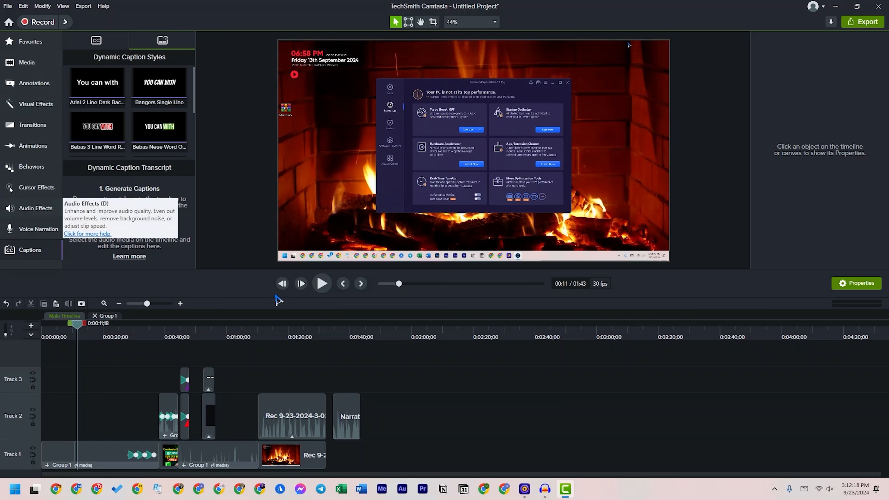
left_click(326, 336)
left_click(448, 338)
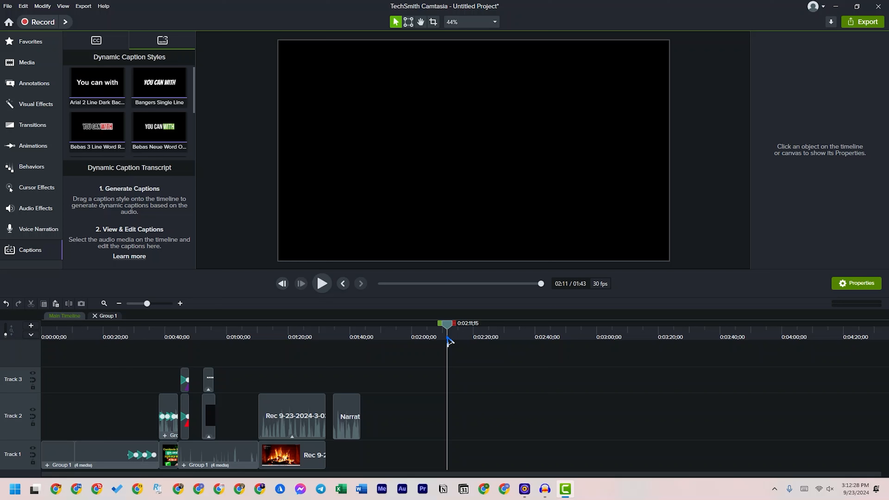
left_click(352, 432)
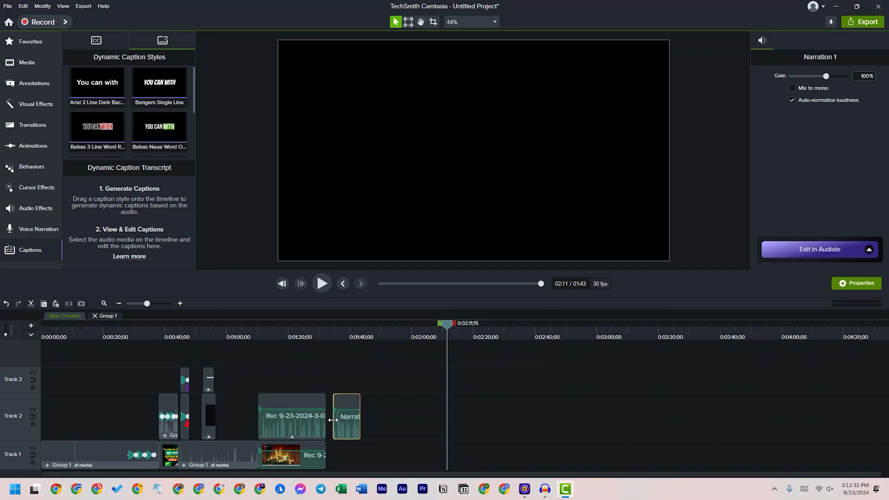
key("Delete")
left_click_drag(303, 333, 22, 366)
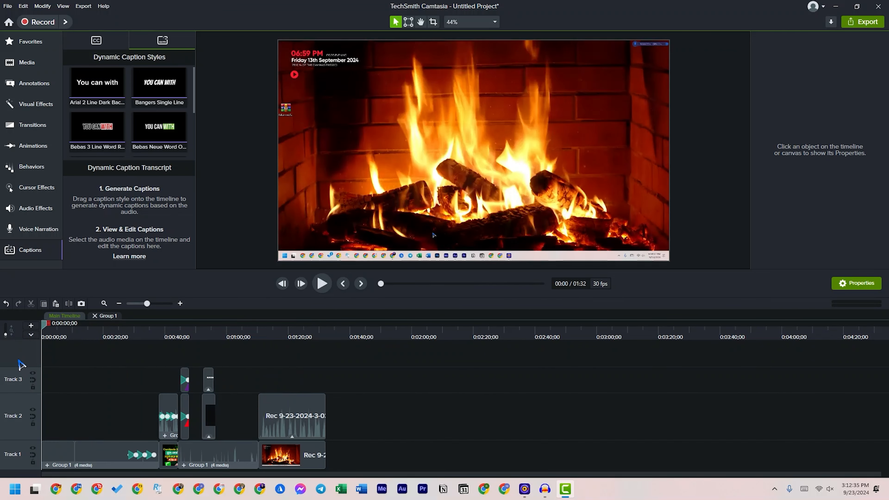
Start a Legacy Local File export and choose the MP4 with Smart Player (up to 1080p) preset
left_click(863, 21)
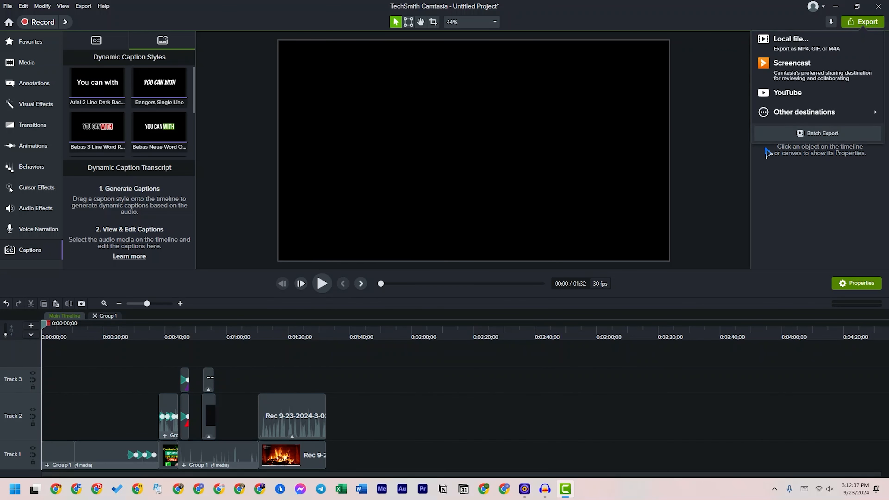
mouse_move(832, 118)
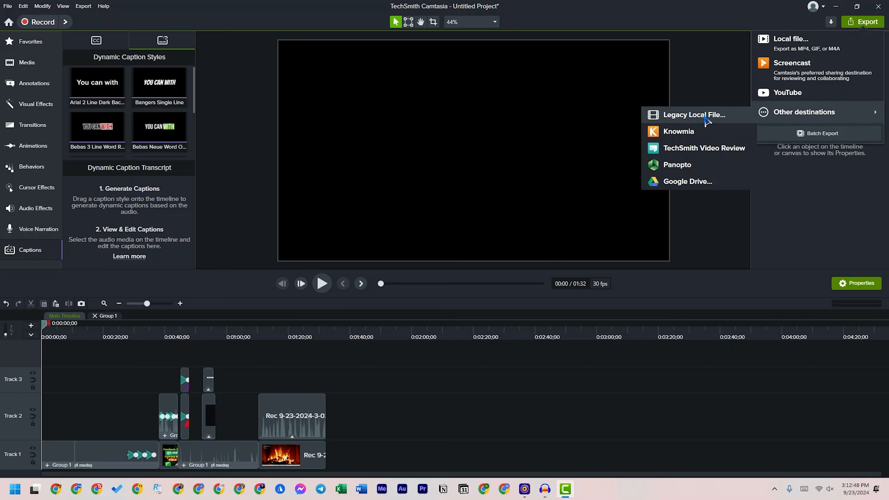
left_click(707, 115)
left_click(446, 263)
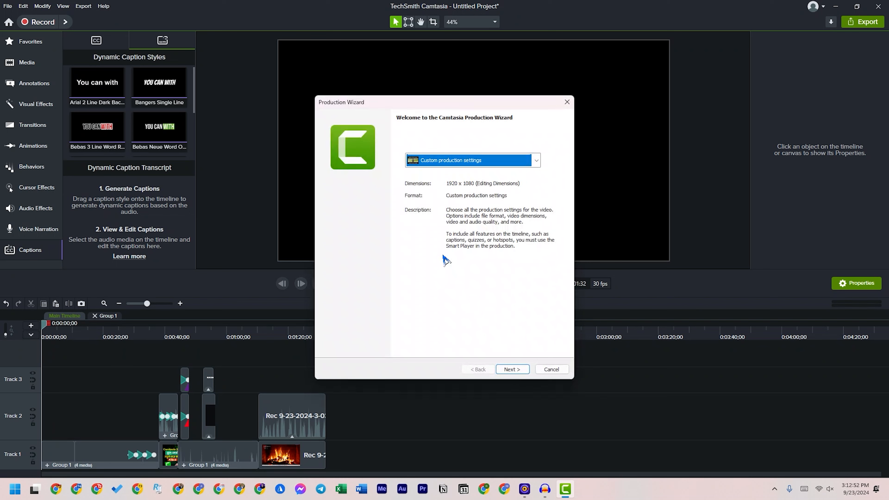
left_click(536, 161)
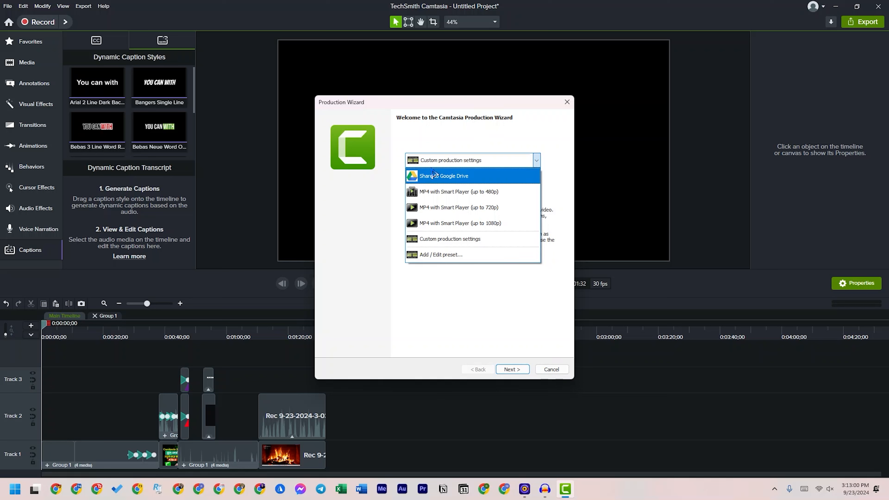
left_click(525, 223)
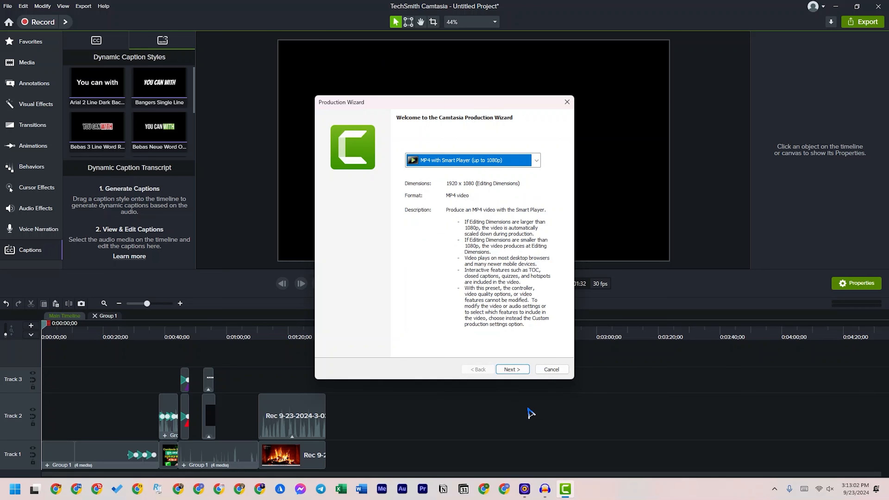
Proceed to the file name and folder settings and turn off Show production results and Play video after production
left_click(511, 370)
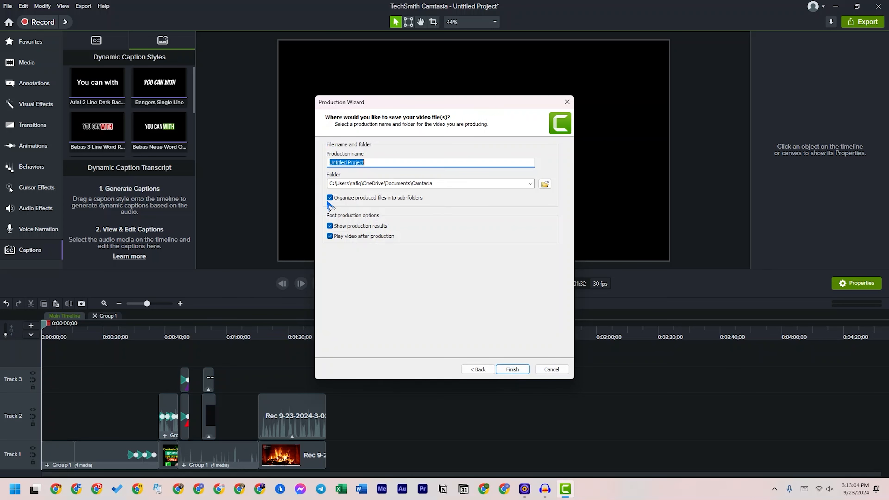
left_click(330, 225)
left_click(330, 236)
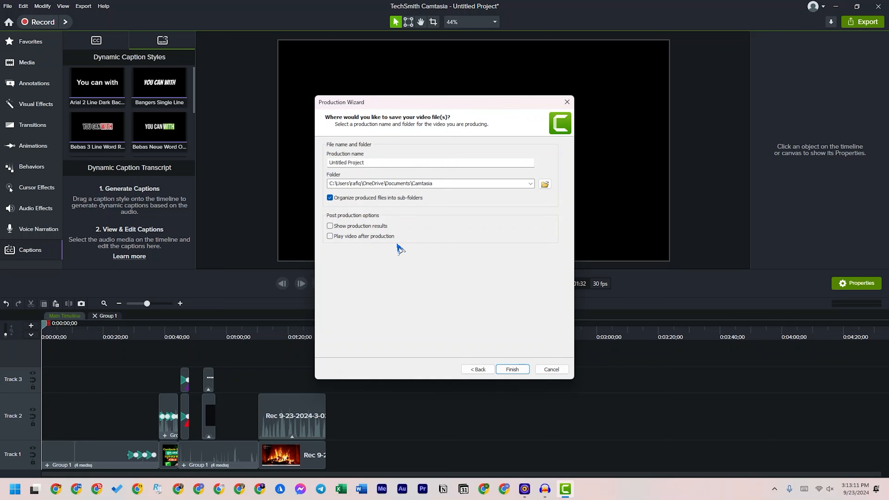